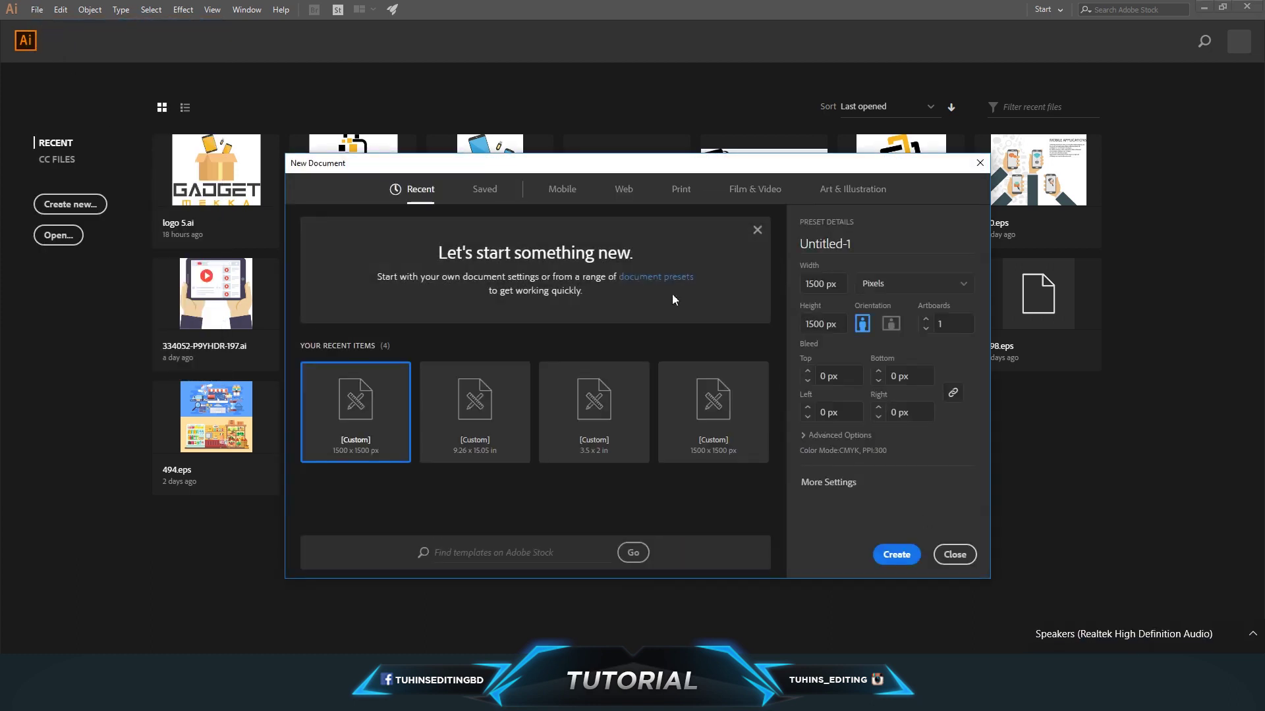
# Create a new 1500 x 1500 px document with one artboard.
pyautogui.click(897, 555)
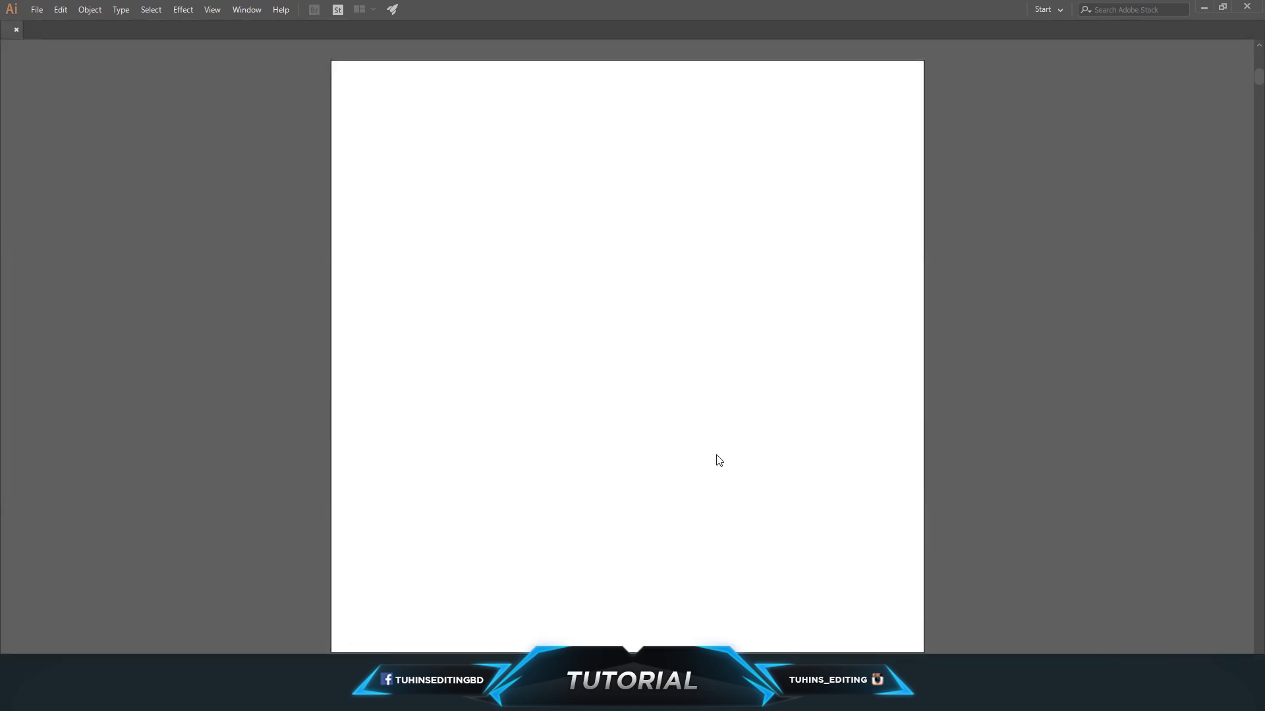
pyautogui.press('space')
pyautogui.moveTo(606, 436); pyautogui.dragTo(482, 421)
pyautogui.hotkey('ctrl', '-')
pyautogui.press('space')
# Show the rulers and place a horizontal and a vertical guide crossing near the artboard's centre.
pyautogui.click(16, 72)
pyautogui.hotkey('ctrl', 'r')
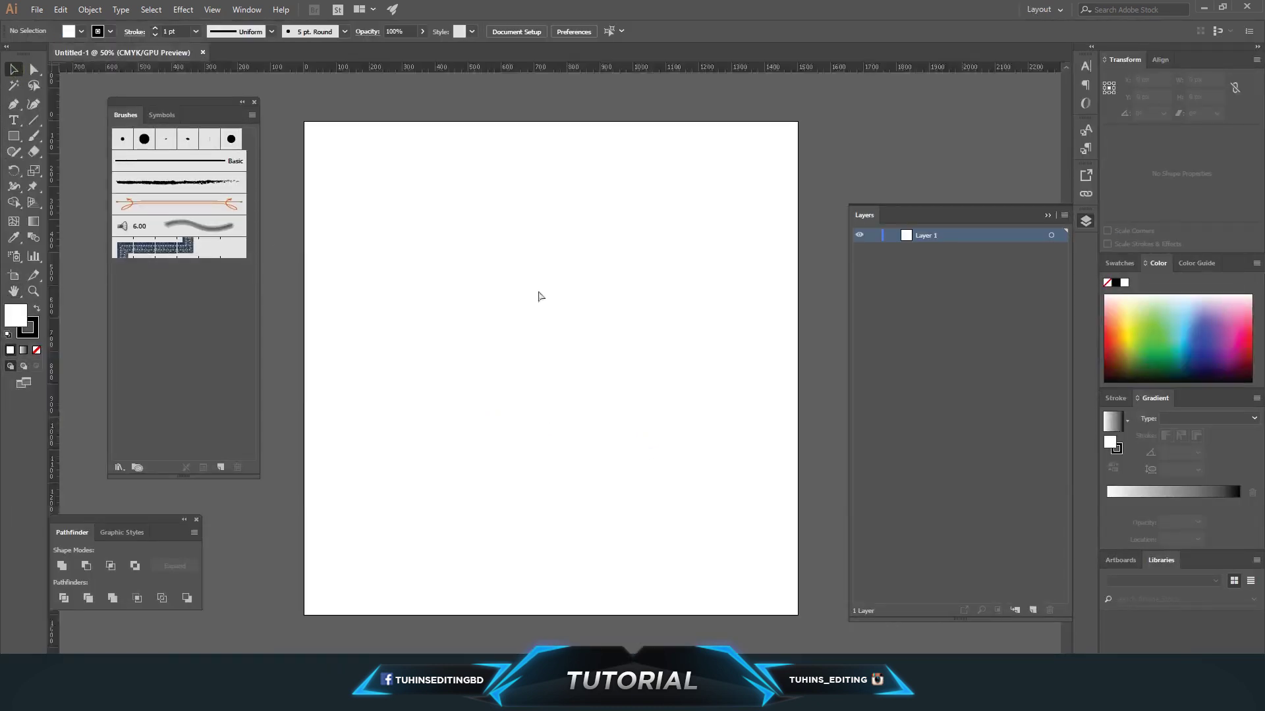
pyautogui.moveTo(619, 71); pyautogui.dragTo(586, 363)
pyautogui.moveTo(47, 469); pyautogui.dragTo(557, 453)
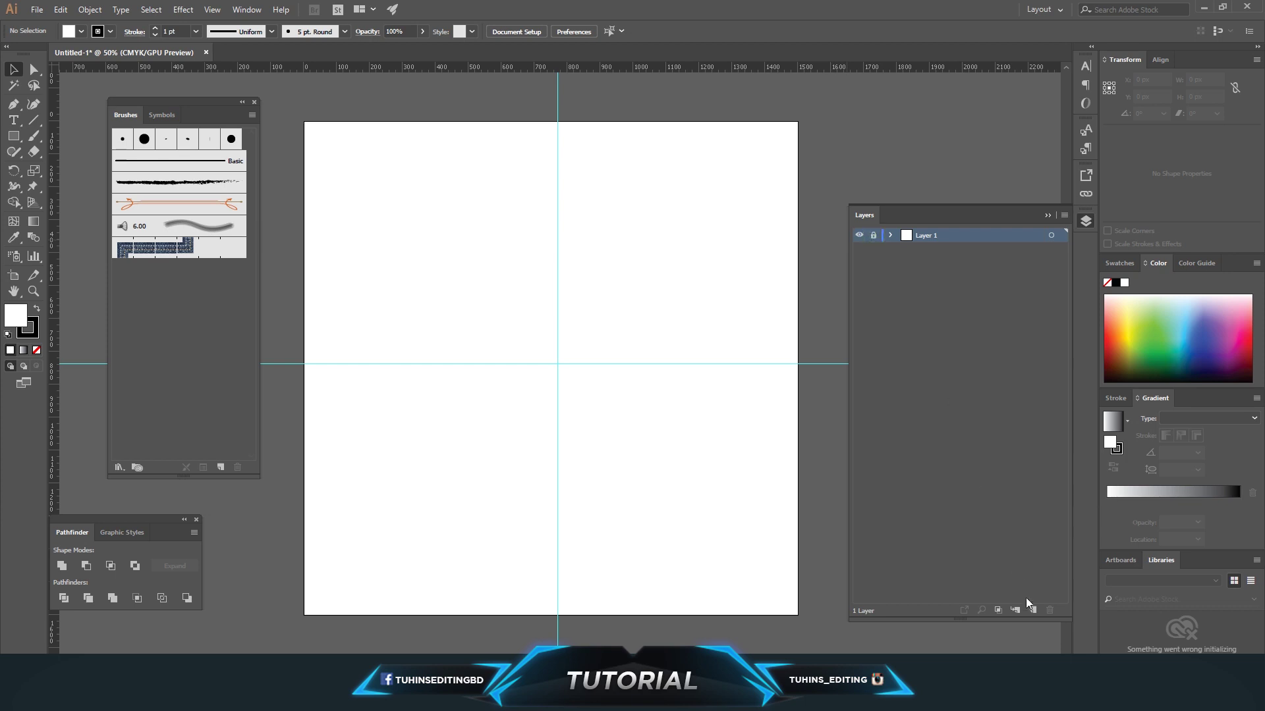
# Save the document as "Spa logo" in Illustrator format in the spa logo folder inside Odesk Works > tut.
pyautogui.hotkey('ctrl', 's')
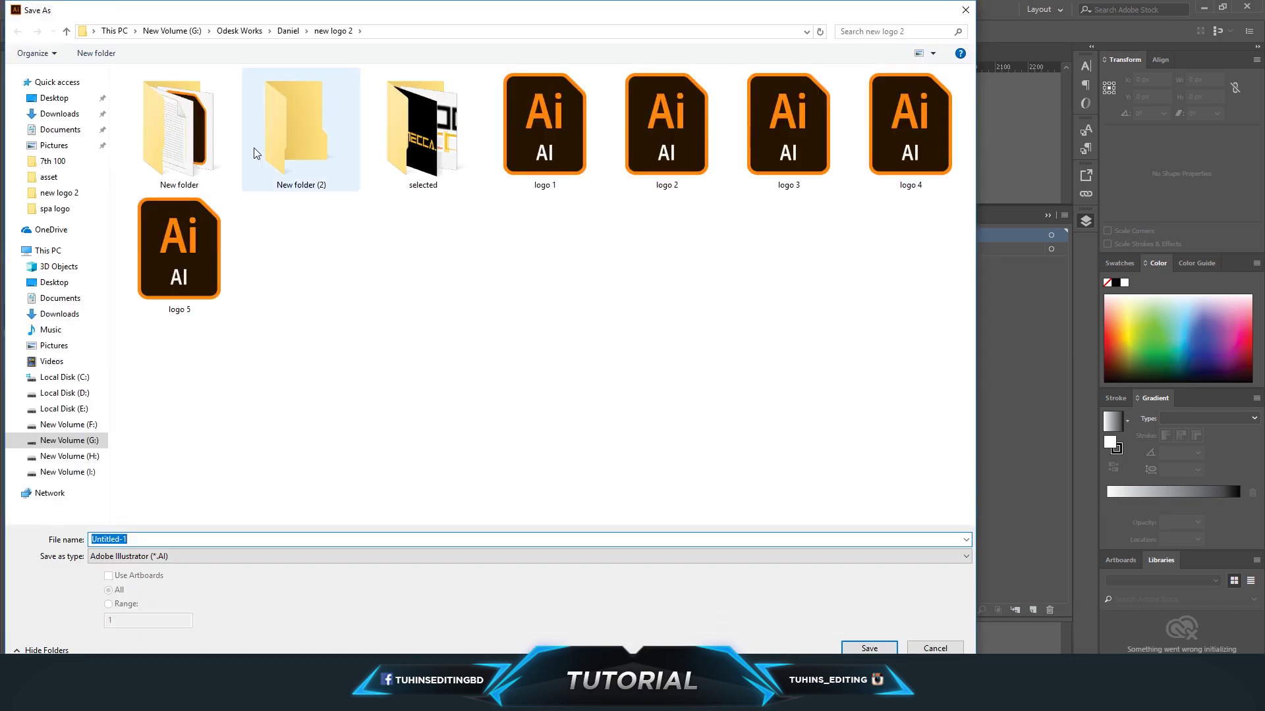
pyautogui.click(241, 32)
pyautogui.doubleClick(145, 95)
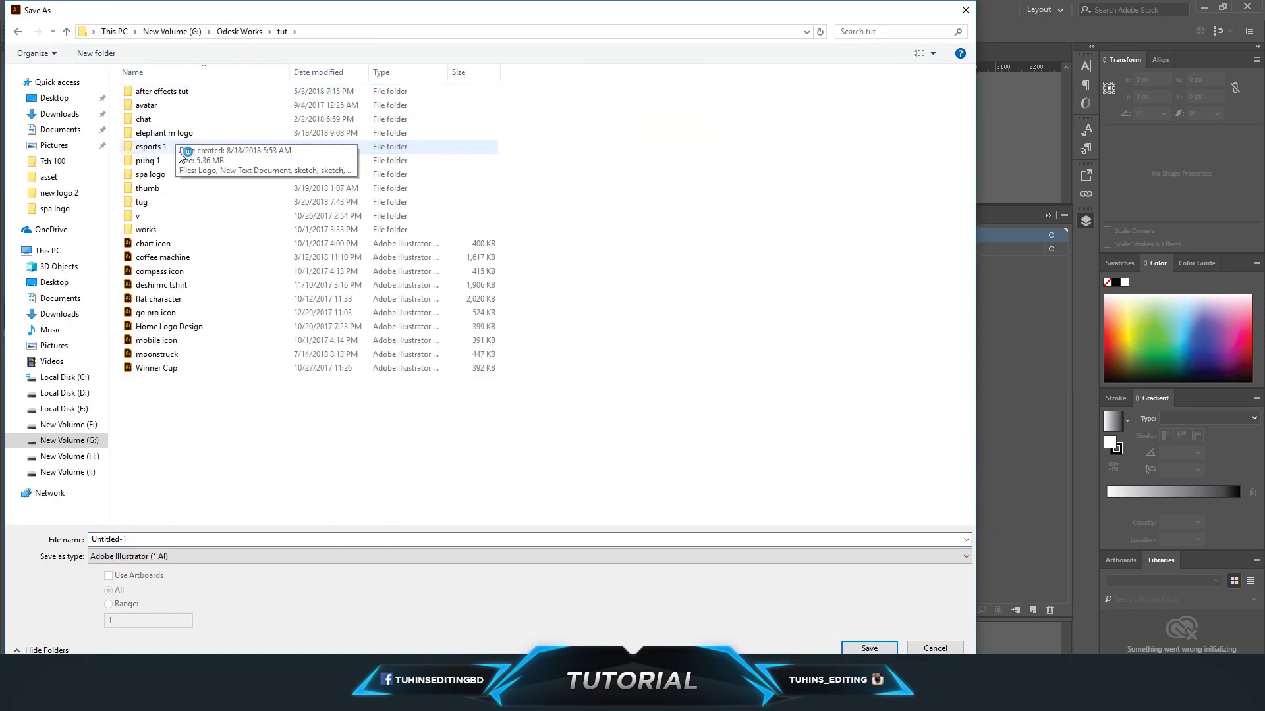
pyautogui.doubleClick(167, 173)
pyautogui.click(324, 539)
pyautogui.hotkey('ctrl', 'a')
pyautogui.write('Spa logo')
pyautogui.press('Return')
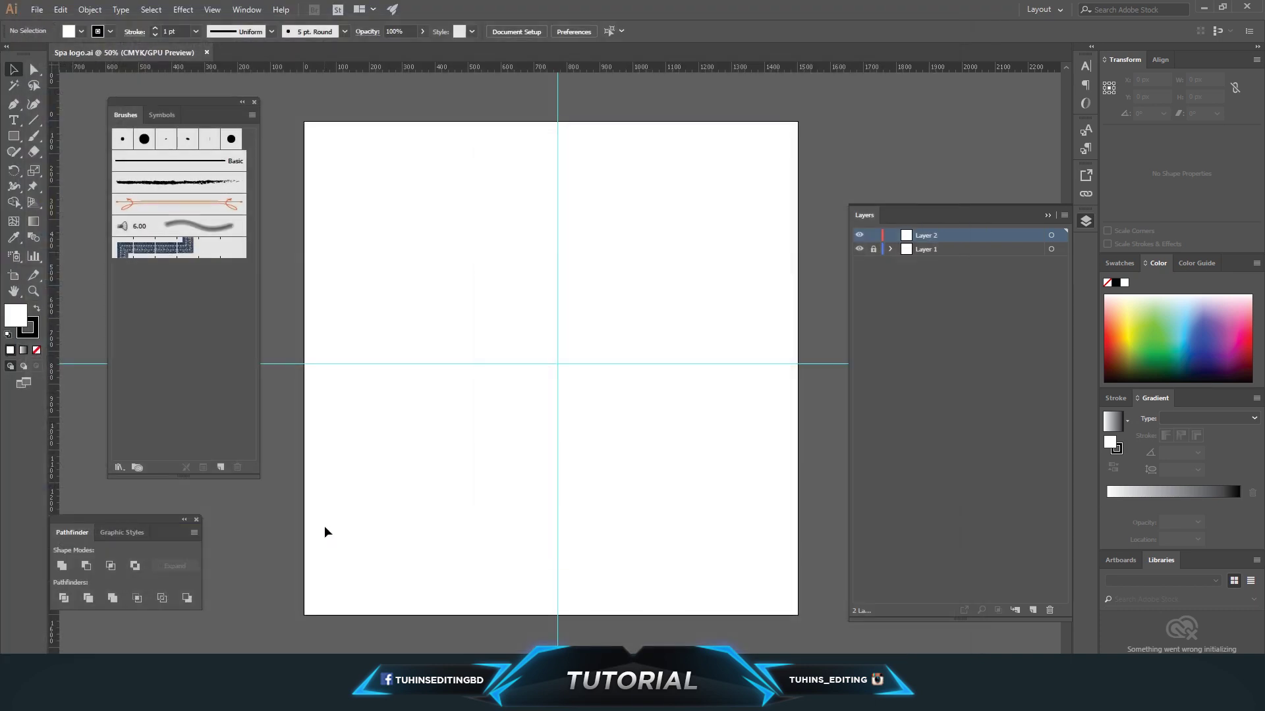
pyautogui.hotkey('alt', 'Tab')
pyautogui.click(555, 6)
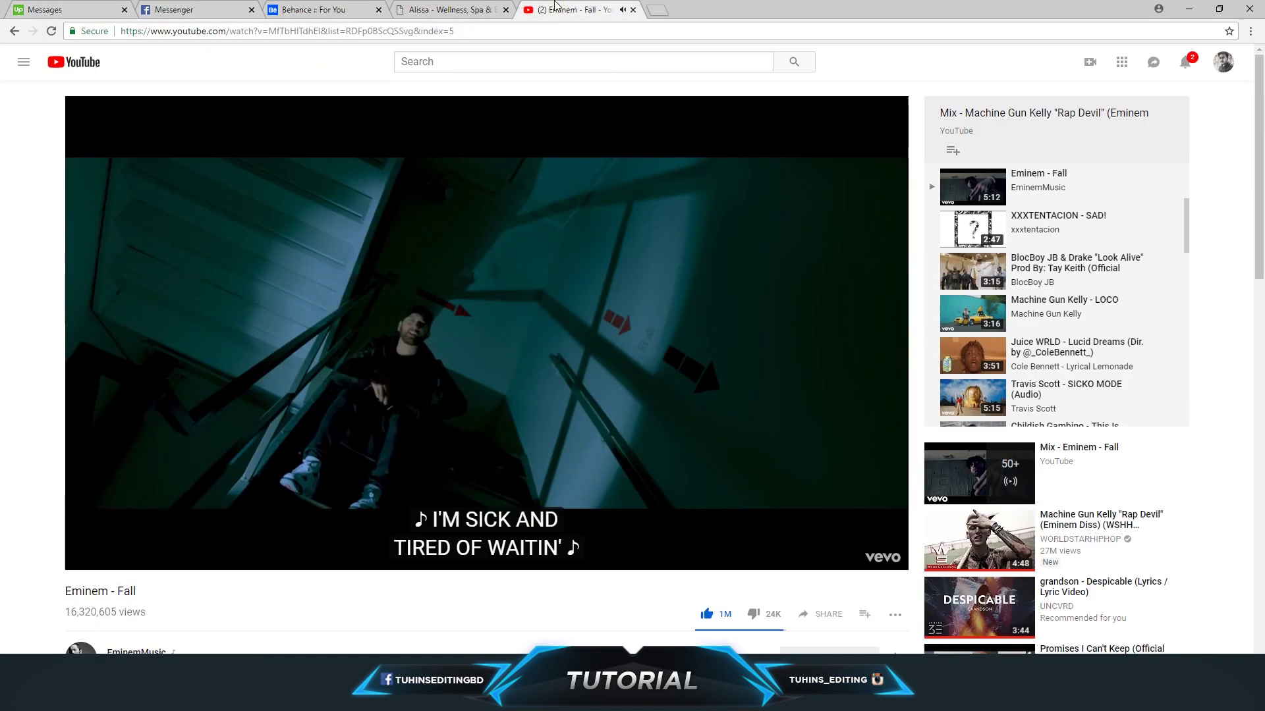
pyautogui.click(442, 5)
pyautogui.hotkey('alt', 'Tab')
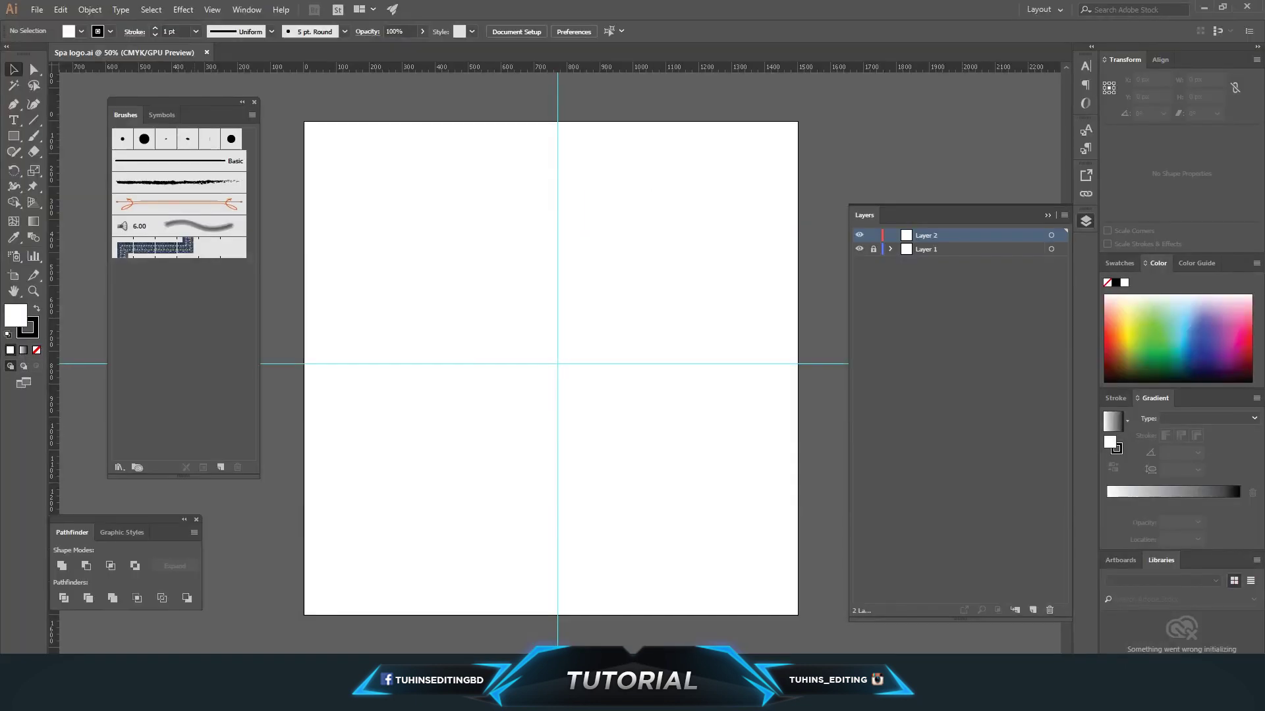
# Place sketch.jpg from its folder onto the artboard on Layer 2 and lower its opacity.
pyautogui.moveTo(277, 691)
pyautogui.click(132, 623)
pyautogui.moveTo(230, 165)
pyautogui.mouseDown()
pyautogui.moveTo(378, 587)
pyautogui.moveTo(375, 692)
pyautogui.mouseUp()
pyautogui.moveTo(375, 648)
pyautogui.mouseDown()
pyautogui.moveTo(591, 401)
pyautogui.moveTo(594, 423)
pyautogui.moveTo(675, 386)
pyautogui.mouseUp()
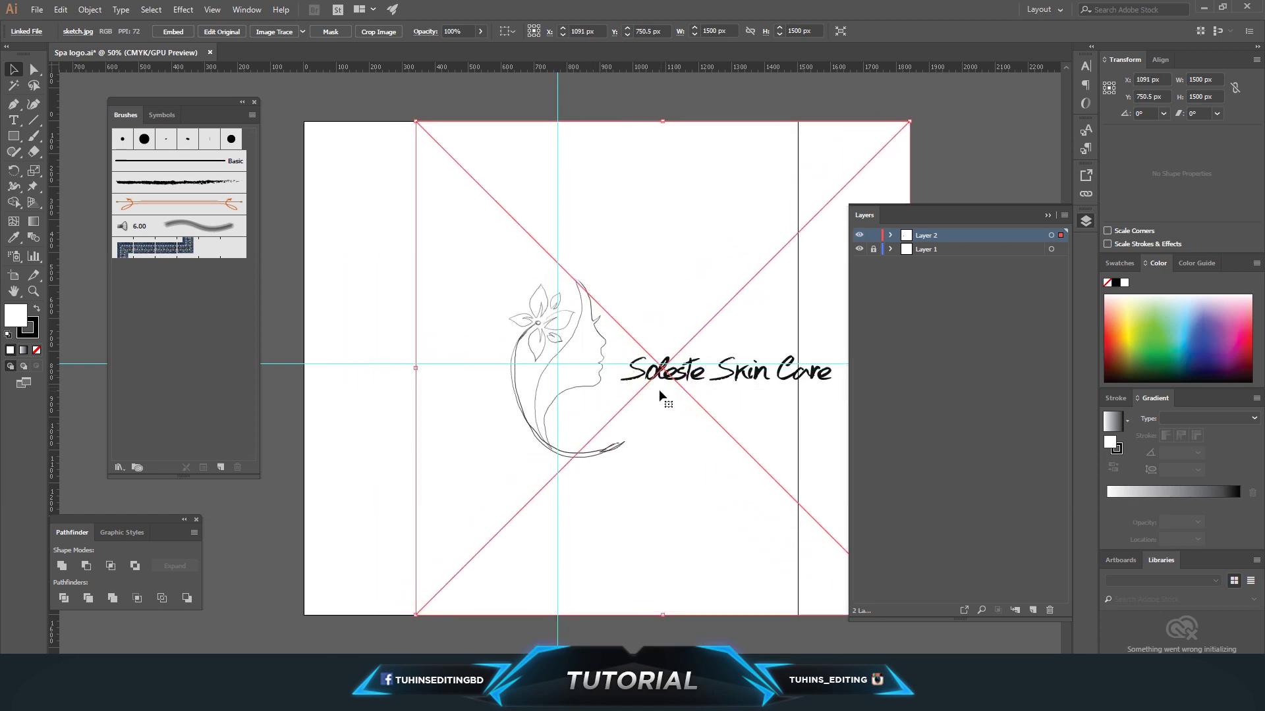
pyautogui.click(480, 31)
pyautogui.click(453, 48)
# Lock the sketch's layer and add a new layer above it.
pyautogui.click(873, 235)
pyautogui.click(1018, 609)
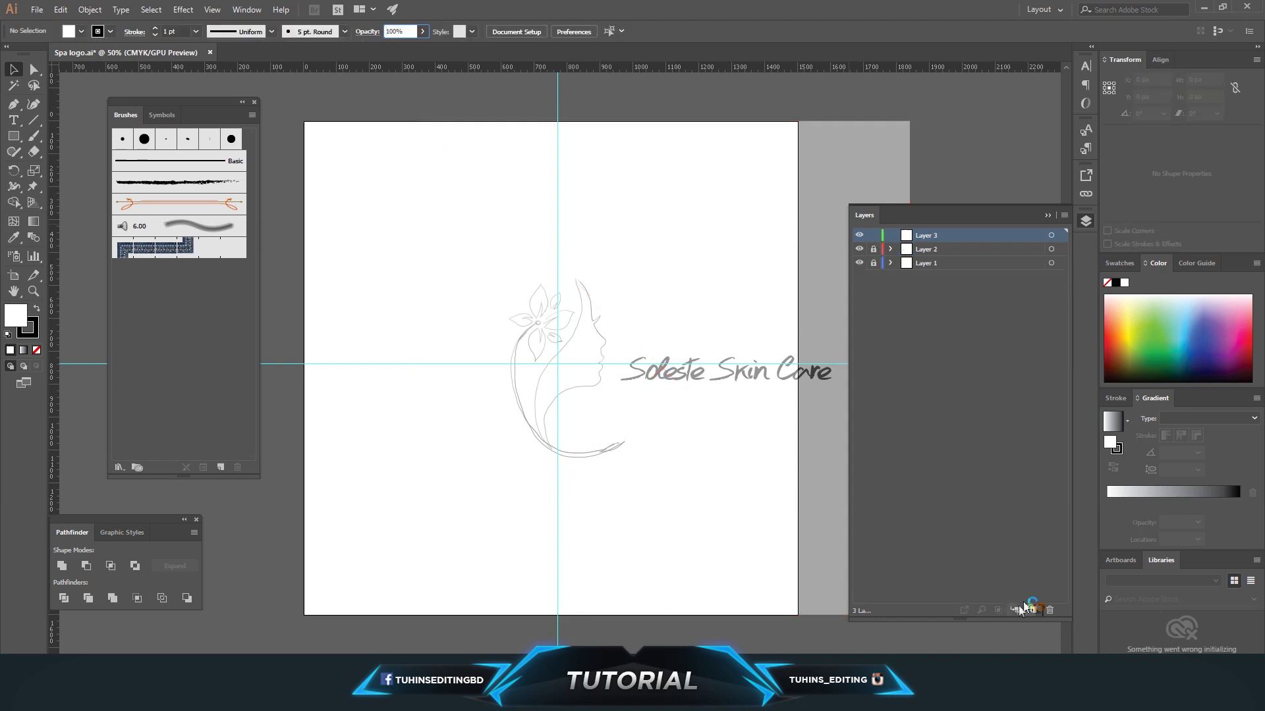
# Set up the Pen tool with no fill and a black stroke for tracing the sketched face.
pyautogui.moveTo(621, 391)
pyautogui.mouseDown()
pyautogui.moveTo(574, 406)
pyautogui.moveTo(599, 369)
pyautogui.mouseUp()
pyautogui.hotkey('ctrl', '+')
pyautogui.hotkey('ctrl', '+')
pyautogui.hotkey('ctrl', '+')
pyautogui.click(14, 104)
pyautogui.scroll(1, 524, 293)
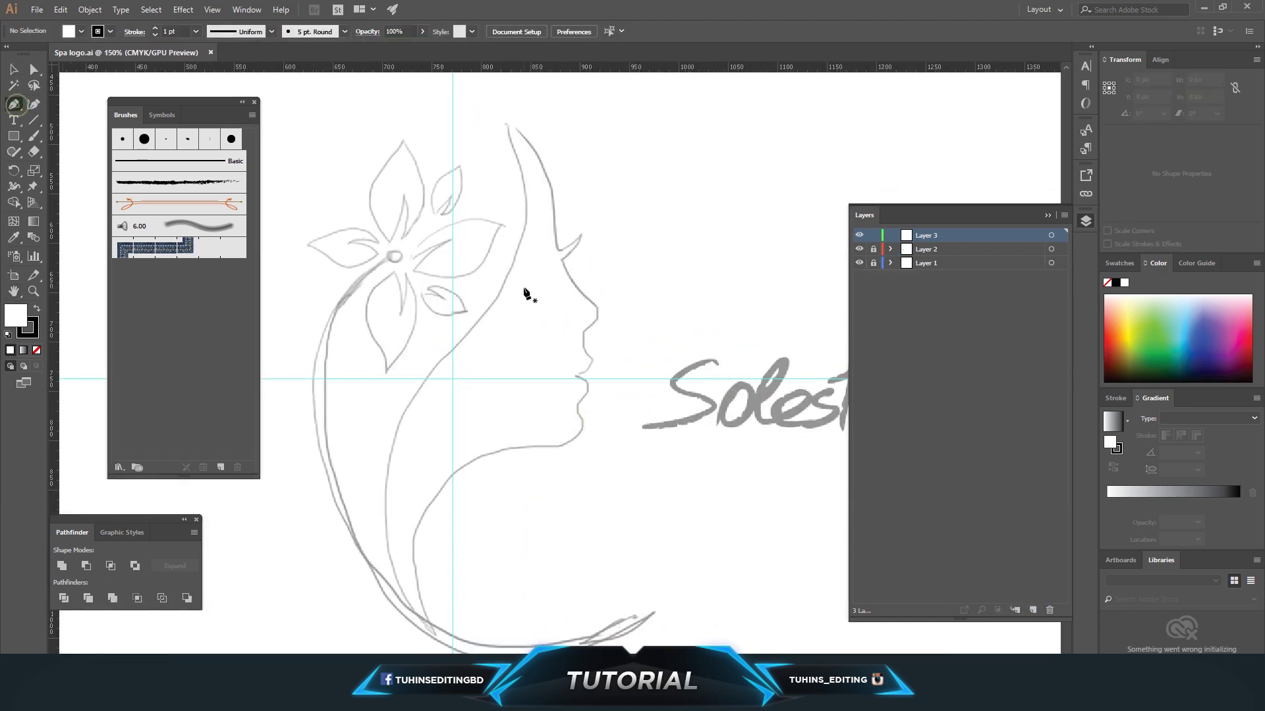
pyautogui.click(36, 309)
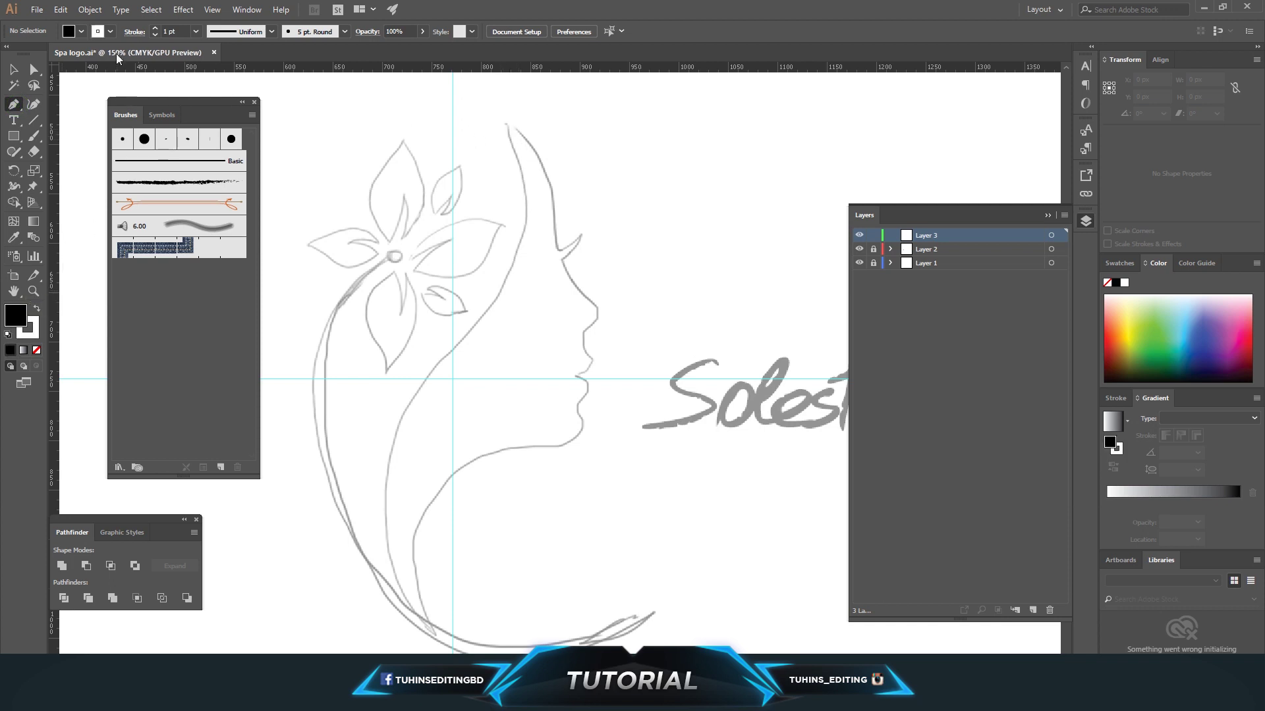
pyautogui.click(39, 310)
pyautogui.click(81, 31)
pyautogui.click(8, 58)
# Trace the inner hairline with the Pen tool, from the forehead's tip down to the pointed base of the neck.
pyautogui.click(506, 125)
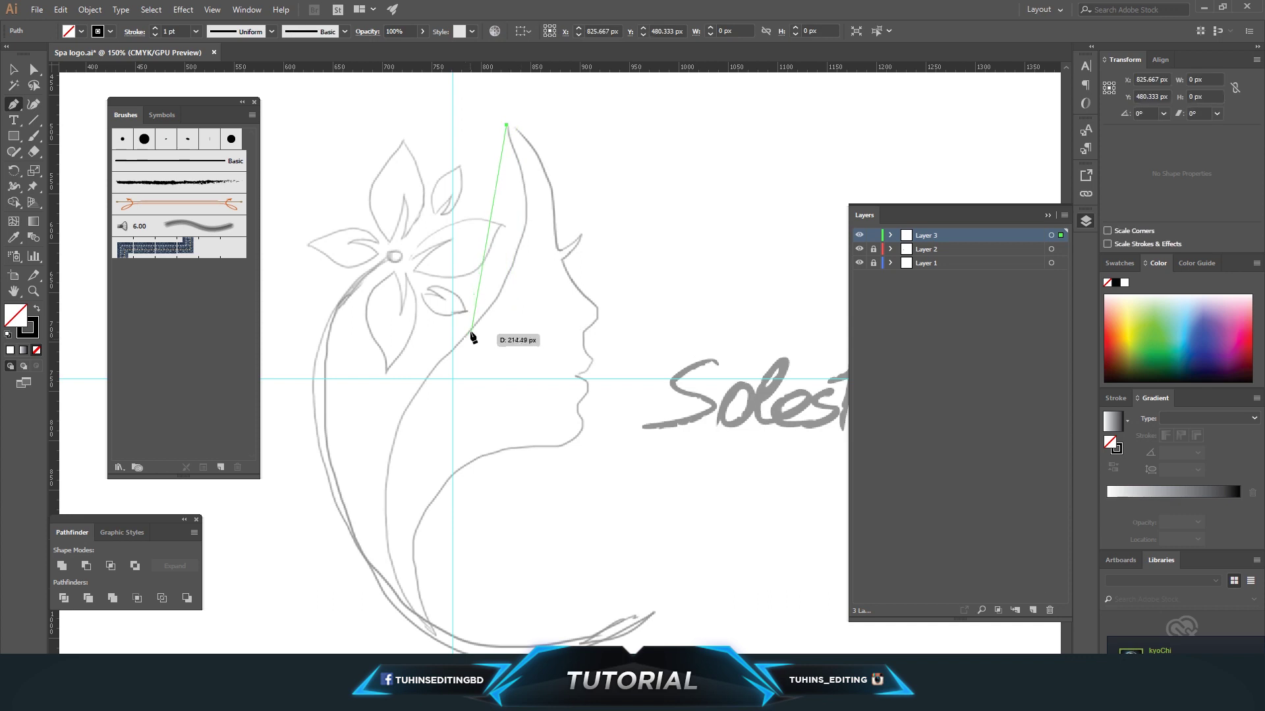
pyautogui.moveTo(469, 331); pyautogui.dragTo(375, 423)
pyautogui.scroll(-2, 519, 407)
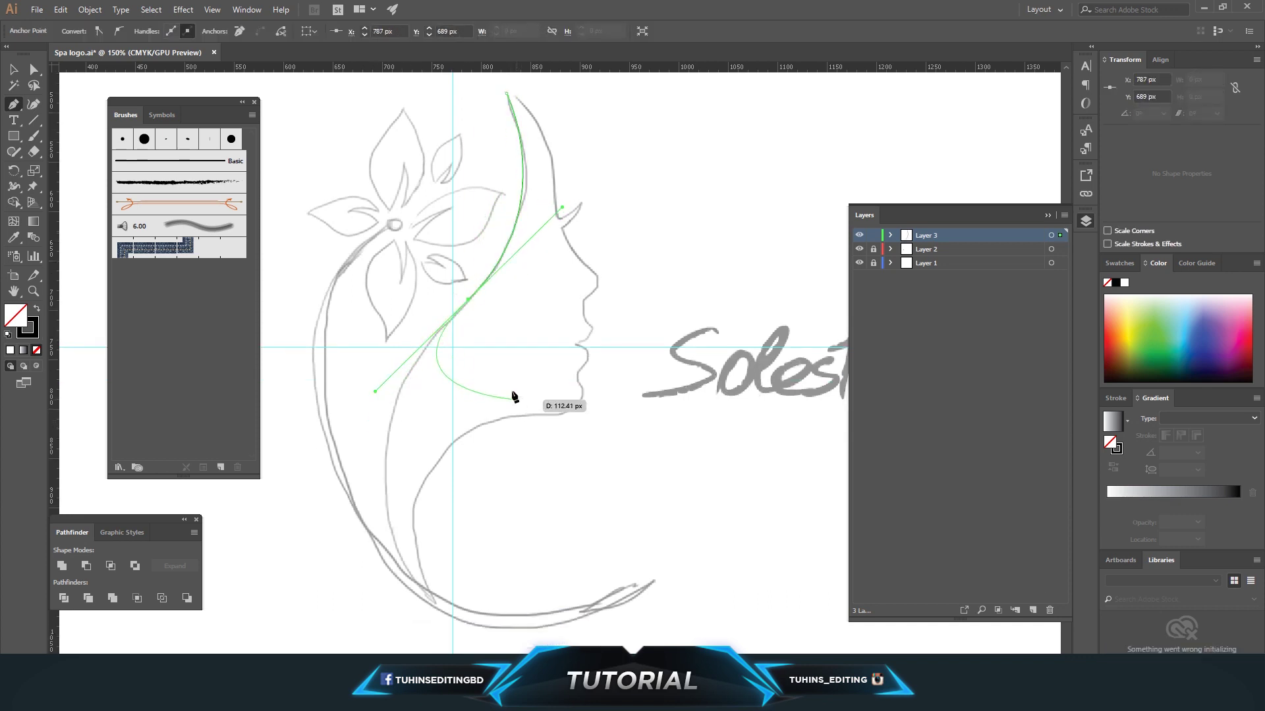
pyautogui.click(468, 300)
pyautogui.scroll(-5, 471, 301)
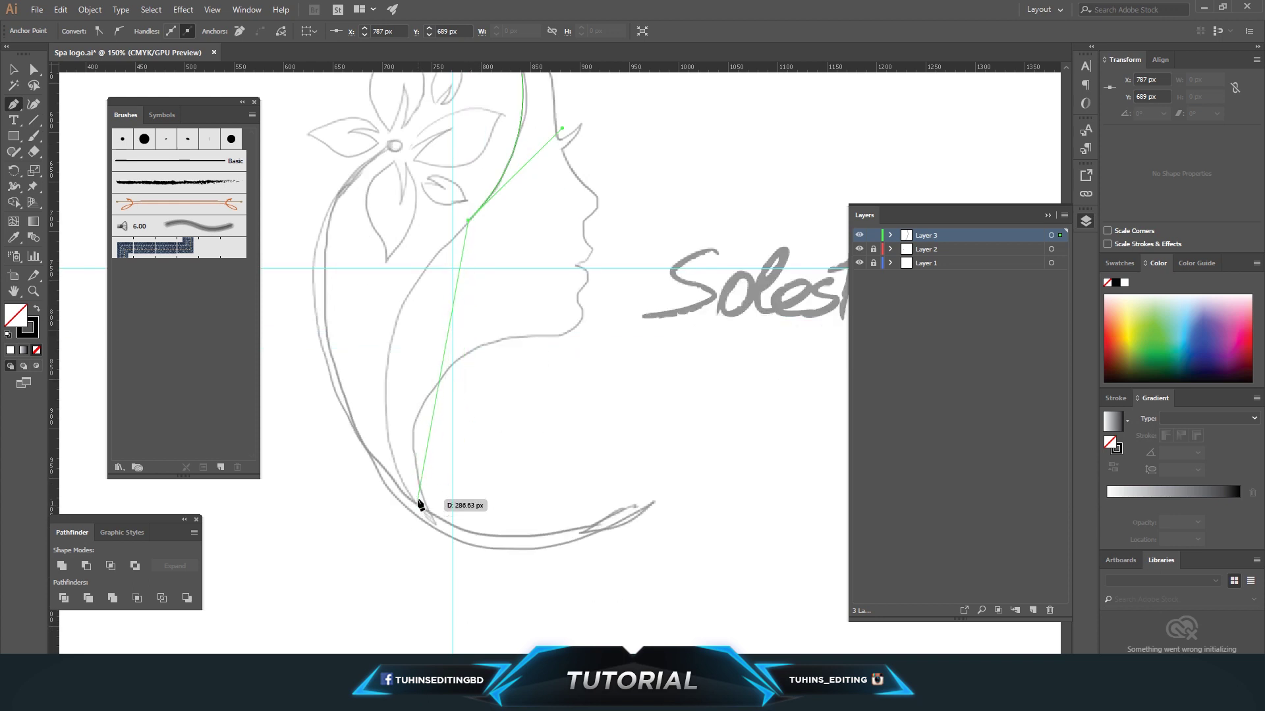
pyautogui.hotkey('ctrl', '-')
pyautogui.moveTo(532, 566)
pyautogui.mouseDown()
pyautogui.moveTo(599, 644)
pyautogui.moveTo(618, 623)
pyautogui.moveTo(616, 591)
pyautogui.mouseUp()
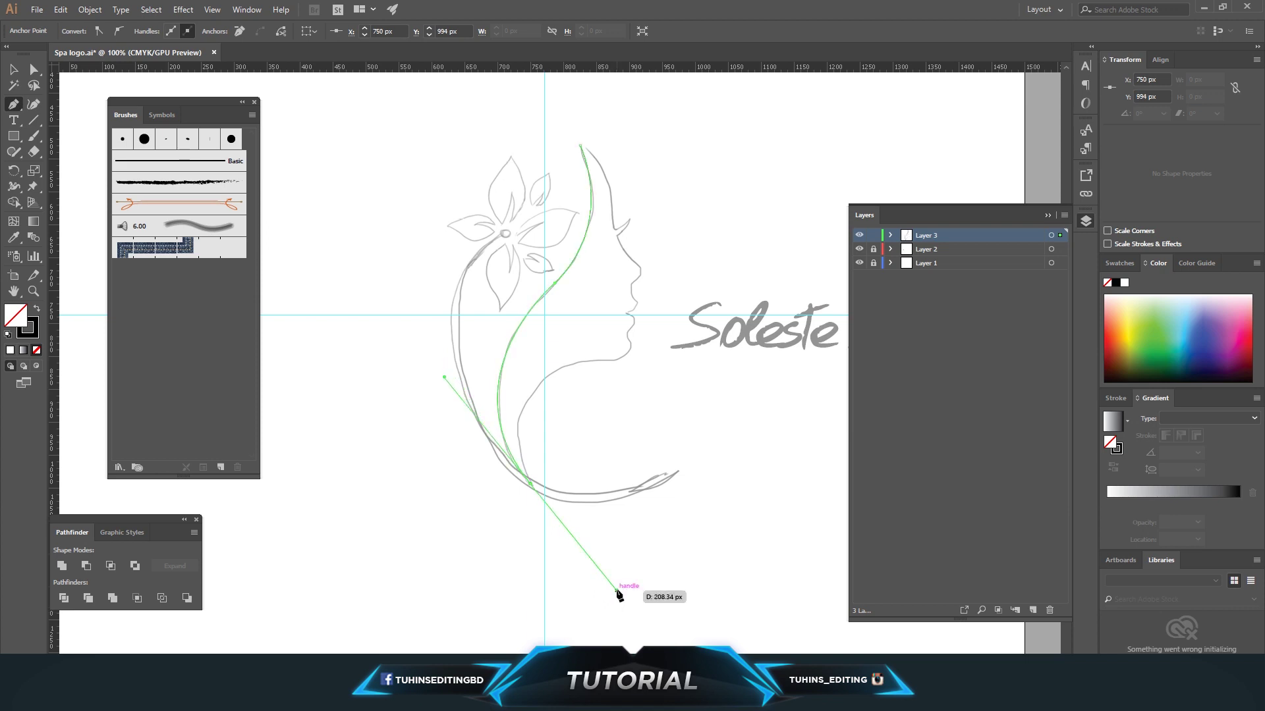
pyautogui.hotkey('ctrl', '-')
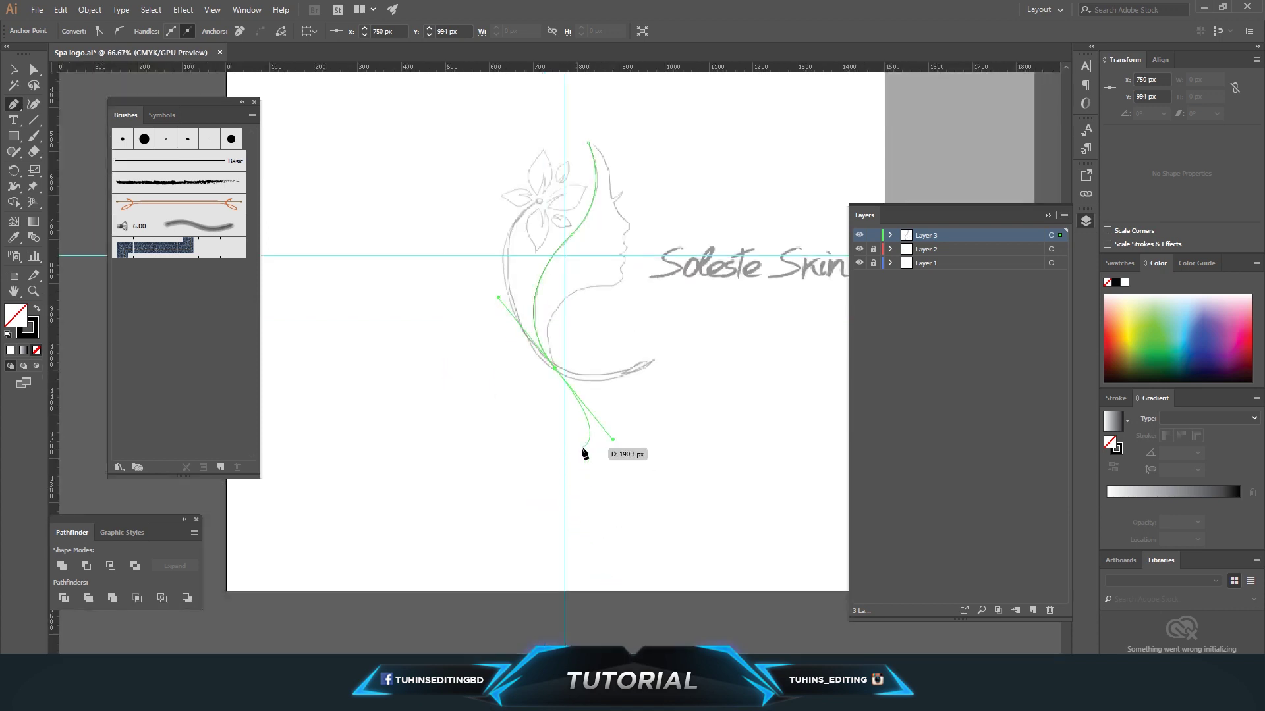
pyautogui.hotkey('ctrl', '+')
pyautogui.hotkey('ctrl', '+')
pyautogui.scroll(2, 581, 448)
pyautogui.click(555, 432)
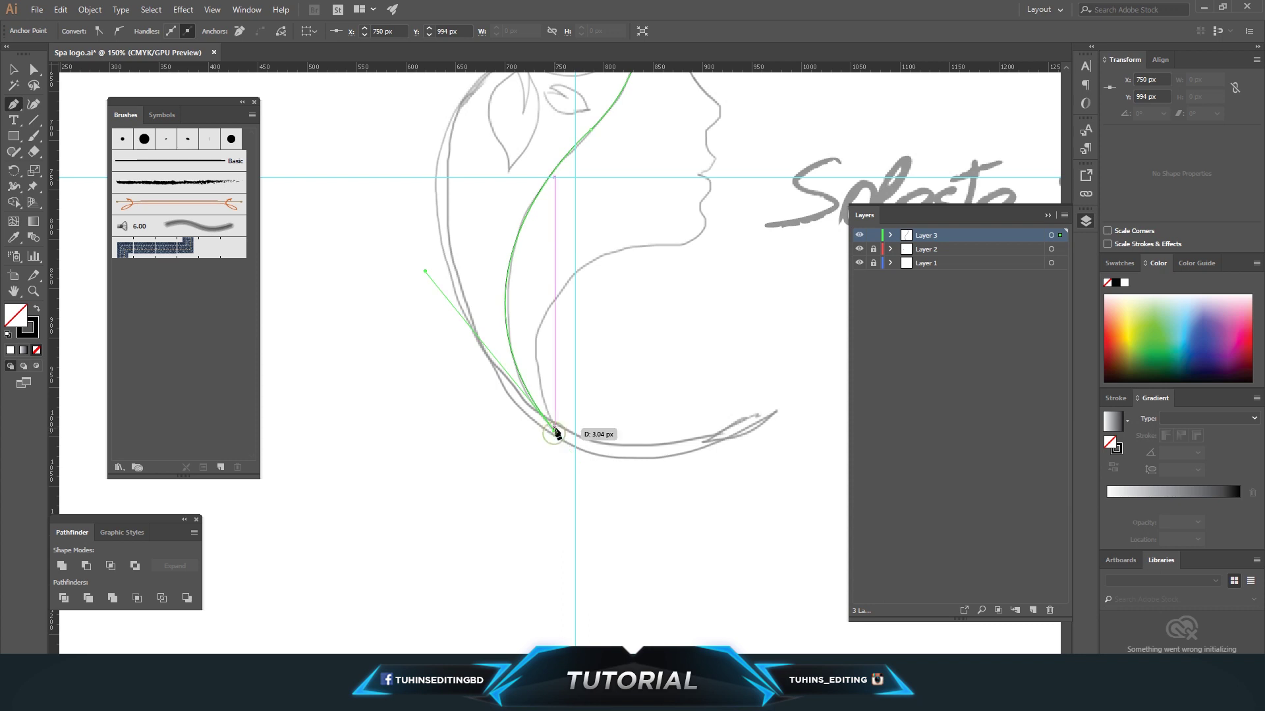
# Continue the path from the base of the neck up along the throat and jaw, rounding the chin.
pyautogui.scroll(2, 555, 428)
pyautogui.moveTo(593, 324); pyautogui.dragTo(684, 270)
pyautogui.click(593, 323)
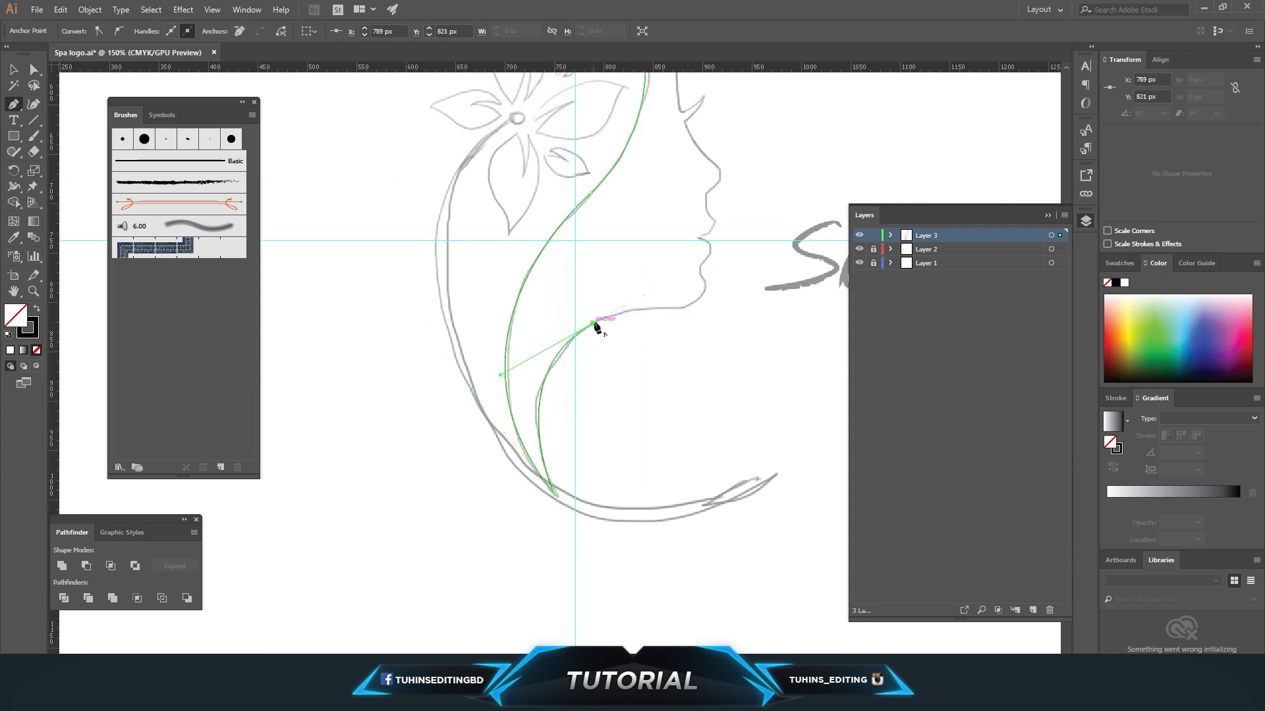
pyautogui.click(675, 308)
pyautogui.moveTo(704, 314); pyautogui.dragTo(717, 312)
pyautogui.click(673, 308)
pyautogui.click(707, 281)
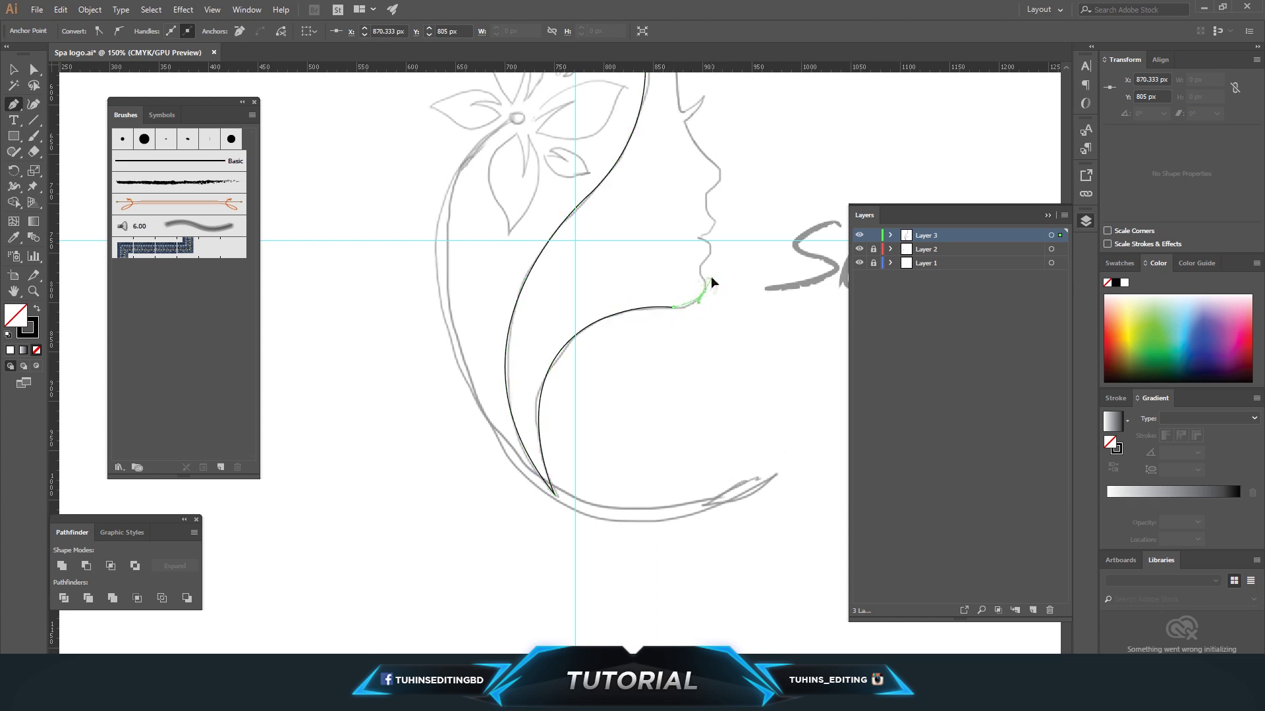
pyautogui.moveTo(708, 271); pyautogui.dragTo(710, 271)
# Set the traced path's stroke weight to 4 pt and save the document.
pyautogui.click(14, 70)
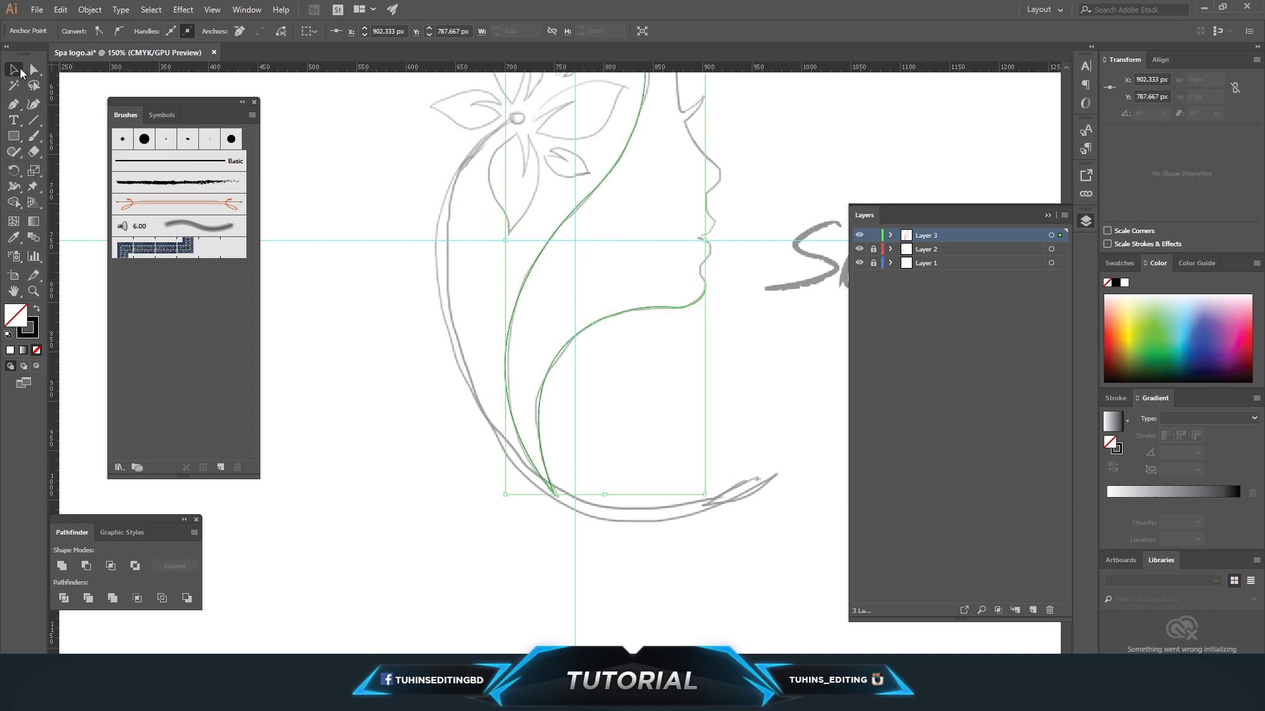
pyautogui.click(441, 267)
pyautogui.hotkey('ctrl', 'a')
pyautogui.press('Up')
pyautogui.press('Up')
pyautogui.press('Up')
pyautogui.press('Up')
pyautogui.press('Down')
pyautogui.click(745, 284)
pyautogui.scroll(2, 746, 285)
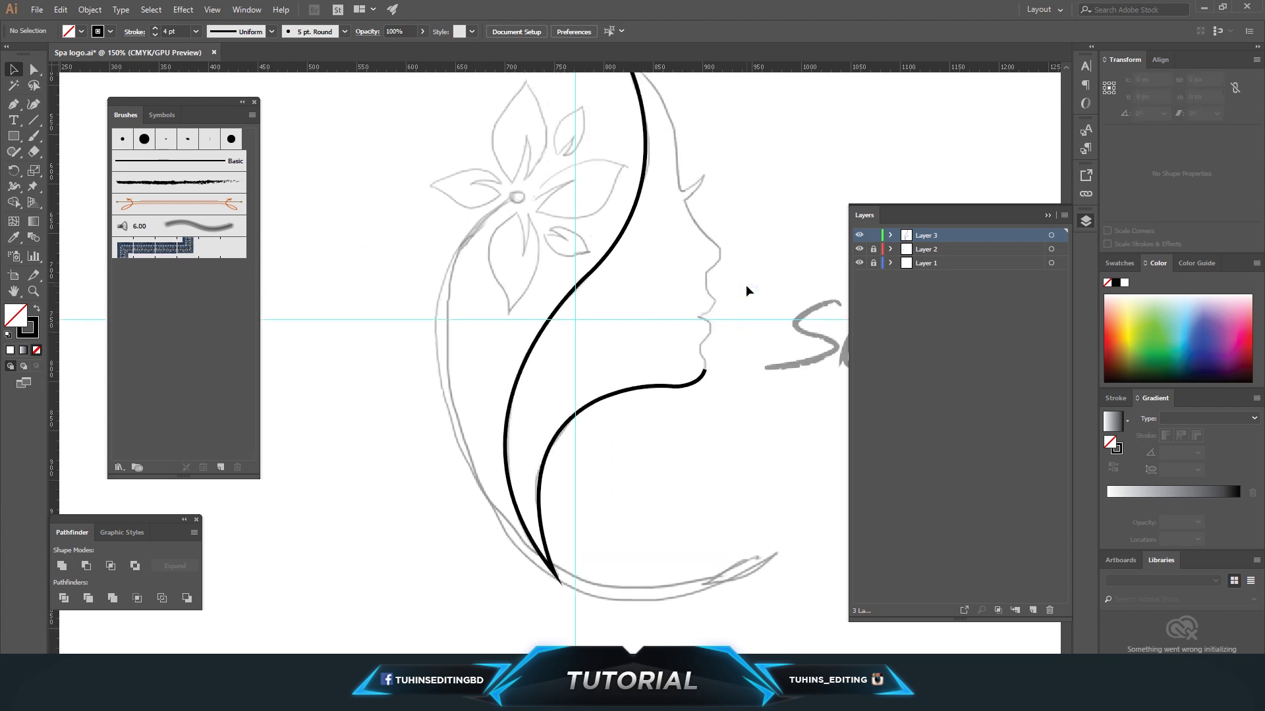
pyautogui.scroll(1, 745, 285)
pyautogui.hotkey('ctrl', 's')
# Continue the path from the chin up around both lips to the base of the nose.
pyautogui.press('h')
pyautogui.moveTo(734, 341); pyautogui.dragTo(564, 368)
pyautogui.hotkey('ctrl', '+')
pyautogui.hotkey('ctrl', '+')
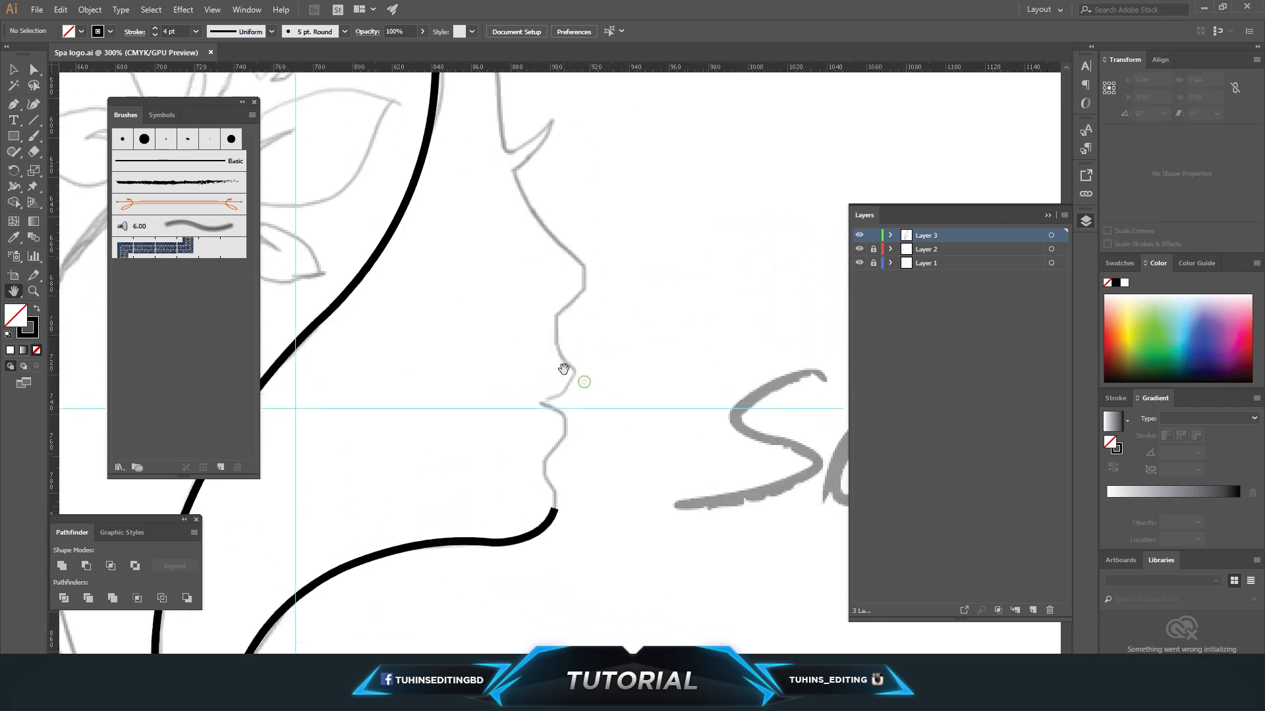
pyautogui.click(17, 108)
pyautogui.scroll(-2, 570, 534)
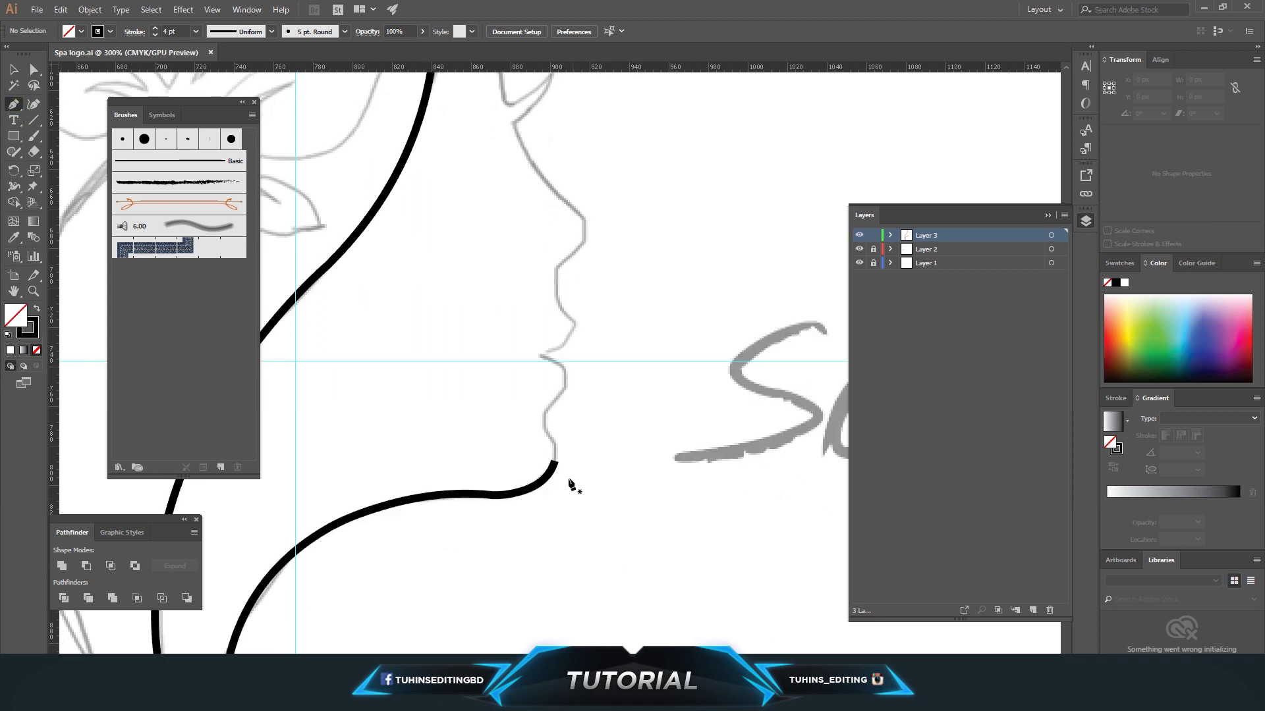
pyautogui.moveTo(553, 461)
pyautogui.mouseDown()
pyautogui.moveTo(540, 418)
pyautogui.moveTo(536, 428)
pyautogui.mouseUp()
pyautogui.moveTo(600, 483); pyautogui.dragTo(565, 269)
pyautogui.scroll(1, 579, 385)
pyautogui.click(540, 371)
pyautogui.click(574, 336)
pyautogui.scroll(1, 570, 342)
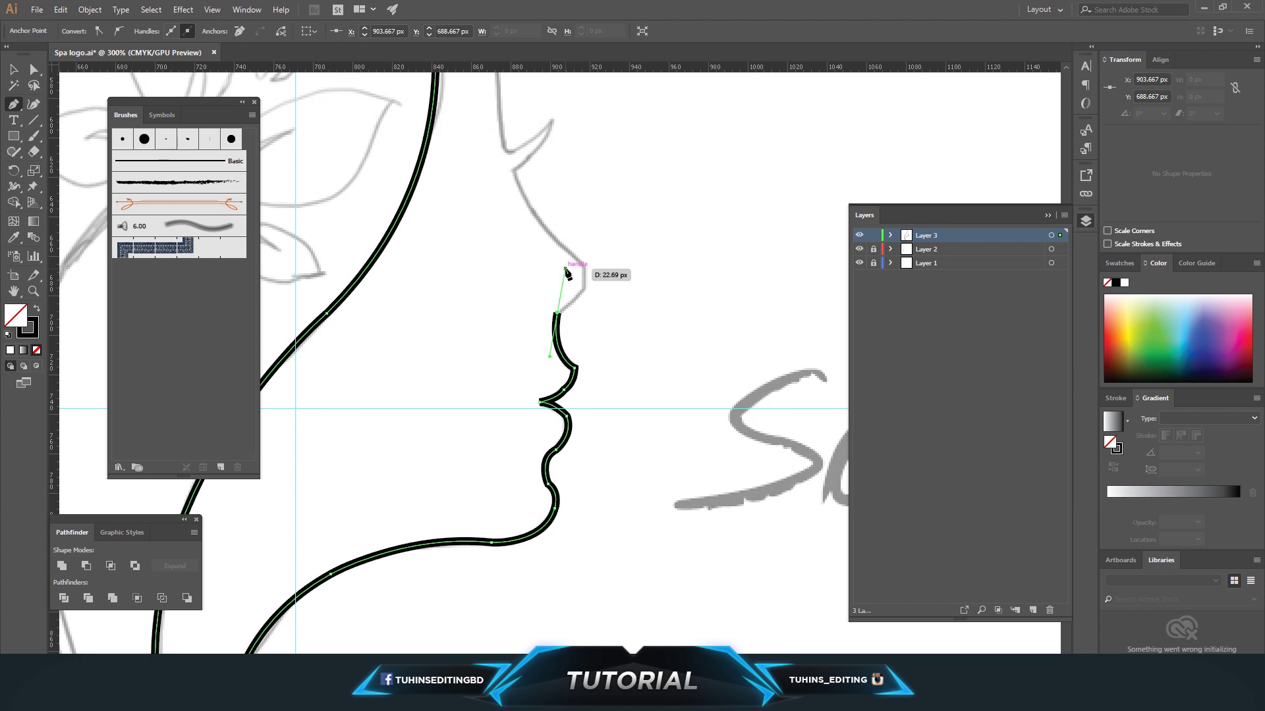
pyautogui.scroll(1, 566, 273)
pyautogui.click(558, 343)
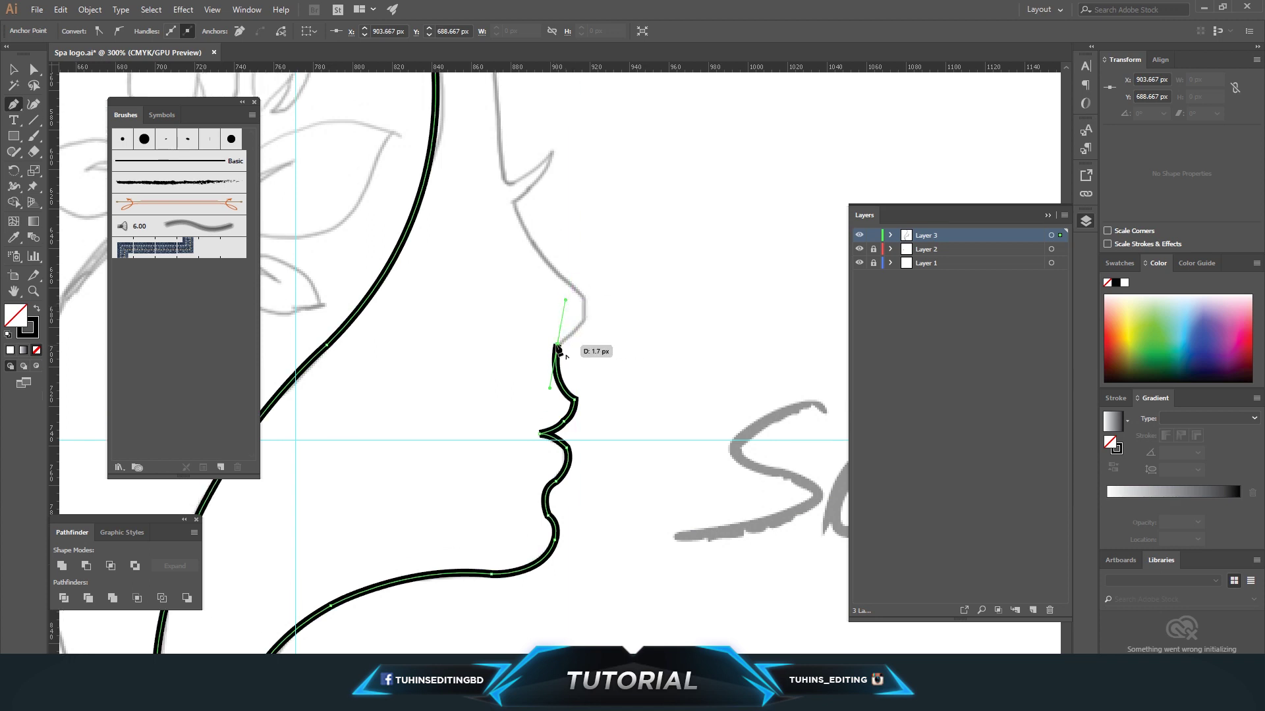
# Trace the nose tip and bridge up to the underside of the eyelash, ending at a corner anchor.
pyautogui.moveTo(584, 324); pyautogui.dragTo(571, 280)
pyautogui.scroll(2, 571, 280)
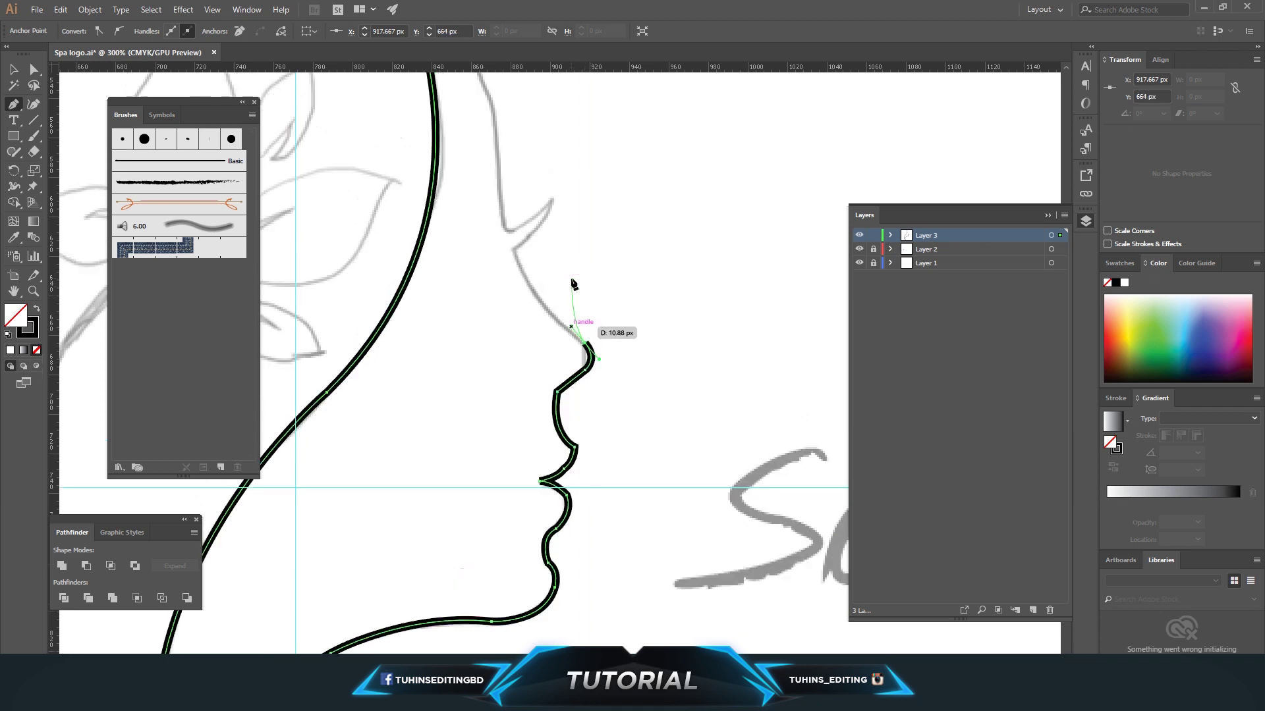
pyautogui.moveTo(516, 250); pyautogui.dragTo(510, 200)
pyautogui.scroll(4, 518, 210)
pyautogui.click(515, 343)
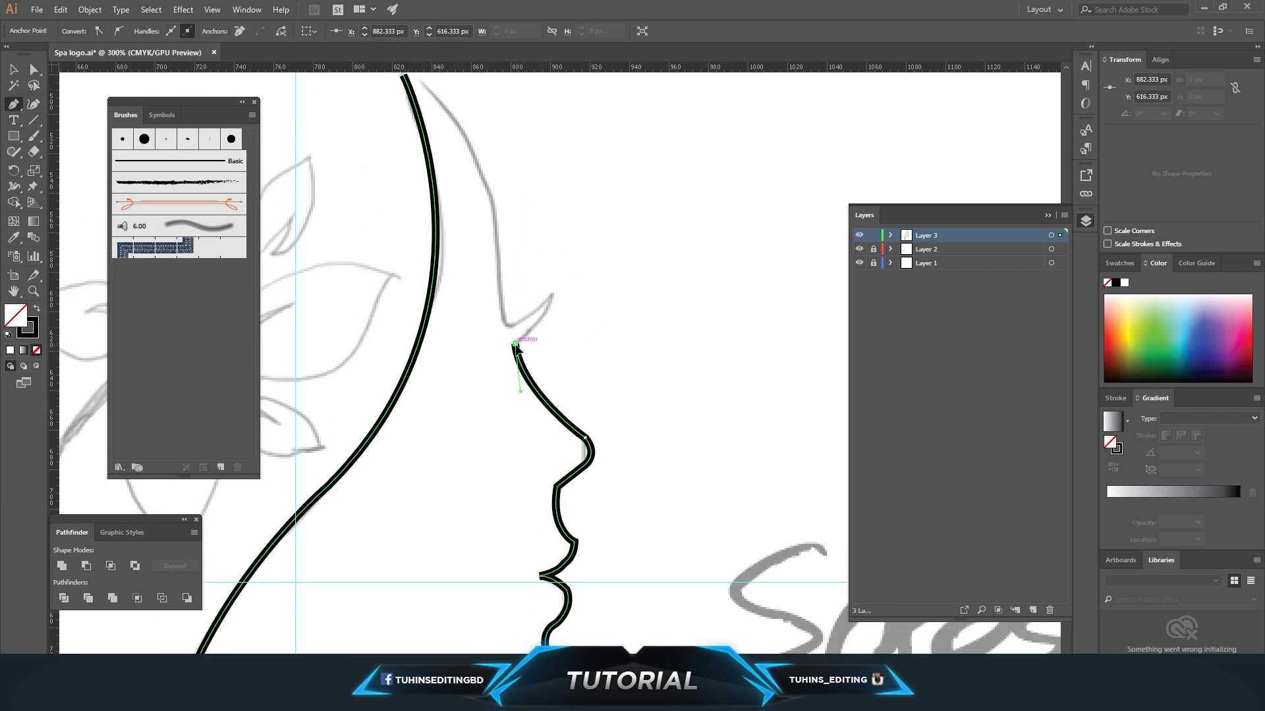
# Trace the pointed eyelash out to its tip and back to the face's outline.
pyautogui.moveTo(550, 294); pyautogui.dragTo(561, 255)
pyautogui.click(550, 294)
pyautogui.moveTo(511, 325); pyautogui.dragTo(535, 335)
pyautogui.scroll(1, 535, 336)
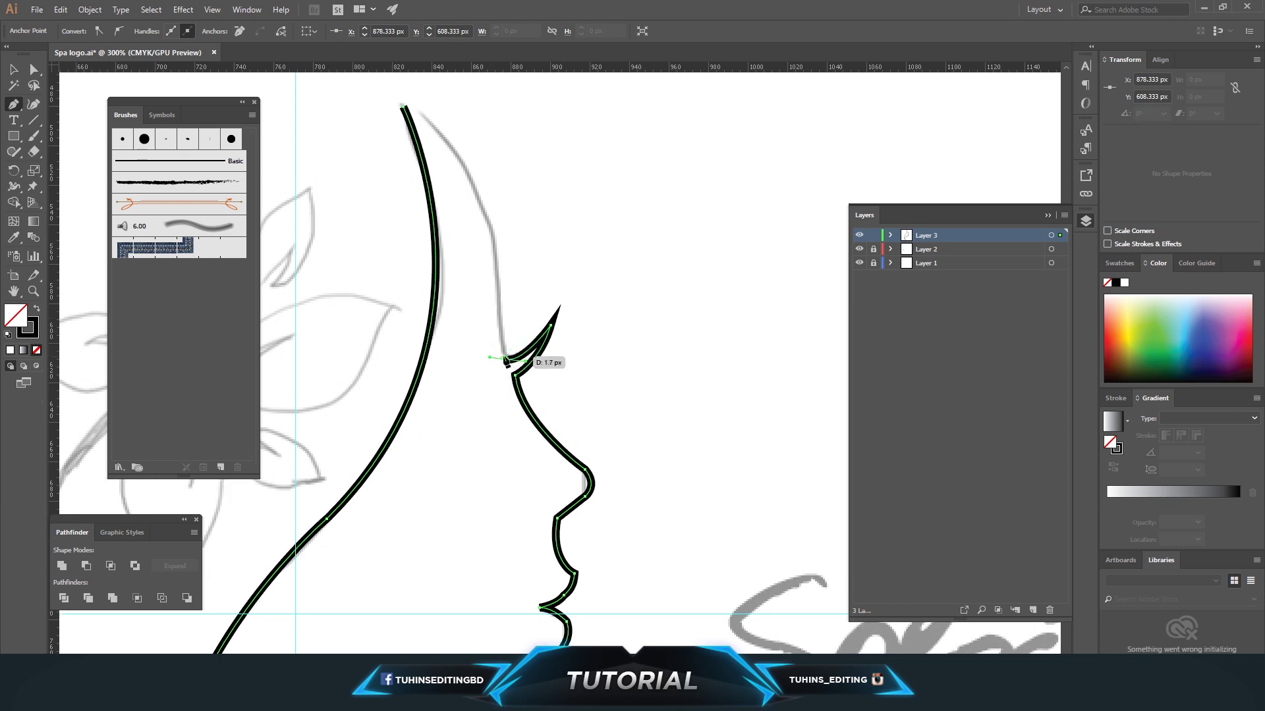
# Trace the forehead upward and close the face outline with a curve at the starting anchor.
pyautogui.click(498, 268)
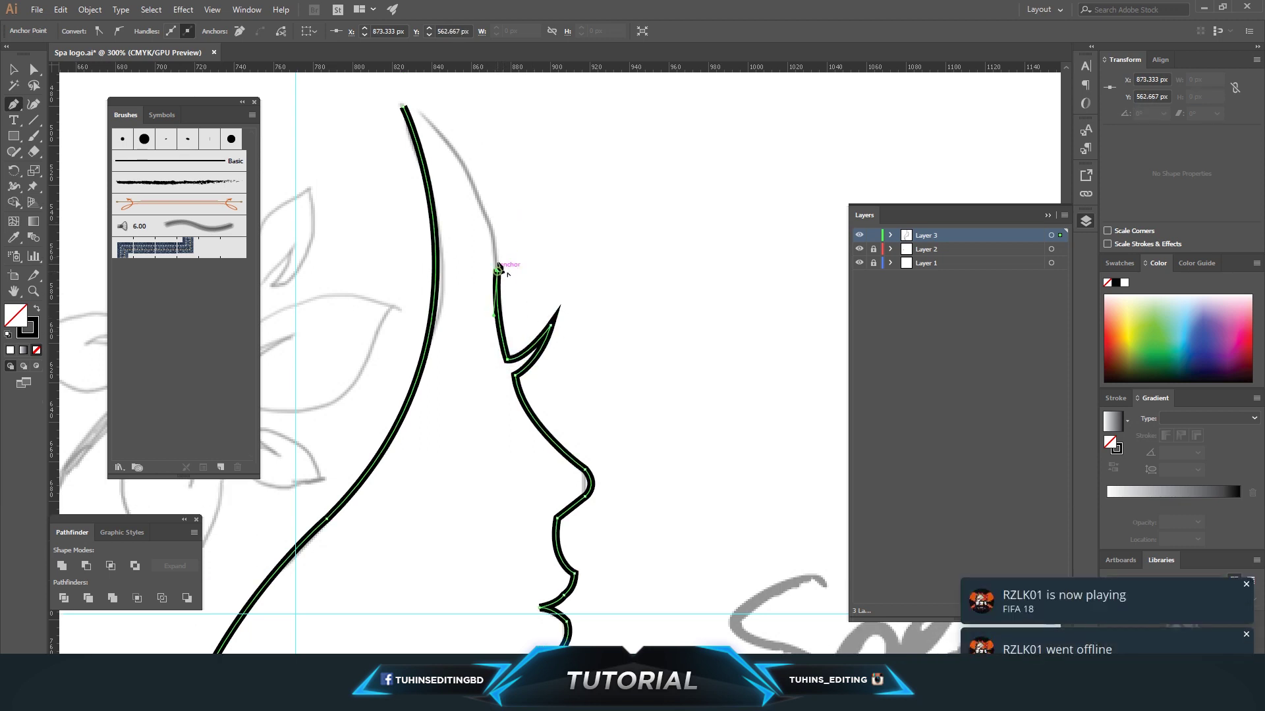
pyautogui.click(409, 116)
pyautogui.hotkey('ctrl', 'z')
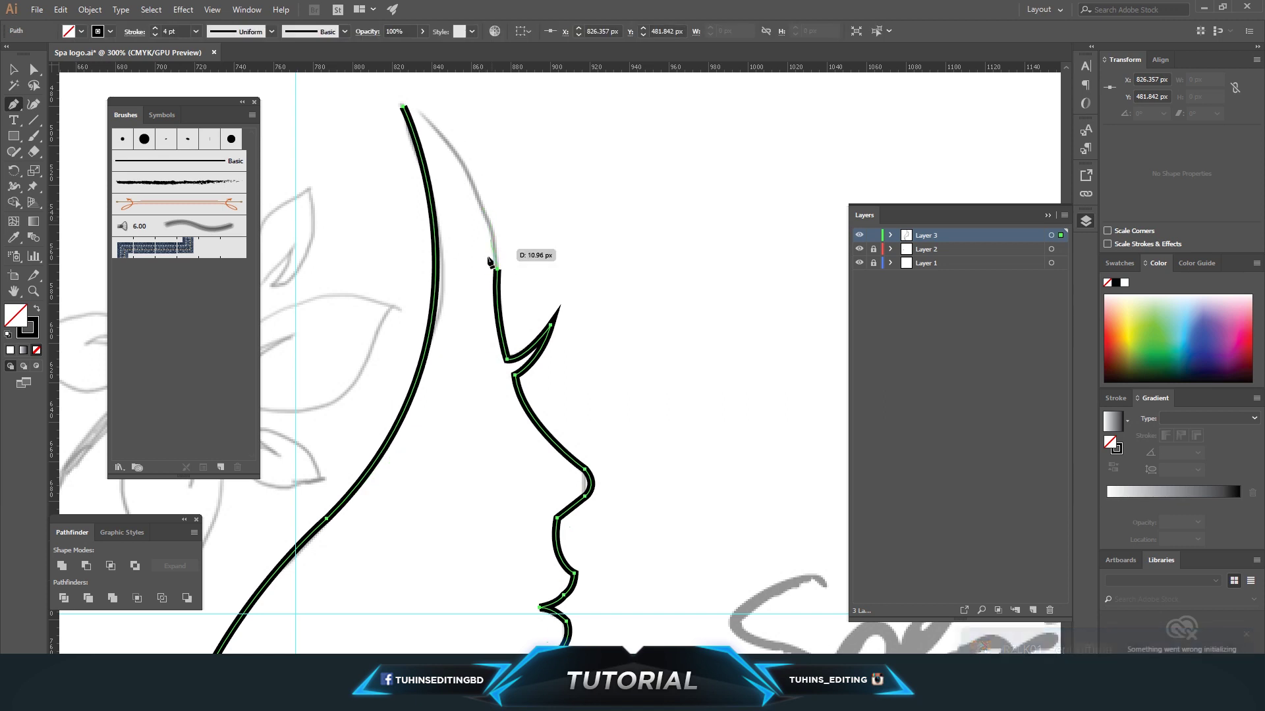
pyautogui.moveTo(404, 108); pyautogui.dragTo(310, 159)
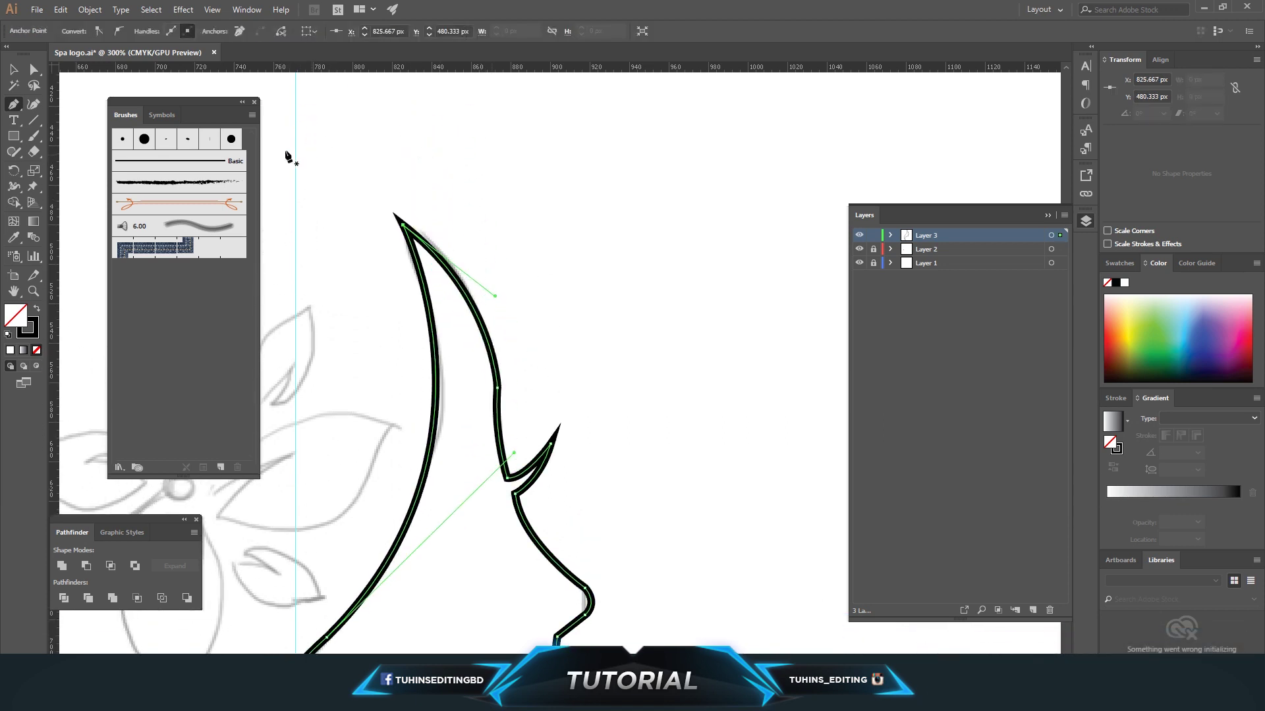
# Swap the fill and stroke of the face outline to make it a solid black silhouette without a stroke.
pyautogui.click(18, 72)
pyautogui.hotkey('ctrl', '-')
pyautogui.hotkey('ctrl', '-')
pyautogui.hotkey('ctrl', '-')
pyautogui.hotkey('ctrl', '-')
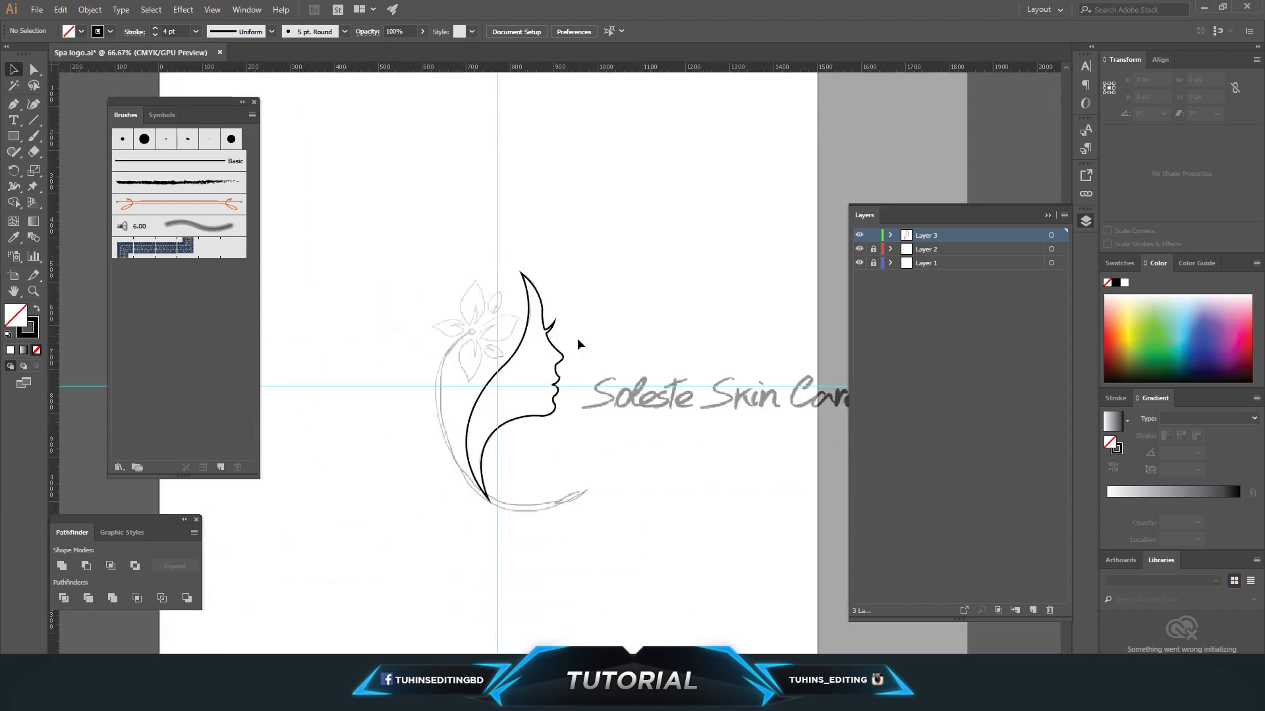
pyautogui.click(36, 308)
pyautogui.click(422, 506)
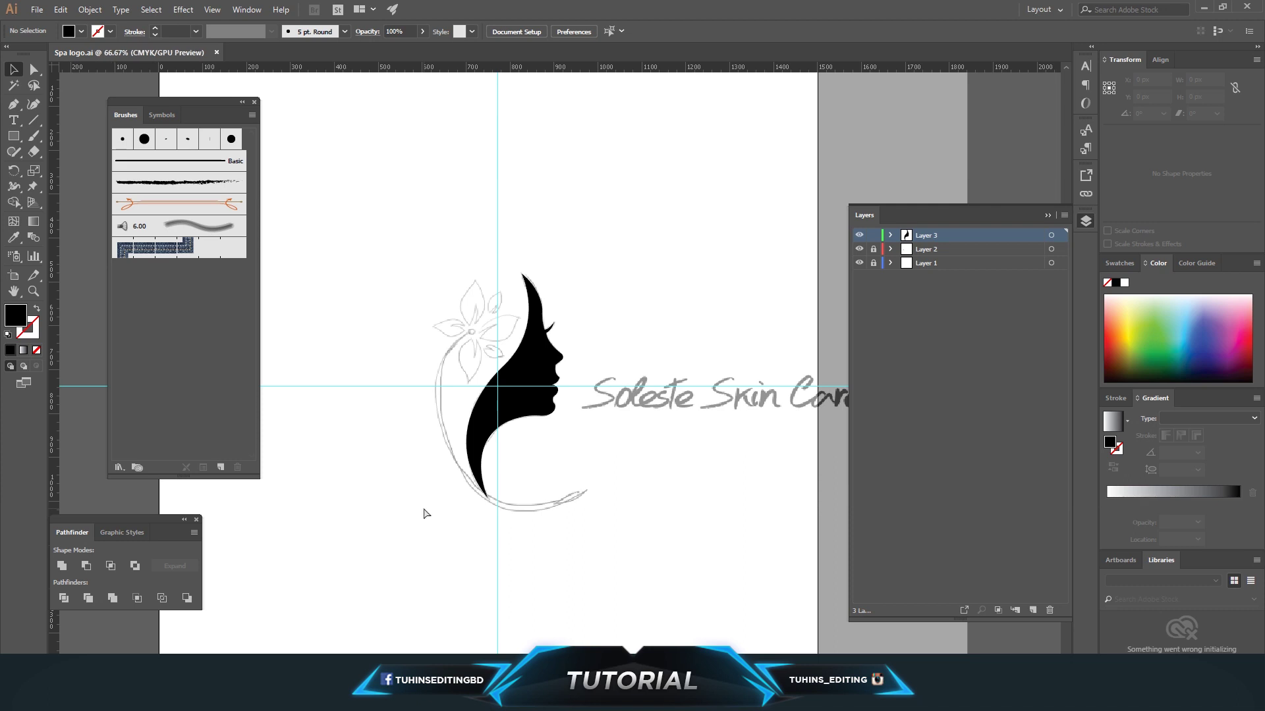
pyautogui.hotkey('ctrl', '+')
pyautogui.hotkey('ctrl', '+')
pyautogui.press('h')
pyautogui.moveTo(618, 555); pyautogui.dragTo(681, 536)
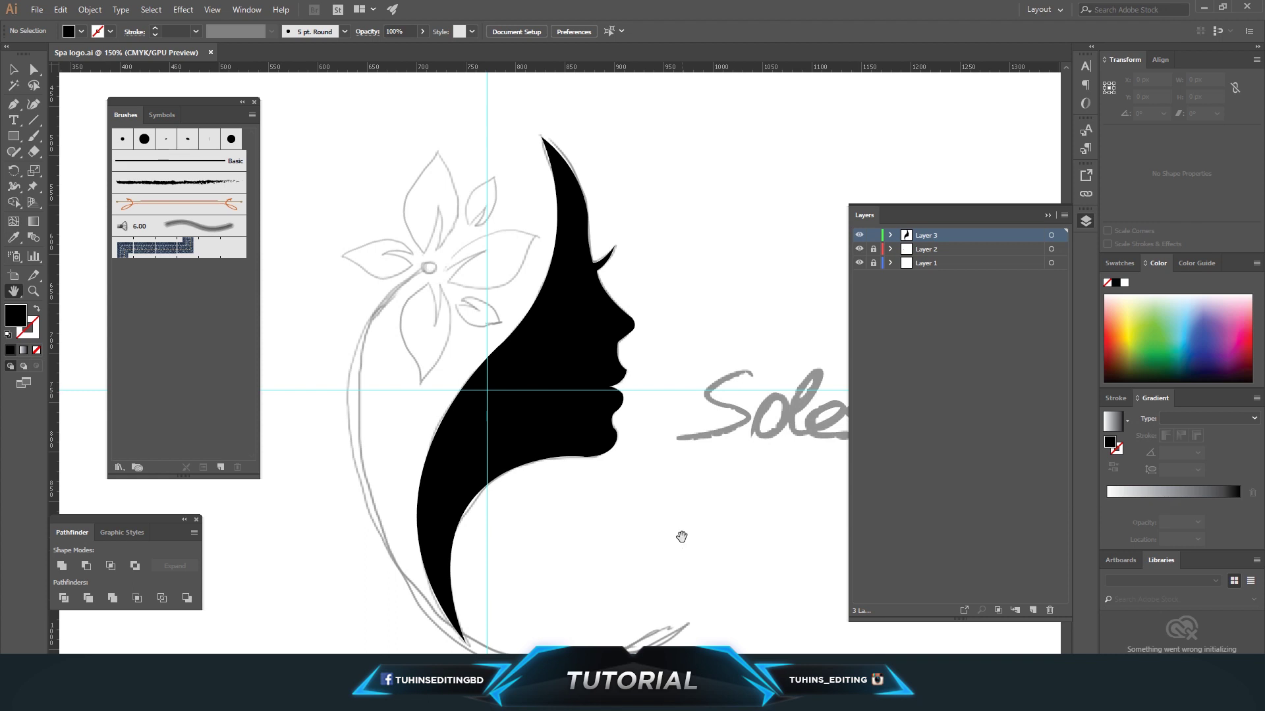
# Lock the face silhouette's Layer 3 and add a new layer for the stem.
pyautogui.click(403, 692)
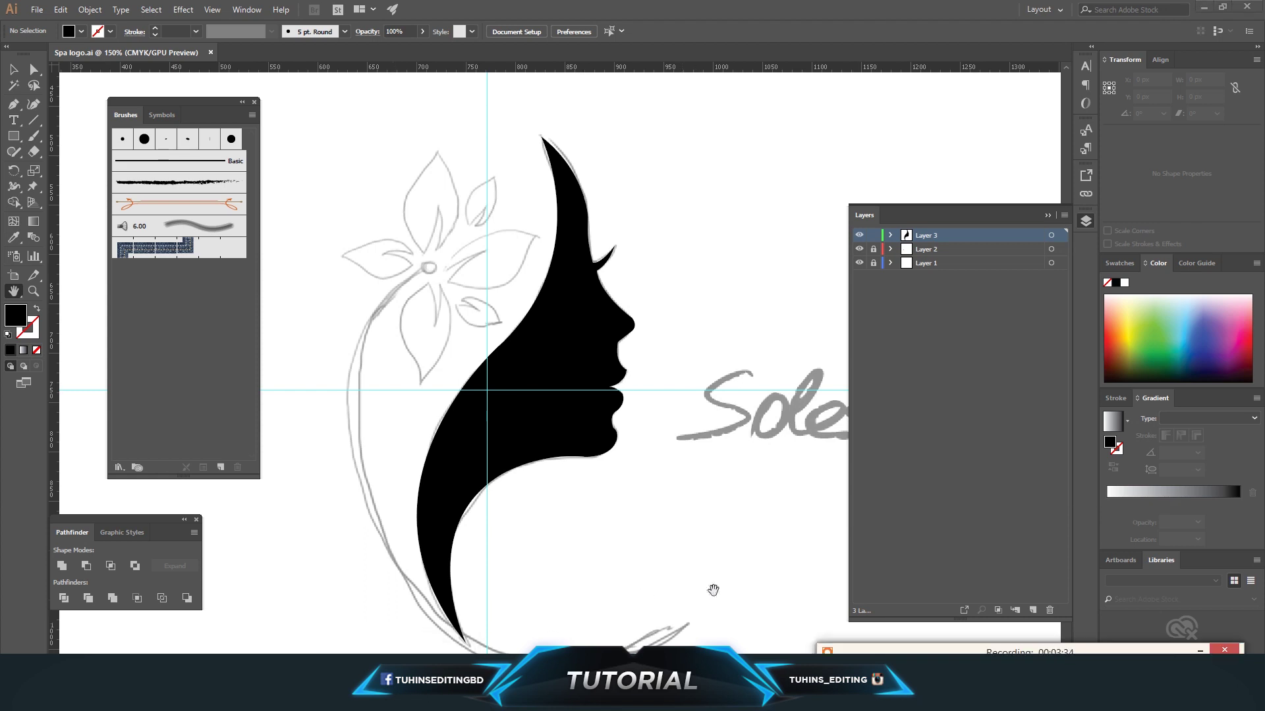
pyautogui.hotkey('ctrl', '-')
pyautogui.hotkey('ctrl', '-')
pyautogui.moveTo(539, 480); pyautogui.dragTo(602, 417)
pyautogui.hotkey('ctrl', '+')
pyautogui.click(14, 109)
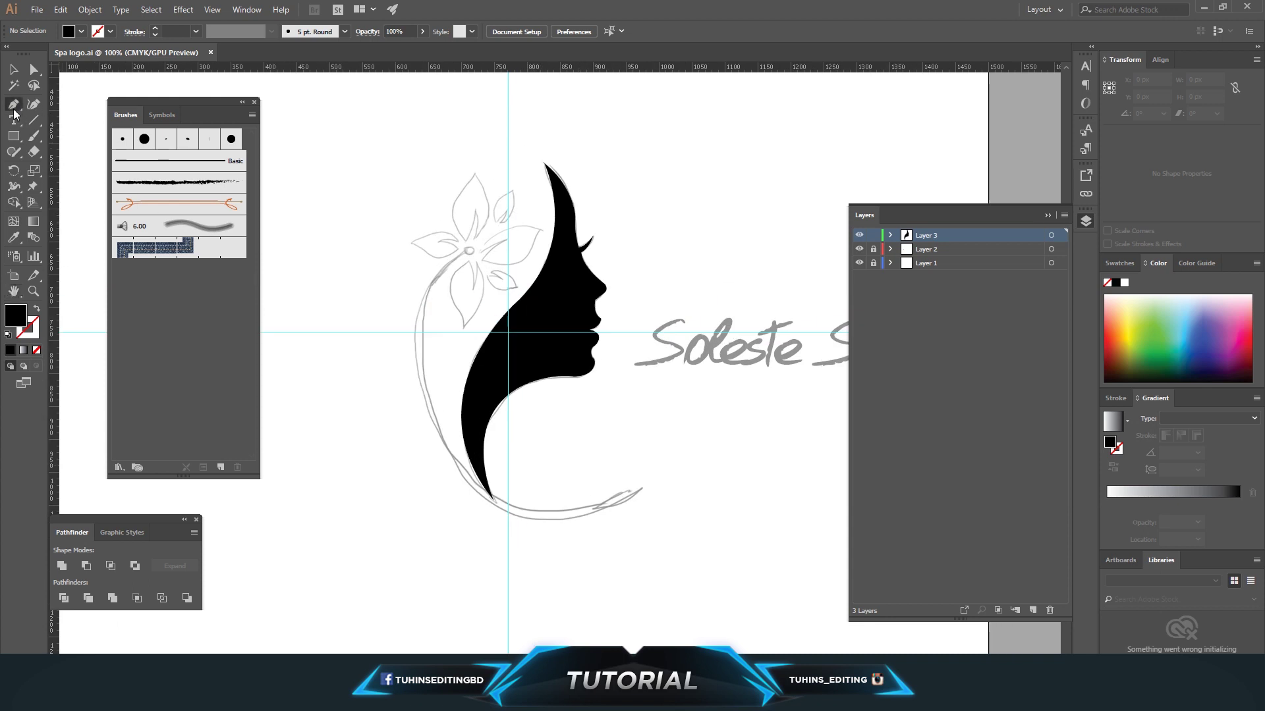
pyautogui.click(859, 235)
pyautogui.click(1033, 610)
pyautogui.scroll(1, 625, 487)
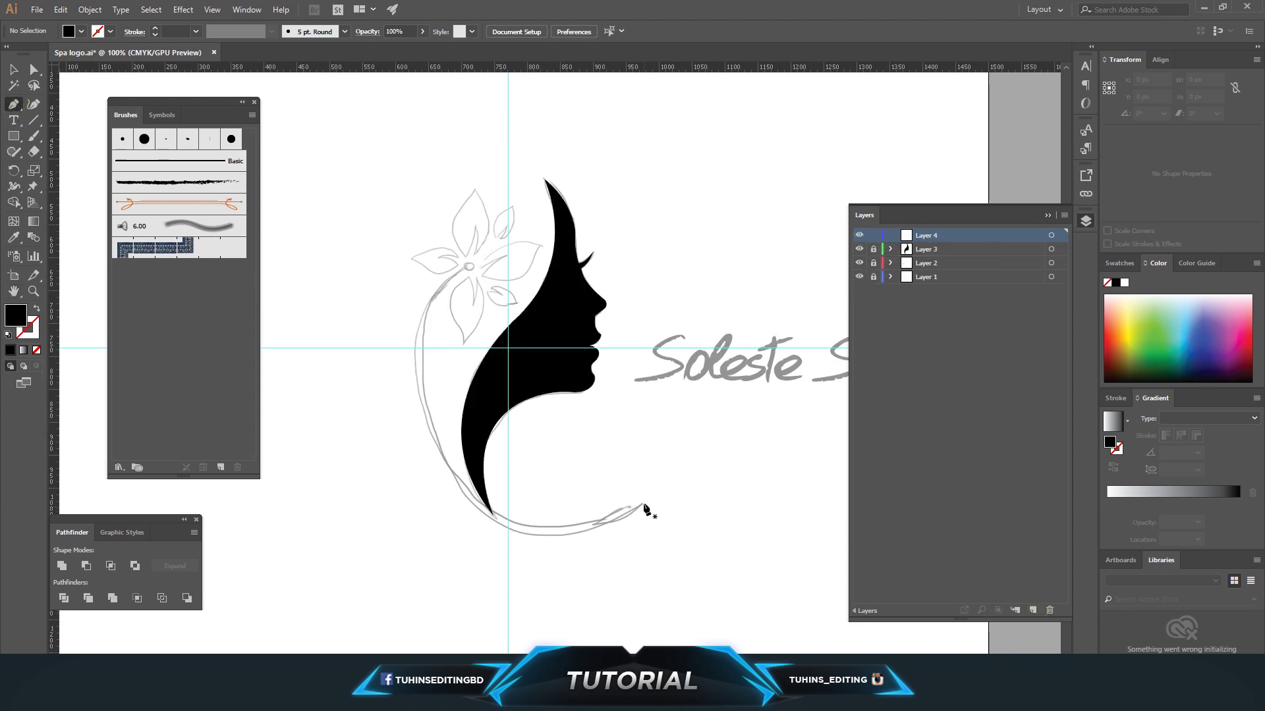
# Trace the sketched stem as an open Pen path from its lower tip around the curve up to the flower's centre.
pyautogui.click(643, 503)
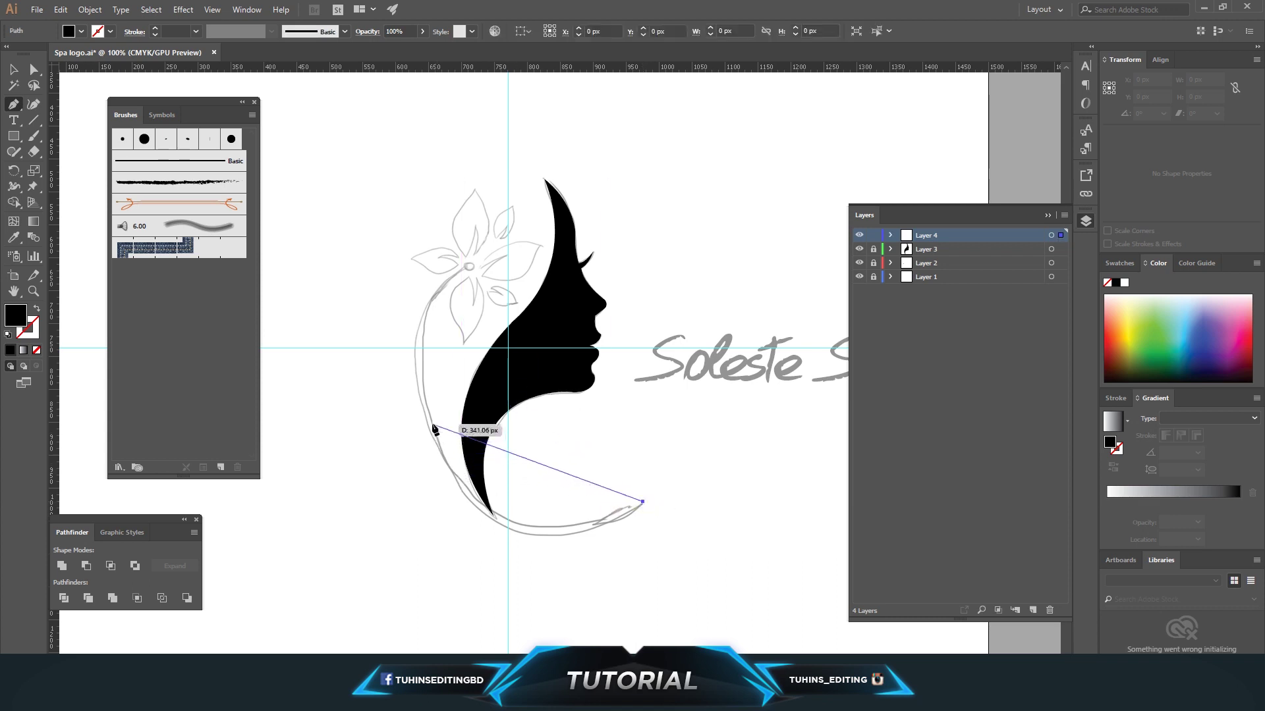
pyautogui.moveTo(431, 430)
pyautogui.mouseDown()
pyautogui.moveTo(393, 355)
pyautogui.moveTo(384, 268)
pyautogui.moveTo(400, 282)
pyautogui.moveTo(392, 268)
pyautogui.moveTo(494, 258)
pyautogui.moveTo(532, 184)
pyautogui.moveTo(544, 237)
pyautogui.mouseUp()
pyautogui.click(14, 69)
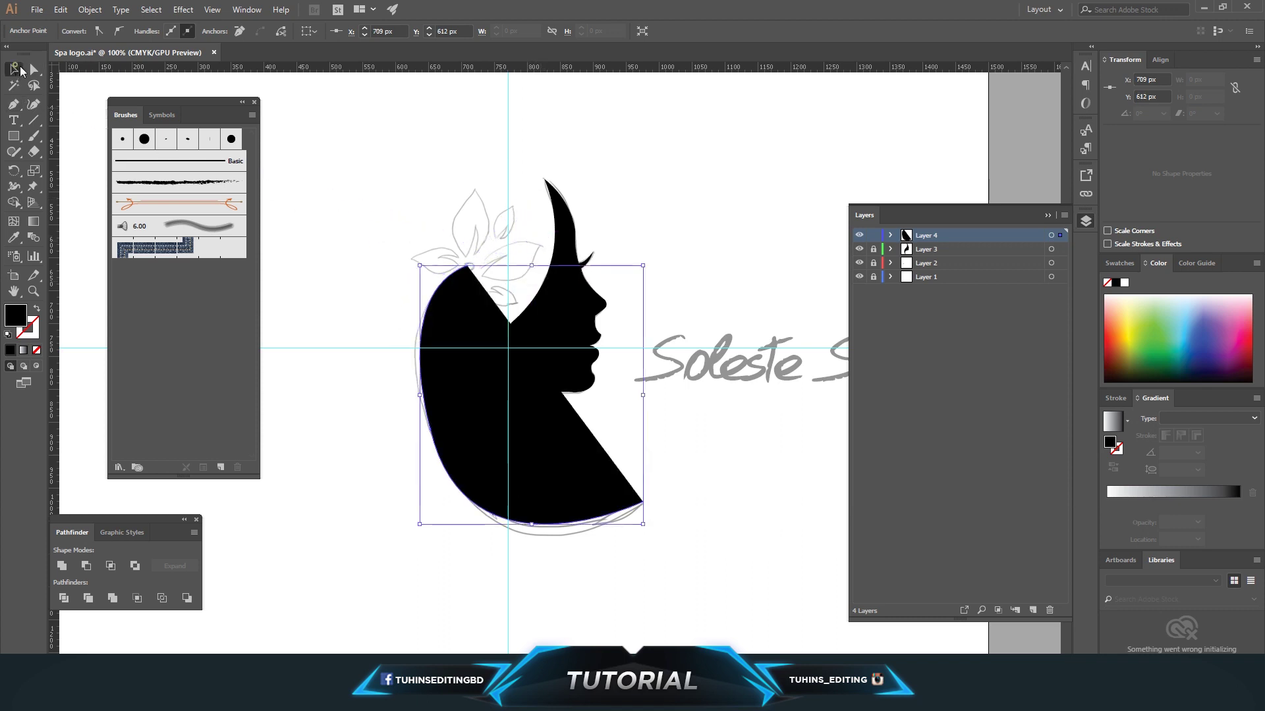
pyautogui.click(361, 374)
pyautogui.click(453, 392)
pyautogui.click(452, 394)
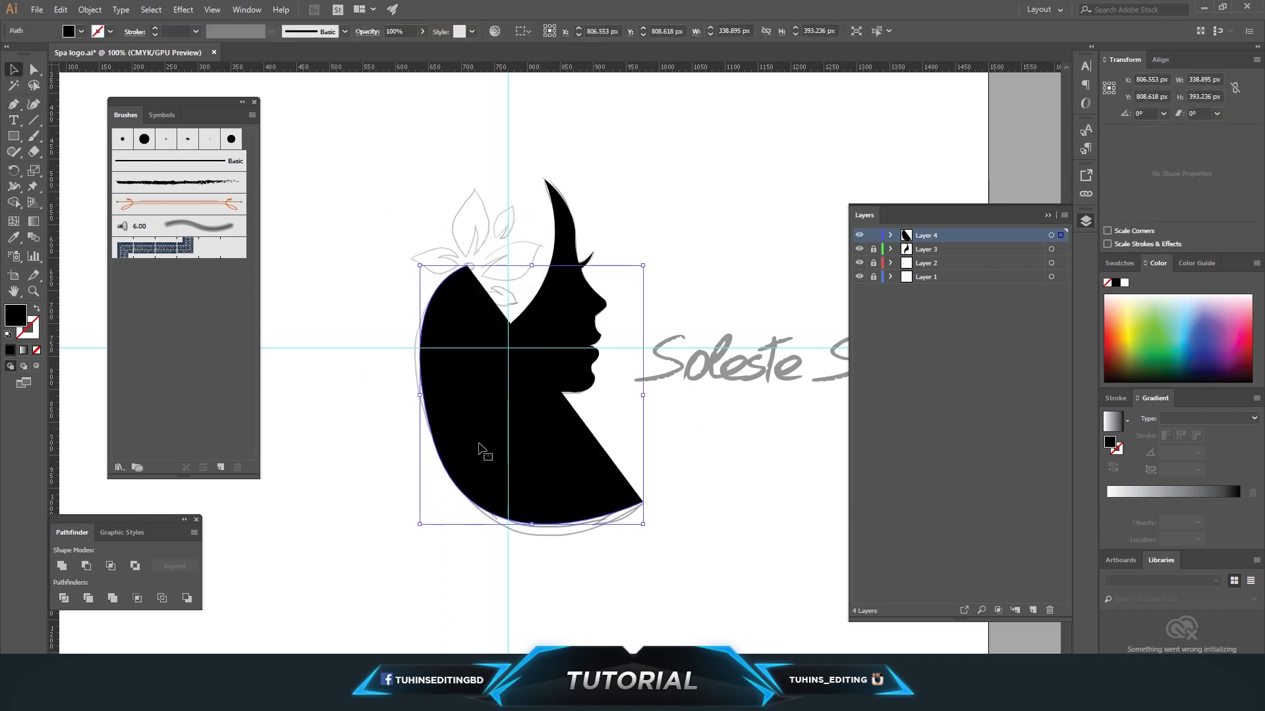
# Swap the fill and stroke of the stem path so it is an unfilled black outline.
pyautogui.click(33, 70)
pyautogui.click(415, 387)
pyautogui.click(448, 418)
pyautogui.click(37, 308)
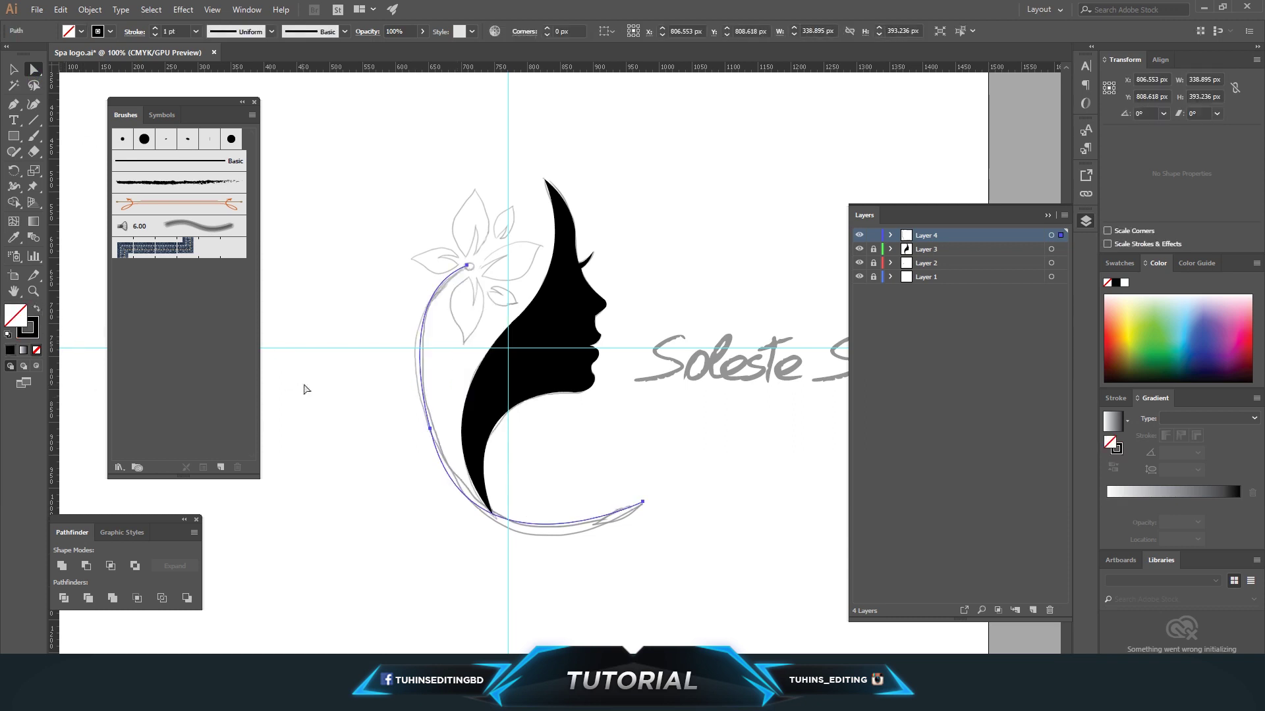
pyautogui.click(302, 389)
pyautogui.press('v')
pyautogui.click(437, 429)
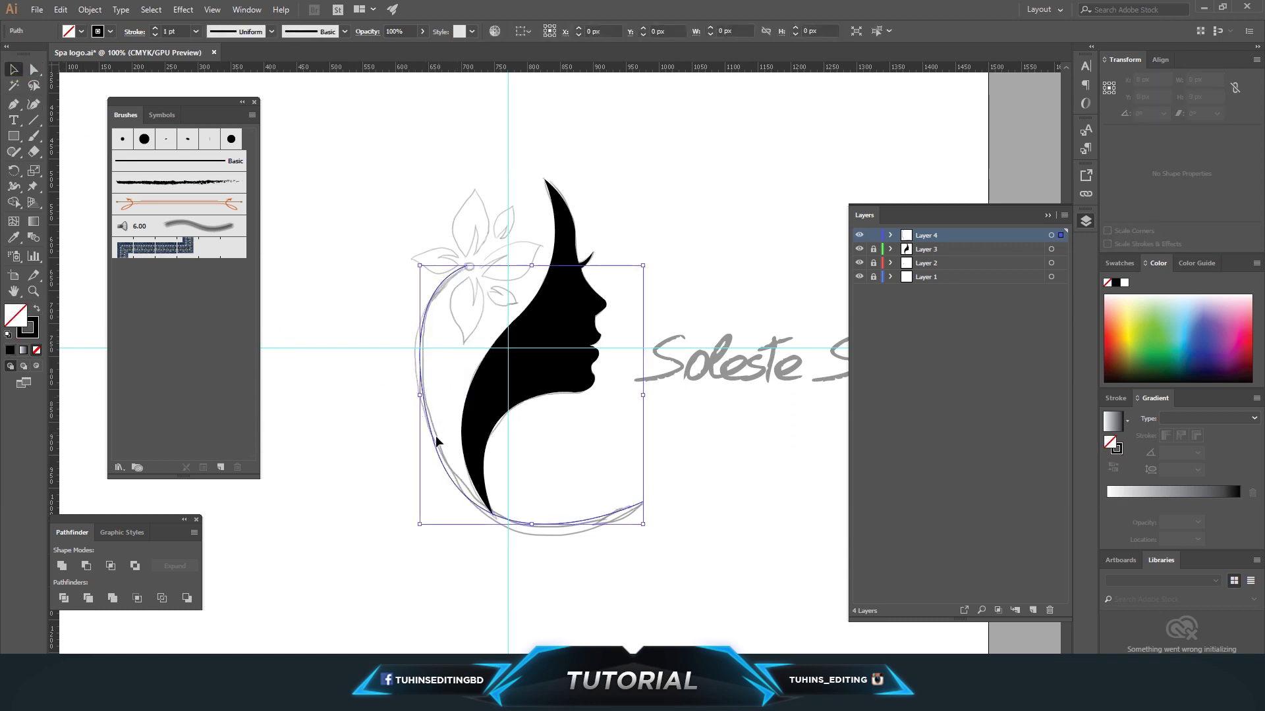
# Resize the stem path to 349 px wide and about 388 px high to follow the sketch's outer line.
pyautogui.click(364, 306)
pyautogui.click(425, 345)
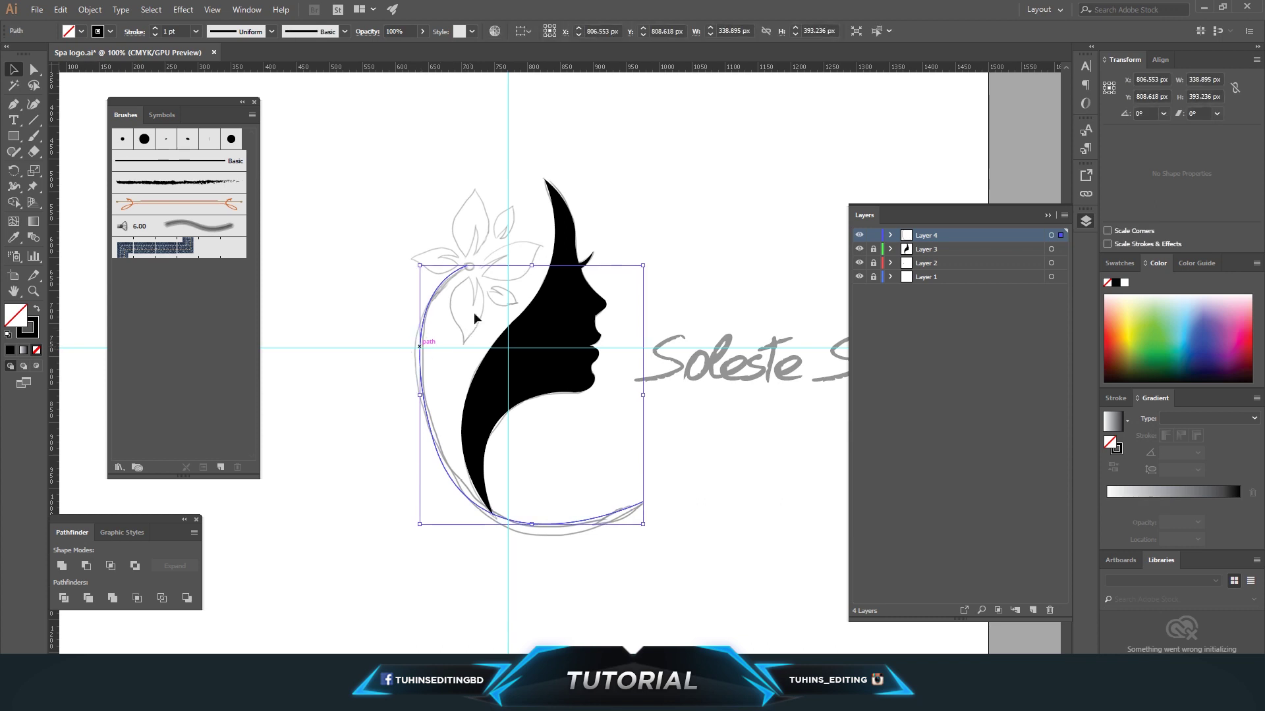
pyautogui.moveTo(533, 266); pyautogui.dragTo(533, 269)
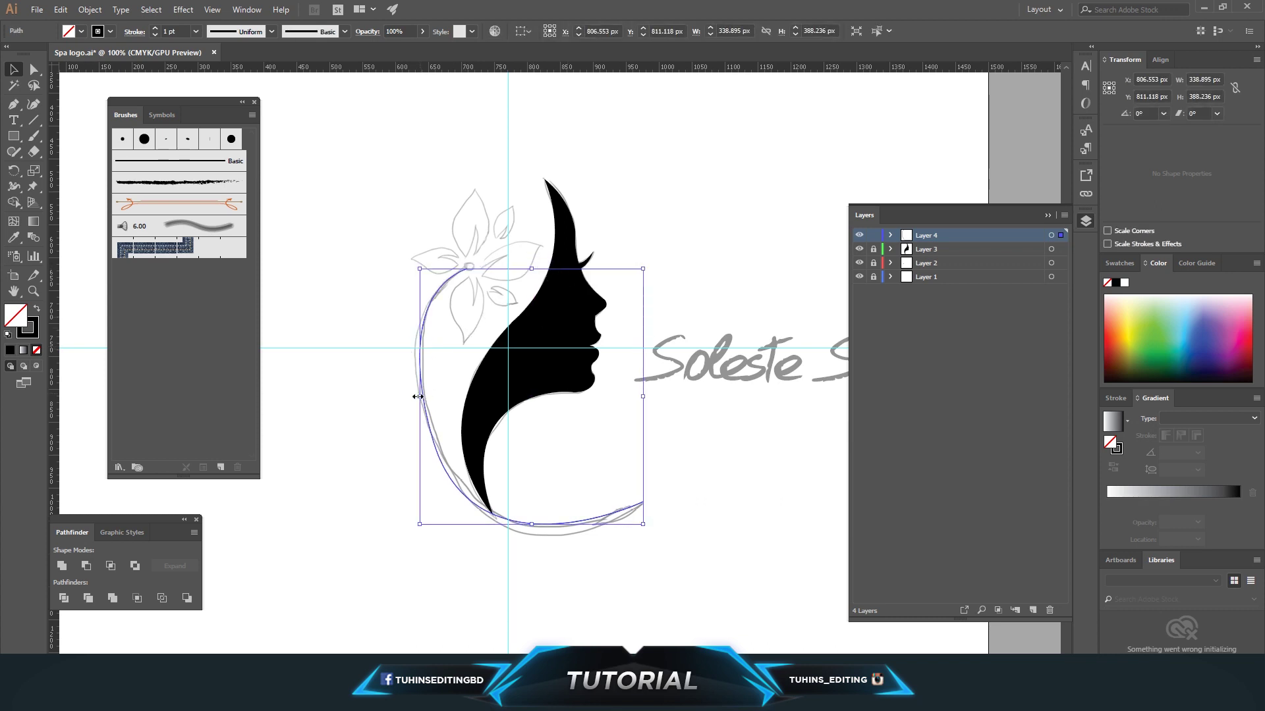
pyautogui.moveTo(418, 396); pyautogui.dragTo(412, 397)
pyautogui.click(696, 454)
pyautogui.moveTo(585, 492); pyautogui.dragTo(606, 532)
# Set the stem's stroke weight to 14 pt and apply the width profile that tapers at both ends.
pyautogui.click(169, 31)
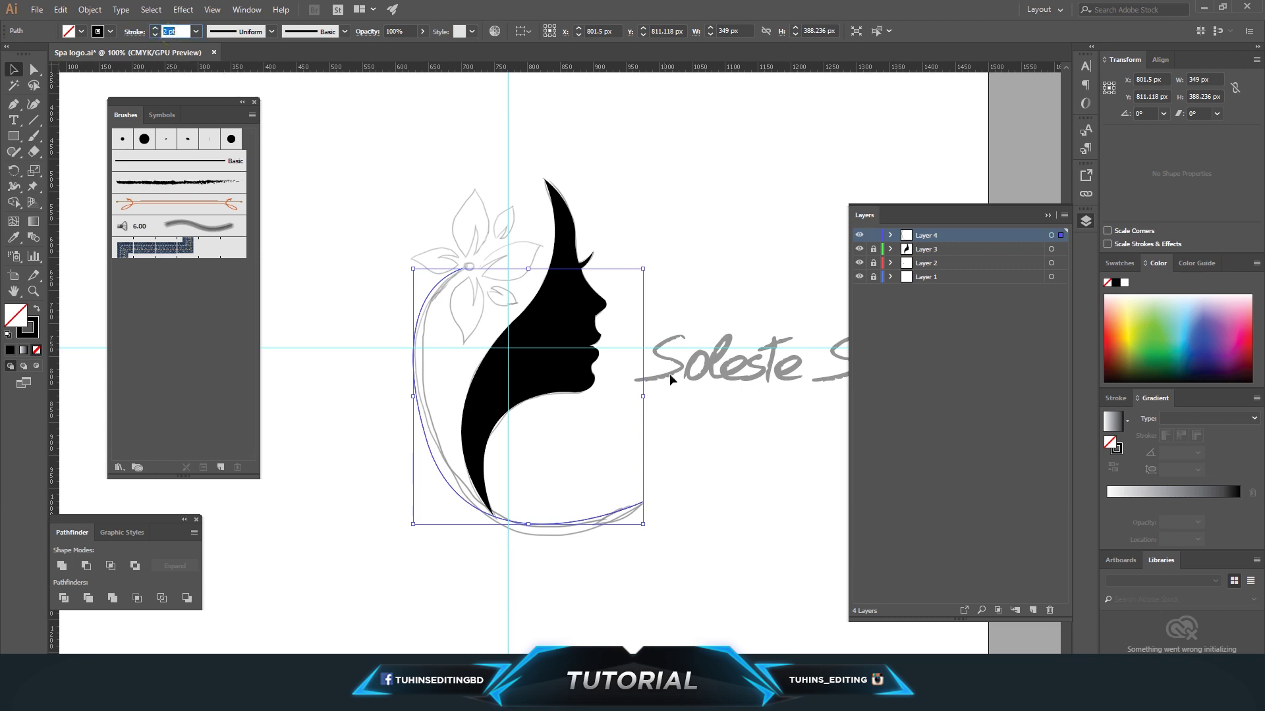
pyautogui.press('Up')
pyautogui.press('Up')
pyautogui.press('Up')
pyautogui.press('Up')
pyautogui.press('Up')
pyautogui.press('Up')
pyautogui.press('Up')
pyautogui.press('Up')
pyautogui.press('Up')
pyautogui.press('Up')
pyautogui.press('Up')
pyautogui.press('Up')
pyautogui.press('Up')
pyautogui.press('Up')
pyautogui.press('Down')
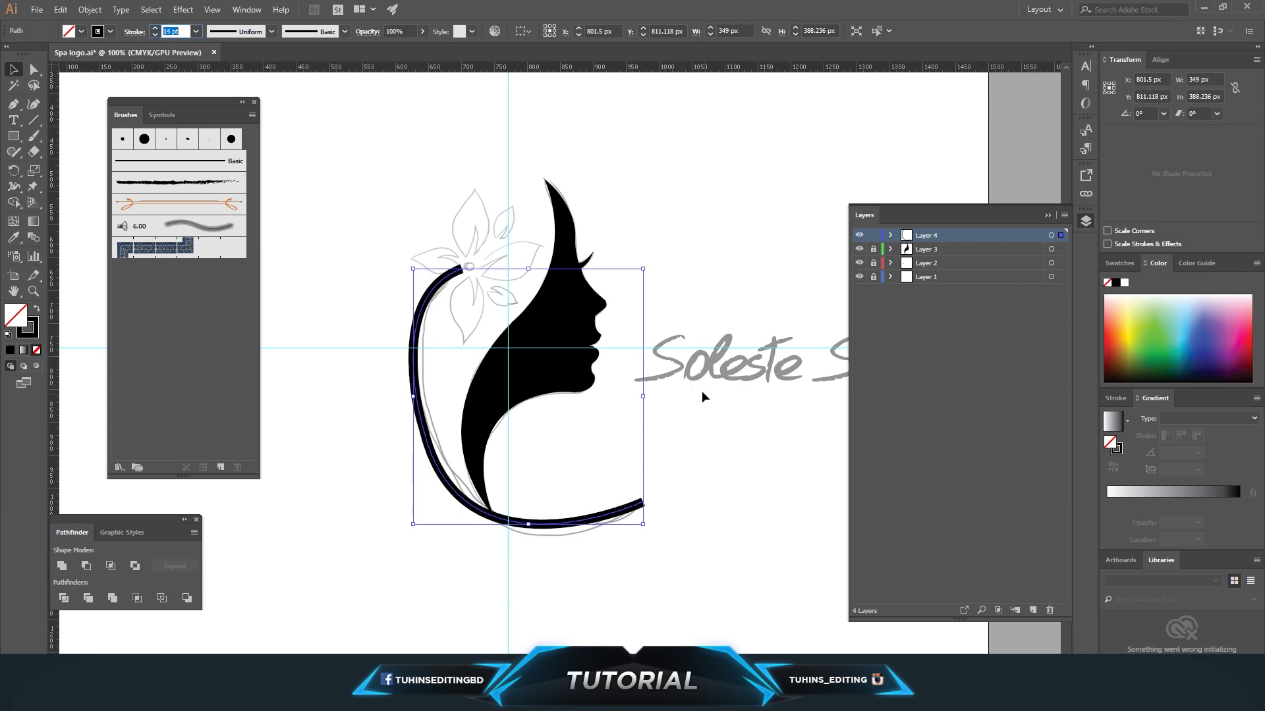
pyautogui.click(272, 31)
pyautogui.click(237, 47)
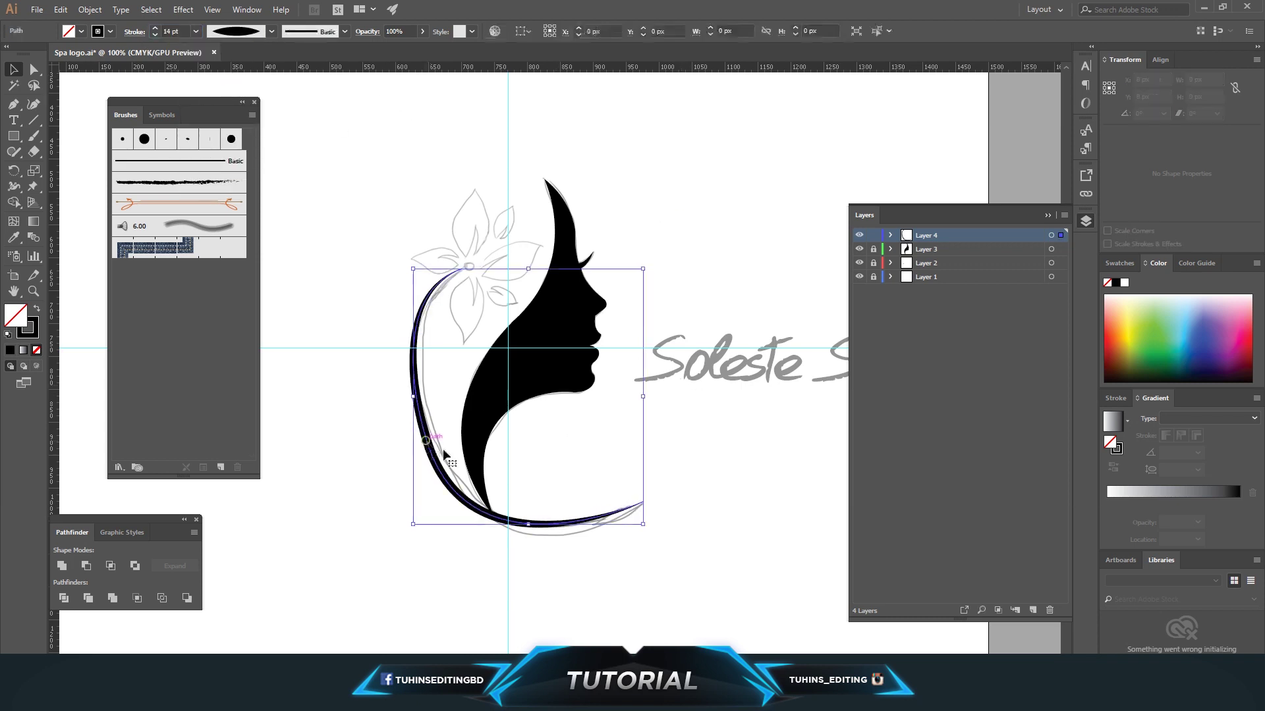
# Smooth the lower curve of the stem with the Smooth tool.
pyautogui.click(15, 155)
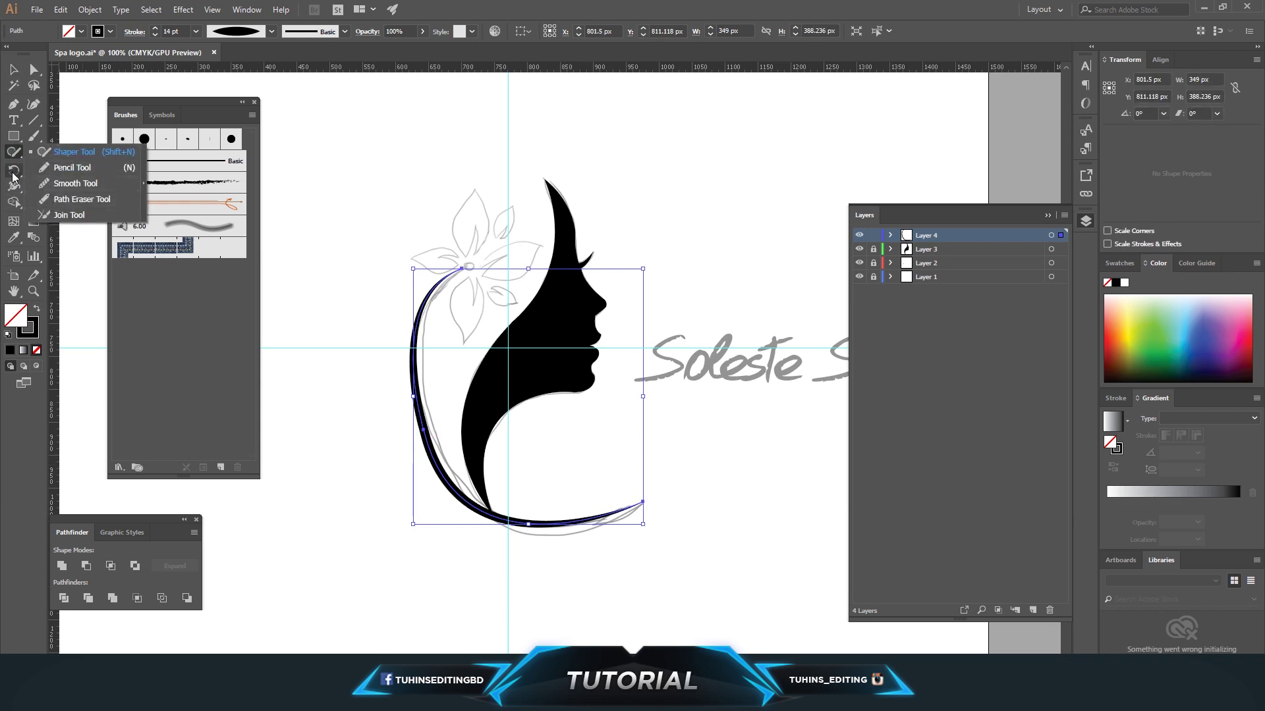
pyautogui.click(73, 167)
pyautogui.press('v')
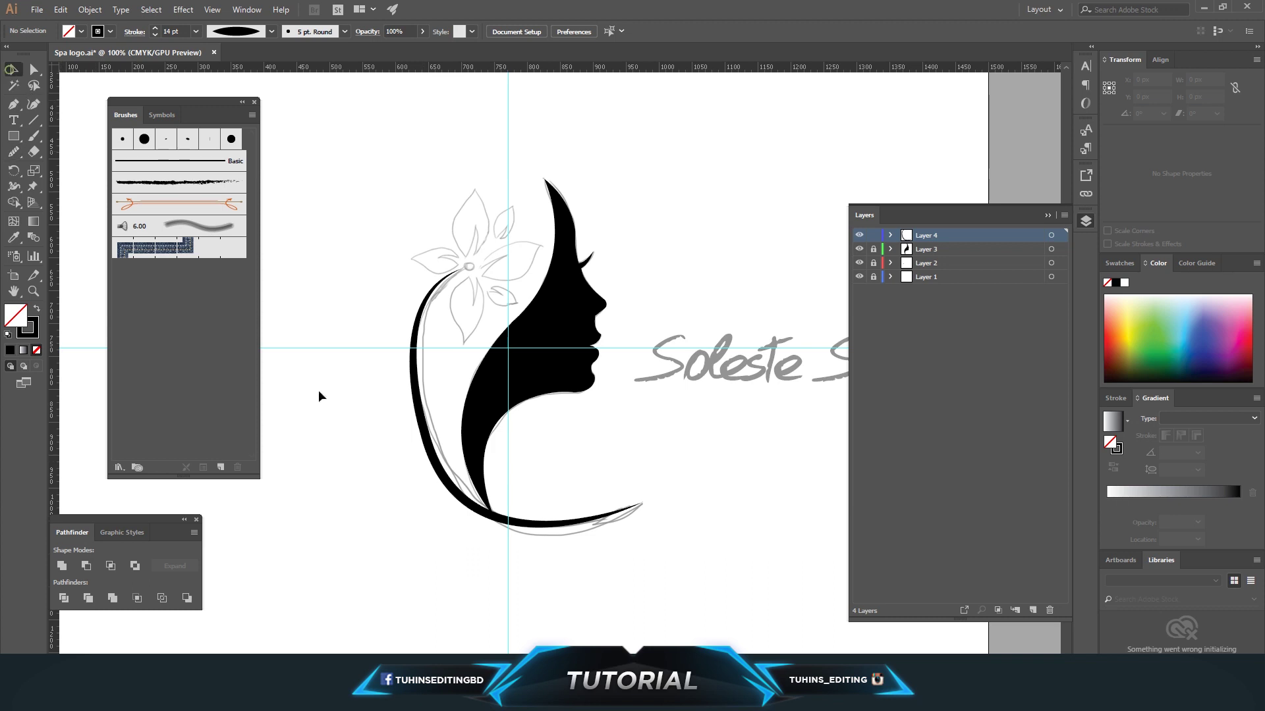
pyautogui.click(446, 454)
pyautogui.click(22, 157)
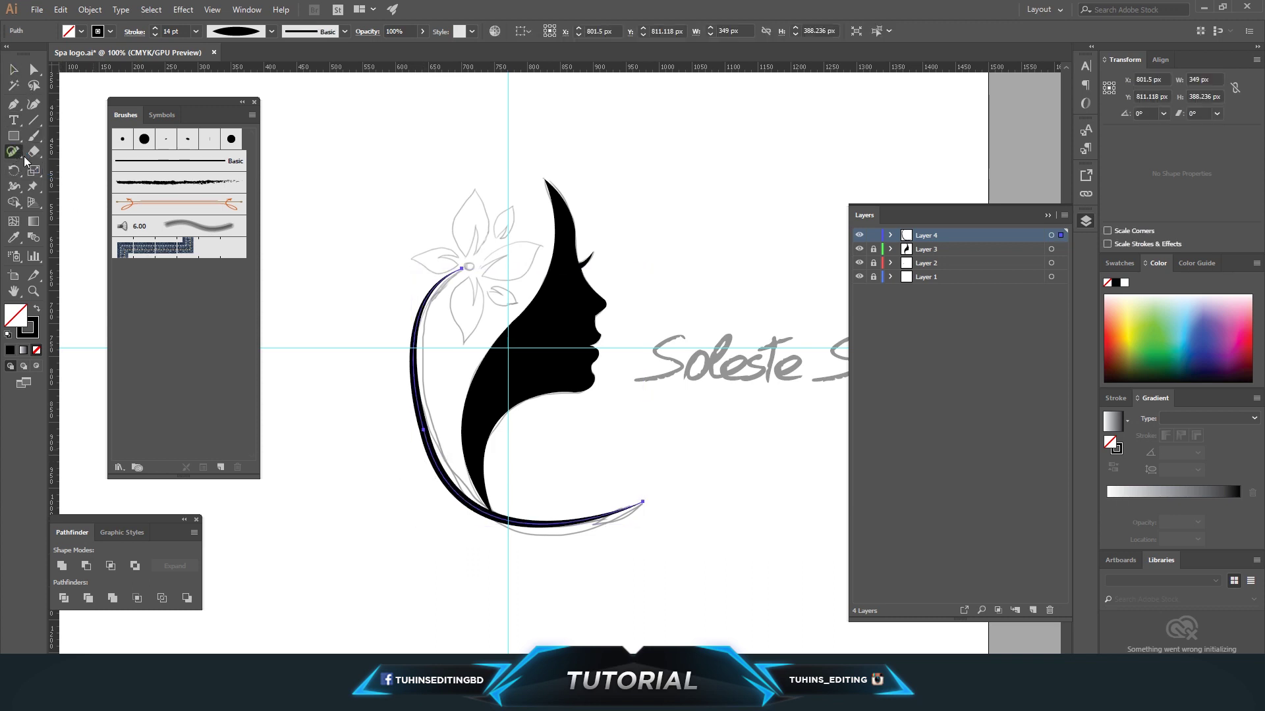
pyautogui.moveTo(419, 407)
pyautogui.mouseDown()
pyautogui.moveTo(536, 532)
pyautogui.moveTo(584, 530)
pyautogui.mouseUp()
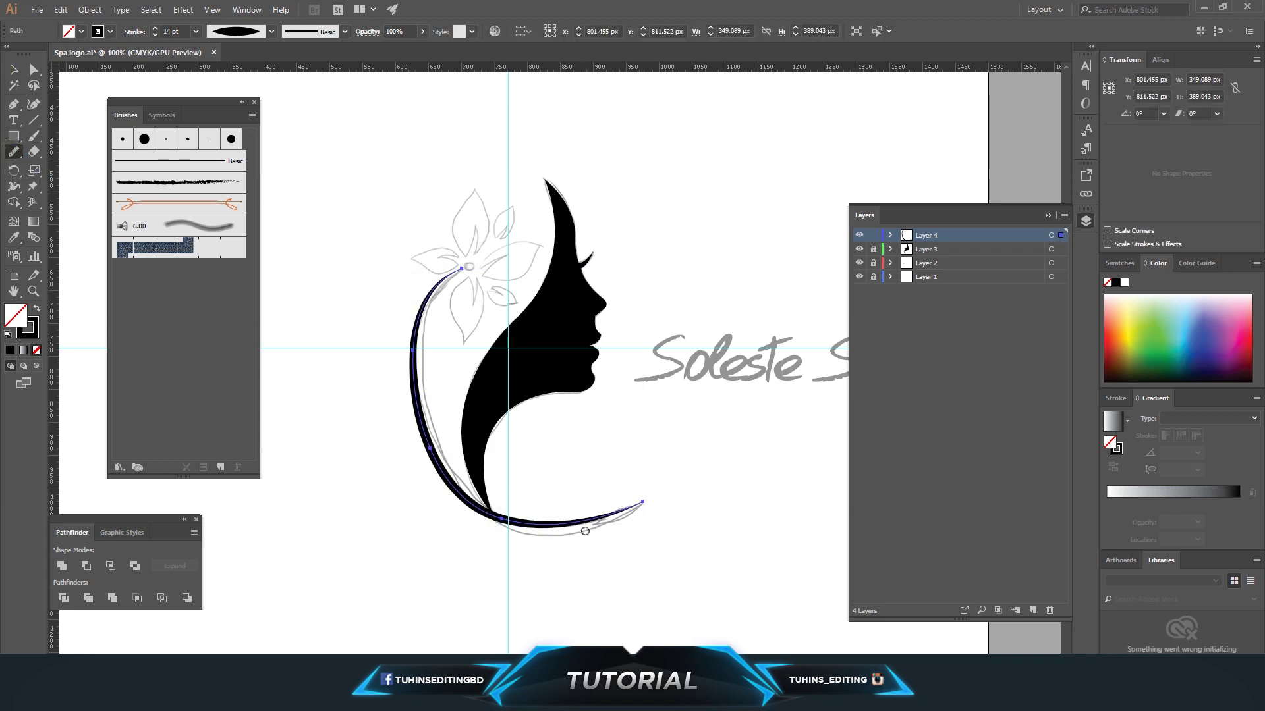
# Try to smooth the stem's upper curve near the flower with several Smooth tool strokes.
pyautogui.moveTo(446, 291); pyautogui.dragTo(414, 402)
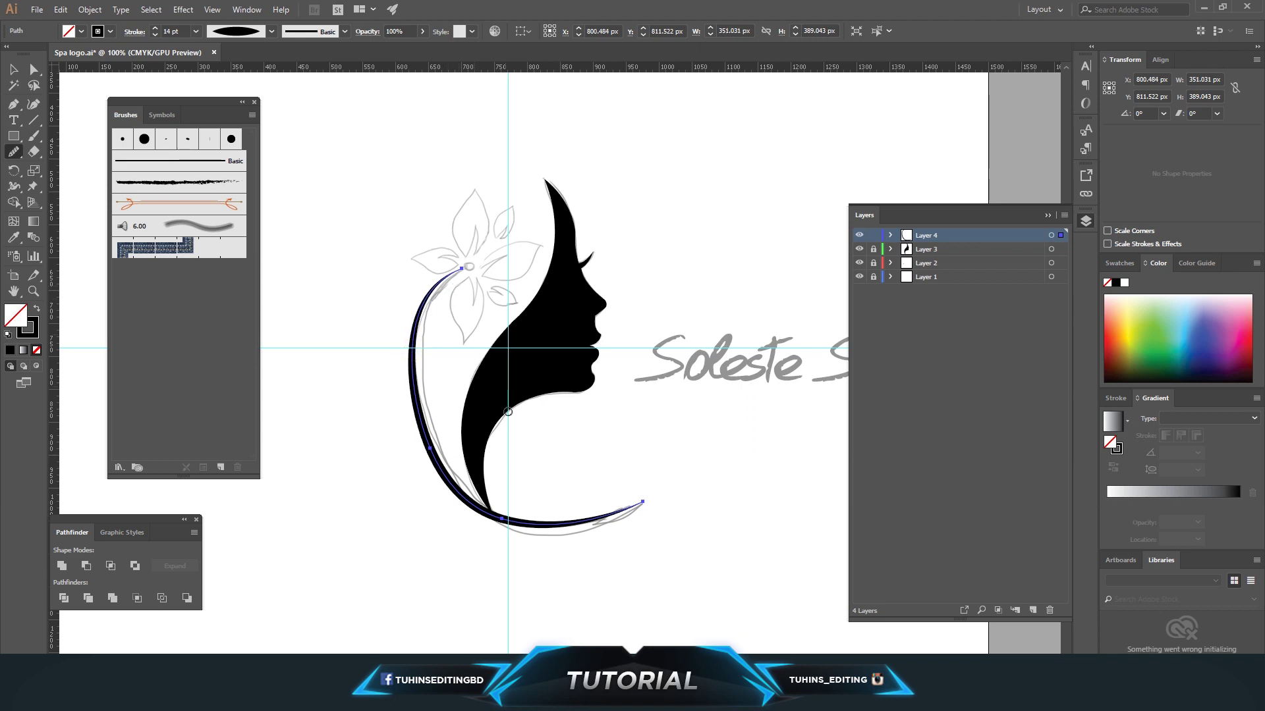
pyautogui.moveTo(420, 356)
pyautogui.mouseDown()
pyautogui.moveTo(422, 315)
pyautogui.moveTo(460, 277)
pyautogui.mouseUp()
pyautogui.moveTo(425, 293); pyautogui.dragTo(429, 400)
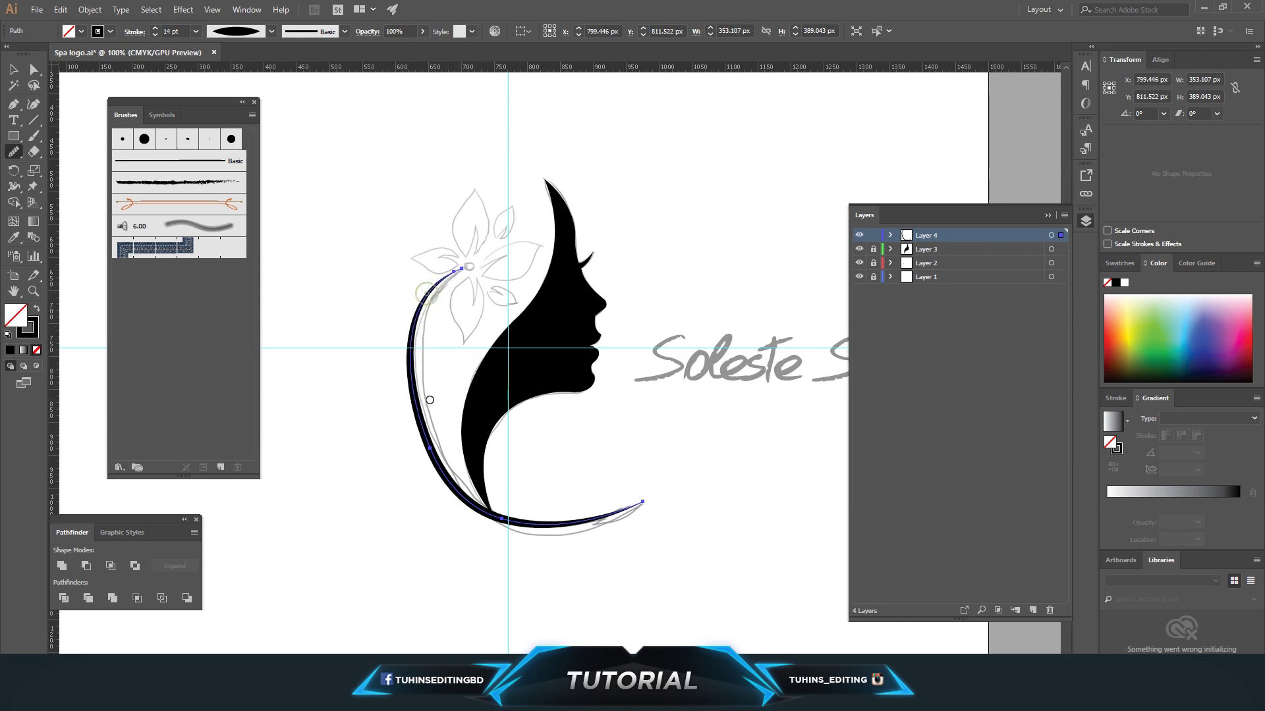
pyautogui.hotkey('ctrl', 'z')
pyautogui.hotkey('ctrl', 'z')
pyautogui.hotkey('ctrl', 'z')
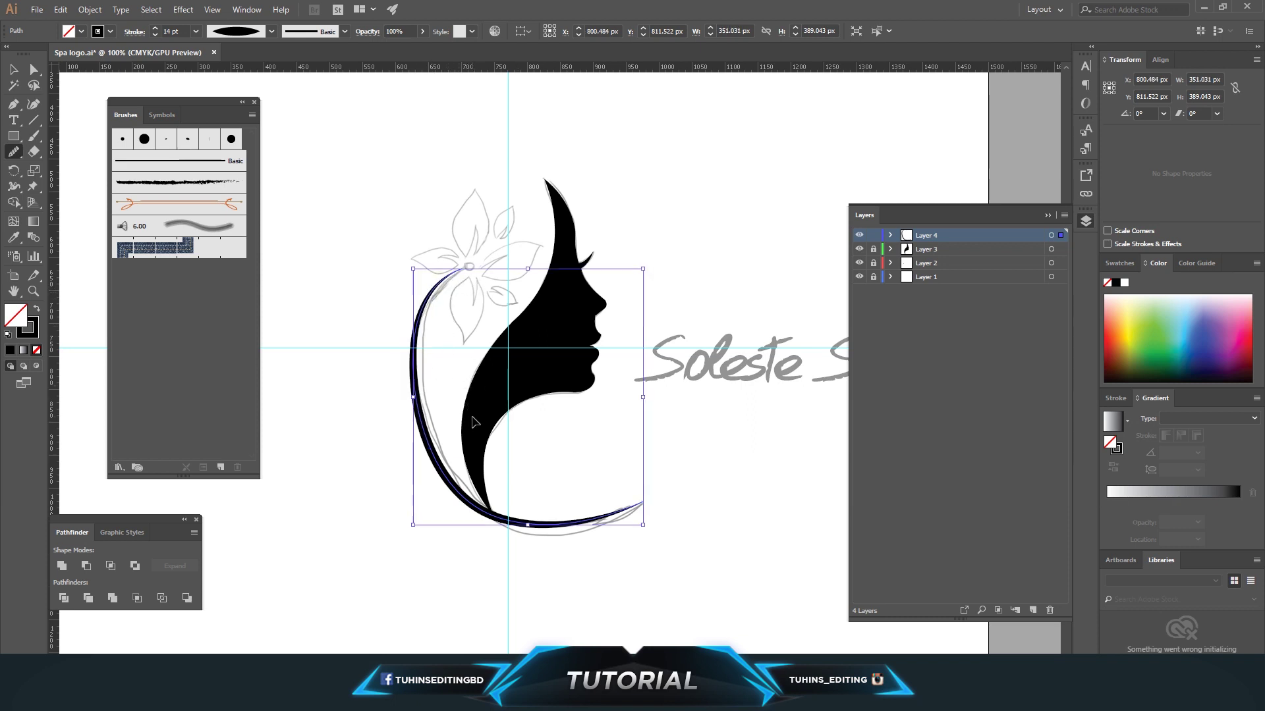
# Nudge the stem 3 px right and 2 px up.
pyautogui.click(15, 70)
pyautogui.moveTo(347, 309); pyautogui.dragTo(550, 385)
pyautogui.press('Right')
pyautogui.press('Right')
pyautogui.press('Right')
pyautogui.press('Up')
pyautogui.press('Up')
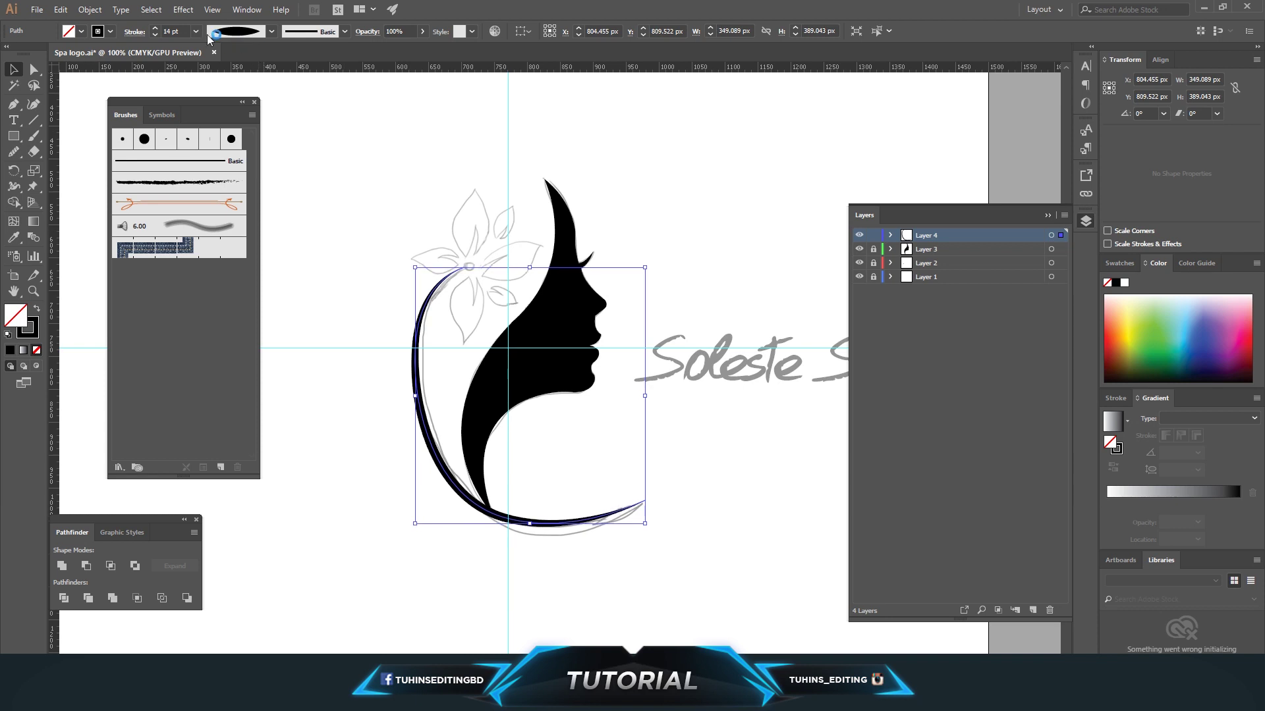
# Set the stem's stroke weight to 20 pt.
pyautogui.click(175, 30)
pyautogui.write('14')
pyautogui.press('Return')
pyautogui.click(661, 480)
pyautogui.click(423, 429)
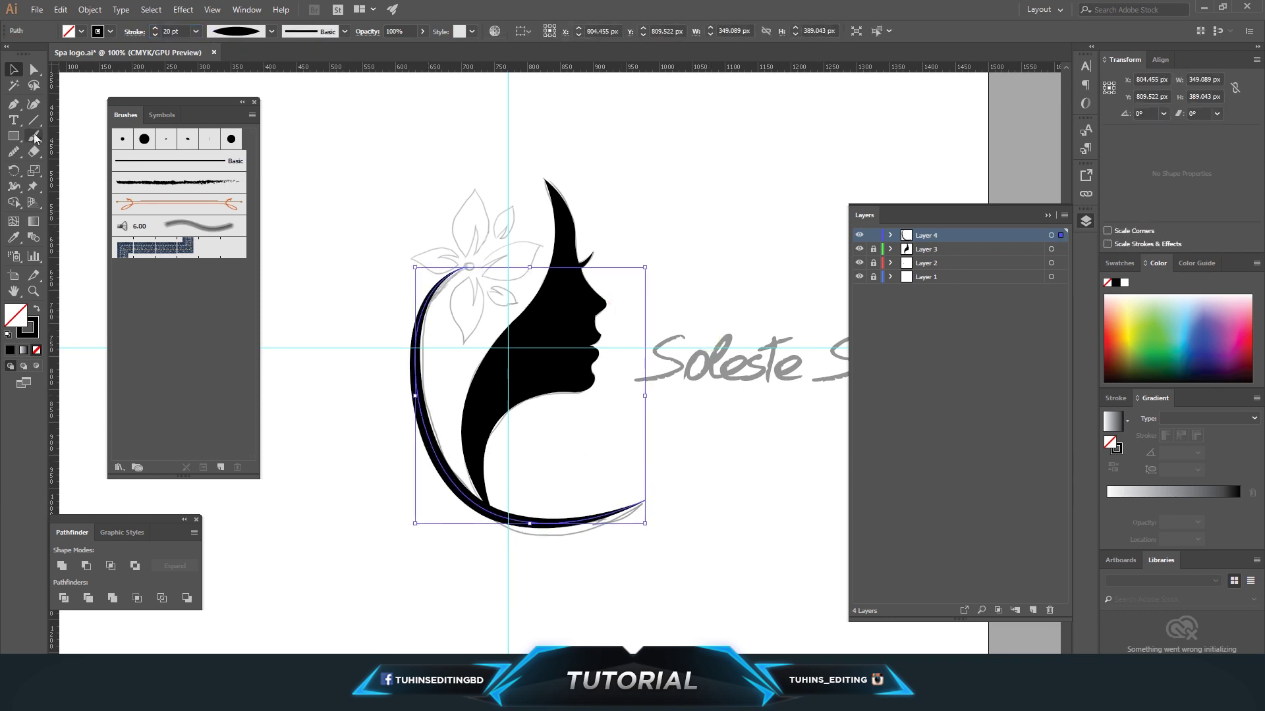
# Smooth the stem's bottom curve and outer side with repeated Smooth tool strokes.
pyautogui.click(14, 151)
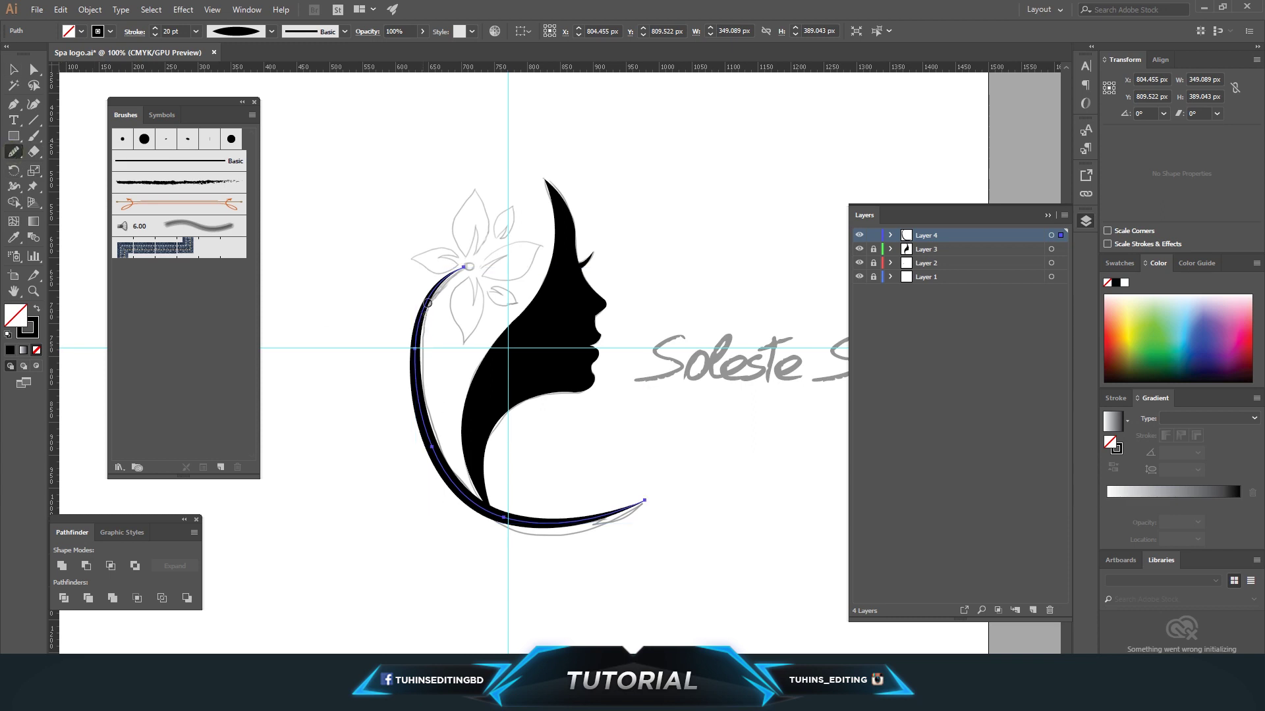
pyautogui.moveTo(507, 524); pyautogui.dragTo(541, 523)
pyautogui.moveTo(627, 523)
pyautogui.mouseDown()
pyautogui.moveTo(501, 524)
pyautogui.moveTo(436, 467)
pyautogui.mouseUp()
pyautogui.moveTo(516, 521); pyautogui.dragTo(596, 543)
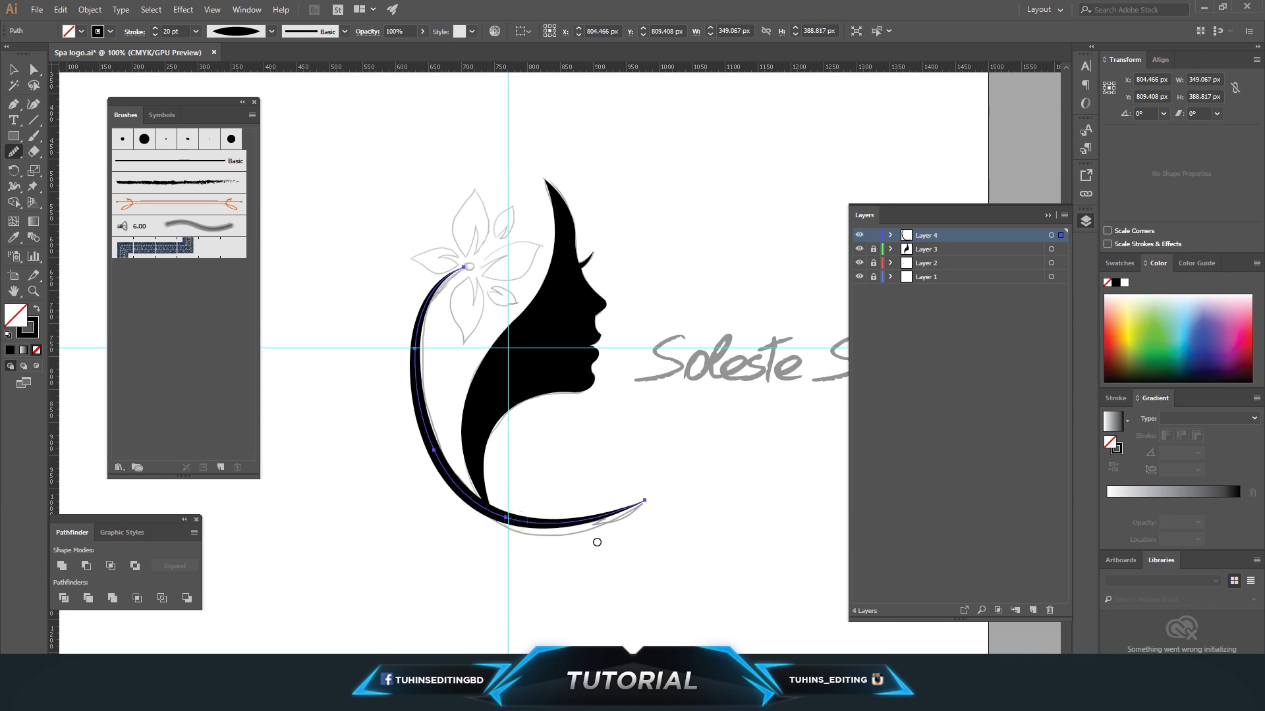
pyautogui.moveTo(420, 385); pyautogui.dragTo(414, 350)
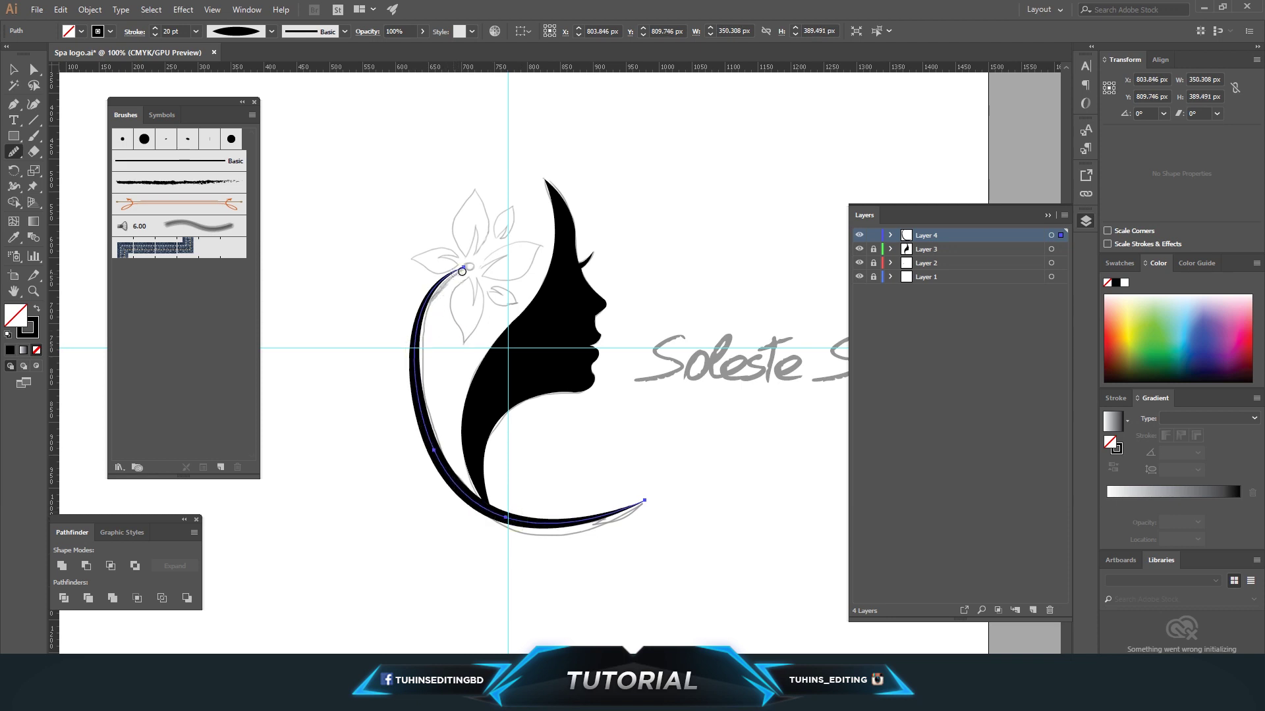
# Move the stem's upper end anchor onto the flower's centre and adjust its direction handle to refine the curve.
pyautogui.moveTo(464, 266); pyautogui.dragTo(469, 267)
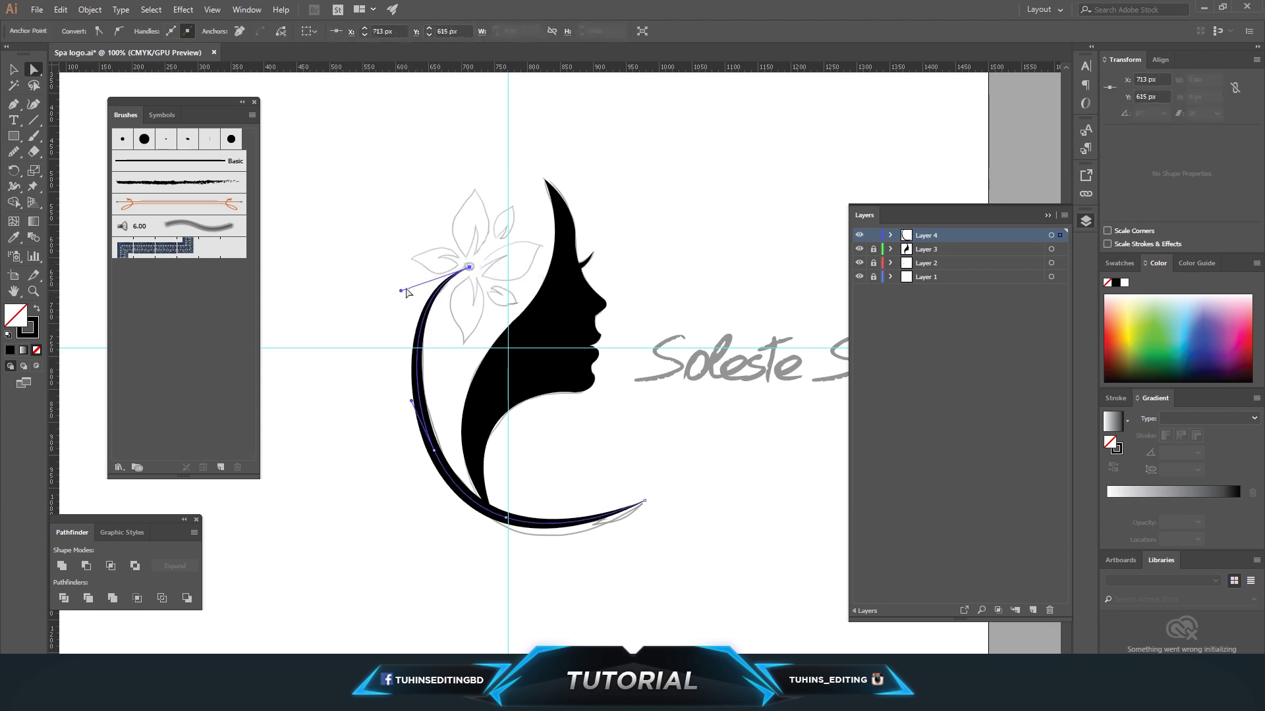
pyautogui.moveTo(400, 290); pyautogui.dragTo(406, 297)
pyautogui.click(394, 321)
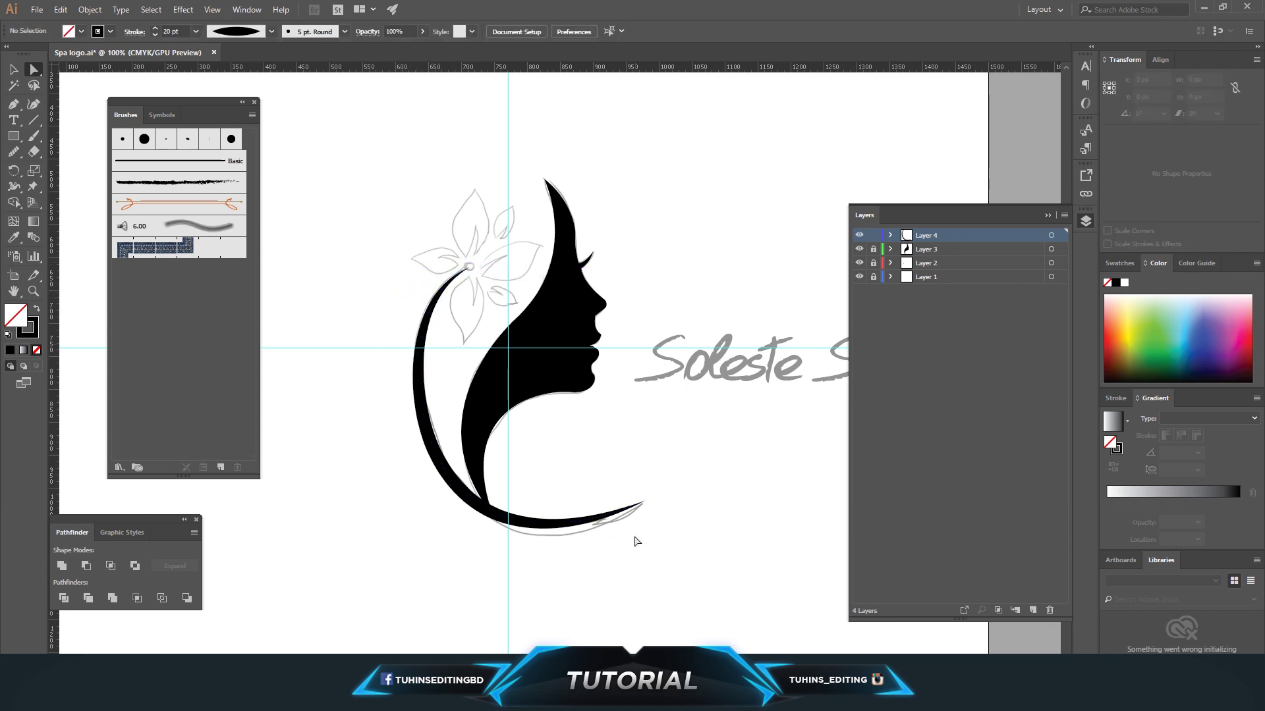
pyautogui.click(628, 501)
pyautogui.click(697, 553)
# Draw a circle about 17 px in diameter over the flower's sketched centre.
pyautogui.click(33, 291)
pyautogui.click(437, 297)
pyautogui.click(573, 392)
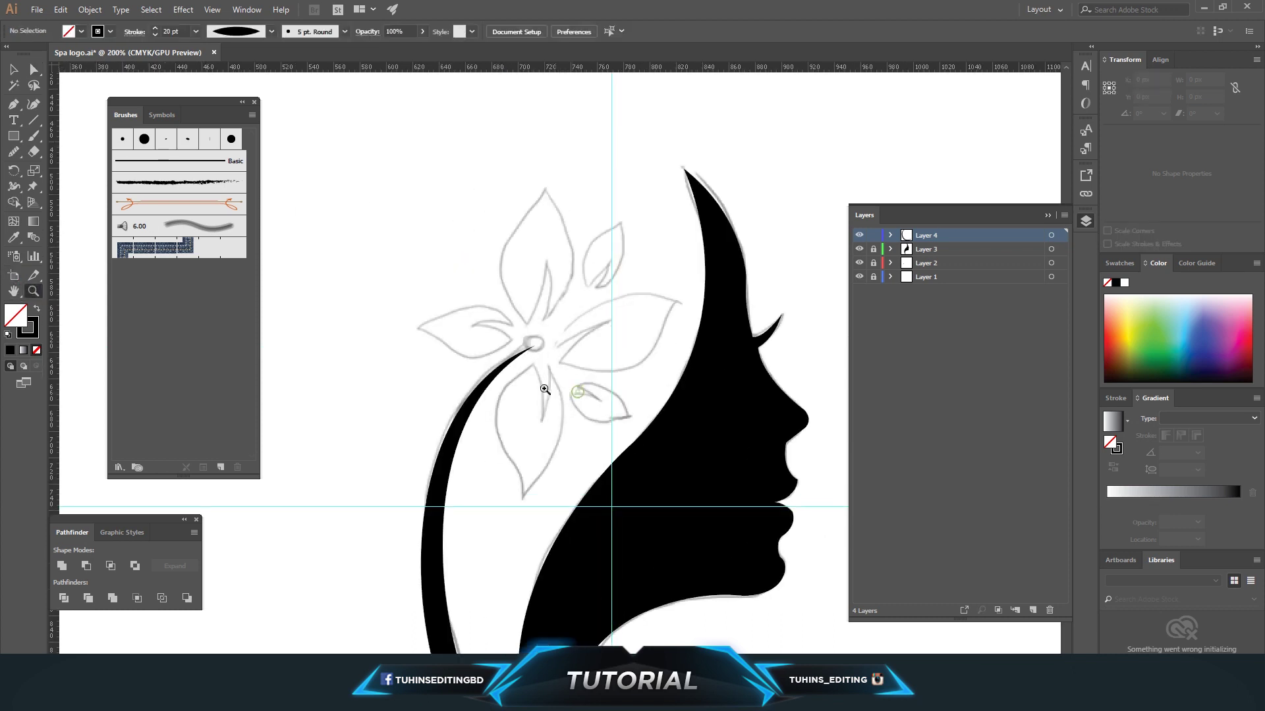
pyautogui.click(535, 367)
pyautogui.click(560, 359)
pyautogui.click(565, 359)
pyautogui.moveTo(19, 142); pyautogui.dragTo(59, 167)
pyautogui.moveTo(538, 347); pyautogui.dragTo(568, 381)
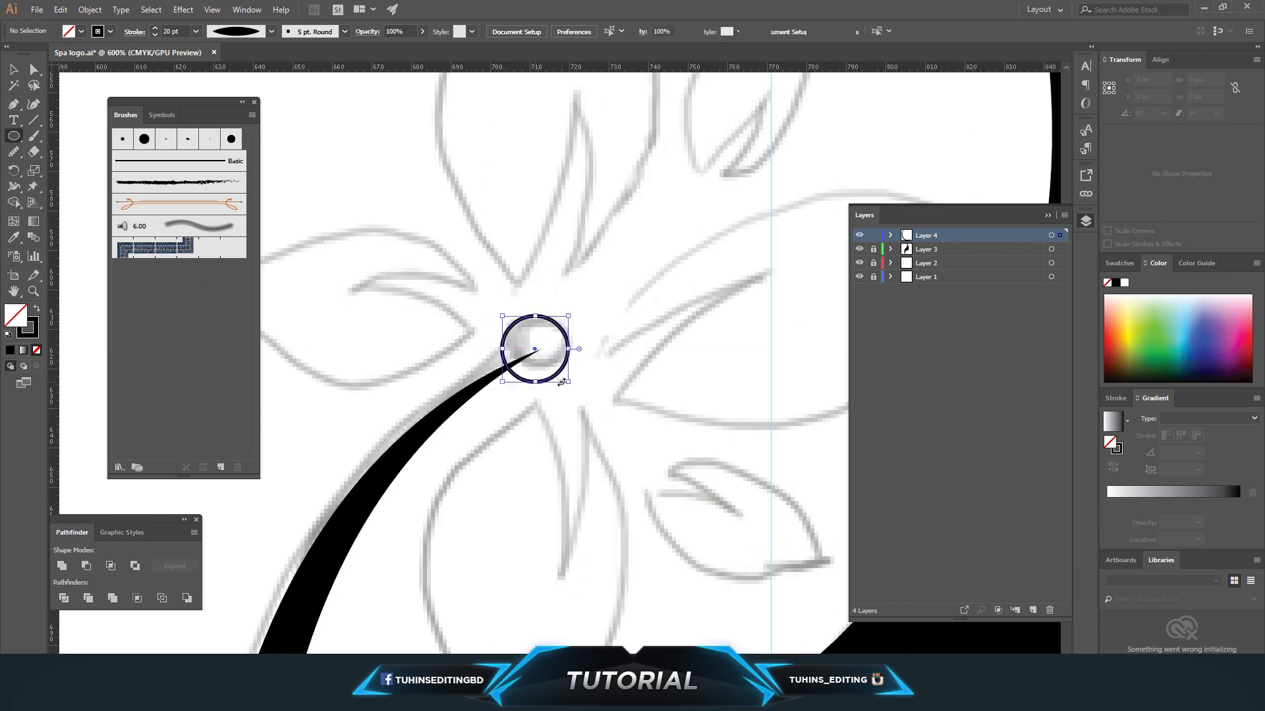
# Swap the fill and stroke of the flower's centre circle to make it a solid black dot.
pyautogui.click(36, 309)
pyautogui.press('v')
pyautogui.click(421, 273)
pyautogui.click(477, 393)
pyautogui.click(658, 241)
# Set the stem's stroke weight to 44 pt.
pyautogui.hotkey('ctrl', '-')
pyautogui.hotkey('ctrl', '-')
pyautogui.hotkey('ctrl', '-')
pyautogui.hotkey('ctrl', '-')
pyautogui.hotkey('ctrl', '-')
pyautogui.hotkey('ctrl', '-')
pyautogui.hotkey('ctrl', '-')
pyautogui.hotkey('ctrl', '+')
pyautogui.hotkey('ctrl', '+')
pyautogui.hotkey('ctrl', '+')
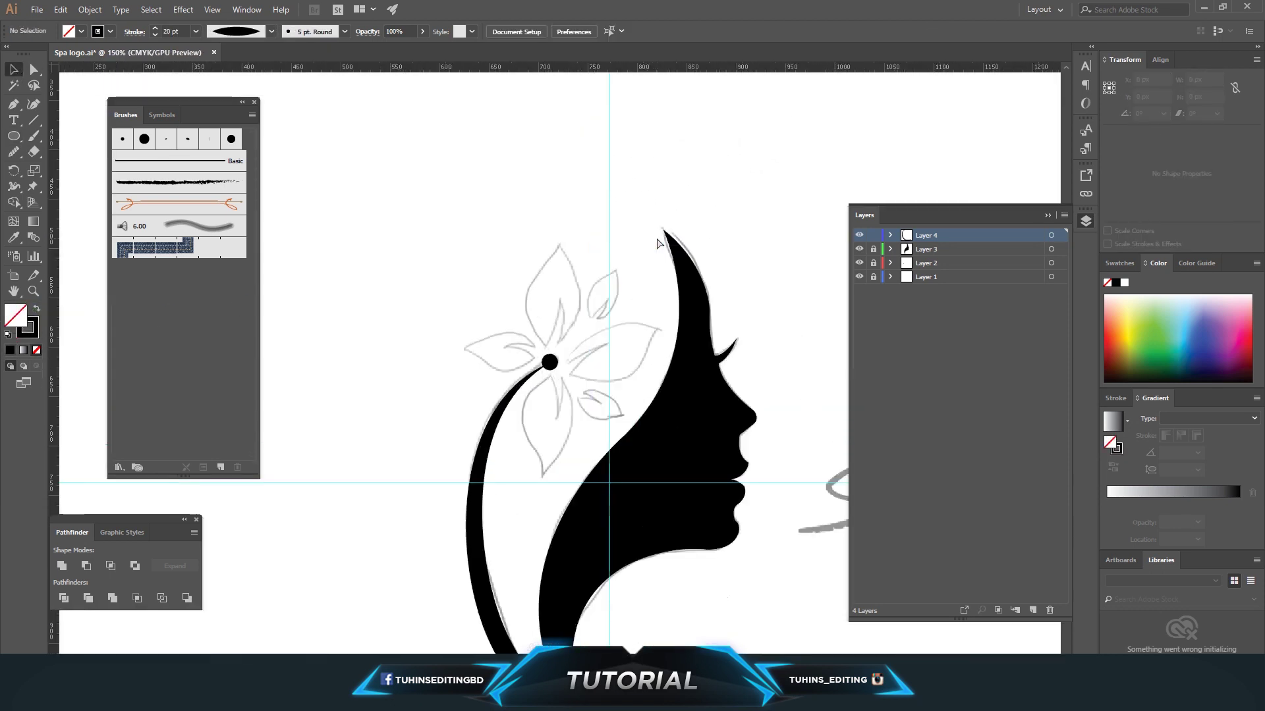
pyautogui.scroll(-4, 556, 205)
pyautogui.click(530, 374)
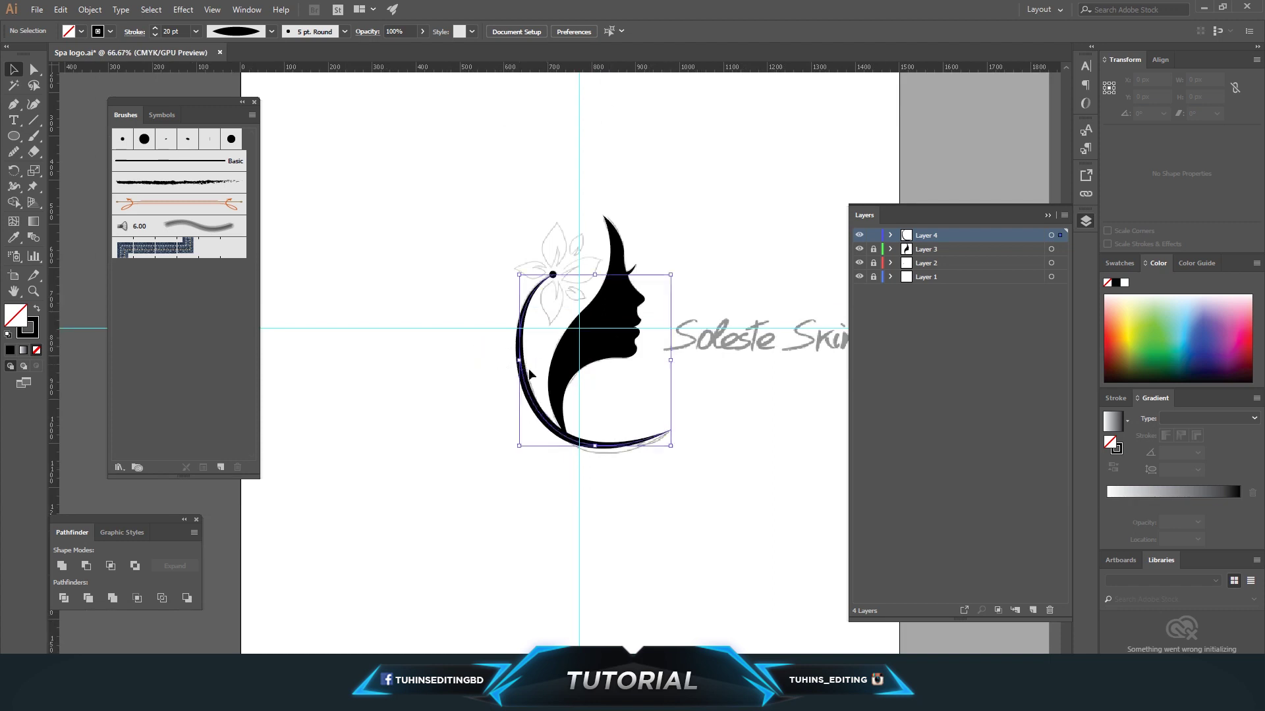
pyautogui.press('Up')
pyautogui.press('Up')
pyautogui.press('Up')
pyautogui.press('Up')
pyautogui.press('Up')
pyautogui.press('Up')
pyautogui.press('Up')
pyautogui.press('Up')
pyautogui.press('Up')
pyautogui.press('Up')
pyautogui.press('Up')
pyautogui.press('Up')
pyautogui.press('Up')
pyautogui.press('Up')
pyautogui.press('Up')
pyautogui.press('Up')
pyautogui.press('Up')
pyautogui.press('Up')
pyautogui.press('Up')
pyautogui.press('Up')
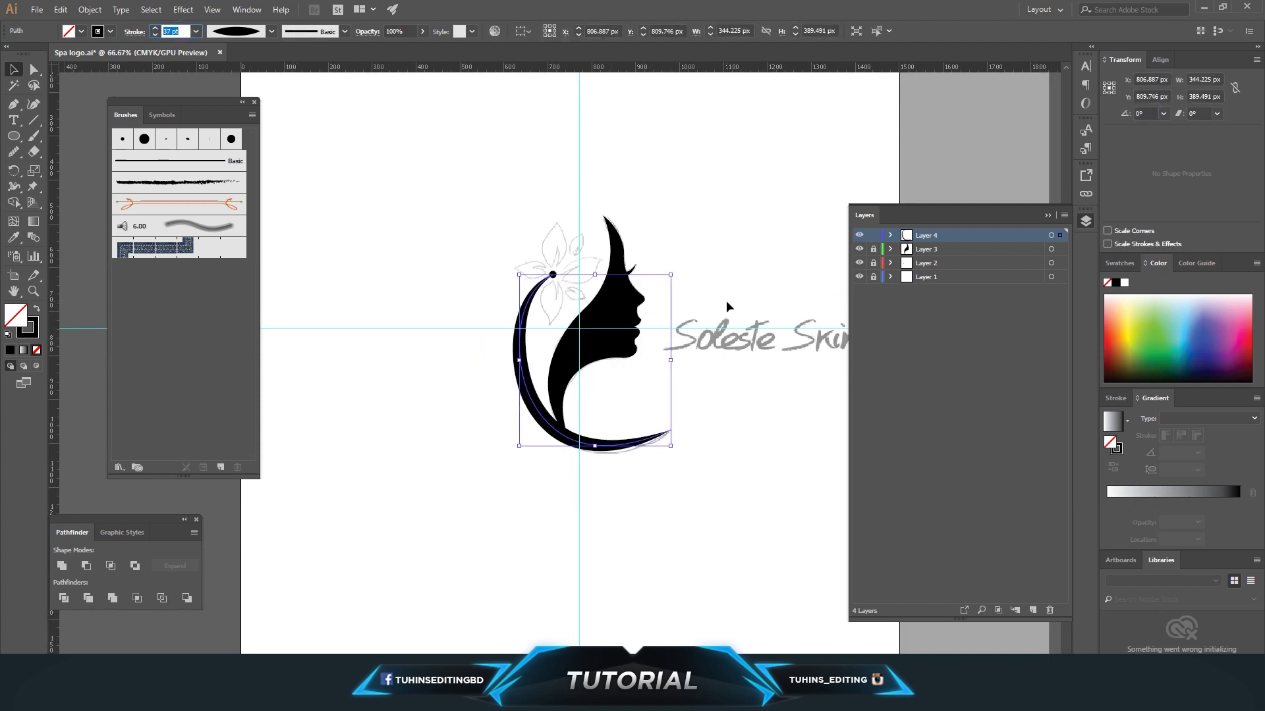
pyautogui.click(745, 401)
pyautogui.click(659, 433)
pyautogui.click(652, 358)
# Enlarge the flower's centre dot to about 21.7 px in diameter, keeping it centred on the stem's end.
pyautogui.hotkey('ctrl', '+')
pyautogui.hotkey('ctrl', '+')
pyautogui.hotkey('ctrl', '+')
pyautogui.scroll(3, 653, 361)
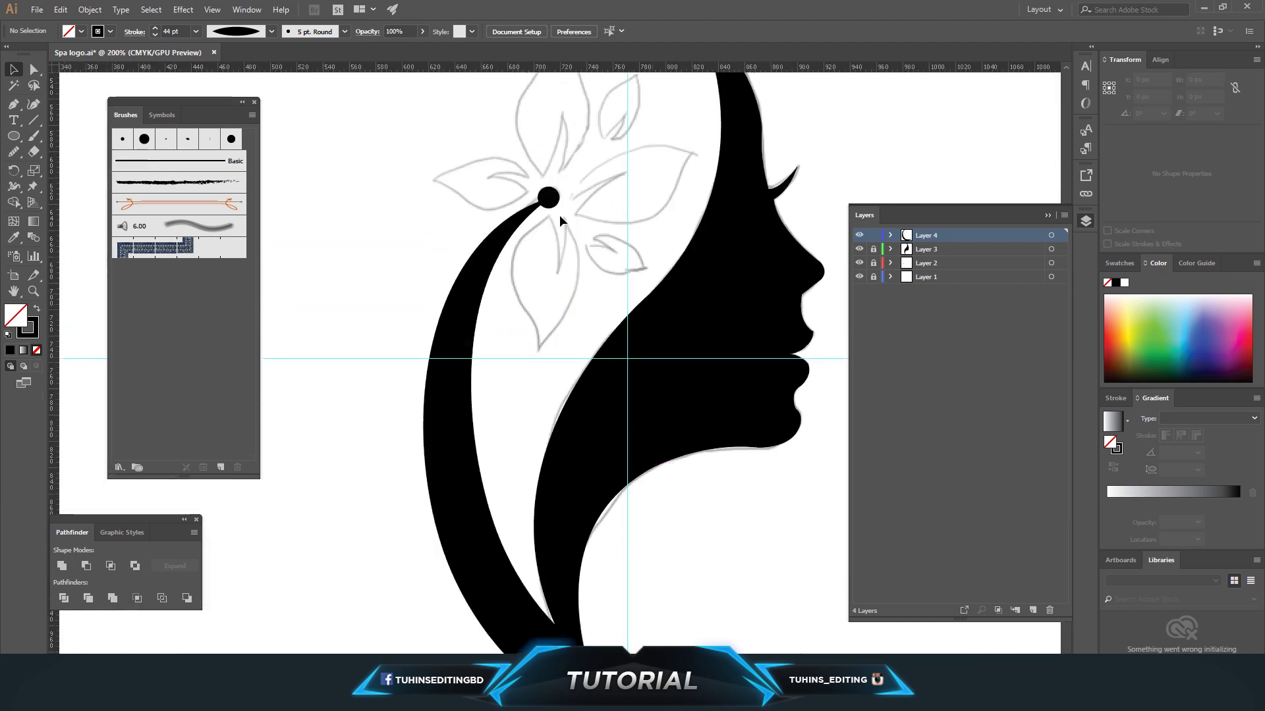
pyautogui.click(555, 202)
pyautogui.moveTo(559, 211); pyautogui.dragTo(566, 211)
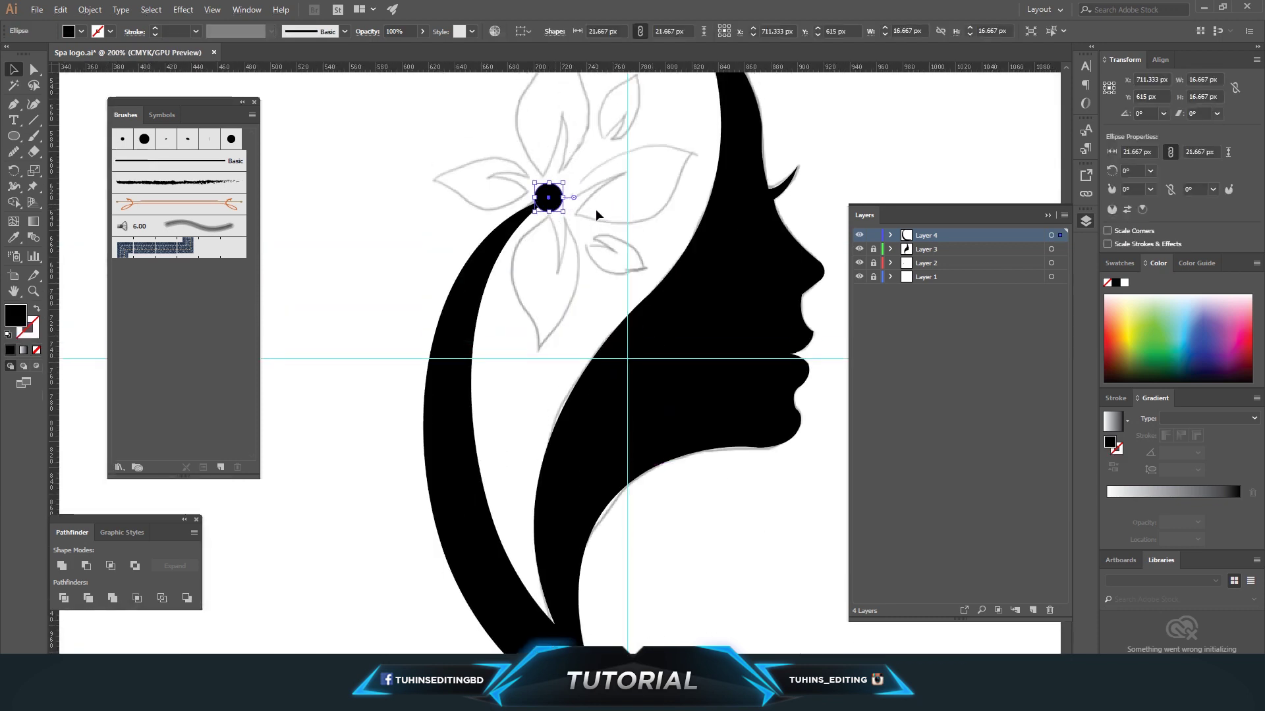
pyautogui.scroll(1, 595, 208)
pyautogui.moveTo(554, 230); pyautogui.dragTo(555, 228)
pyautogui.click(589, 233)
pyautogui.click(507, 260)
pyautogui.click(646, 186)
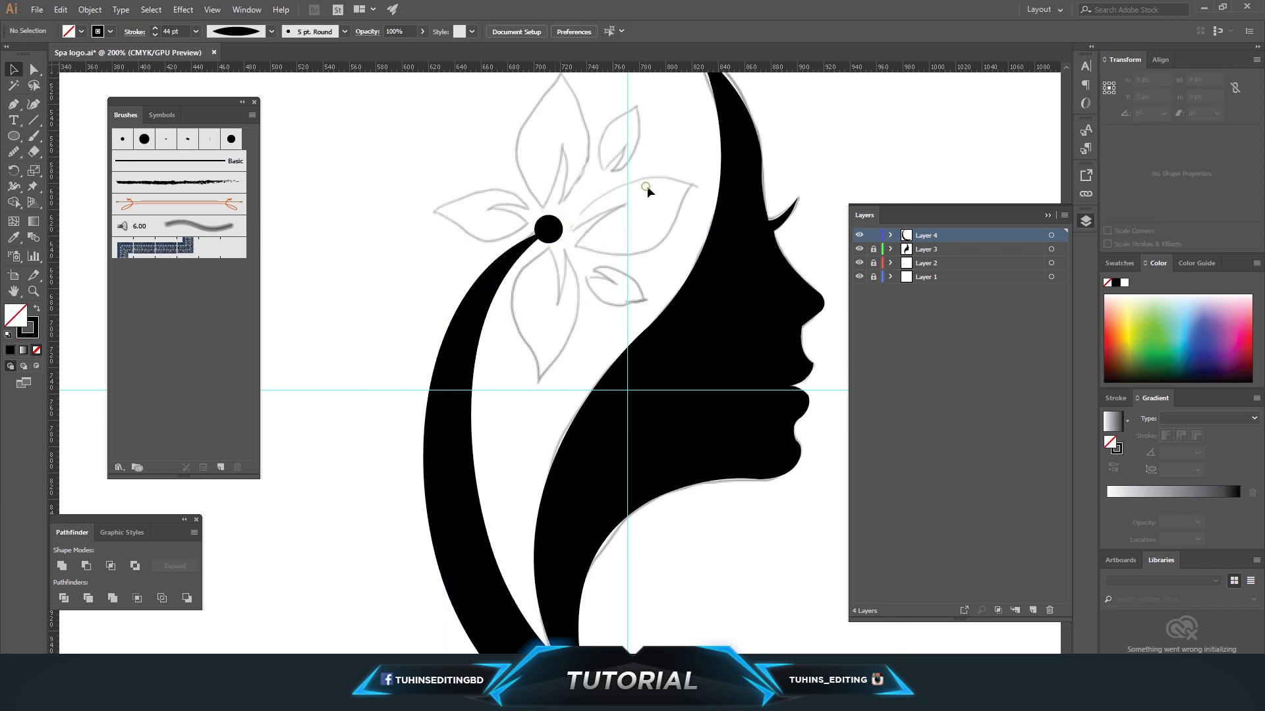
# Expand the curved stem's appearance into a filled shape and unite it with the flower's centre dot.
pyautogui.click(448, 395)
pyautogui.click(90, 9)
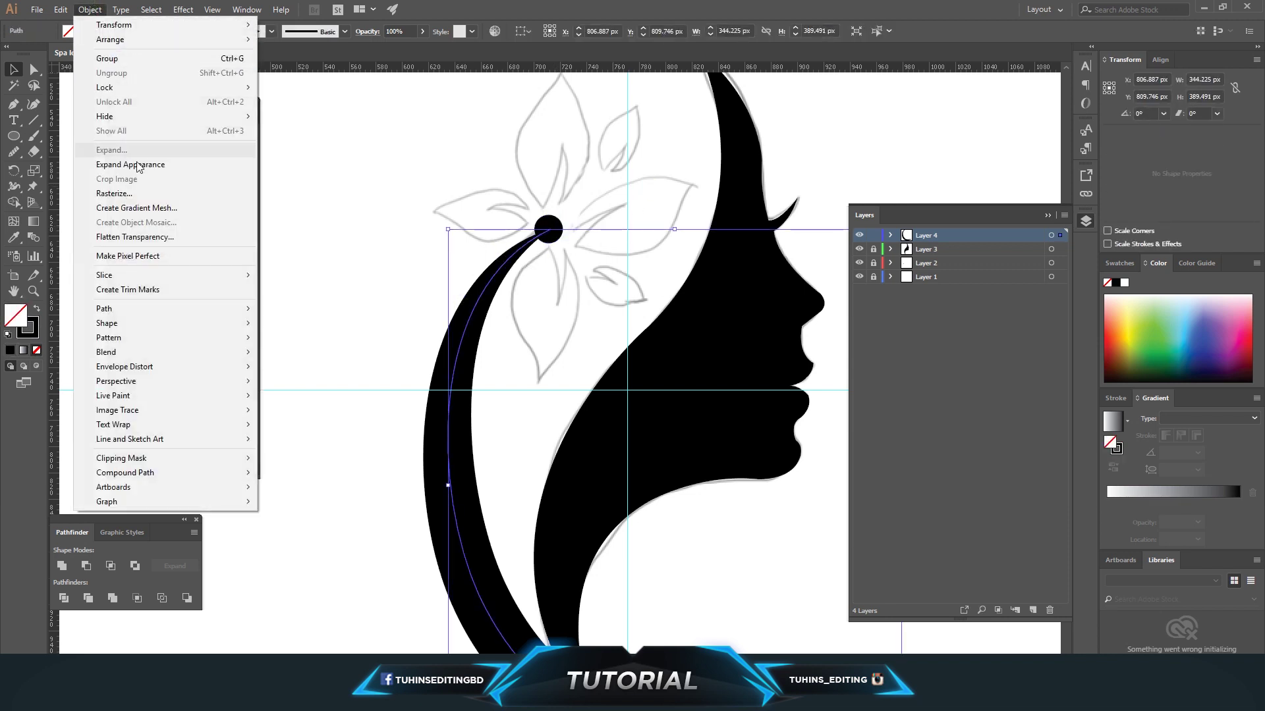
pyautogui.click(303, 344)
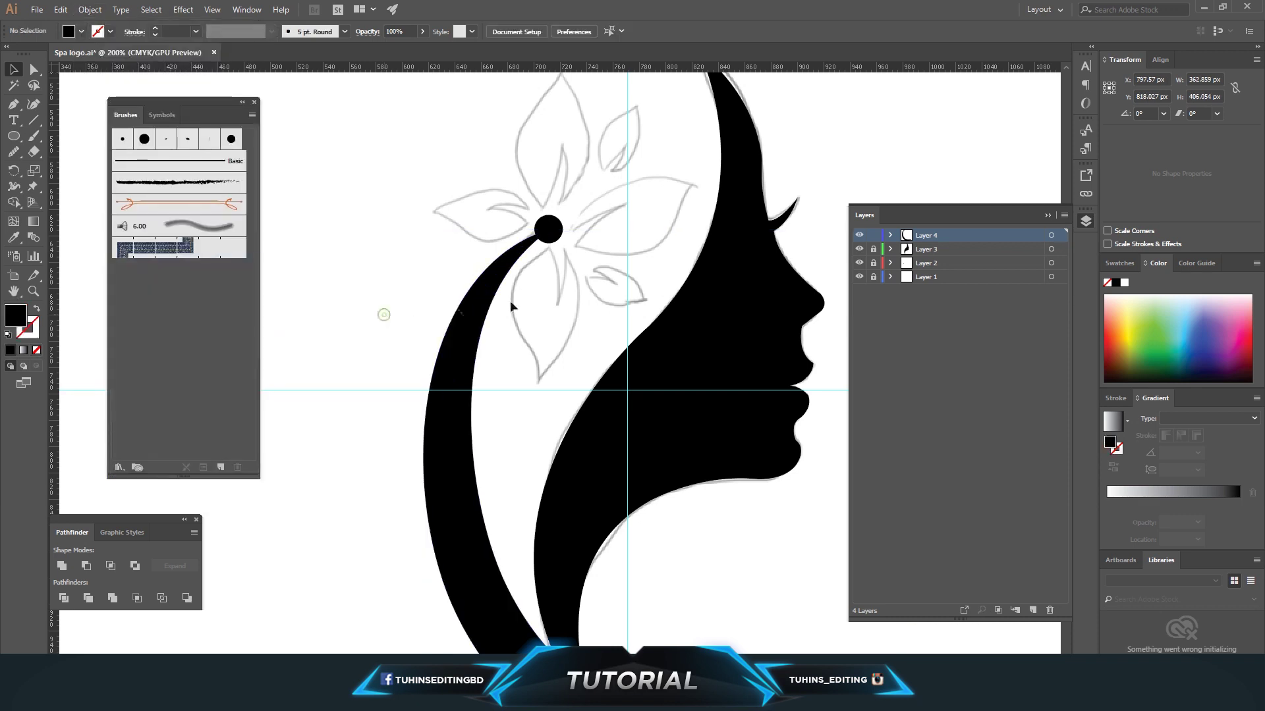
pyautogui.click(488, 289)
pyautogui.keyDown('shift'); pyautogui.click(551, 230); pyautogui.keyUp('shift')
pyautogui.click(60, 566)
pyautogui.click(322, 469)
# Lock Layer 4 and add a new layer above it.
pyautogui.hotkey('ctrl', '-')
pyautogui.hotkey('ctrl', '-')
pyautogui.hotkey('ctrl', '-')
pyautogui.hotkey('ctrl', '+')
pyautogui.hotkey('ctrl', '+')
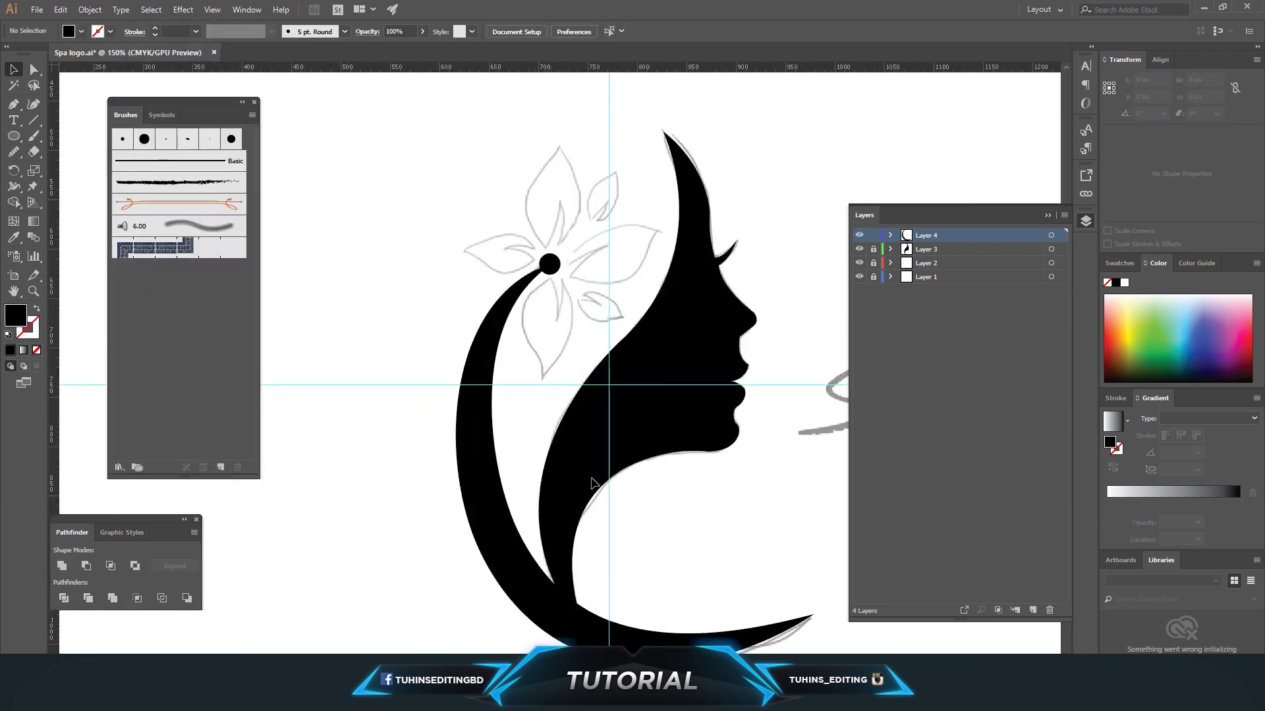
pyautogui.click(876, 236)
pyautogui.scroll(-3, 779, 432)
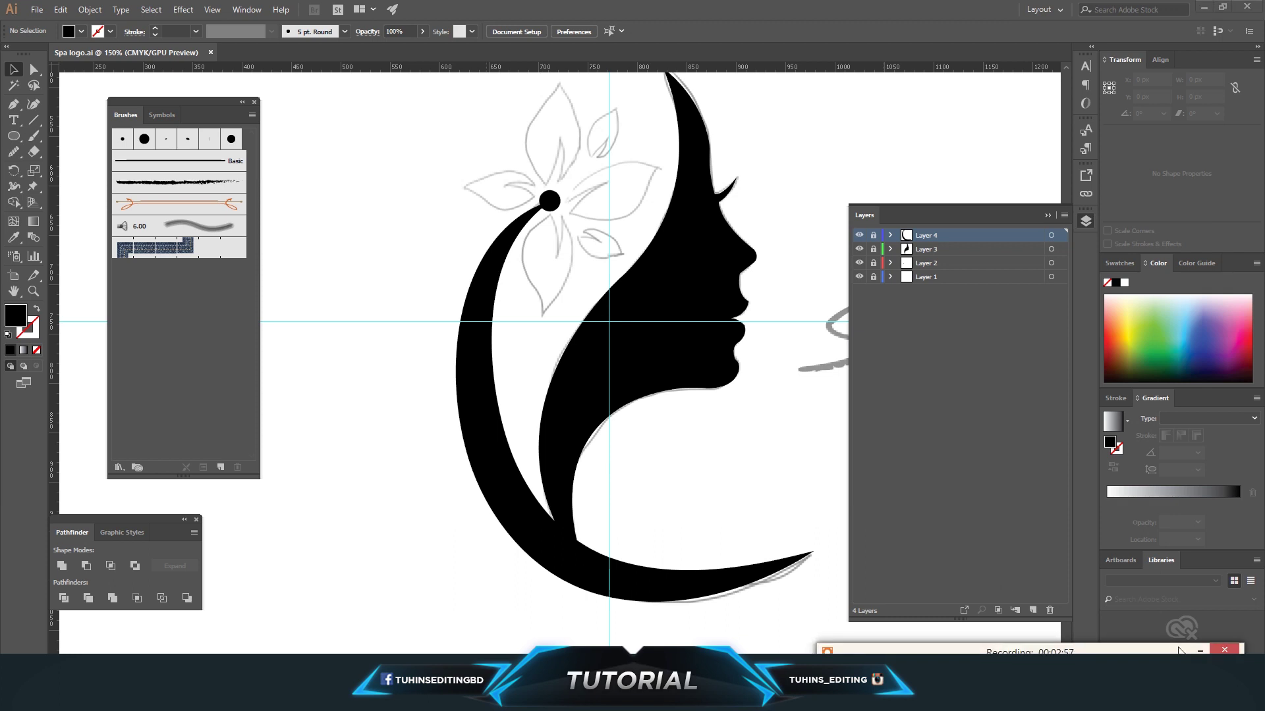
pyautogui.scroll(3, 705, 347)
pyautogui.scroll(2, 705, 347)
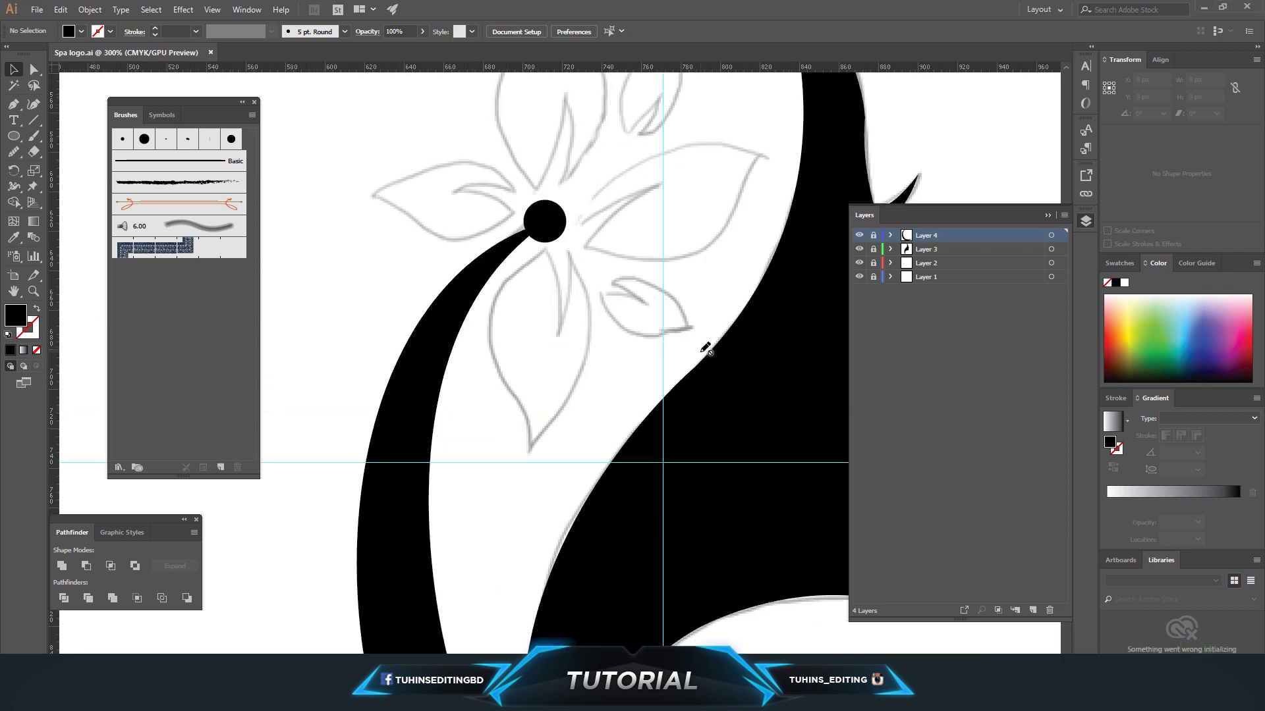
pyautogui.scroll(3, 711, 347)
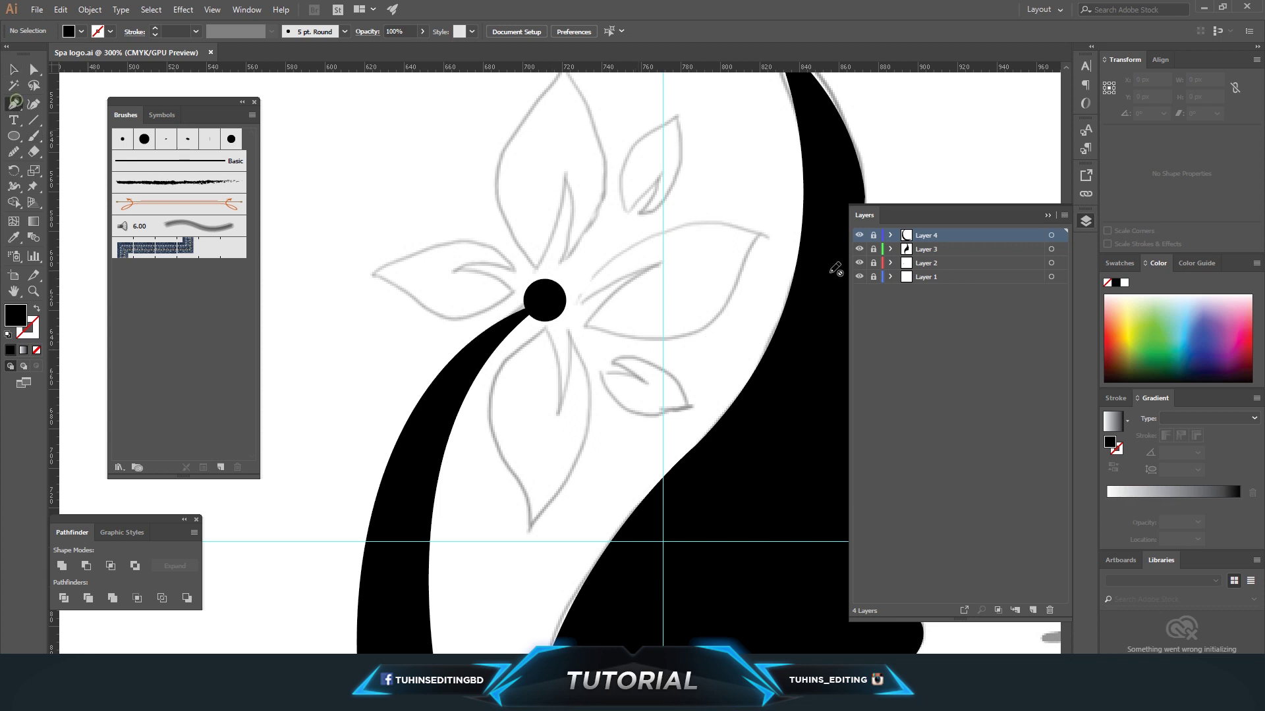
pyautogui.click(1031, 610)
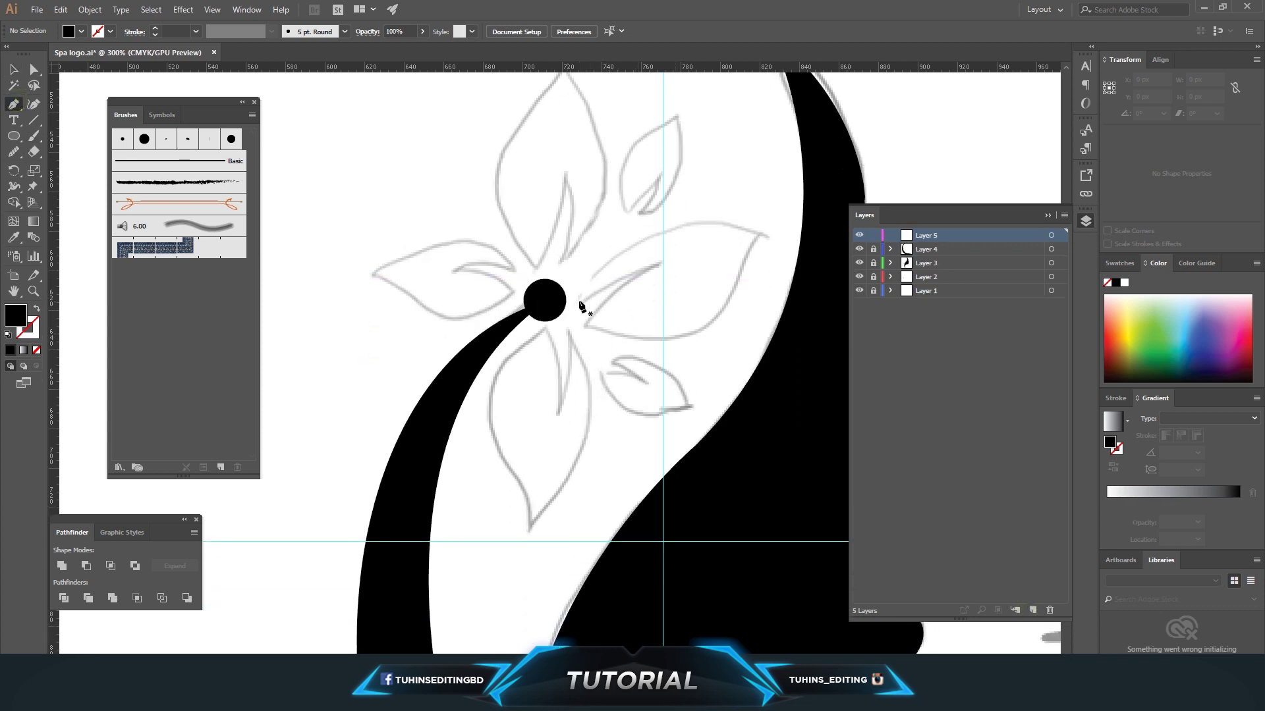
# Trace the outer edges of the sketched lower petal with the Pen tool, using a black stroke and no fill.
pyautogui.click(546, 328)
pyautogui.moveTo(493, 381); pyautogui.dragTo(493, 382)
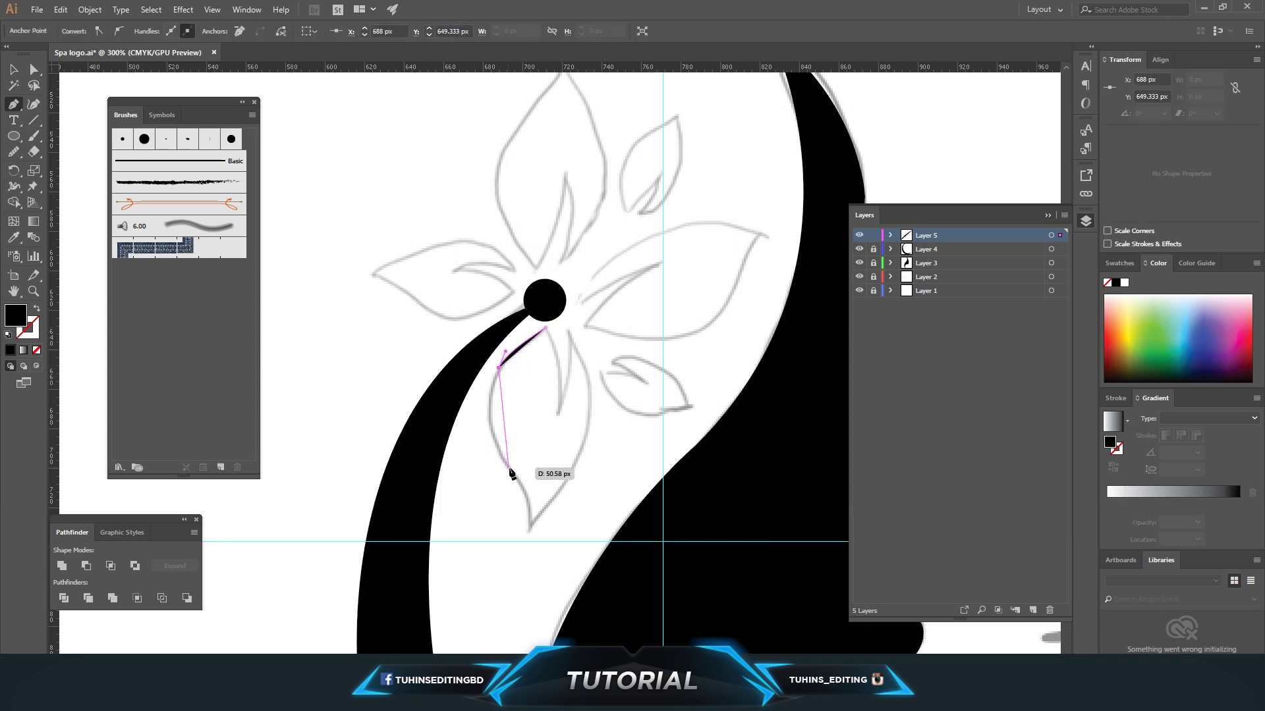
pyautogui.moveTo(547, 523); pyautogui.dragTo(546, 523)
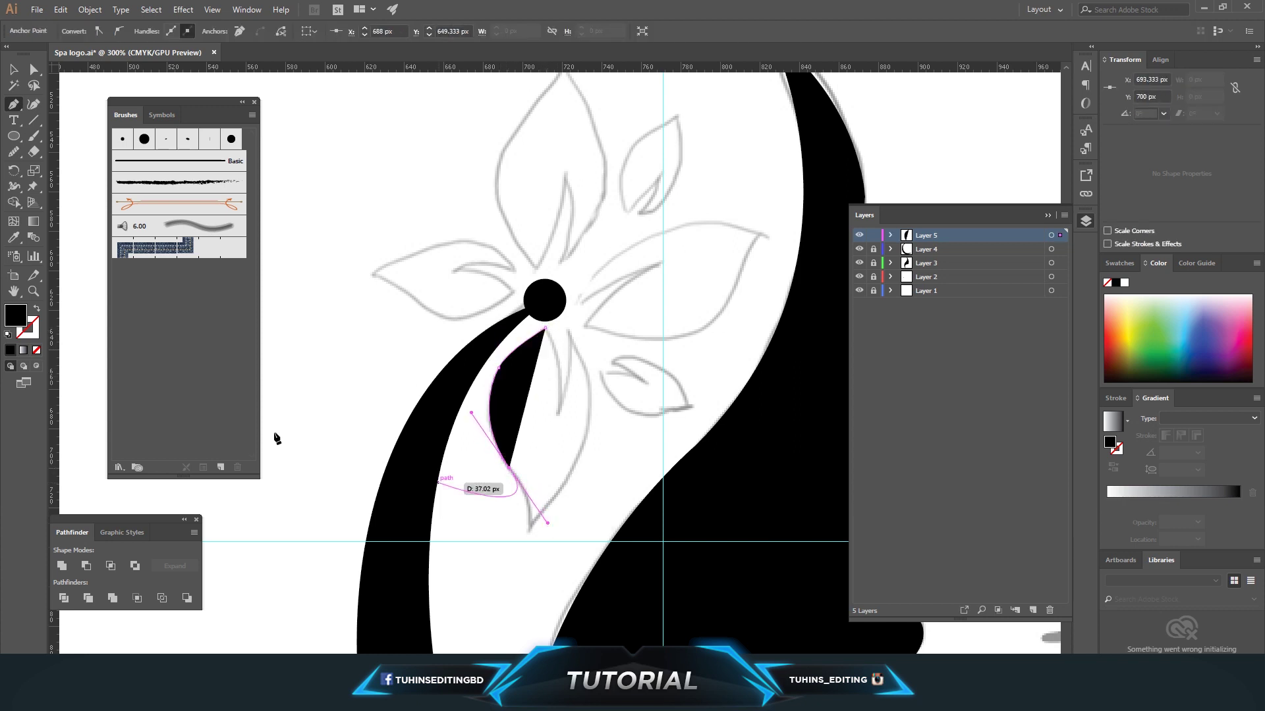
pyautogui.click(37, 308)
pyautogui.click(509, 469)
pyautogui.moveTo(529, 530)
pyautogui.mouseDown()
pyautogui.moveTo(524, 570)
pyautogui.moveTo(537, 535)
pyautogui.mouseUp()
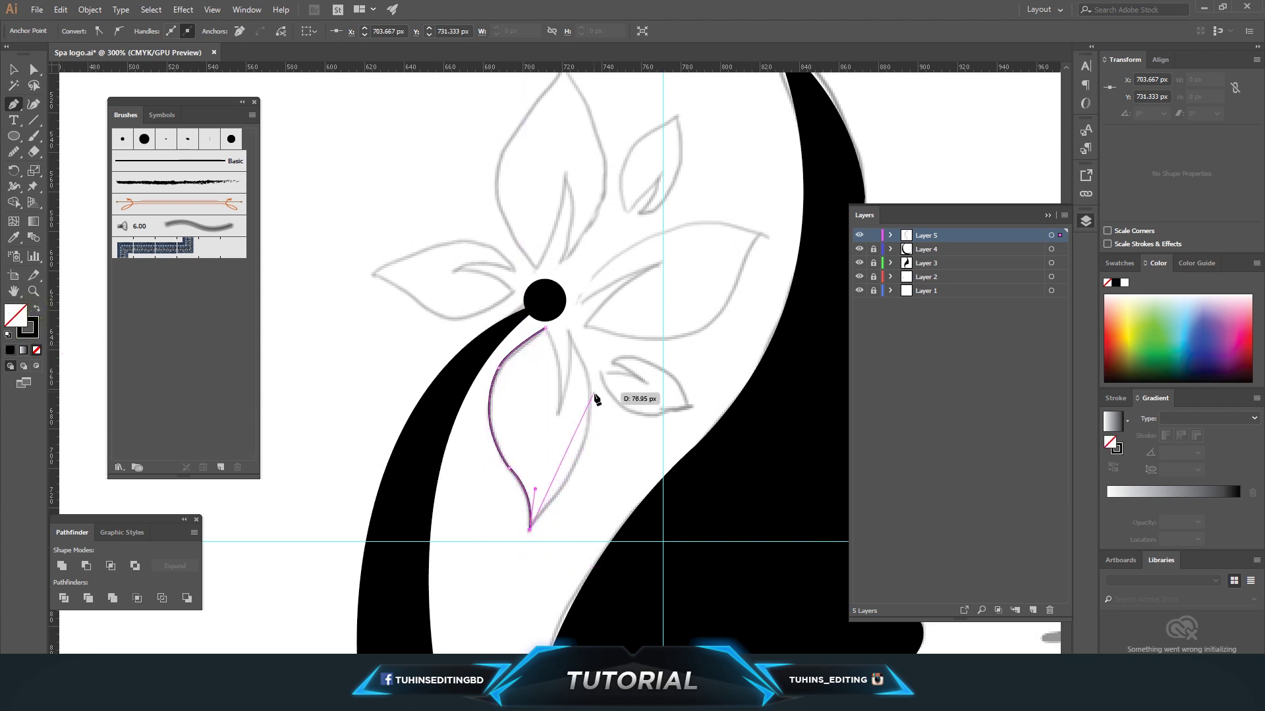
pyautogui.moveTo(591, 399); pyautogui.dragTo(585, 350)
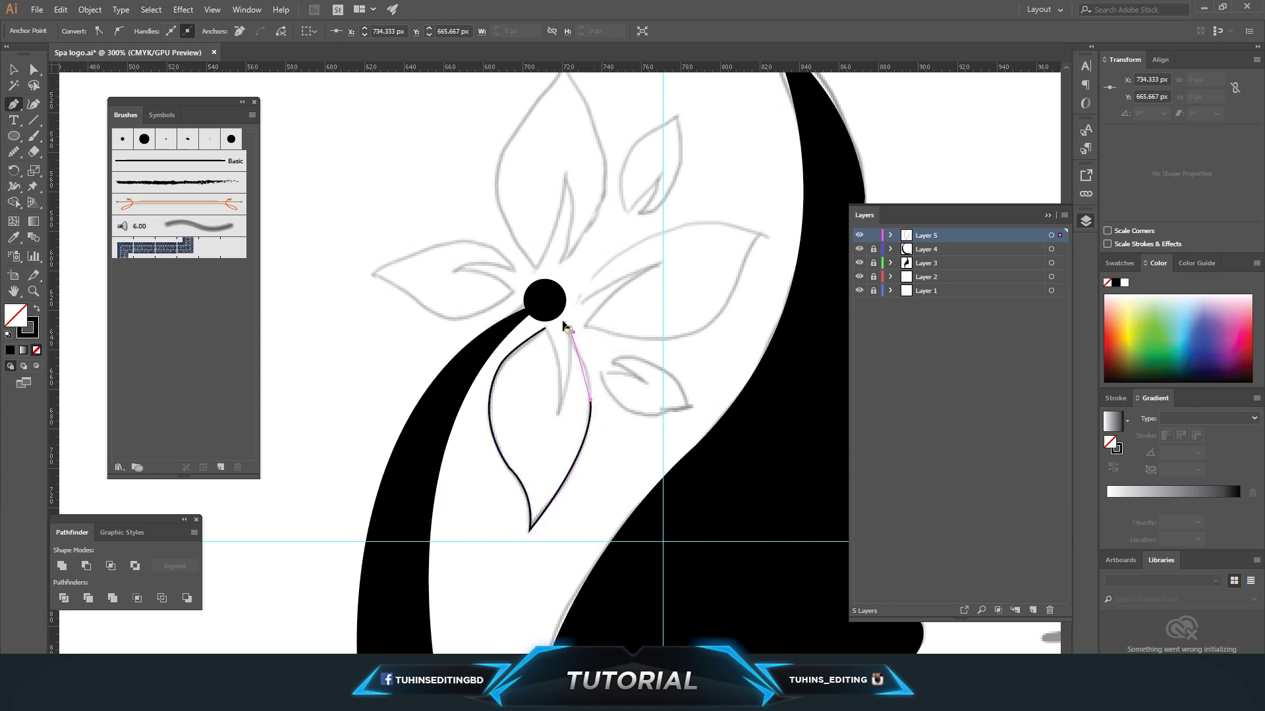
pyautogui.moveTo(551, 305); pyautogui.dragTo(550, 305)
# Trace the curved notch inside the lower petal and close the path at its starting point.
pyautogui.moveTo(558, 412); pyautogui.dragTo(539, 438)
pyautogui.click(558, 412)
pyautogui.moveTo(554, 347); pyautogui.dragTo(553, 343)
pyautogui.click(545, 328)
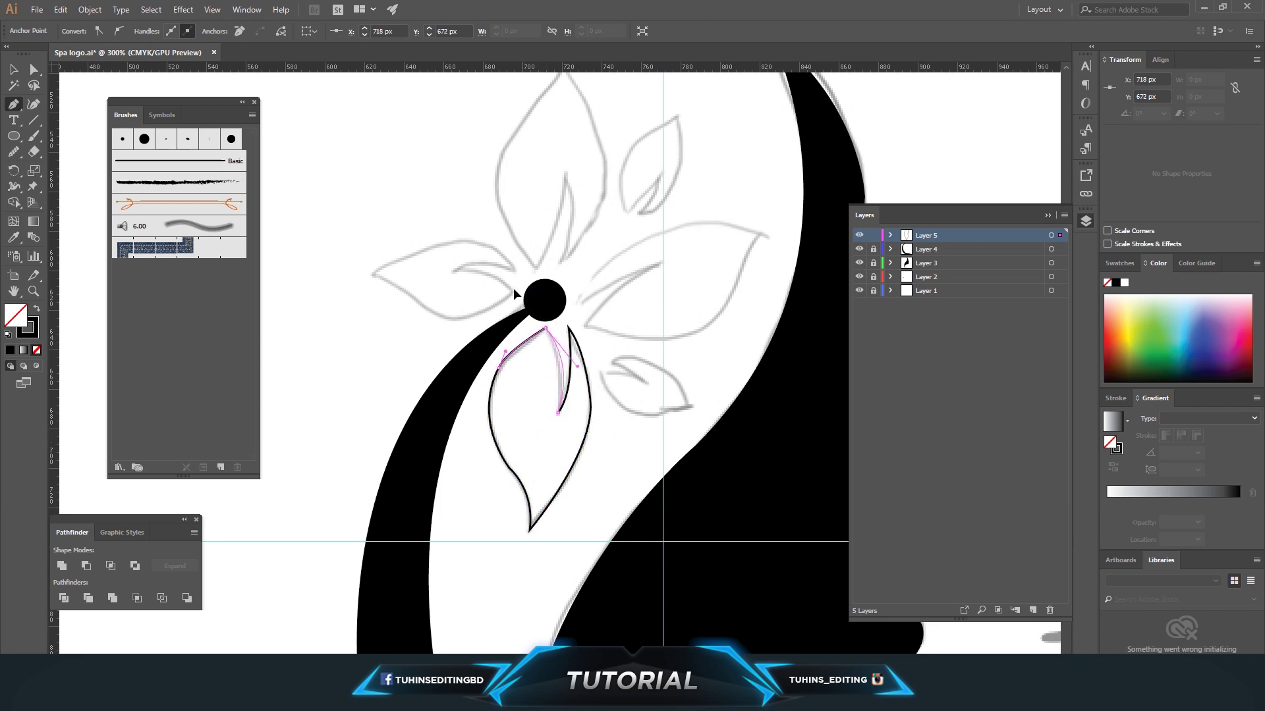
pyautogui.press('v')
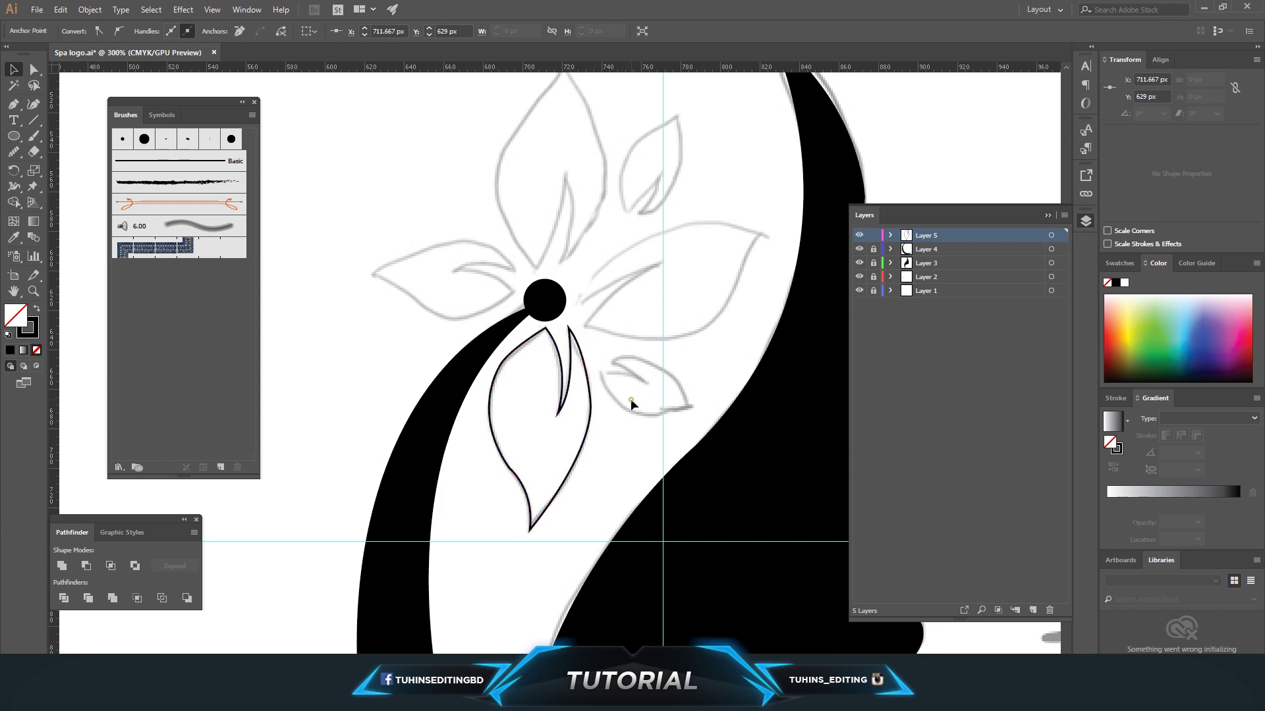
# Swap the lower petal's fill and stroke to make it solid black.
pyautogui.moveTo(607, 406); pyautogui.dragTo(554, 451)
pyautogui.click(37, 308)
pyautogui.click(394, 315)
pyautogui.hotkey('ctrl', '-')
pyautogui.hotkey('ctrl', '-')
pyautogui.hotkey('ctrl', '-')
pyautogui.hotkey('ctrl', '+')
pyautogui.hotkey('ctrl', '+')
pyautogui.hotkey('ctrl', '+')
pyautogui.click(548, 399)
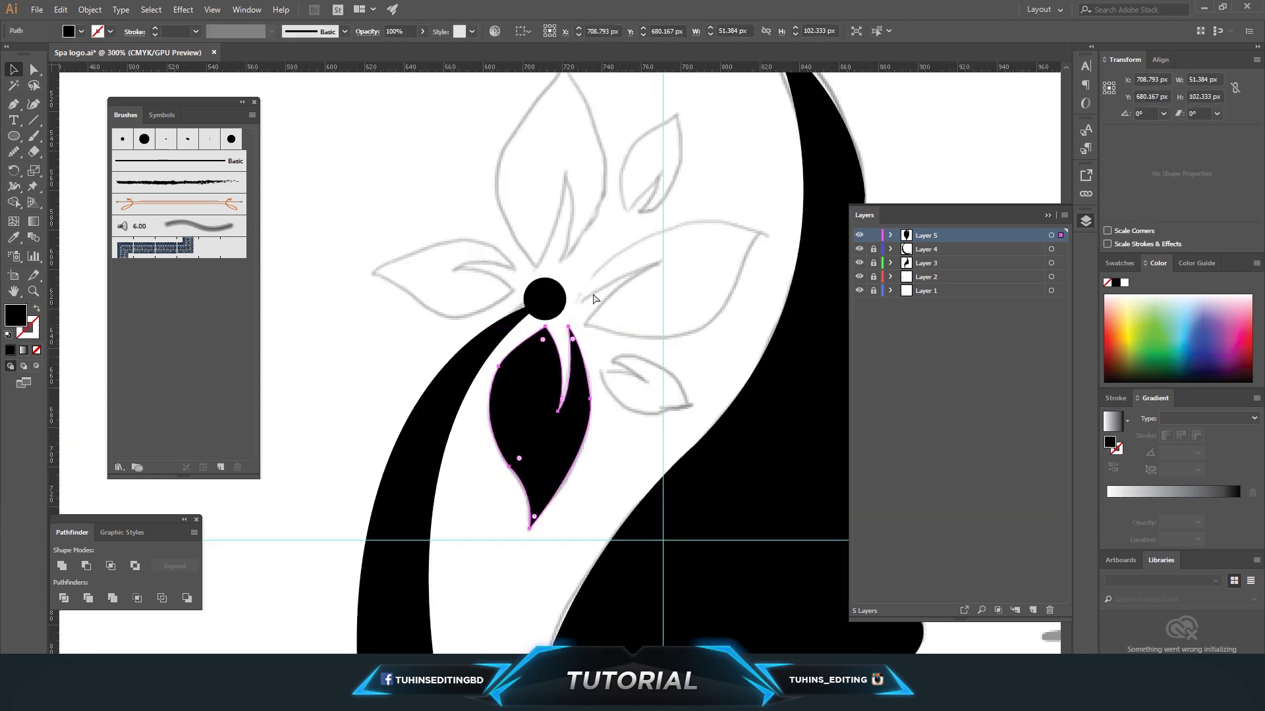
pyautogui.scroll(3, 600, 283)
pyautogui.keyDown('alt'); pyautogui.moveTo(543, 558); pyautogui.dragTo(556, 250); pyautogui.keyUp('alt')
pyautogui.moveTo(604, 335); pyautogui.dragTo(510, 122)
pyautogui.moveTo(553, 283)
pyautogui.mouseDown()
pyautogui.moveTo(563, 264)
pyautogui.moveTo(545, 243)
pyautogui.moveTo(445, 257)
pyautogui.mouseUp()
pyautogui.moveTo(478, 267); pyautogui.dragTo(606, 267)
pyautogui.moveTo(606, 267)
pyautogui.mouseDown()
pyautogui.moveTo(528, 265)
pyautogui.moveTo(603, 267)
pyautogui.moveTo(568, 267)
pyautogui.mouseUp()
pyautogui.press('Delete')
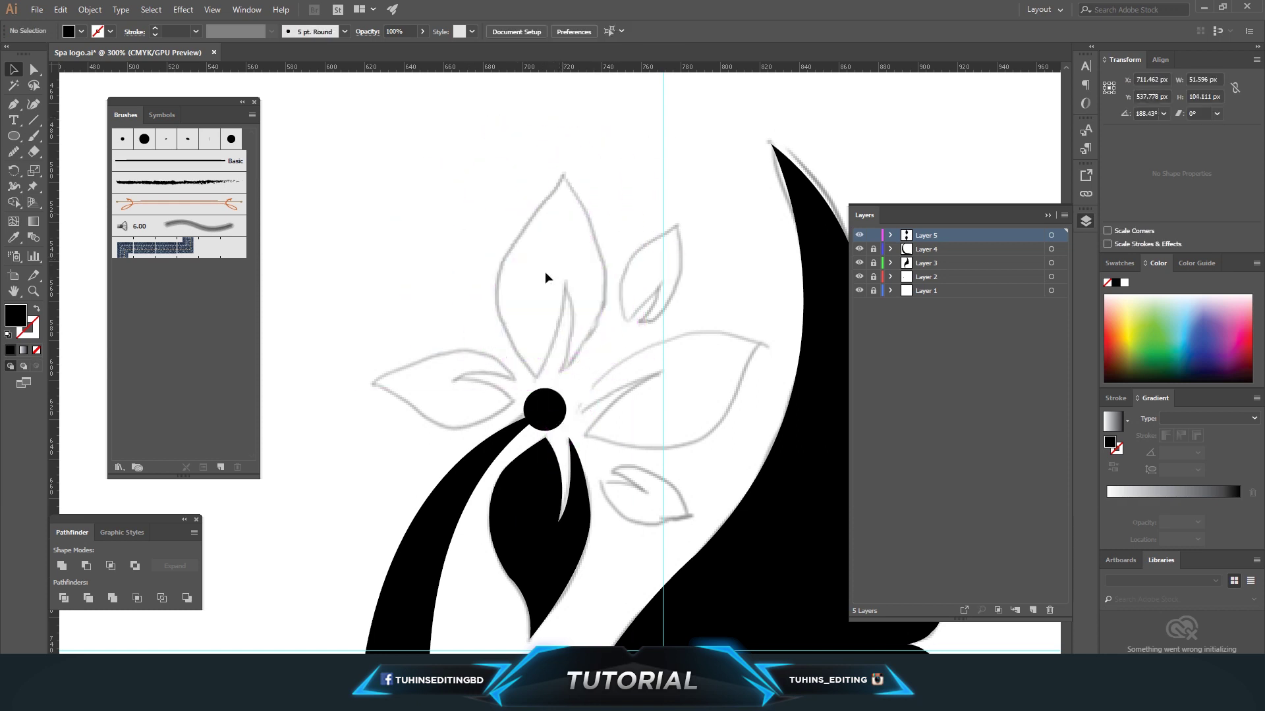
# Trace the outer edges of the sketched upper petal with the Pen tool, using a black stroke and no fill.
pyautogui.click(536, 378)
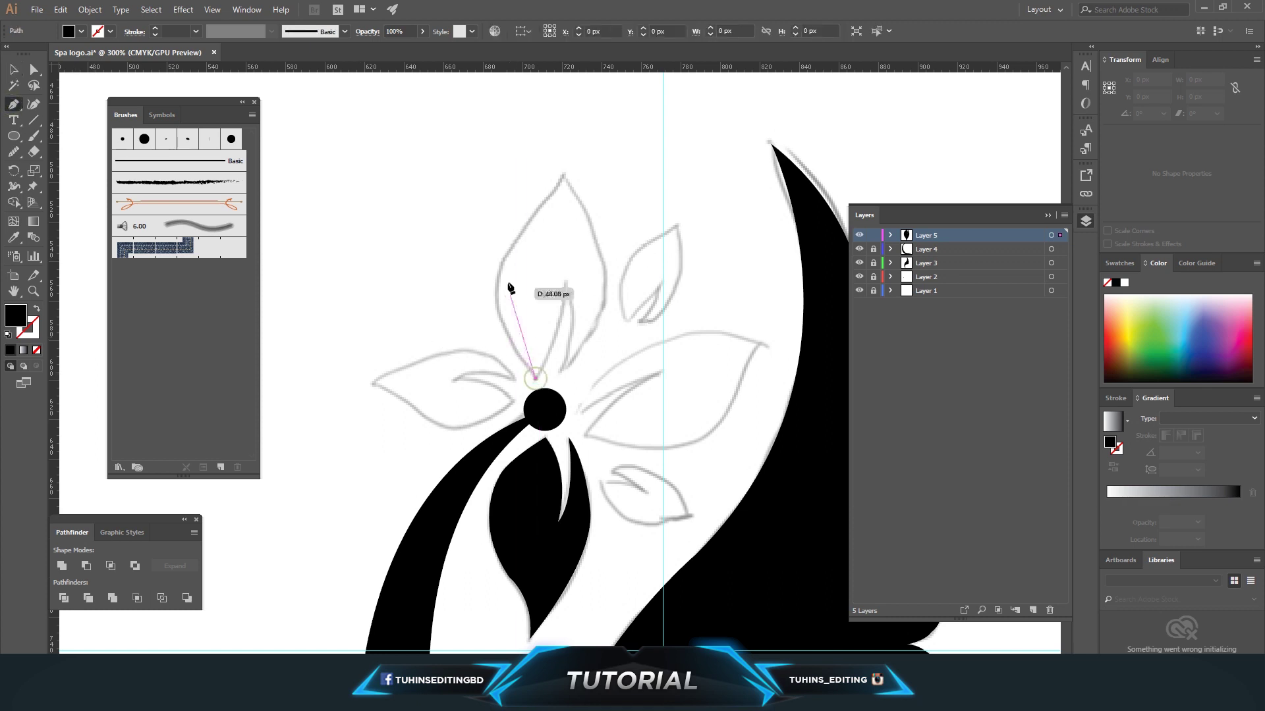
pyautogui.moveTo(505, 255); pyautogui.dragTo(538, 199)
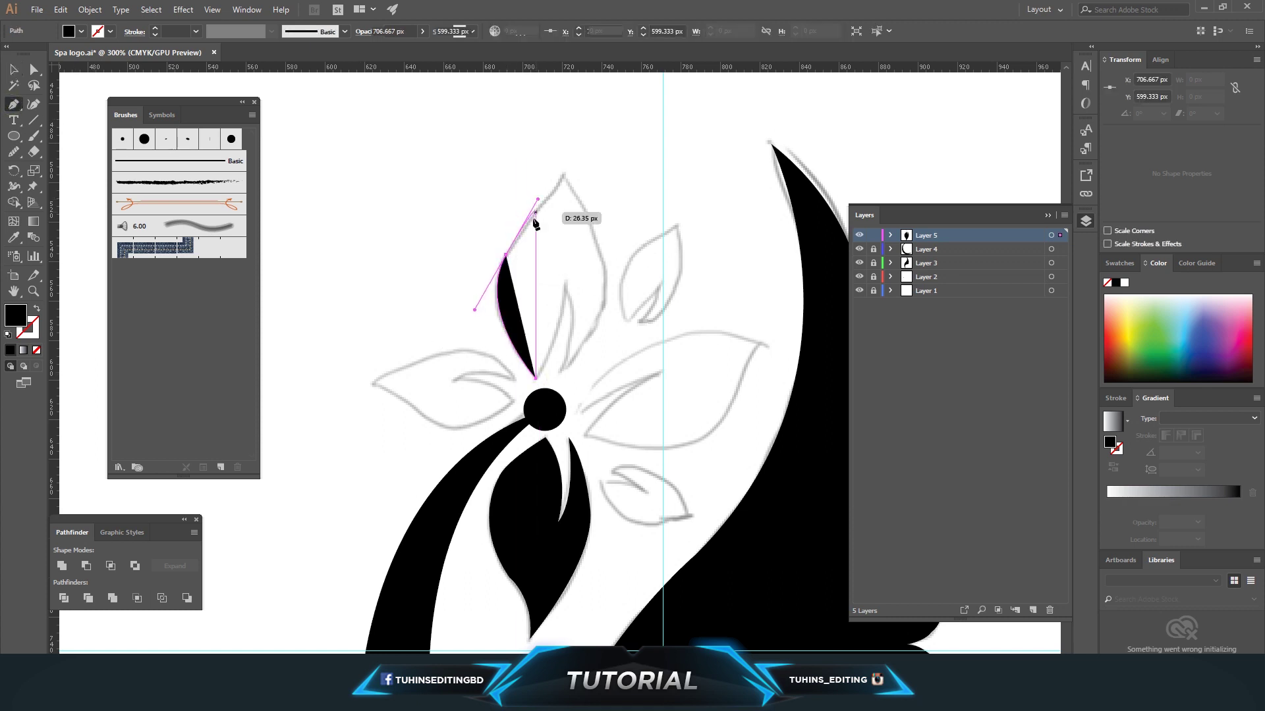
pyautogui.click(38, 309)
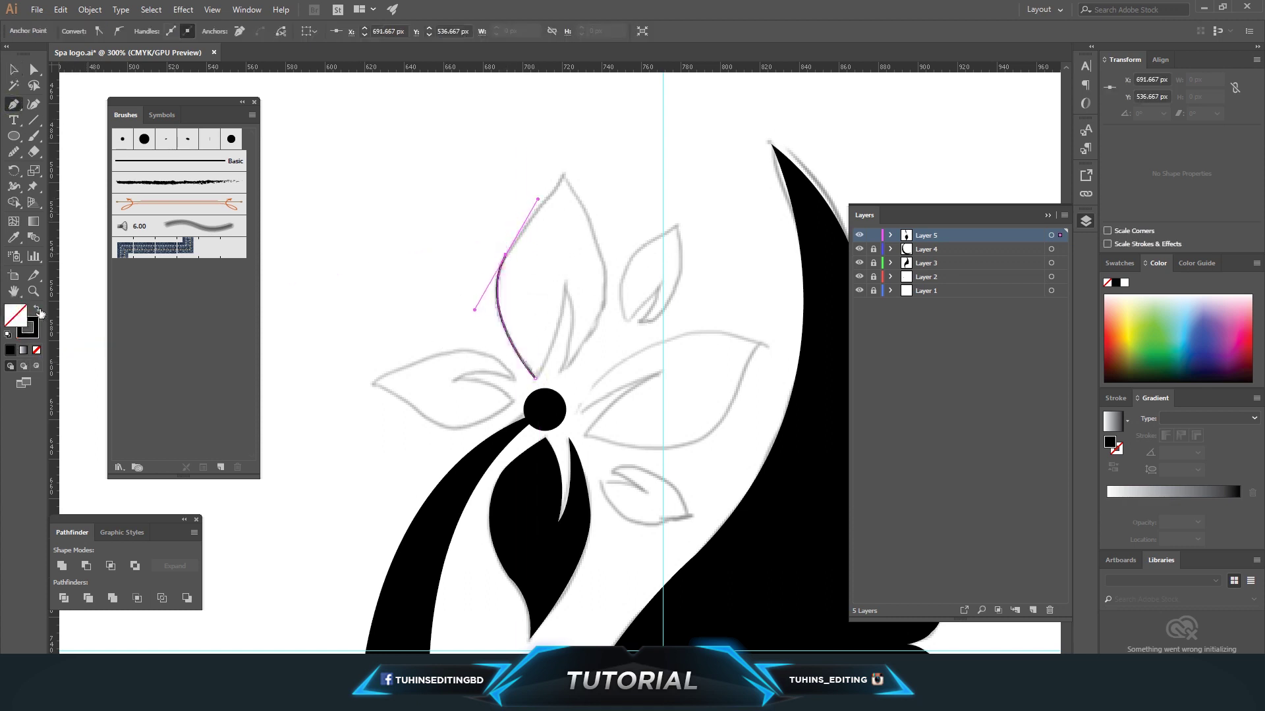
pyautogui.click(506, 255)
pyautogui.moveTo(567, 159); pyautogui.dragTo(566, 162)
pyautogui.click(562, 174)
pyautogui.moveTo(603, 310); pyautogui.dragTo(530, 389)
pyautogui.click(603, 311)
pyautogui.click(559, 374)
# Trace the upper petal's curved inner notch and close its path at the petal's base.
pyautogui.moveTo(566, 288); pyautogui.dragTo(552, 249)
pyautogui.click(566, 288)
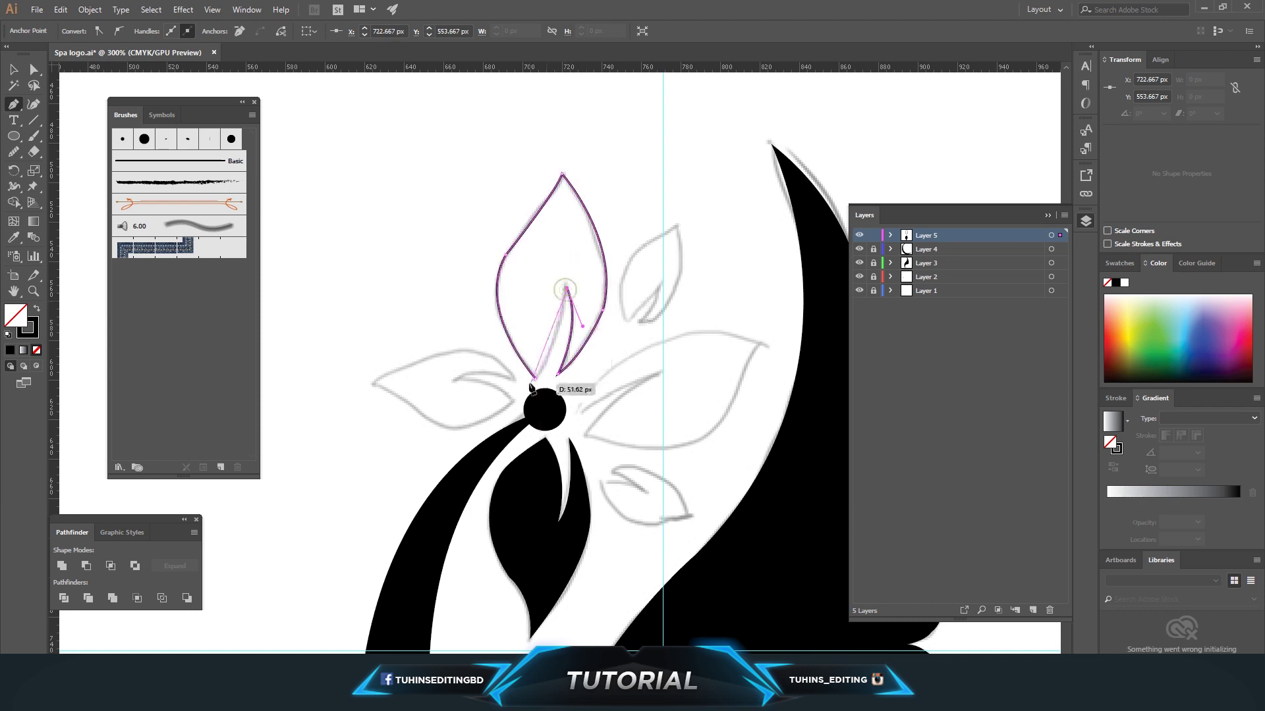
pyautogui.moveTo(536, 377); pyautogui.dragTo(514, 388)
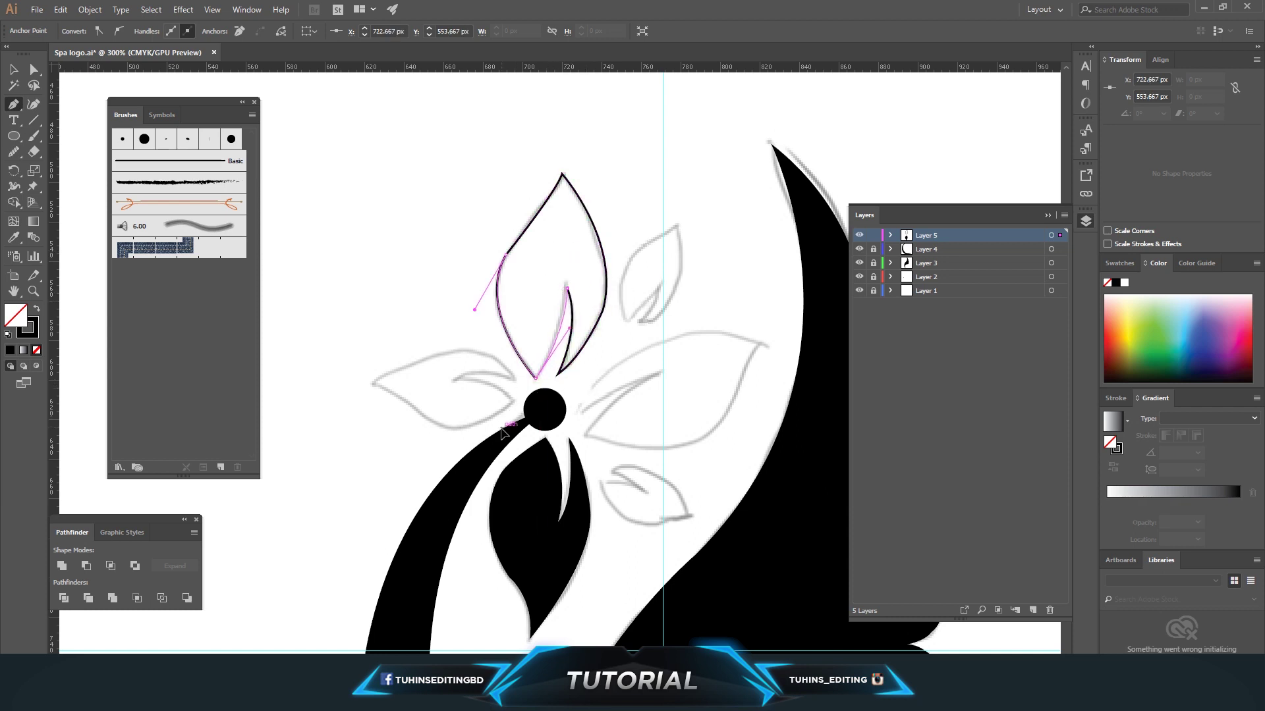
pyautogui.moveTo(503, 422); pyautogui.dragTo(503, 422)
# Swap the upper petal's fill and stroke to make it solid black.
pyautogui.click(12, 70)
pyautogui.click(342, 168)
pyautogui.click(513, 243)
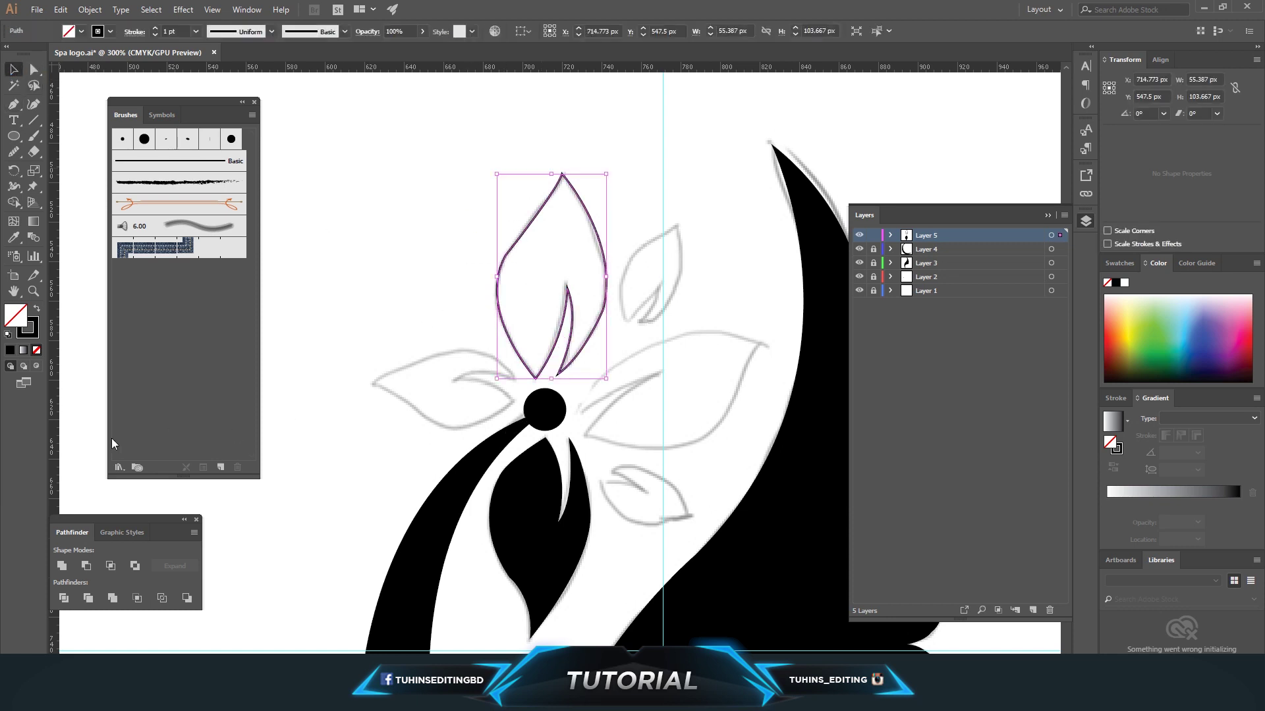
pyautogui.click(36, 307)
pyautogui.click(432, 255)
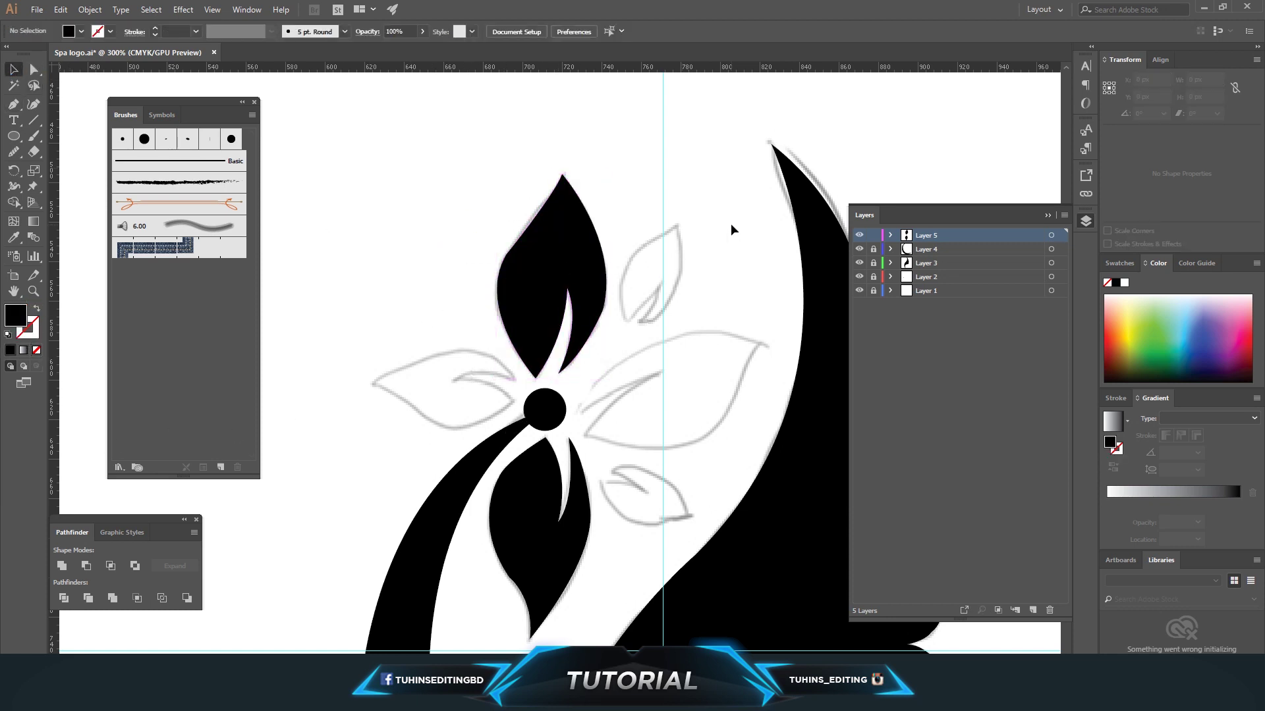
# Examine the two filled petals in relation to the face, the stem and the remaining sketched petals.
pyautogui.hotkey('ctrl', '-')
pyautogui.hotkey('ctrl', '+')
pyautogui.hotkey('ctrl', '+')
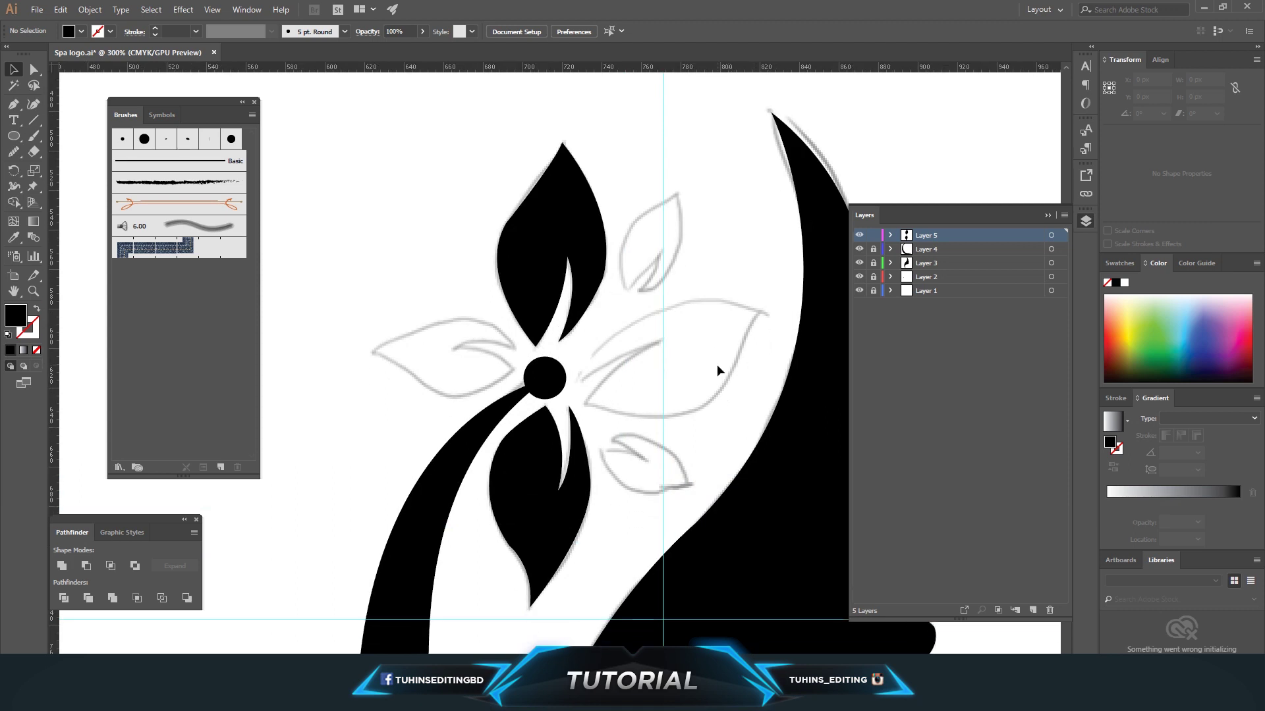
pyautogui.hotkey('ctrl', '-')
pyautogui.hotkey('ctrl', '-')
pyautogui.hotkey('ctrl', '-')
pyautogui.hotkey('ctrl', '-')
pyautogui.hotkey('ctrl', '-')
pyautogui.hotkey('ctrl', '+')
pyautogui.hotkey('ctrl', '+')
pyautogui.hotkey('ctrl', '+')
pyautogui.hotkey('ctrl', '+')
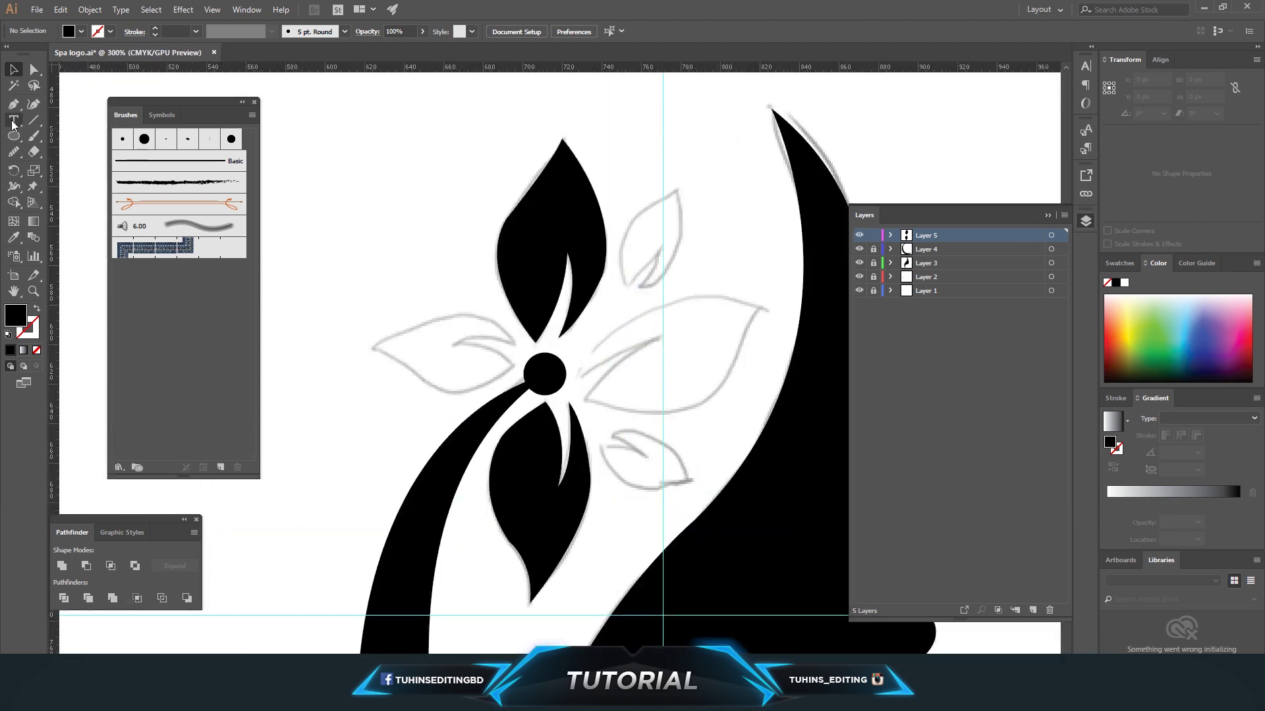
# Trace the outer edges of the large right petal with the Pen tool, using a black stroke and no fill.
pyautogui.click(577, 375)
pyautogui.moveTo(759, 306); pyautogui.dragTo(31, 321)
pyautogui.click(36, 309)
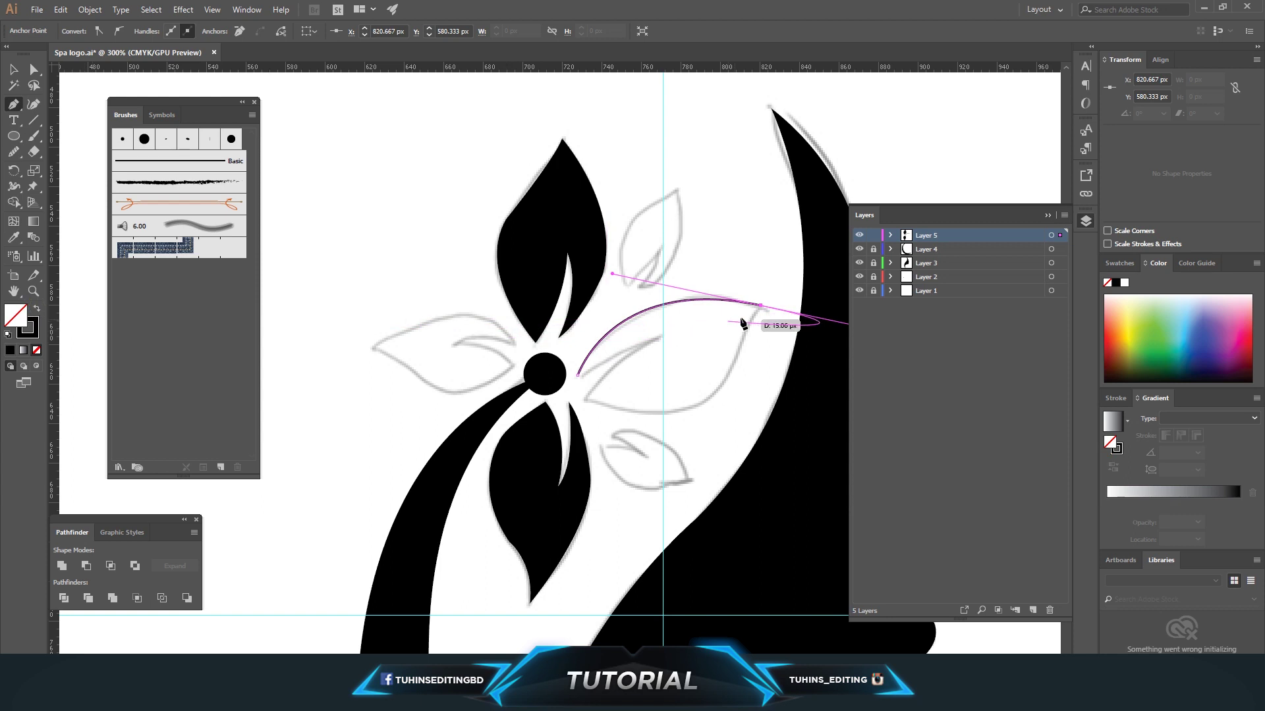
pyautogui.click(760, 305)
pyautogui.moveTo(734, 361); pyautogui.dragTo(727, 395)
pyautogui.click(734, 362)
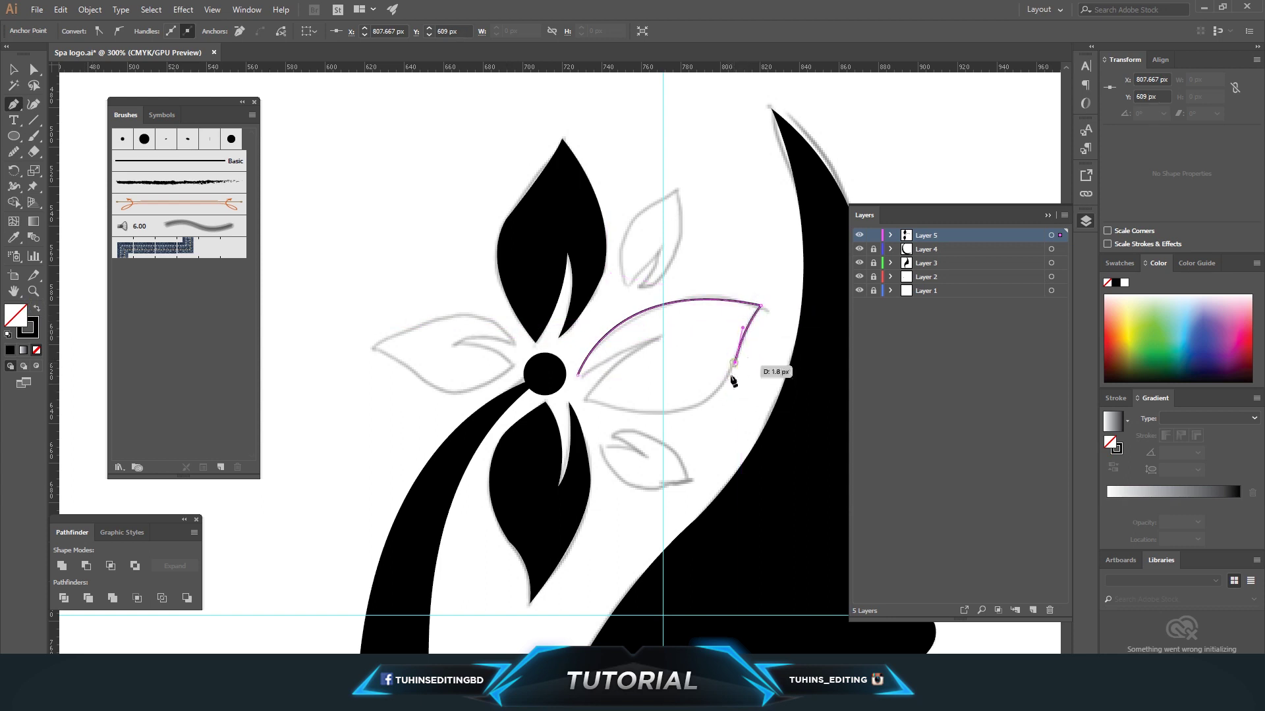
pyautogui.moveTo(586, 401); pyautogui.dragTo(456, 357)
pyautogui.click(585, 401)
# Trace the pointed notch inside the large right petal and close the path at its starting point.
pyautogui.moveTo(650, 359); pyautogui.dragTo(699, 333)
pyautogui.click(662, 339)
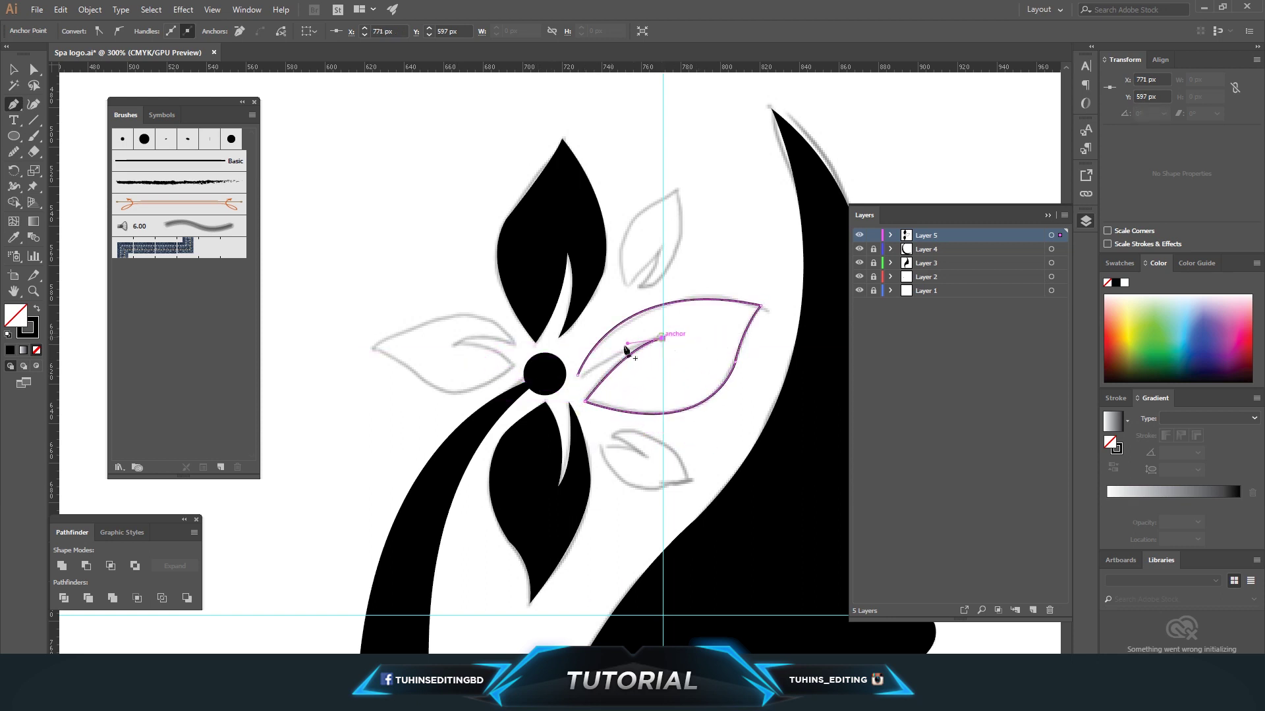
pyautogui.moveTo(578, 375); pyautogui.dragTo(520, 423)
pyautogui.press('v')
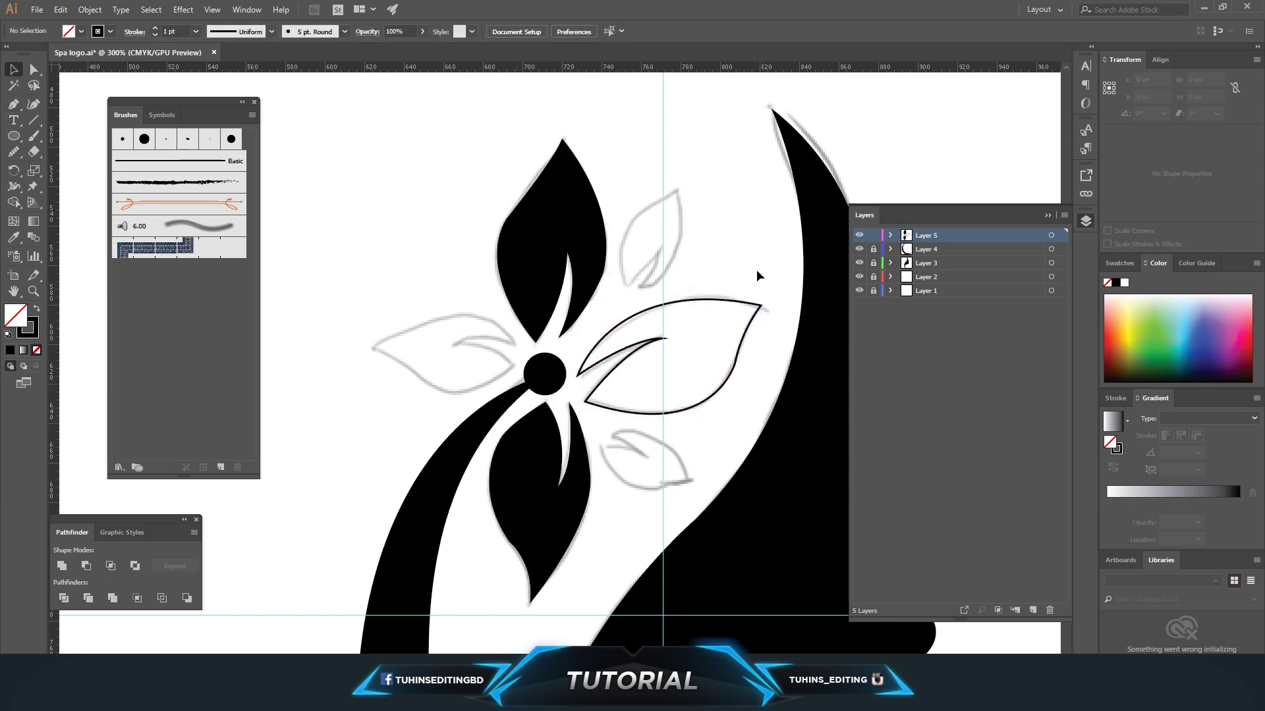
# Swap the large right petal's fill and stroke to make it solid black.
pyautogui.click(36, 309)
pyautogui.click(453, 224)
pyautogui.hotkey('ctrl', '-')
pyautogui.hotkey('ctrl', '-')
pyautogui.hotkey('ctrl', '-')
pyautogui.hotkey('ctrl', '-')
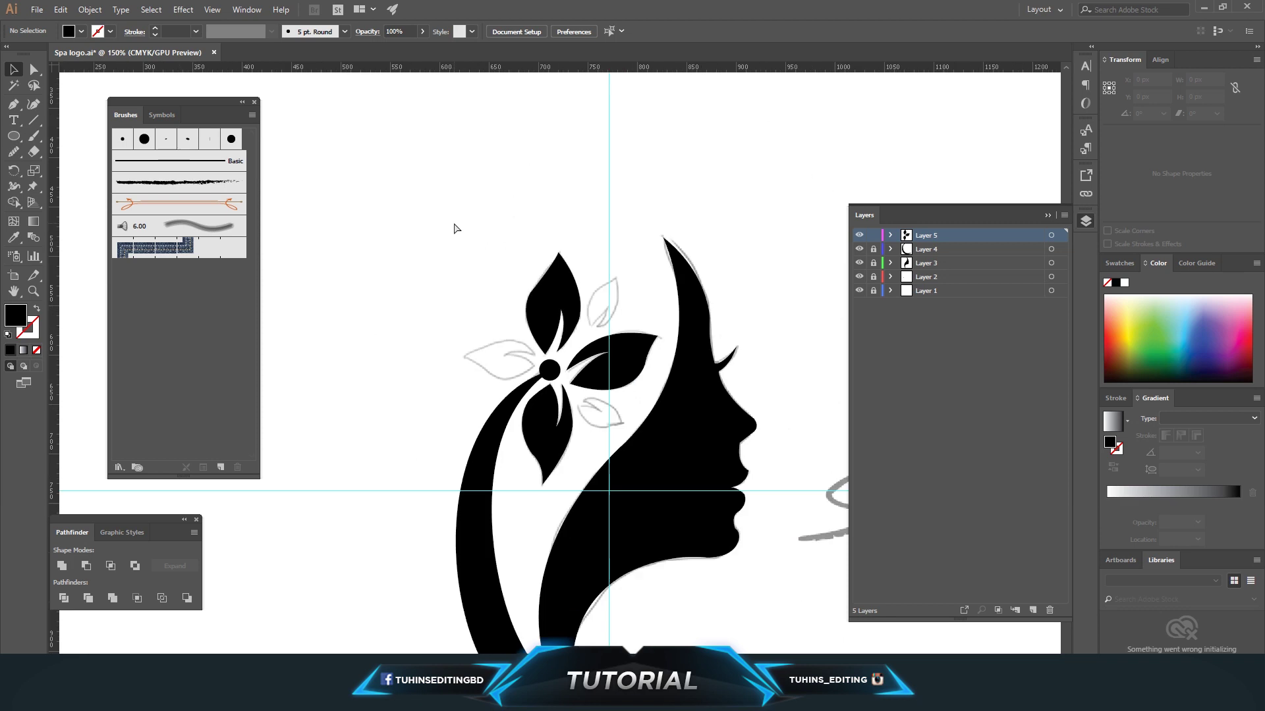
# Save the logo document.
pyautogui.hotkey('ctrl', '=')
pyautogui.hotkey('ctrl', '=')
pyautogui.hotkey('ctrl', '=')
pyautogui.hotkey('ctrl', '=')
pyautogui.press('h')
pyautogui.moveTo(527, 381); pyautogui.dragTo(584, 396)
pyautogui.hotkey('ctrl', '=')
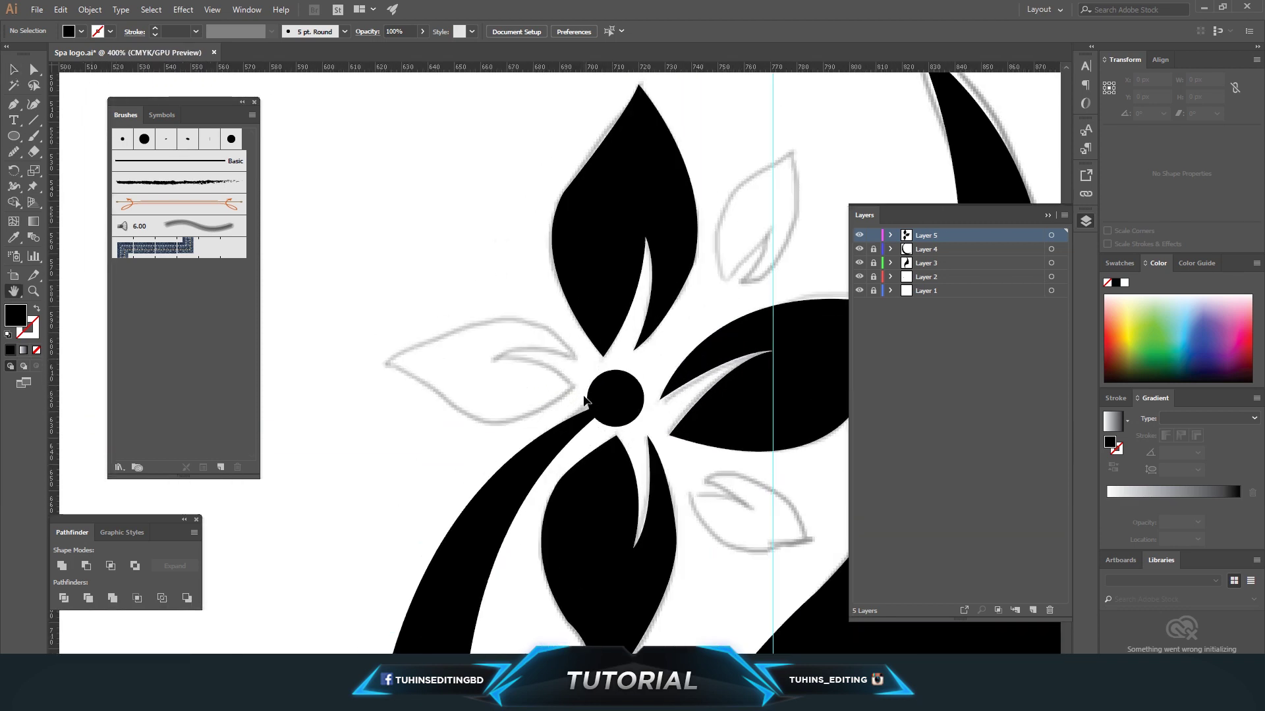
pyautogui.click(16, 108)
pyautogui.hotkey('ctrl', 's')
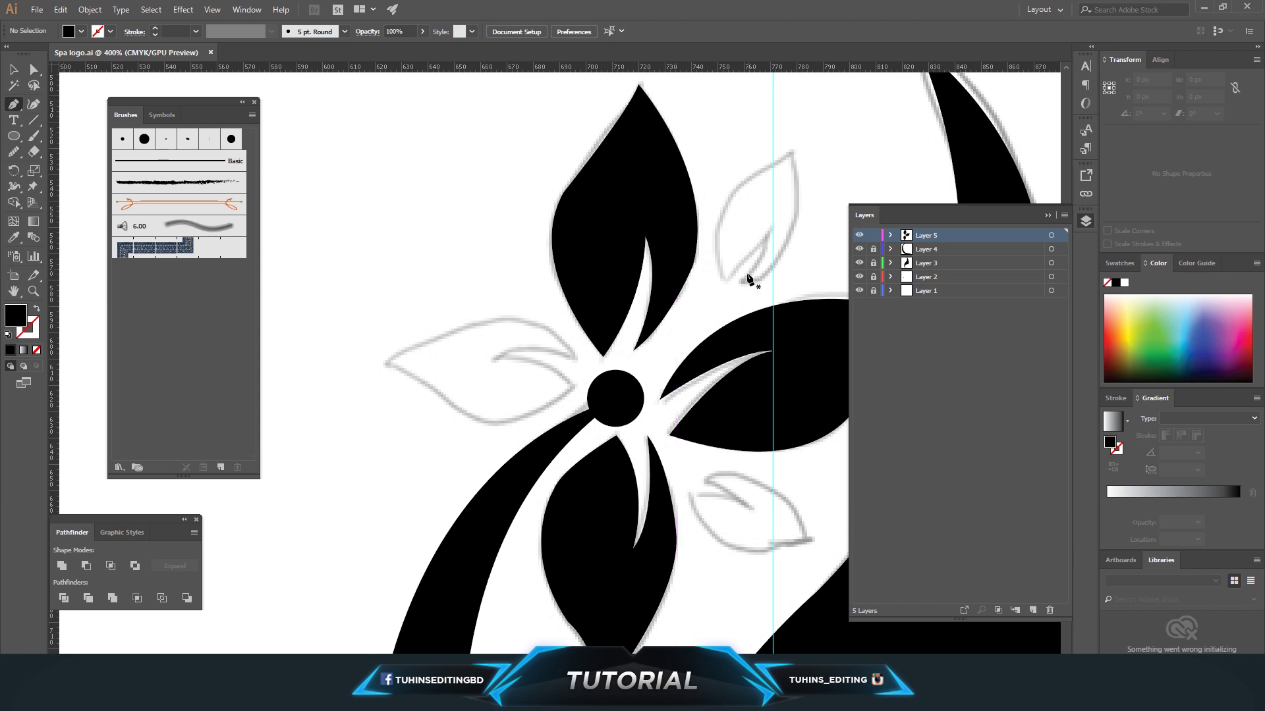
# Copy the lower petal above the sketched left petal and rotate the copy to about 275.45° so its tip points left.
pyautogui.scroll(-2, 749, 280)
pyautogui.scroll(2, 17, 78)
pyautogui.click(14, 69)
pyautogui.click(598, 524)
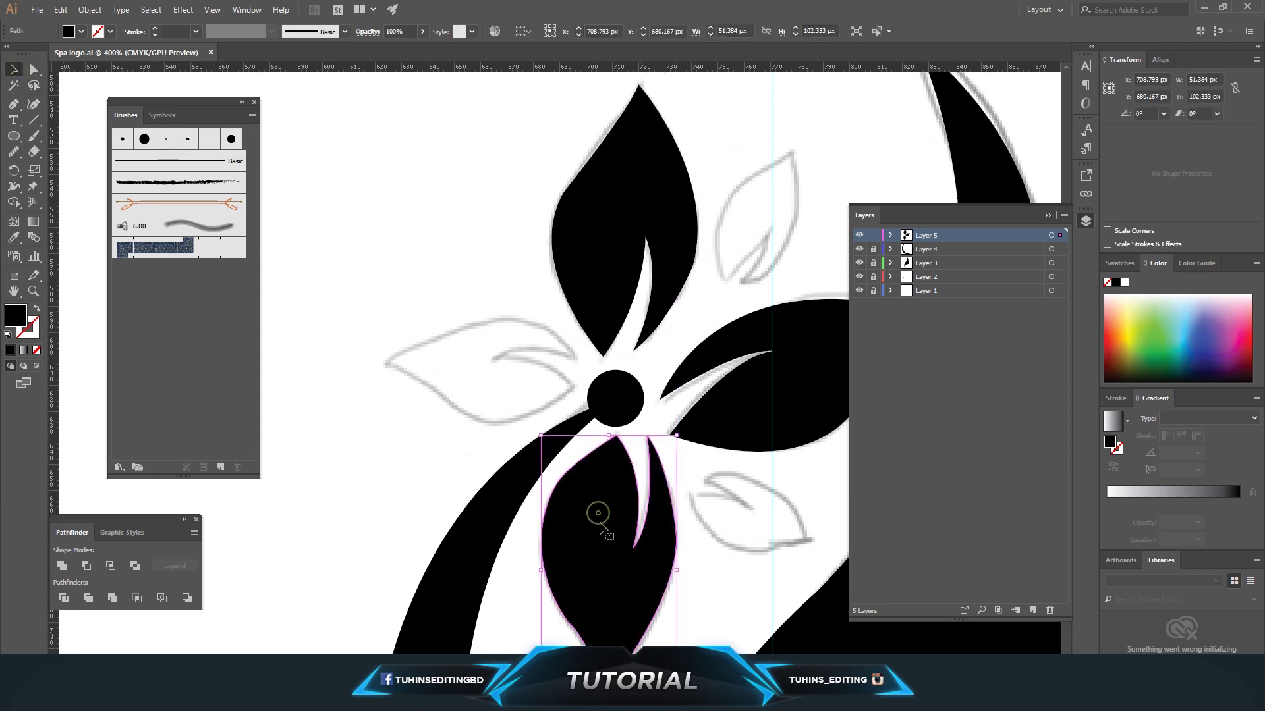
pyautogui.moveTo(644, 486); pyautogui.dragTo(474, 165)
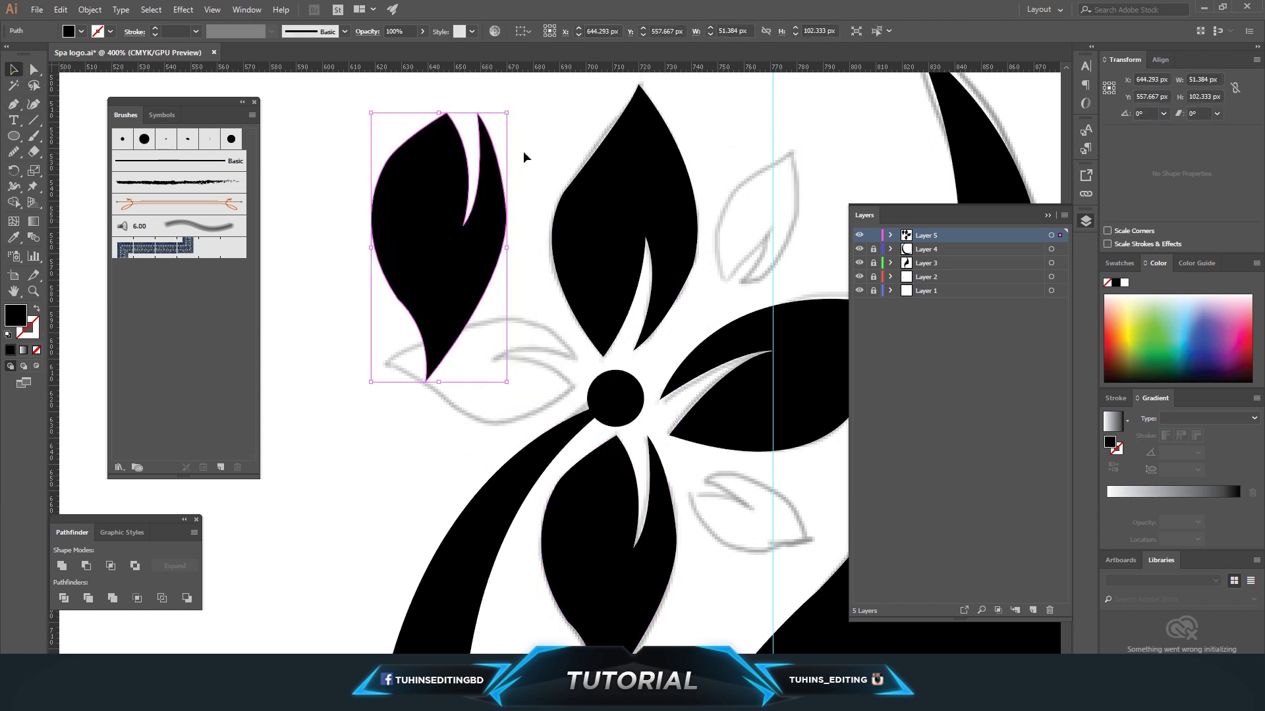
pyautogui.moveTo(513, 108); pyautogui.dragTo(535, 275)
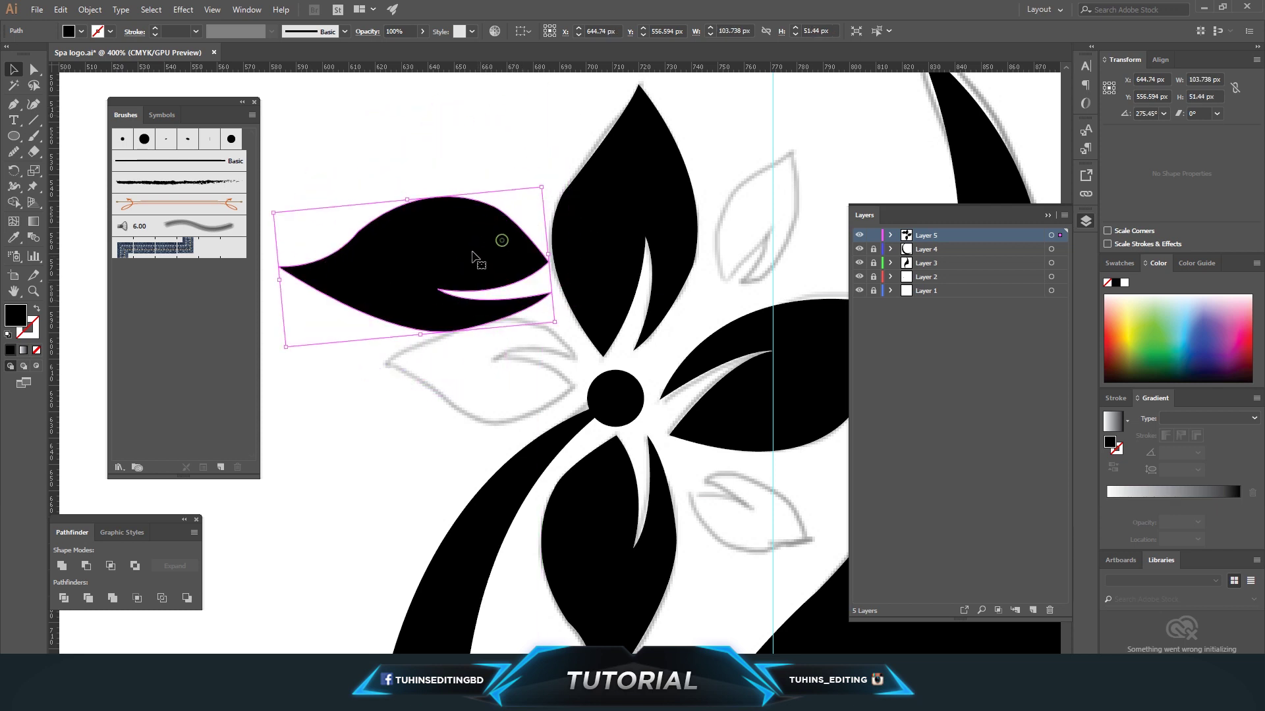
# Reflect the petal copy top to bottom and fit it over the sketched left petal at about 76 × 38 px.
pyautogui.click(88, 9)
pyautogui.click(293, 74)
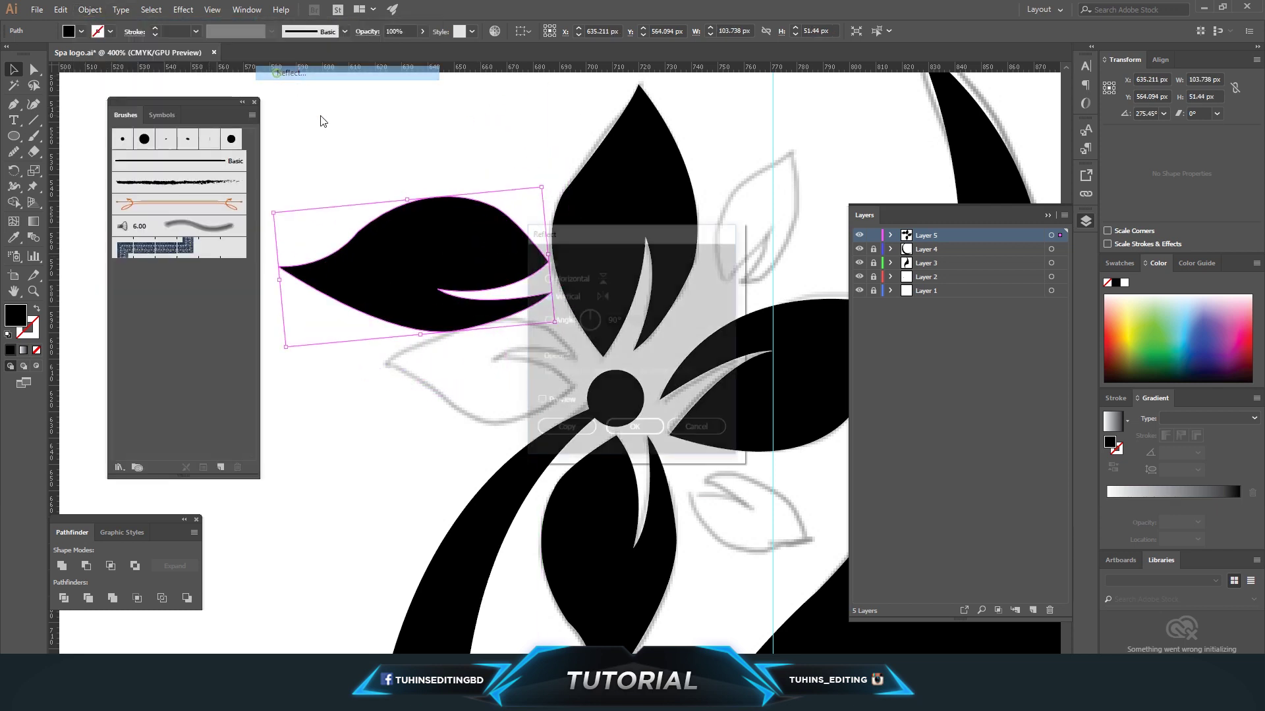
pyautogui.click(644, 429)
pyautogui.moveTo(519, 296); pyautogui.dragTo(520, 379)
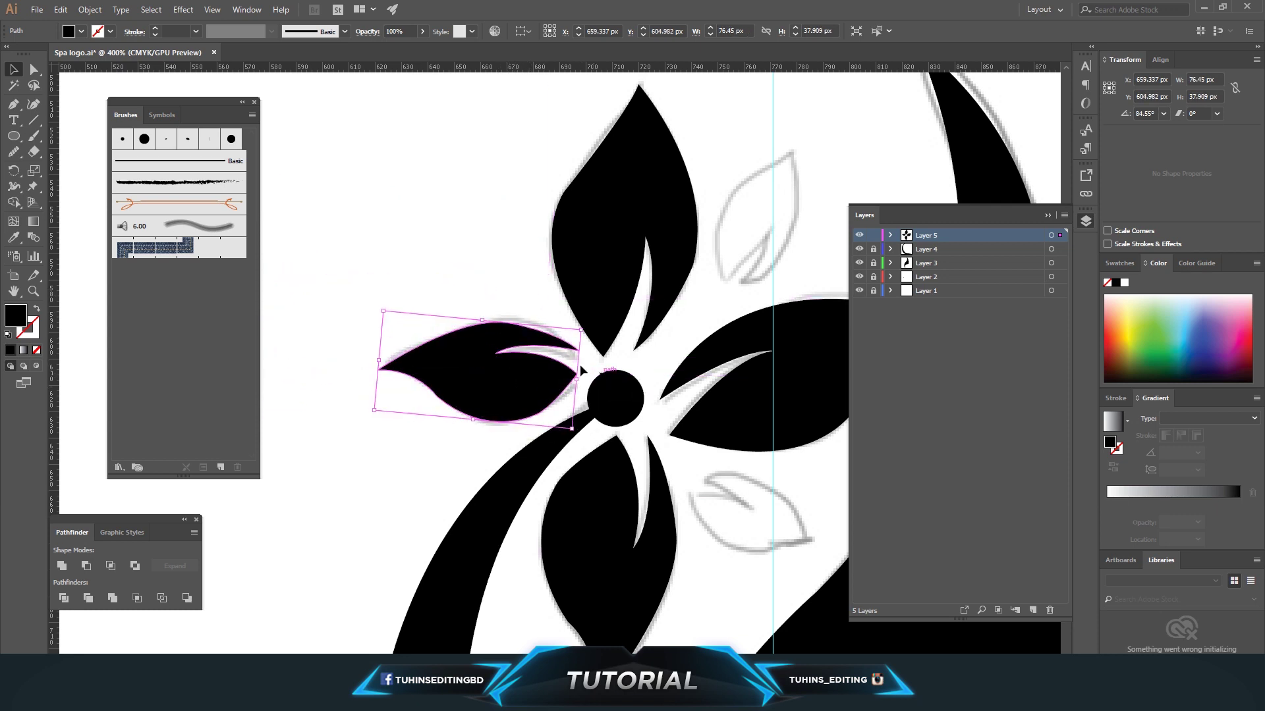
pyautogui.moveTo(379, 304); pyautogui.dragTo(386, 294)
pyautogui.click(405, 248)
# Copy the left petal and fit the copy, at about 31 × 61 px, over the small sketched petal on the flower's upper right.
pyautogui.click(500, 356)
pyautogui.moveTo(491, 369); pyautogui.dragTo(421, 173)
pyautogui.moveTo(522, 141)
pyautogui.mouseDown()
pyautogui.moveTo(494, 232)
pyautogui.moveTo(465, 248)
pyautogui.moveTo(452, 282)
pyautogui.moveTo(429, 285)
pyautogui.moveTo(418, 237)
pyautogui.mouseUp()
pyautogui.moveTo(409, 162)
pyautogui.mouseDown()
pyautogui.moveTo(781, 232)
pyautogui.moveTo(767, 214)
pyautogui.mouseUp()
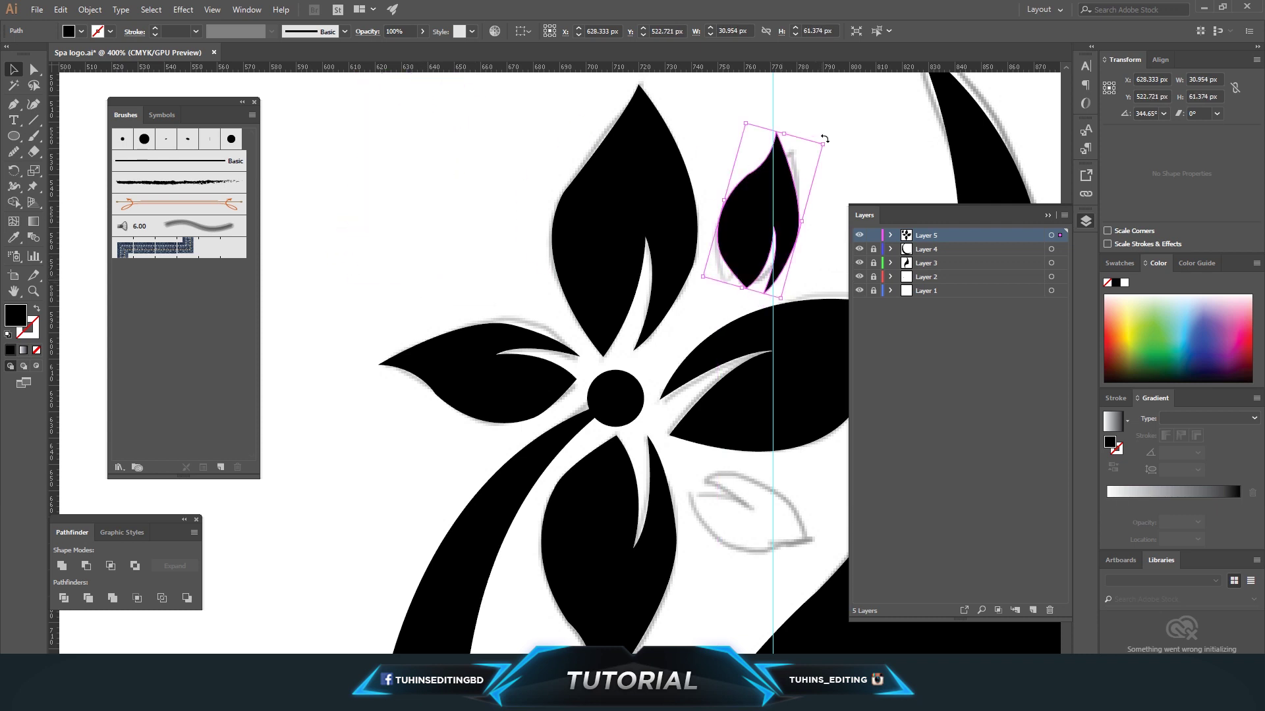
pyautogui.moveTo(828, 141); pyautogui.dragTo(841, 167)
pyautogui.moveTo(786, 201); pyautogui.dragTo(786, 201)
pyautogui.click(452, 195)
# Copy the small upper-right petal and rotate the copy into place over the small sketched petal at the flower's lower right.
pyautogui.scroll(-2, 542, 211)
pyautogui.click(773, 184)
pyautogui.hotkey('ctrl', 'c')
pyautogui.hotkey('ctrl', 'v')
pyautogui.moveTo(590, 362); pyautogui.dragTo(444, 198)
pyautogui.moveTo(497, 148); pyautogui.dragTo(501, 223)
pyautogui.moveTo(416, 207)
pyautogui.mouseDown()
pyautogui.moveTo(784, 494)
pyautogui.moveTo(767, 497)
pyautogui.moveTo(830, 513)
pyautogui.mouseUp()
pyautogui.moveTo(757, 491); pyautogui.dragTo(751, 493)
pyautogui.click(362, 197)
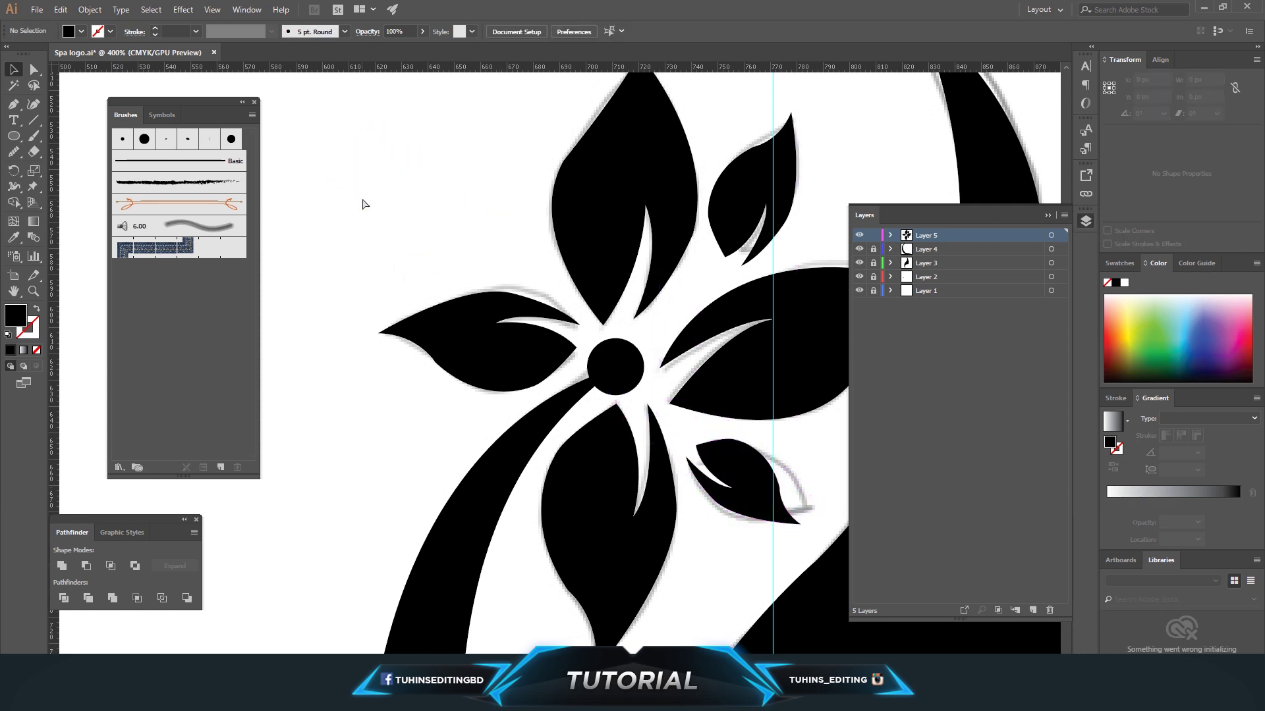
# Lock Layer 5 and add a new layer above it.
pyautogui.hotkey('ctrl', '0')
pyautogui.scroll(-4, 752, 521)
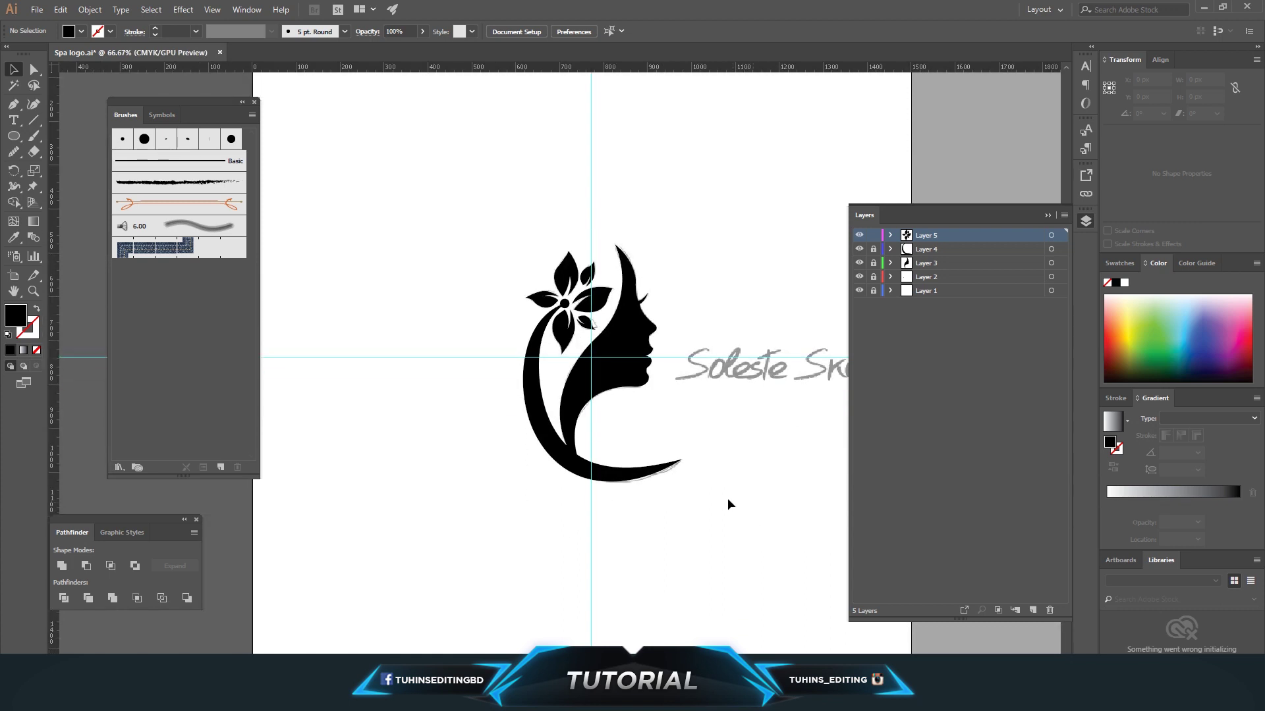
pyautogui.press('space')
pyautogui.moveTo(691, 370); pyautogui.dragTo(598, 387)
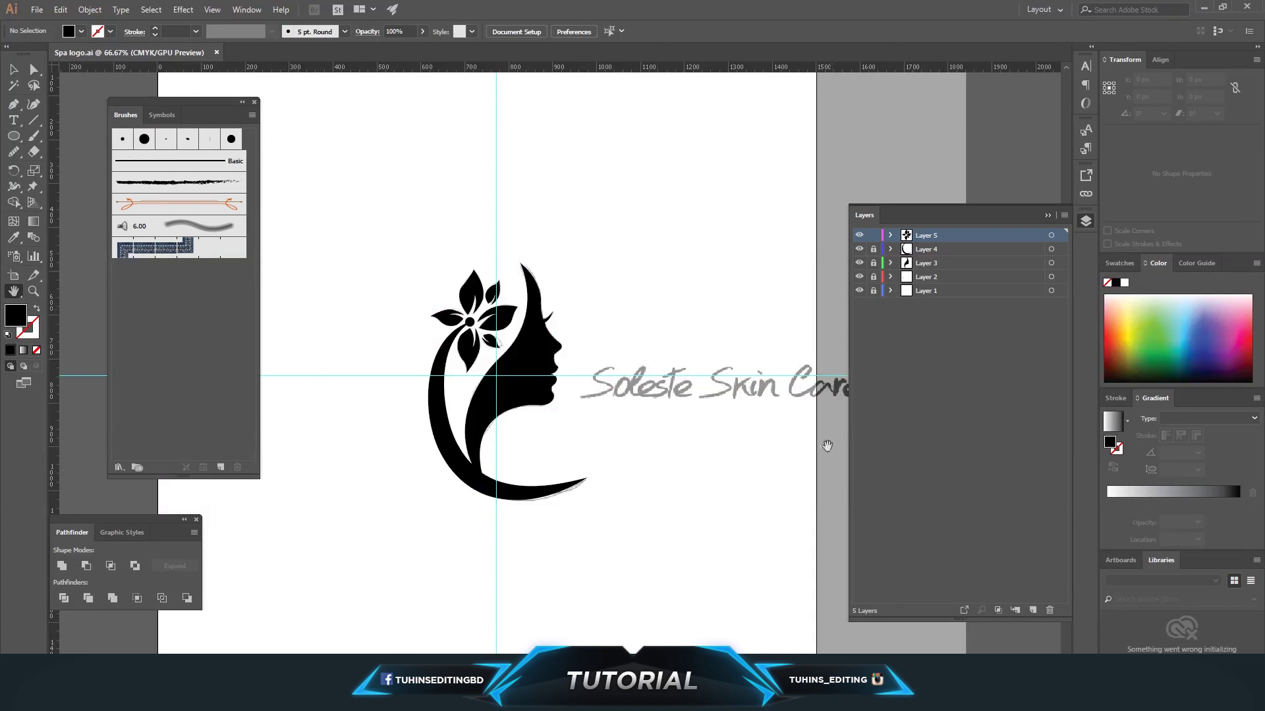
pyautogui.scroll(3, 682, 453)
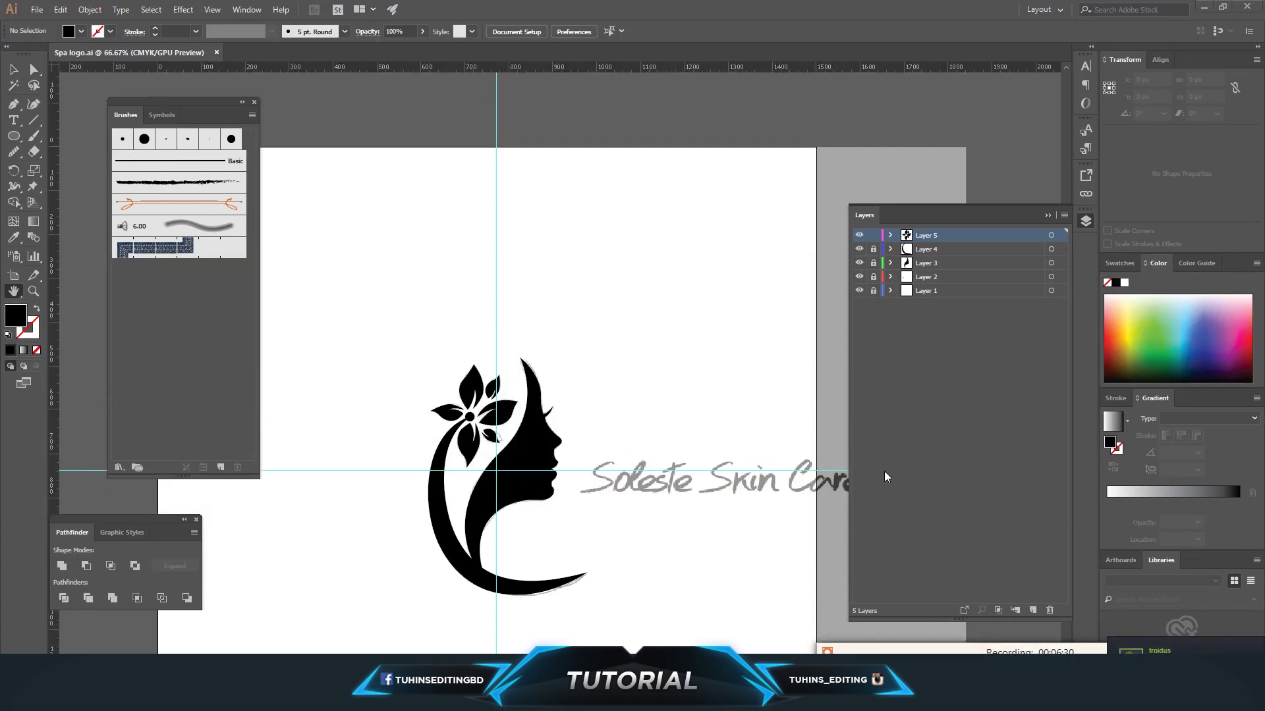
pyautogui.click(907, 459)
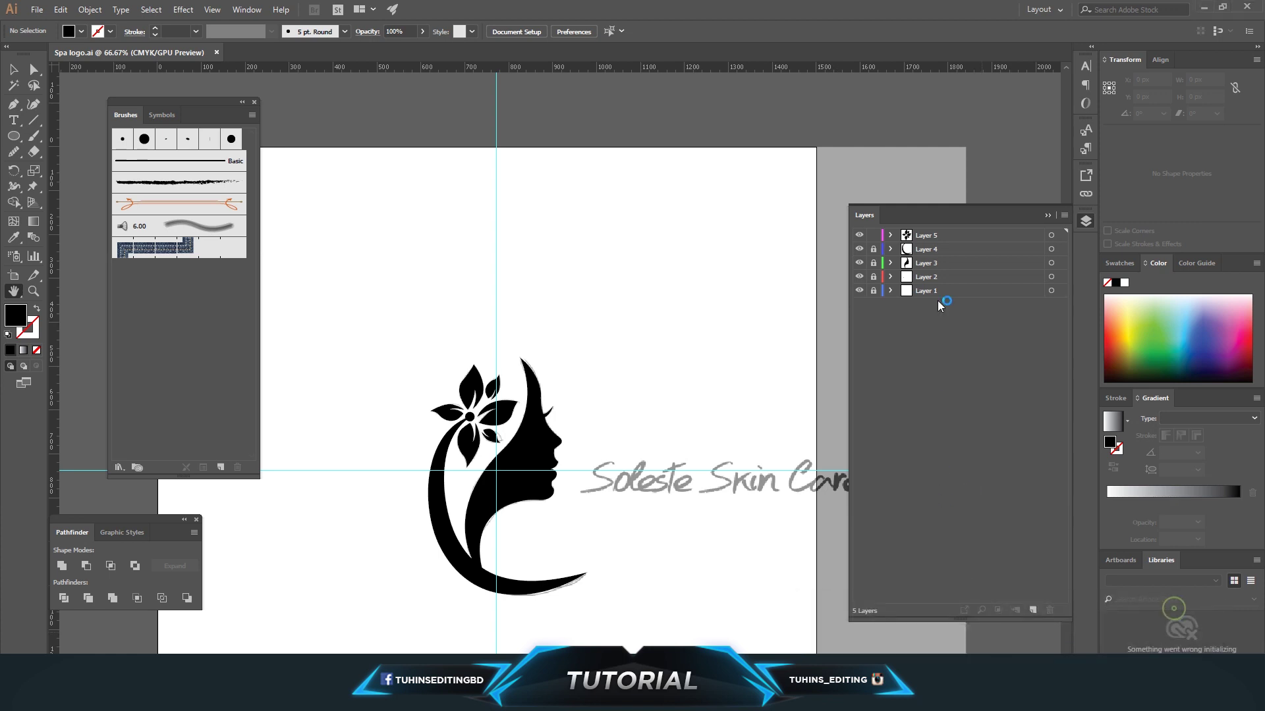
pyautogui.click(874, 235)
pyautogui.click(931, 237)
pyautogui.click(1033, 610)
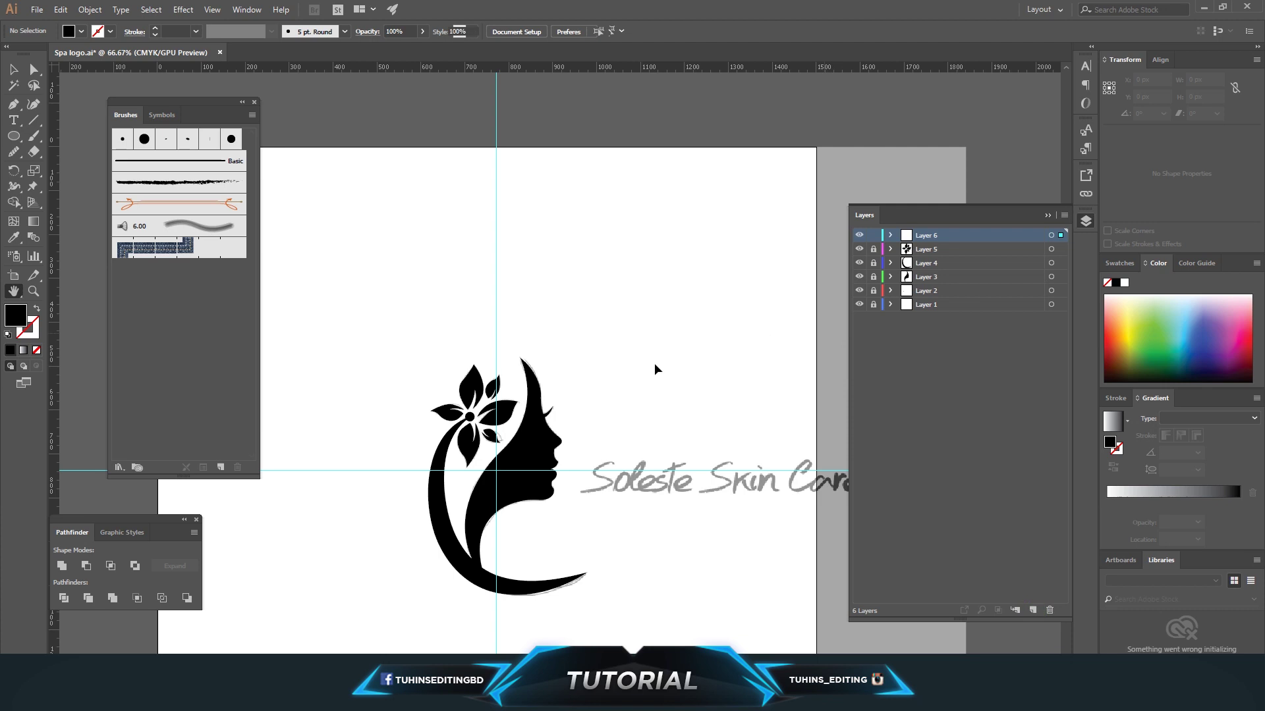
# Paste the spa website screenshot, sample its plum header color as the fill, and delete the screenshot.
pyautogui.hotkey('ctrl', 'v')
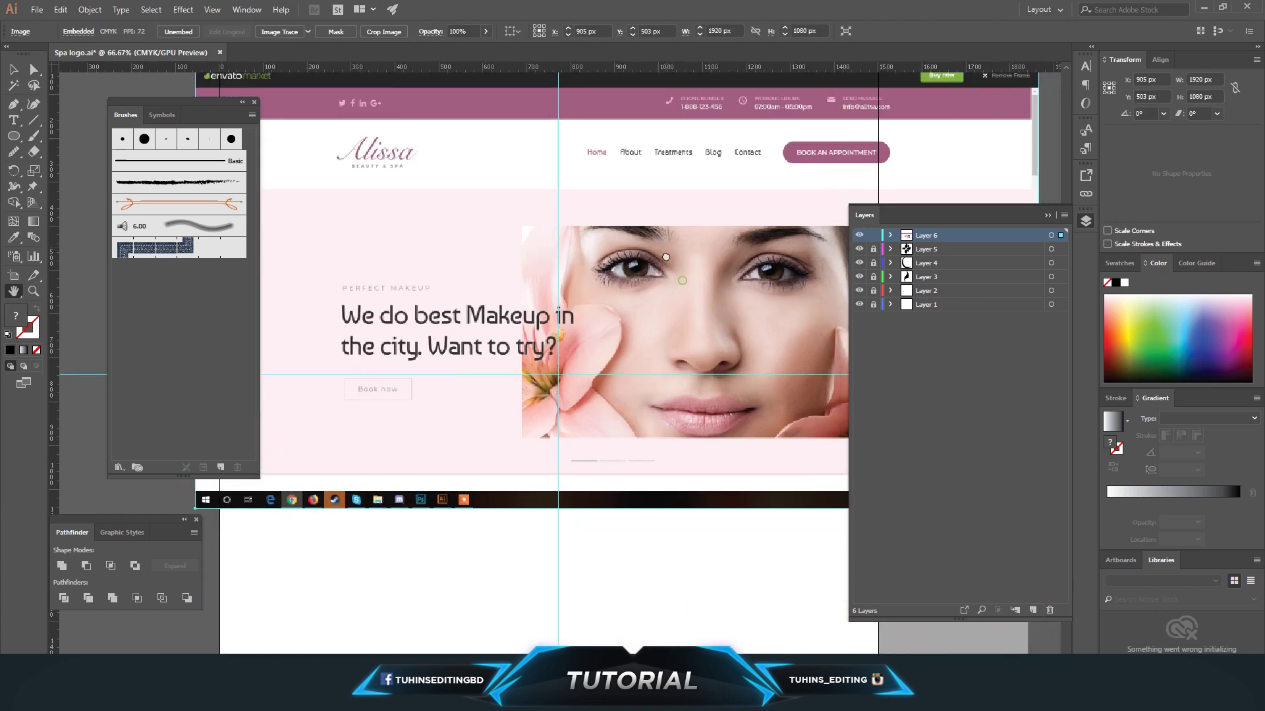
pyautogui.moveTo(665, 257); pyautogui.dragTo(675, 308)
pyautogui.press('i')
pyautogui.click(502, 152)
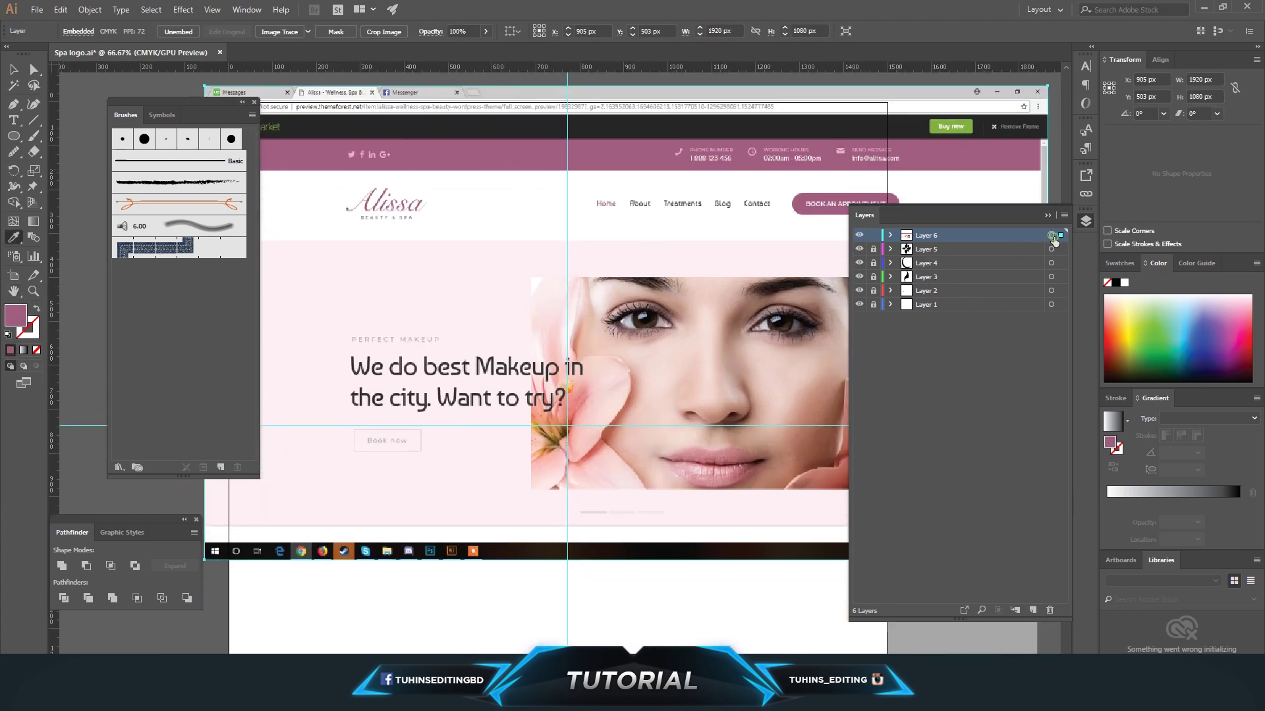
pyautogui.press('Delete')
# Save the sampled plum fill as a new global process-color swatch in CMYK mode.
pyautogui.click(81, 31)
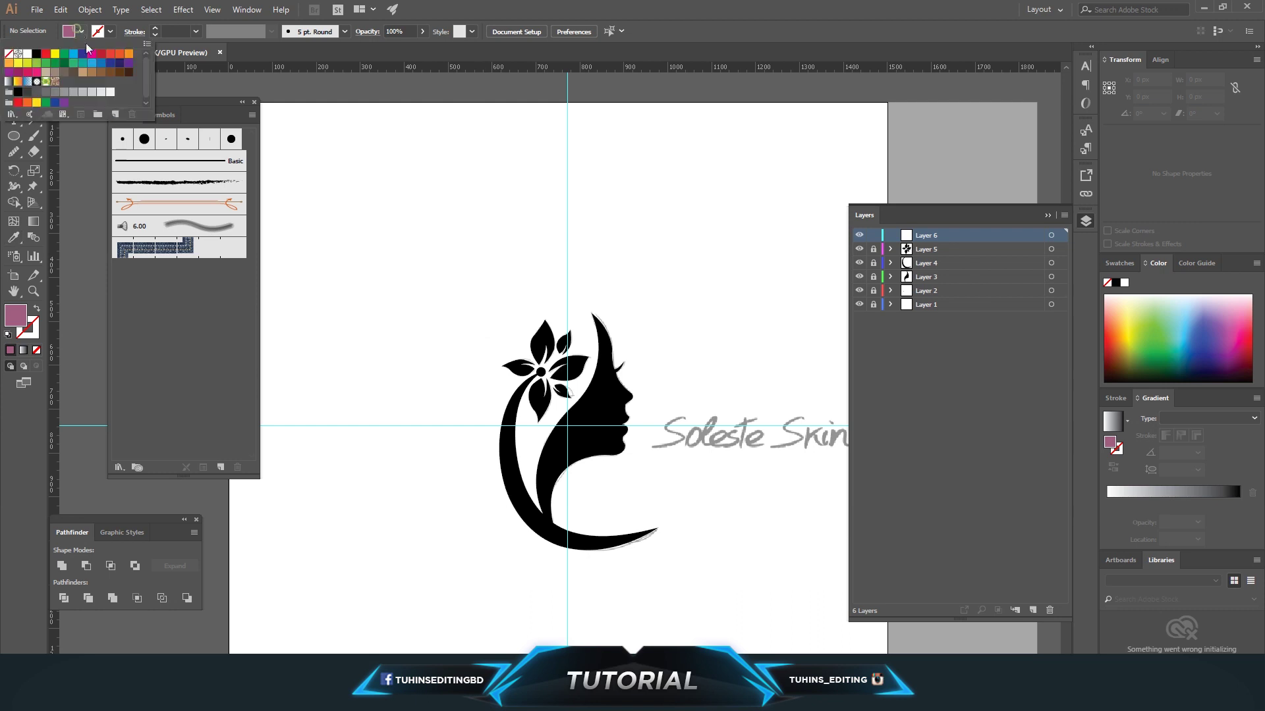
pyautogui.click(122, 115)
pyautogui.click(632, 451)
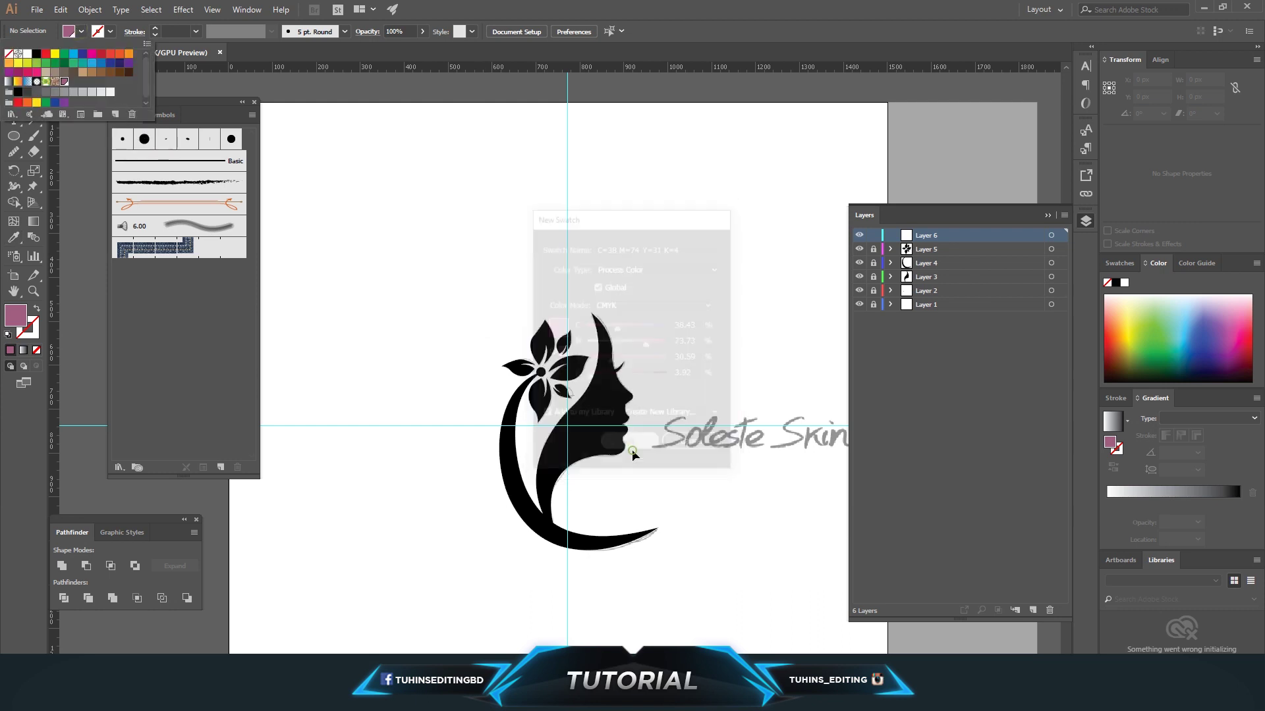
# Set the fill to a brighter, lighter pink of the same hue and save it as a second new swatch.
pyautogui.doubleClick(16, 314)
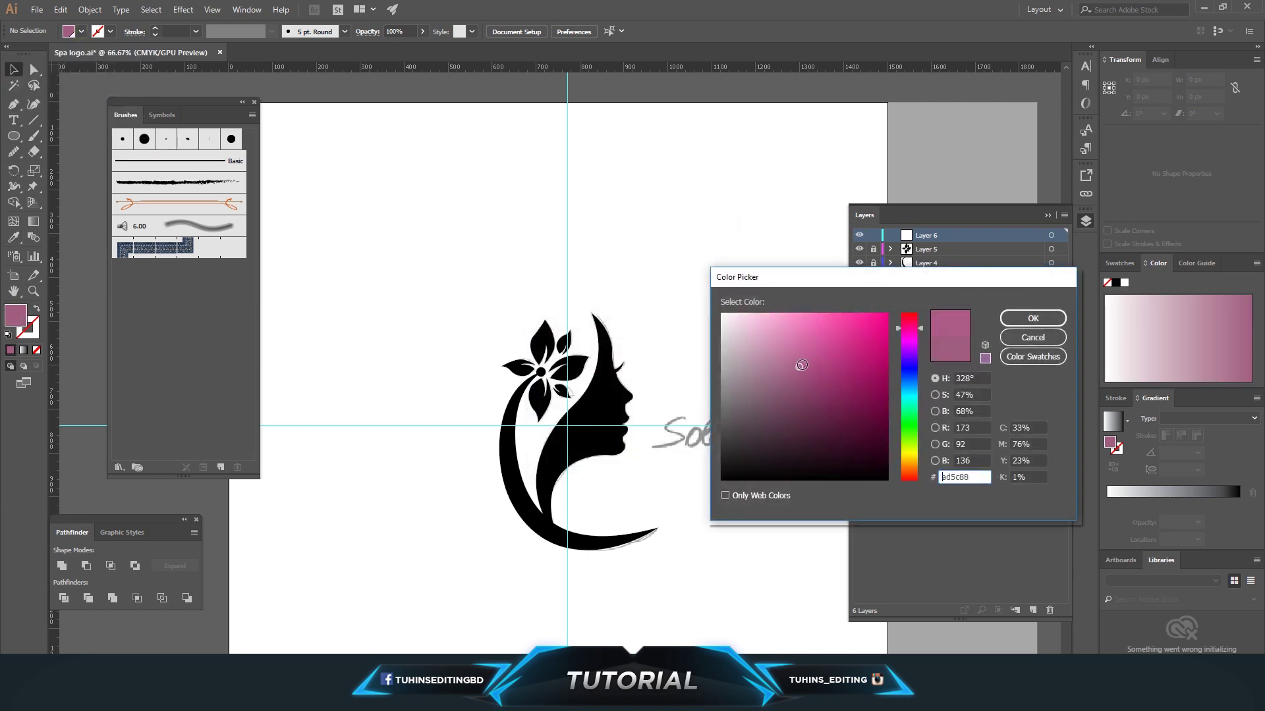
pyautogui.click(799, 339)
pyautogui.click(1032, 318)
pyautogui.click(81, 31)
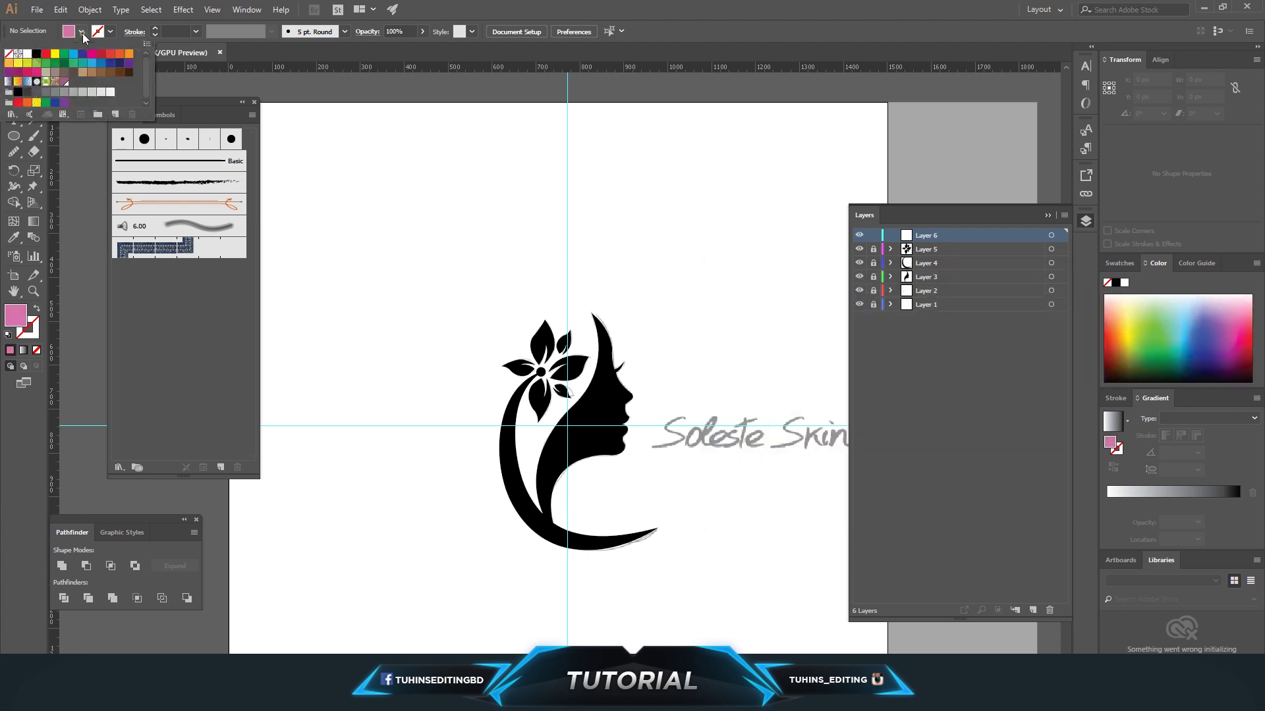
pyautogui.click(116, 116)
pyautogui.click(633, 450)
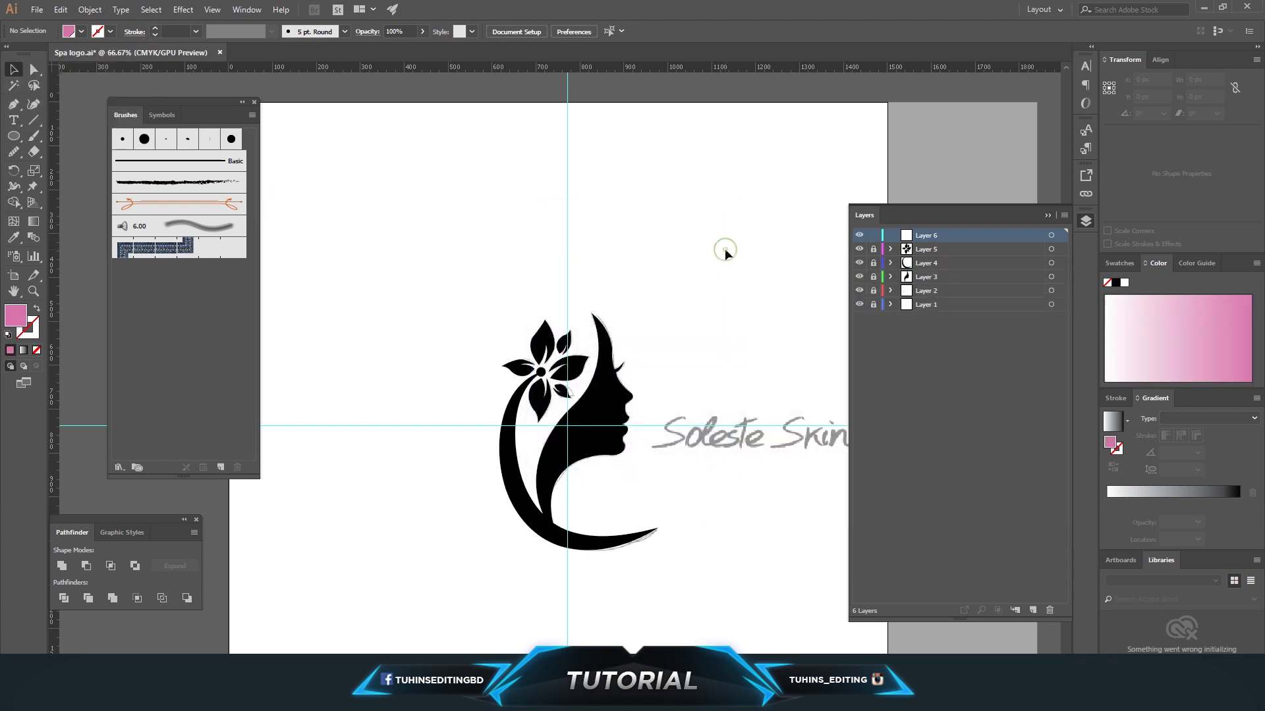
# Unlock Layers 2 through 5 so the logo shapes can be edited.
pyautogui.hotkey('ctrl', '+')
pyautogui.hotkey('ctrl', '+')
pyautogui.scroll(-3, 725, 250)
pyautogui.click(873, 249)
pyautogui.click(873, 263)
pyautogui.click(874, 290)
# Fill the woman's profile with the saved plum swatch.
pyautogui.click(681, 294)
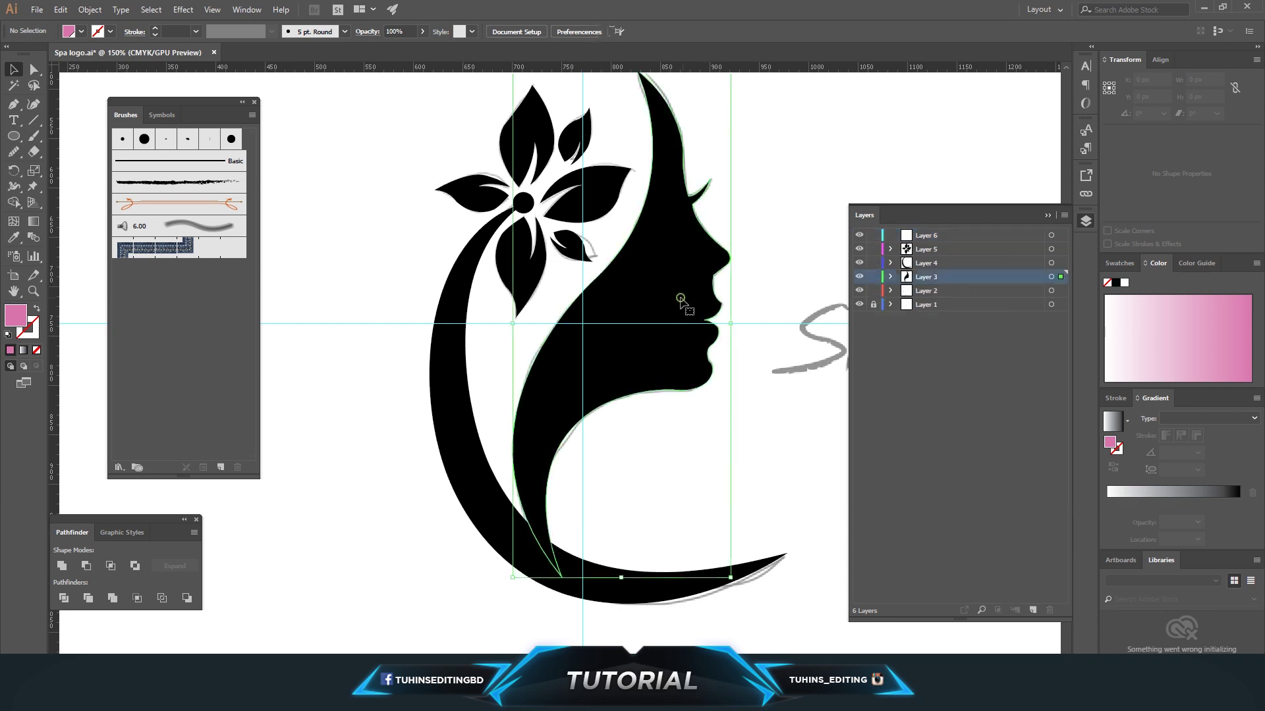
pyautogui.scroll(1, 404, 180)
pyautogui.click(81, 32)
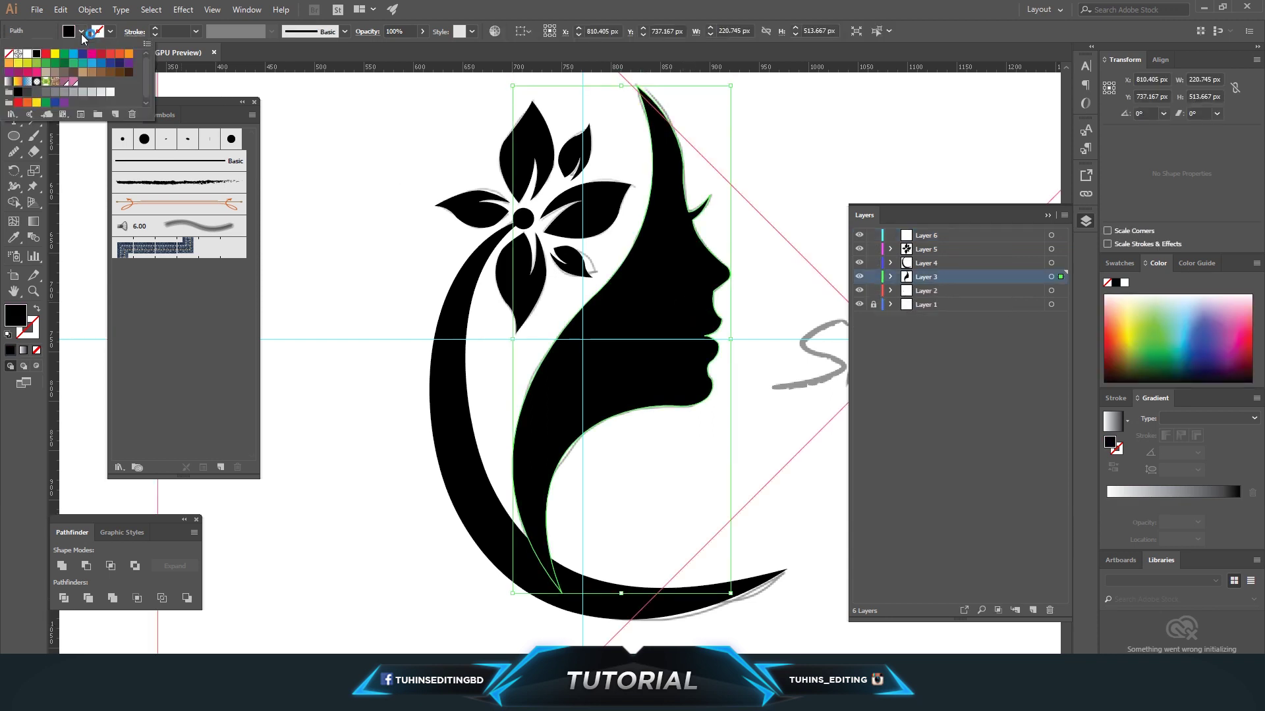
pyautogui.click(73, 82)
pyautogui.click(64, 81)
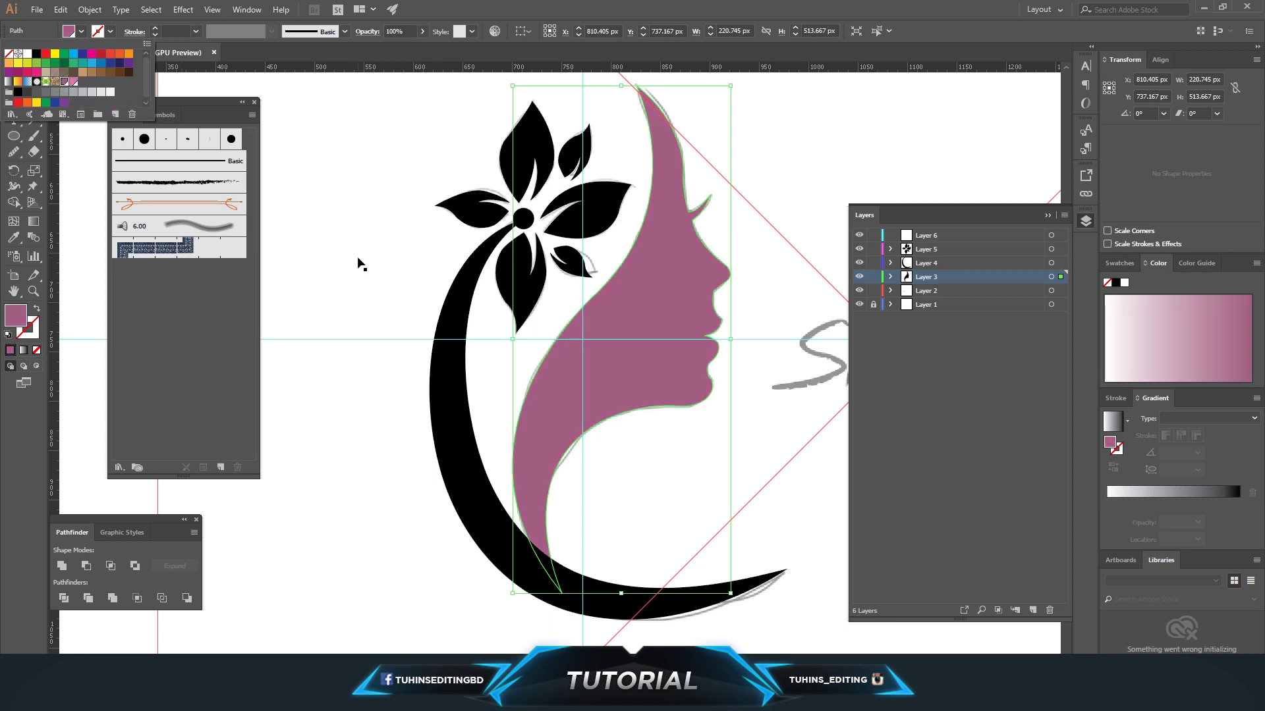
pyautogui.doubleClick(358, 258)
pyautogui.press('Escape')
# Fill the woman's profile with a linear gradient running from the saved light pink swatch to the saved plum swatch.
pyautogui.click(652, 333)
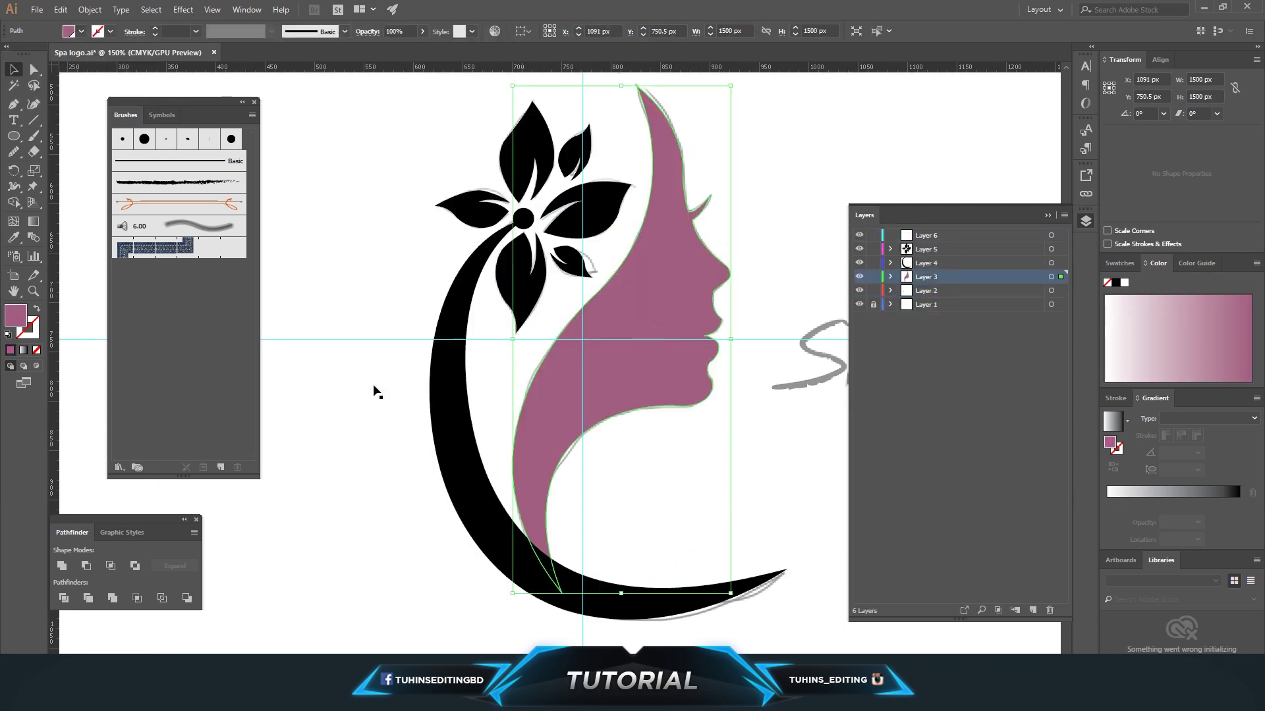
pyautogui.press('.')
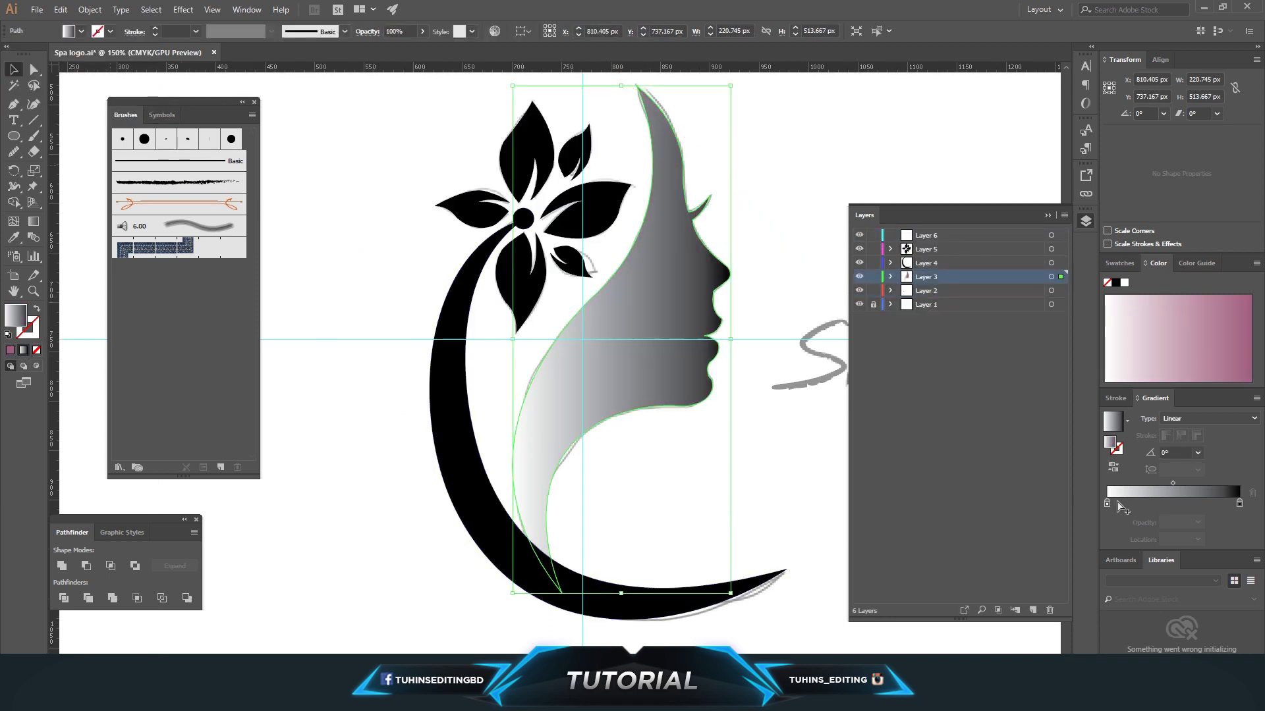
pyautogui.doubleClick(1106, 503)
pyautogui.click(1170, 563)
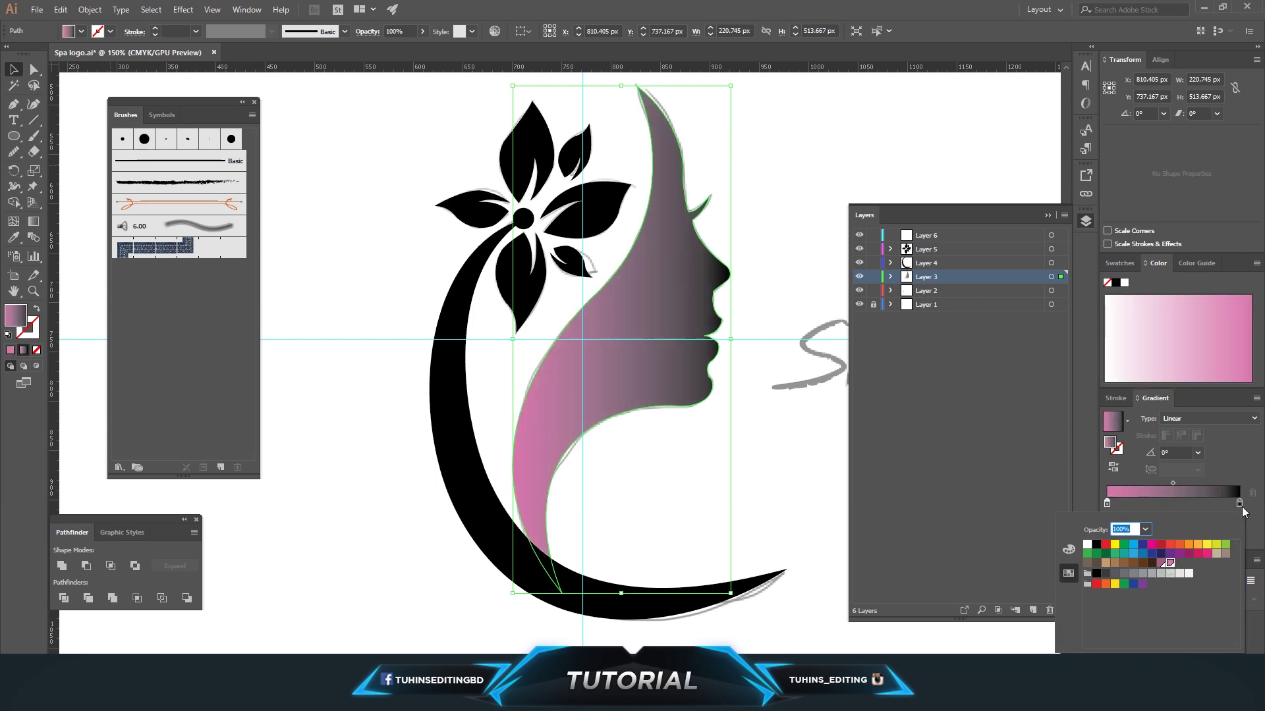
pyautogui.doubleClick(1239, 504)
pyautogui.click(1169, 563)
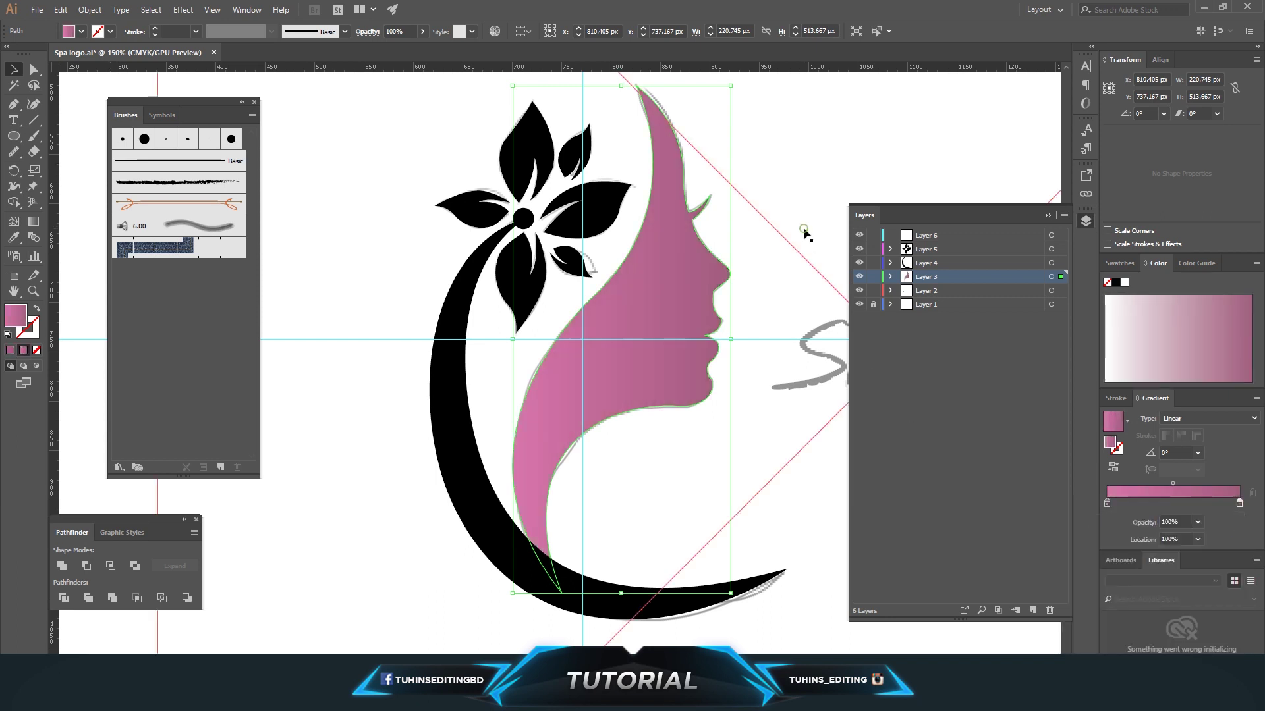
pyautogui.click(804, 229)
# Lock Layer 2 and copy the profile's pink gradient onto the curved stem with the Eyedropper.
pyautogui.click(873, 291)
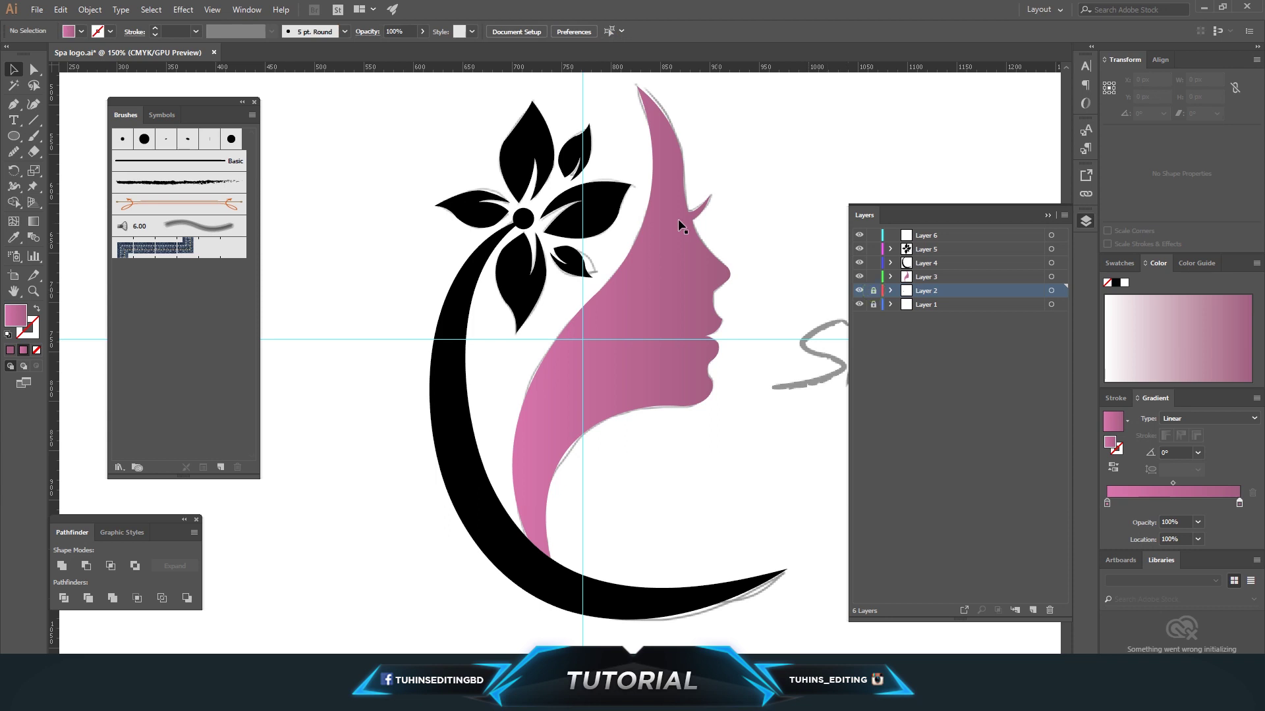
pyautogui.click(525, 562)
pyautogui.press('i')
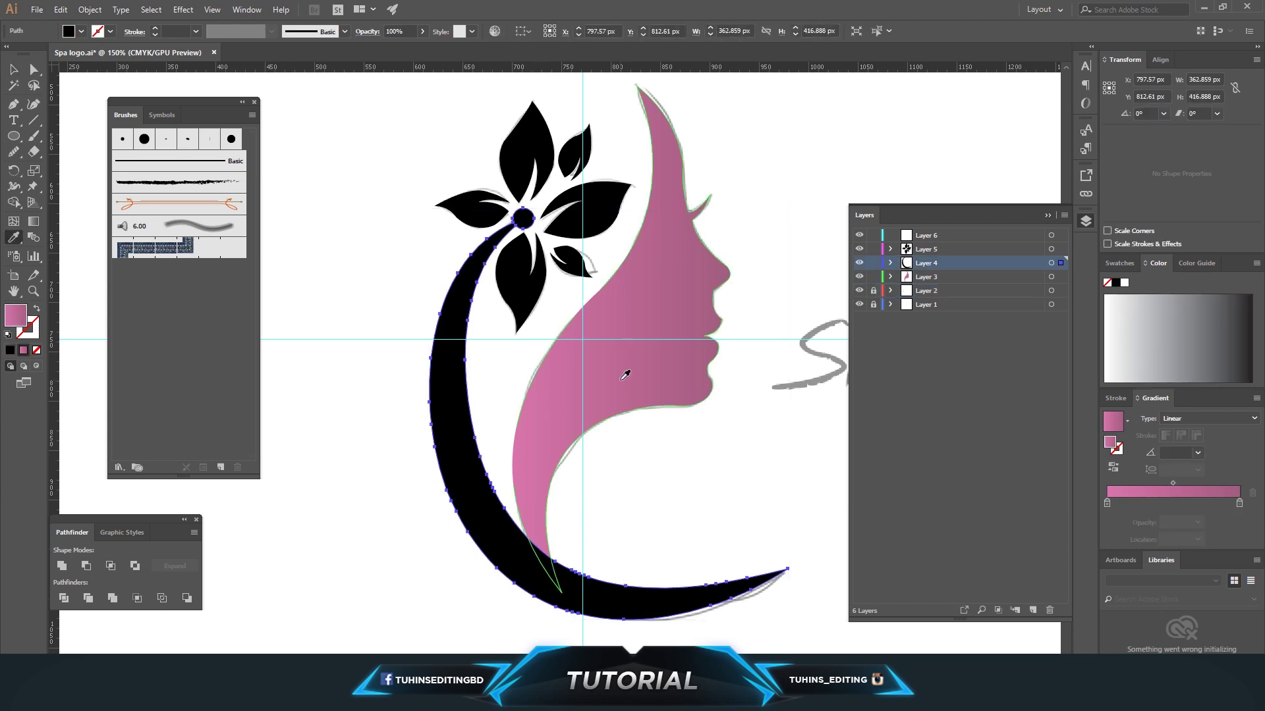
pyautogui.click(617, 381)
pyautogui.click(34, 68)
pyautogui.click(395, 287)
# Hide the sketch on Layer 2 and apply the profile's pink gradient to all six flower petals with the Eyedropper.
pyautogui.scroll(1, 389, 286)
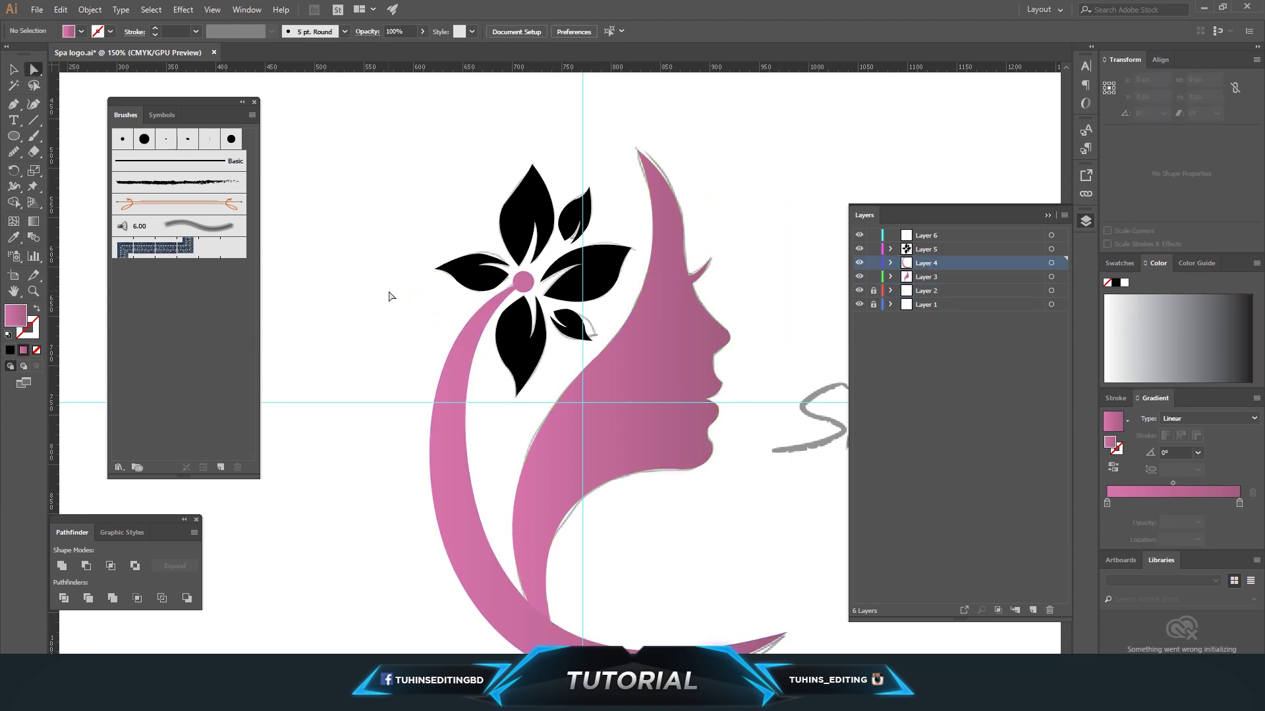
pyautogui.click(859, 290)
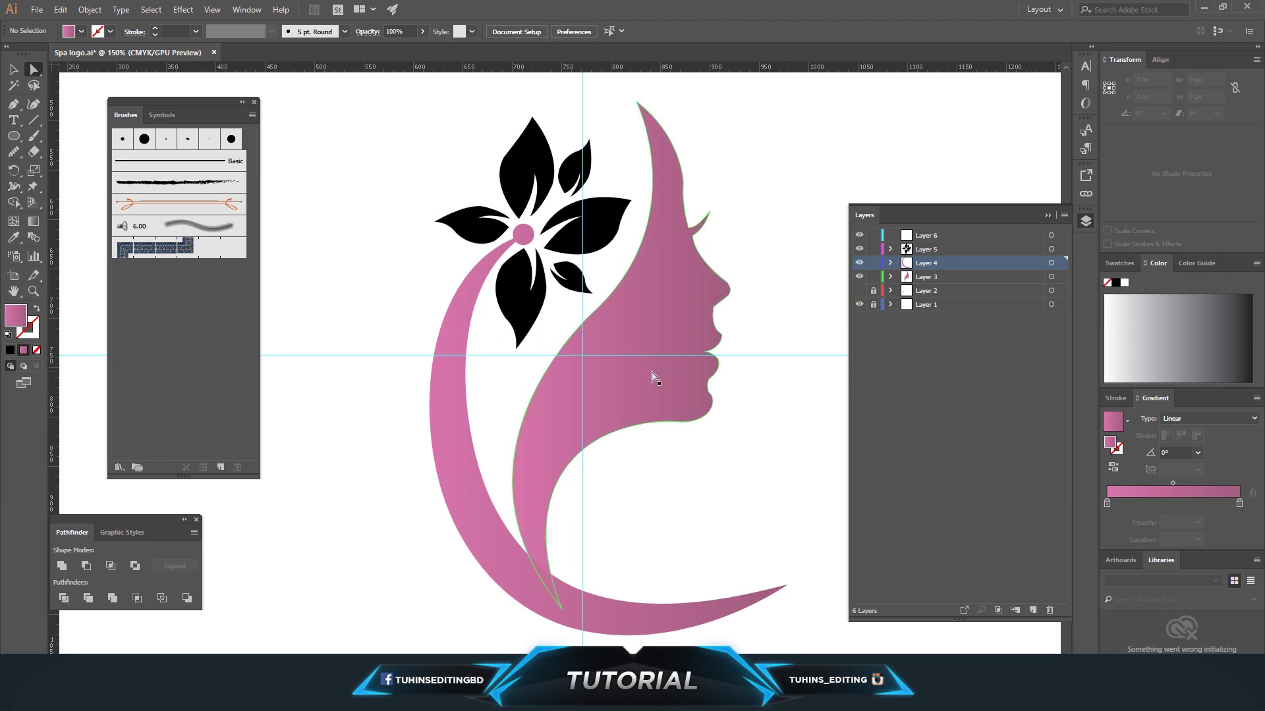
pyautogui.scroll(1, 655, 367)
pyautogui.click(522, 302)
pyautogui.keyDown('shift'); pyautogui.click(596, 252); pyautogui.keyUp('shift')
pyautogui.keyDown('shift'); pyautogui.click(527, 198); pyautogui.keyUp('shift')
pyautogui.keyDown('shift'); pyautogui.click(467, 233); pyautogui.keyUp('shift')
pyautogui.keyDown('shift'); pyautogui.click(574, 179); pyautogui.keyUp('shift')
pyautogui.keyDown('shift'); pyautogui.click(570, 293); pyautogui.keyUp('shift')
pyautogui.press('i')
pyautogui.click(666, 341)
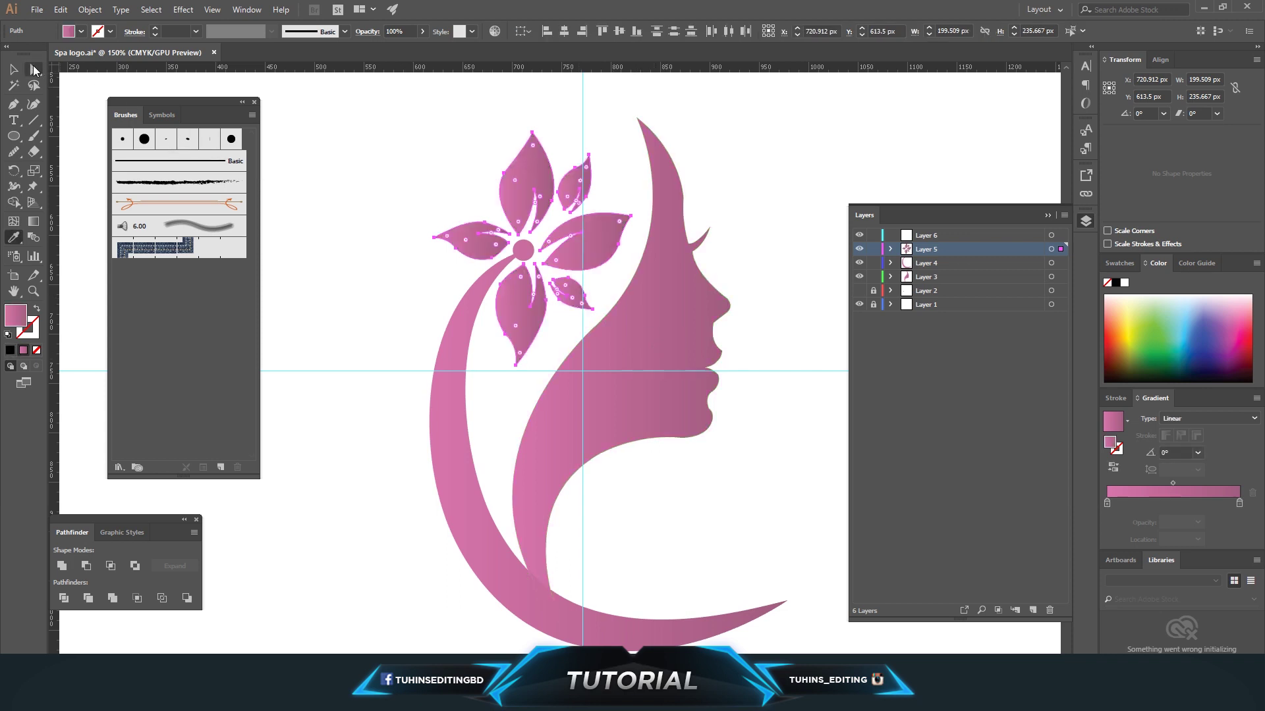
pyautogui.click(34, 70)
pyautogui.click(386, 278)
# Examine the recolored logo at different zoom levels, checking the curved stem where it meets the profile.
pyautogui.hotkey('ctrl', '-')
pyautogui.hotkey('ctrl', '-')
pyautogui.hotkey('ctrl', '-')
pyautogui.hotkey('ctrl', '-')
pyautogui.hotkey('ctrl', '+')
pyautogui.hotkey('ctrl', '+')
pyautogui.hotkey('ctrl', '+')
pyautogui.hotkey('ctrl', '+')
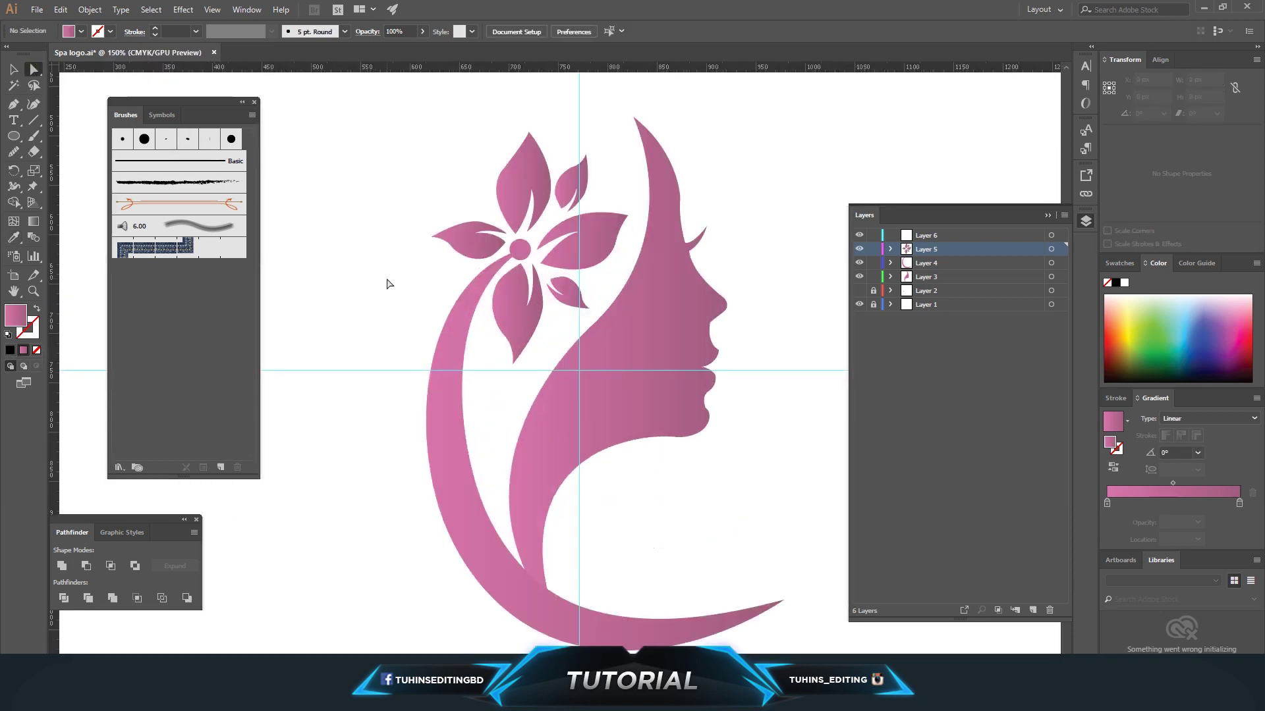
pyautogui.click(459, 464)
pyautogui.scroll(-2, 461, 463)
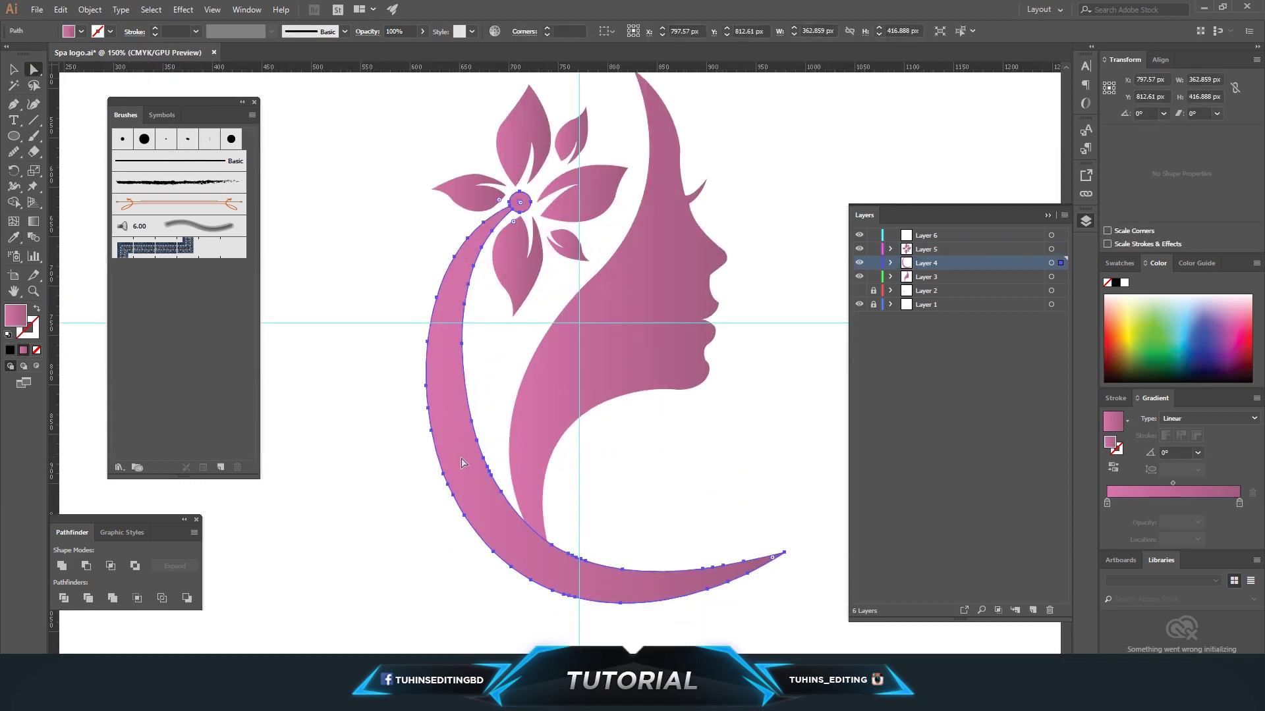
pyautogui.click(661, 471)
pyautogui.scroll(1, 663, 472)
pyautogui.click(489, 518)
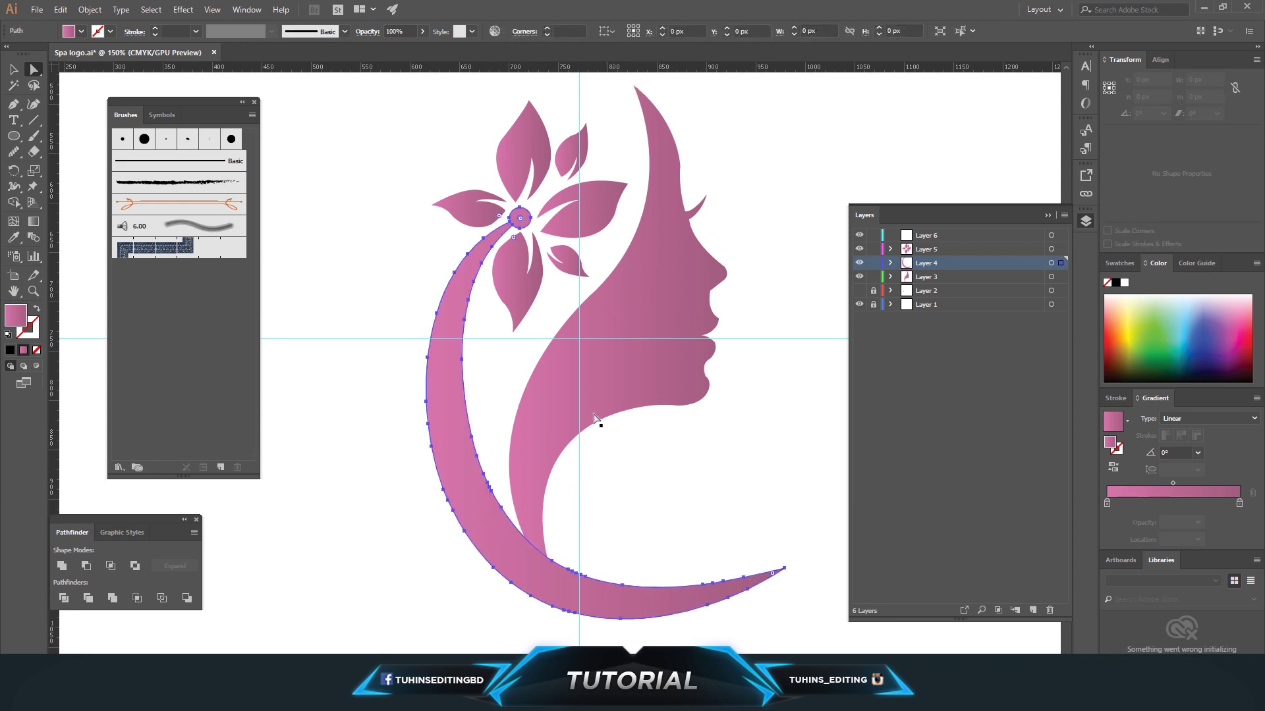
pyautogui.click(700, 450)
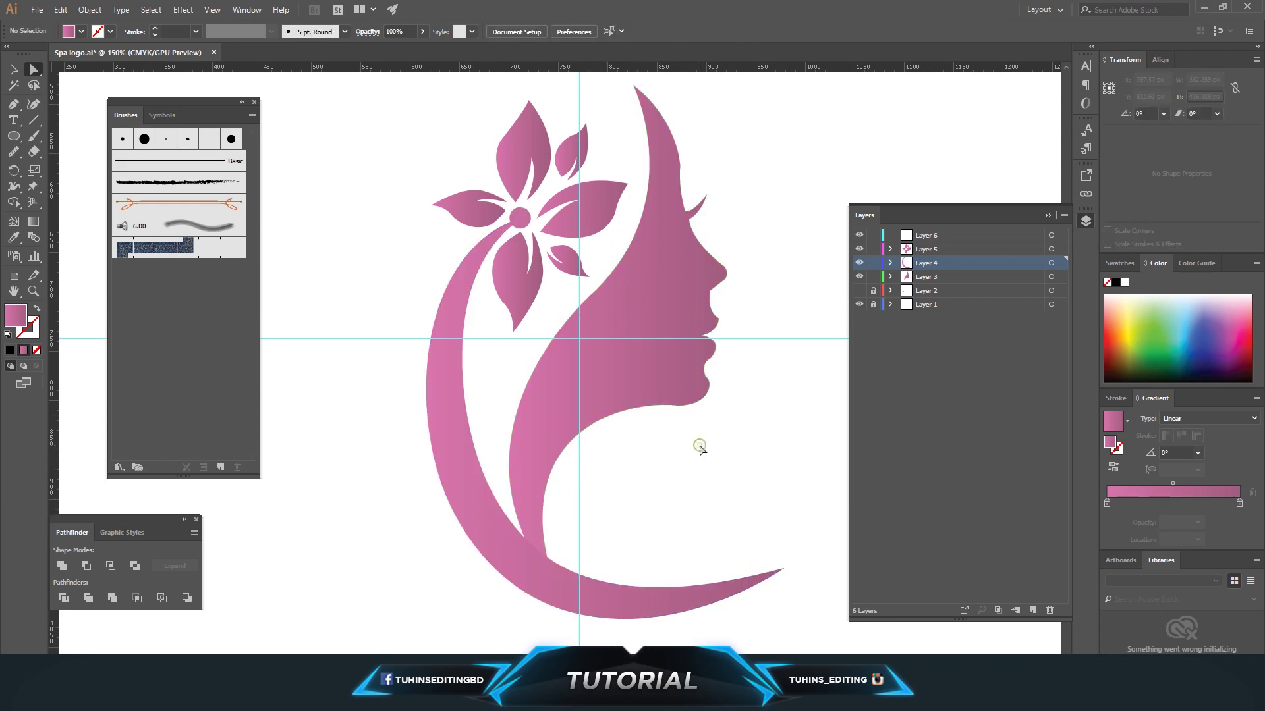
# Lighten the pink starting stop of the profile's gradient to a tint of about 71%.
pyautogui.click(652, 291)
pyautogui.doubleClick(1107, 504)
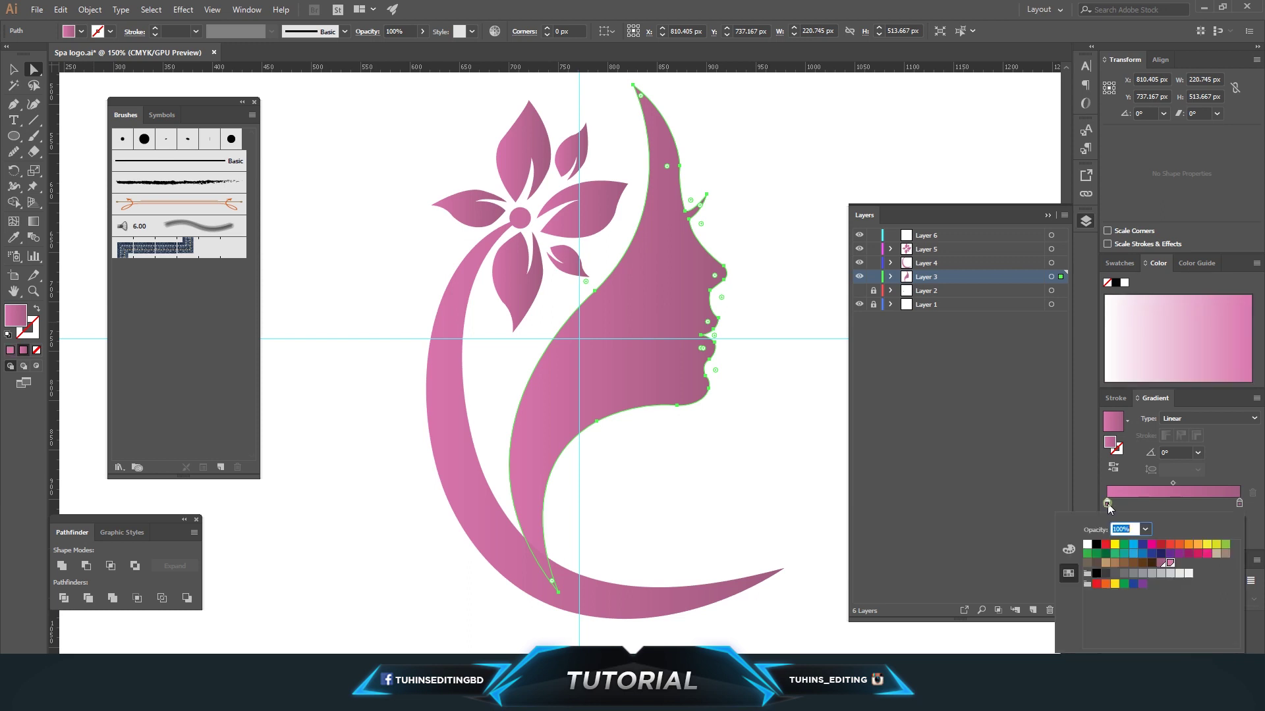
pyautogui.click(1067, 551)
pyautogui.click(1068, 572)
pyautogui.click(1239, 505)
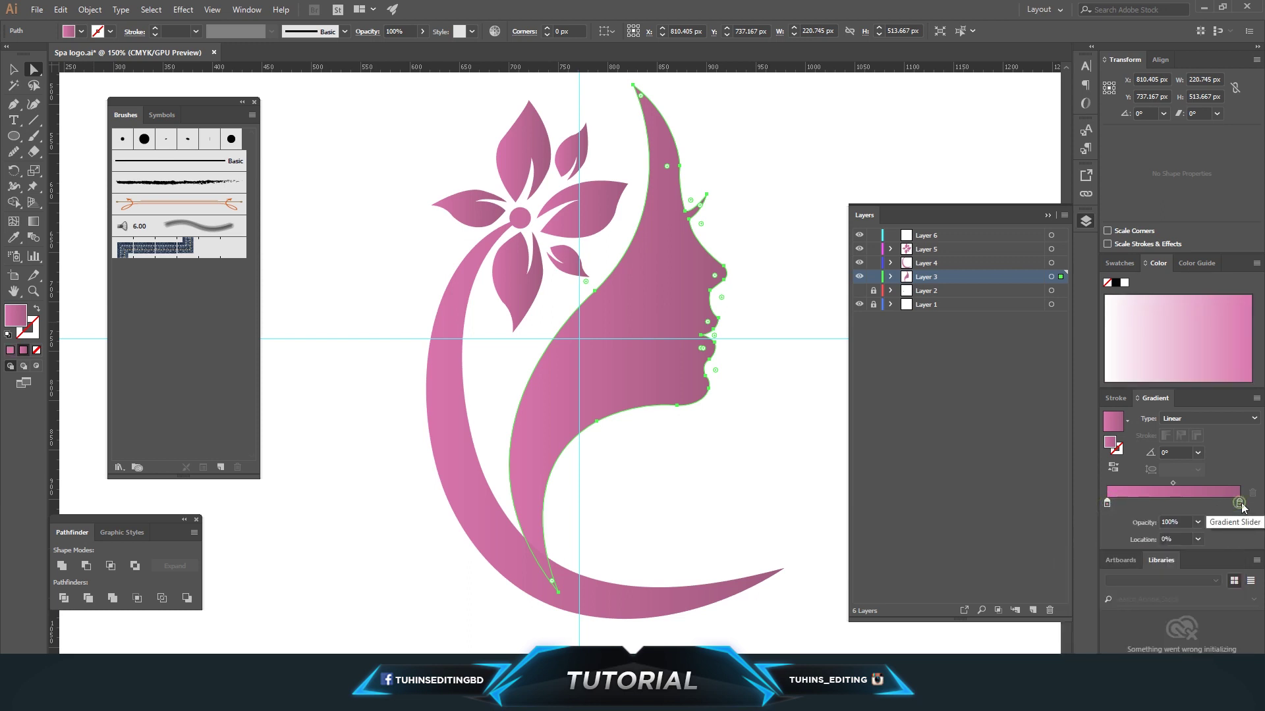
pyautogui.doubleClick(1107, 504)
pyautogui.click(1069, 550)
pyautogui.click(1200, 632)
pyautogui.click(1186, 632)
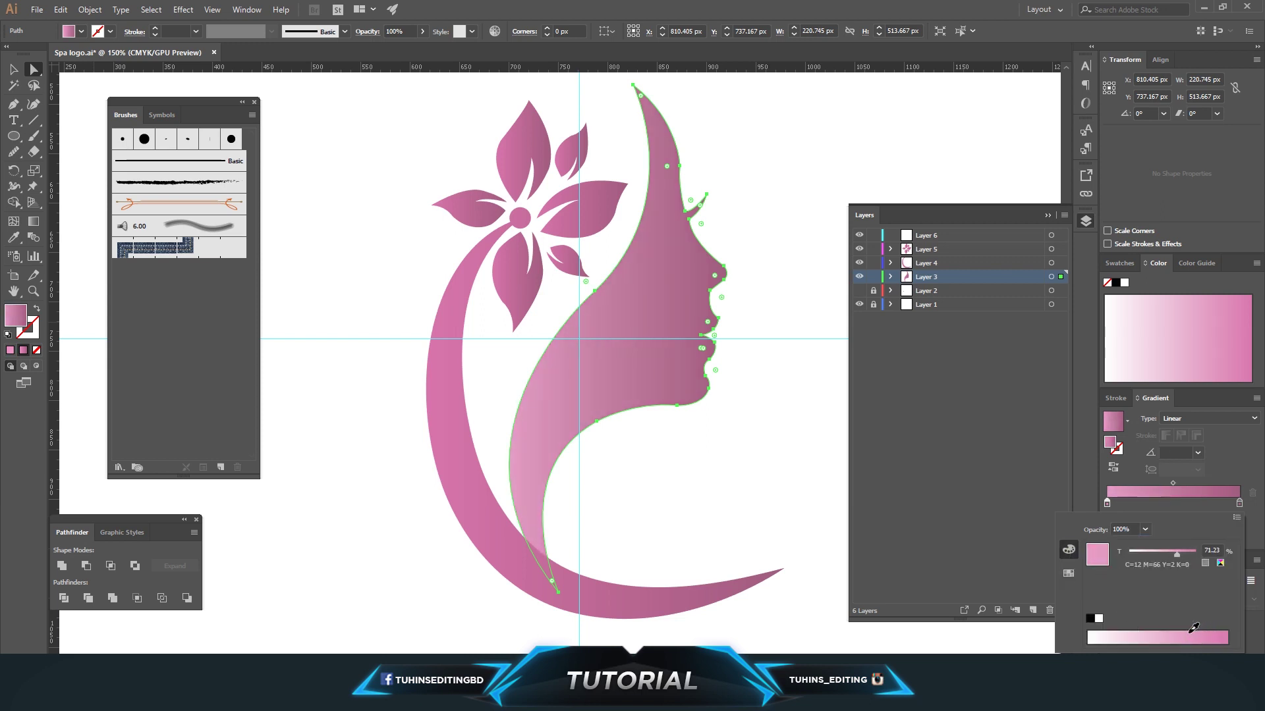
# Duplicate the curved stem and offset the copy up and to the right so it crosses the lower end of the profile.
pyautogui.click(330, 254)
pyautogui.click(334, 250)
pyautogui.hotkey('ctrl', '0')
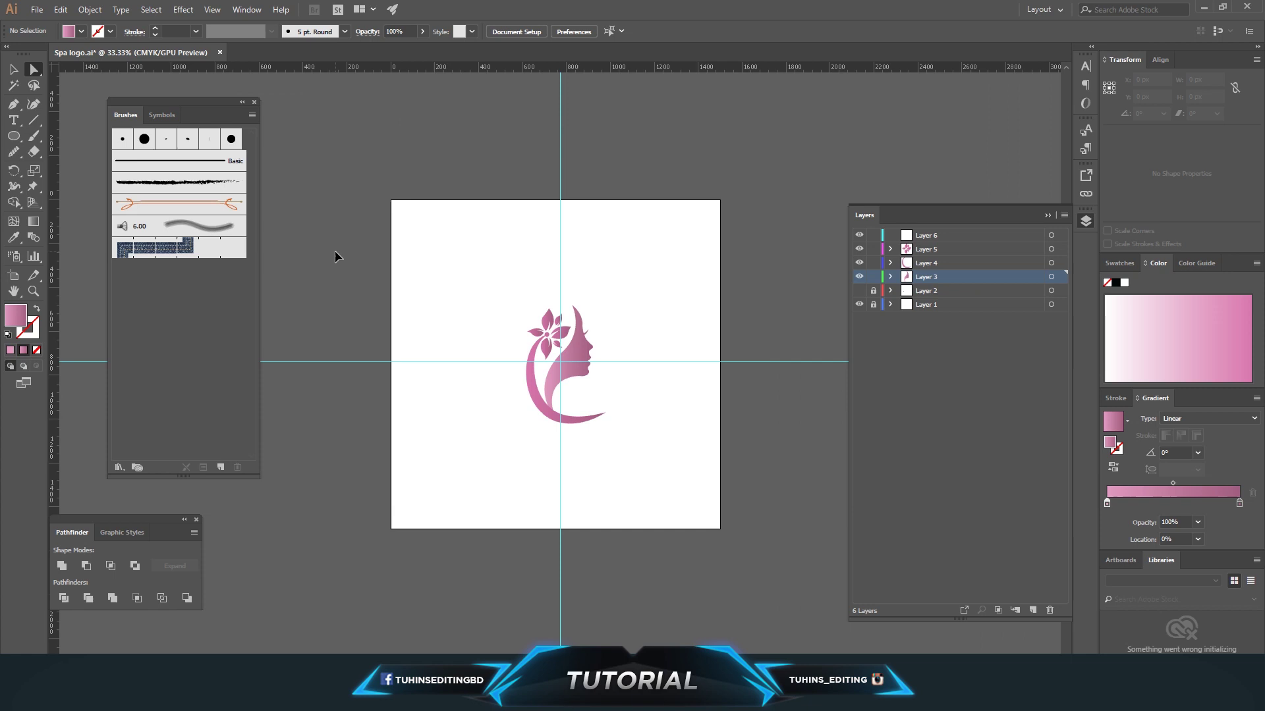
pyautogui.hotkey('ctrl', '+')
pyautogui.hotkey('ctrl', '+')
pyautogui.hotkey('ctrl', '+')
pyautogui.hotkey('ctrl', '+')
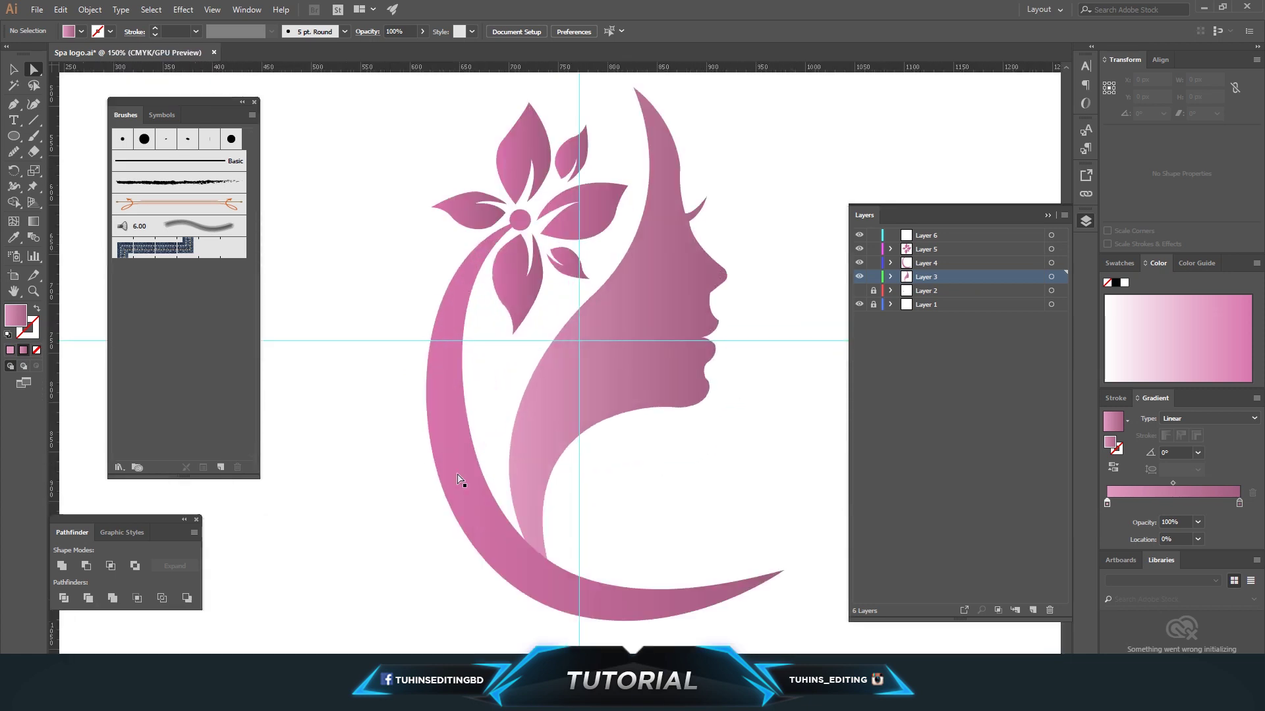
pyautogui.click(461, 480)
pyautogui.hotkey('ctrl', 'c')
pyautogui.hotkey('ctrl', 'v')
pyautogui.moveTo(522, 543); pyautogui.dragTo(610, 555)
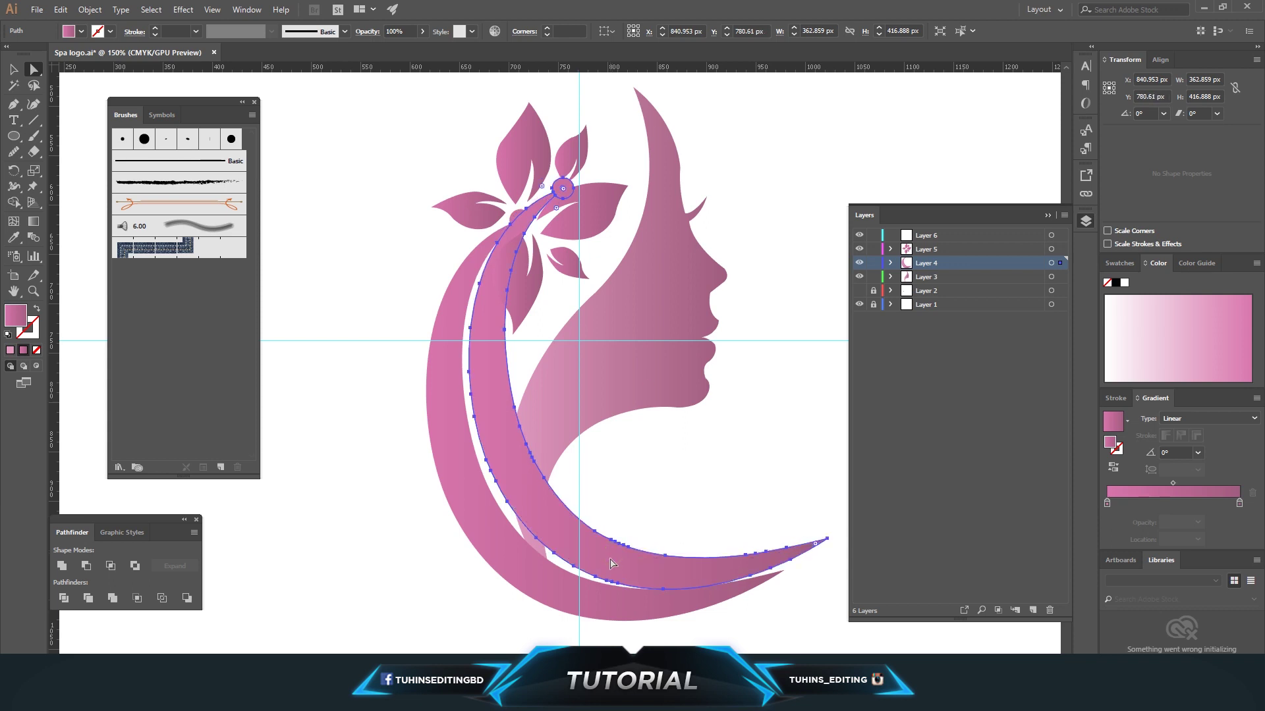
# Select the stem copy and the profile and remove the parts outside the profile and its lower tip with the Shape Builder.
pyautogui.click(672, 517)
pyautogui.click(628, 381)
pyautogui.keyDown('shift'); pyautogui.click(509, 440); pyautogui.keyUp('shift')
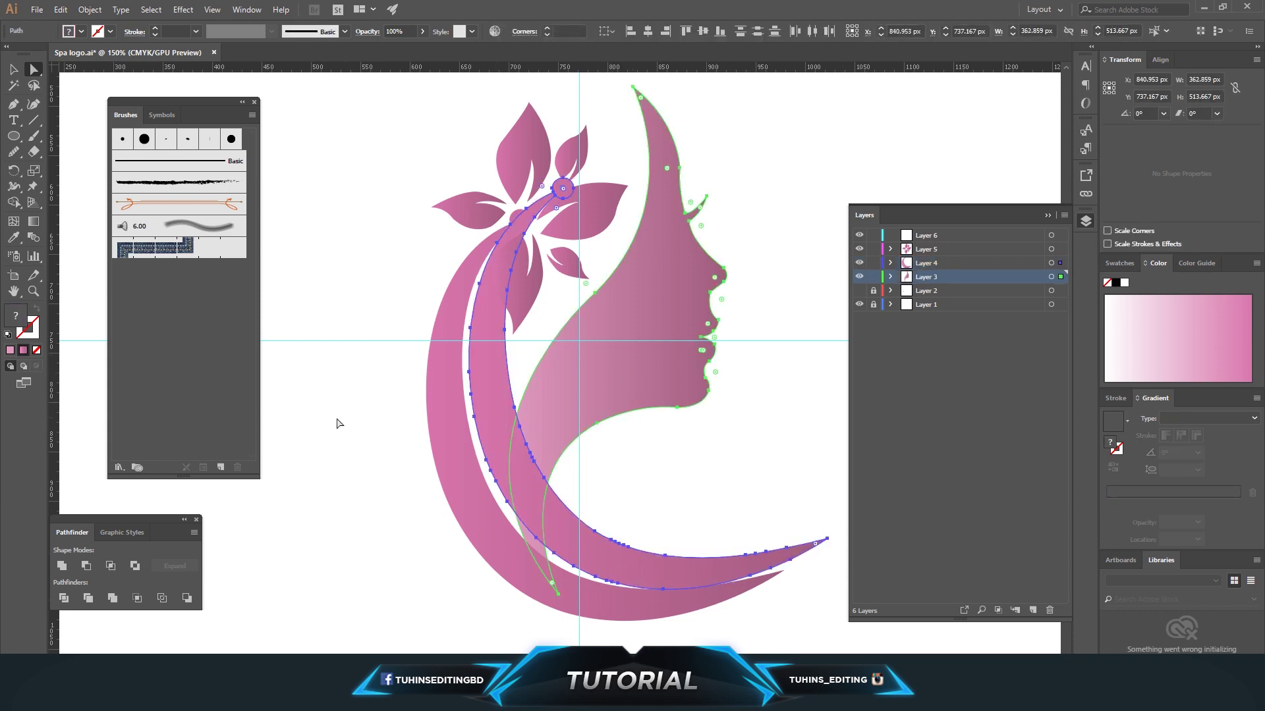
pyautogui.click(14, 202)
pyautogui.keyDown('alt'); pyautogui.click(492, 373); pyautogui.keyUp('alt')
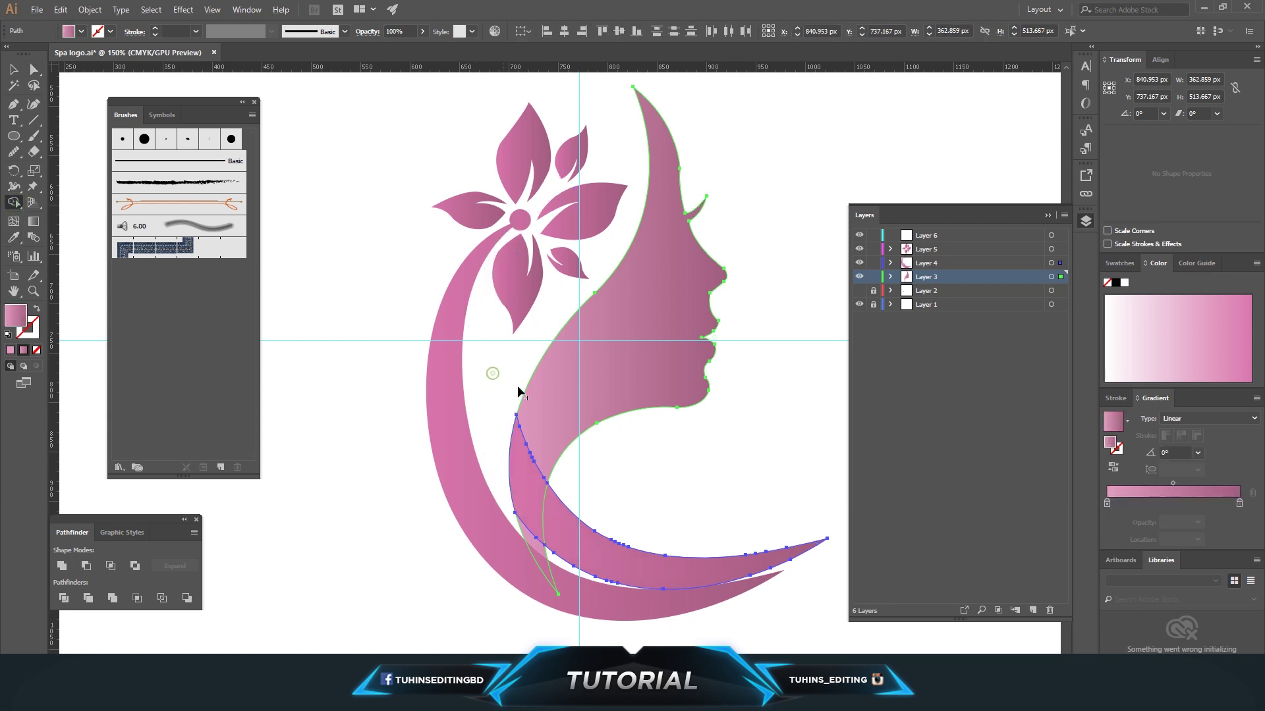
pyautogui.moveTo(543, 548)
pyautogui.mouseDown()
pyautogui.moveTo(758, 559)
pyautogui.moveTo(699, 543)
pyautogui.mouseUp()
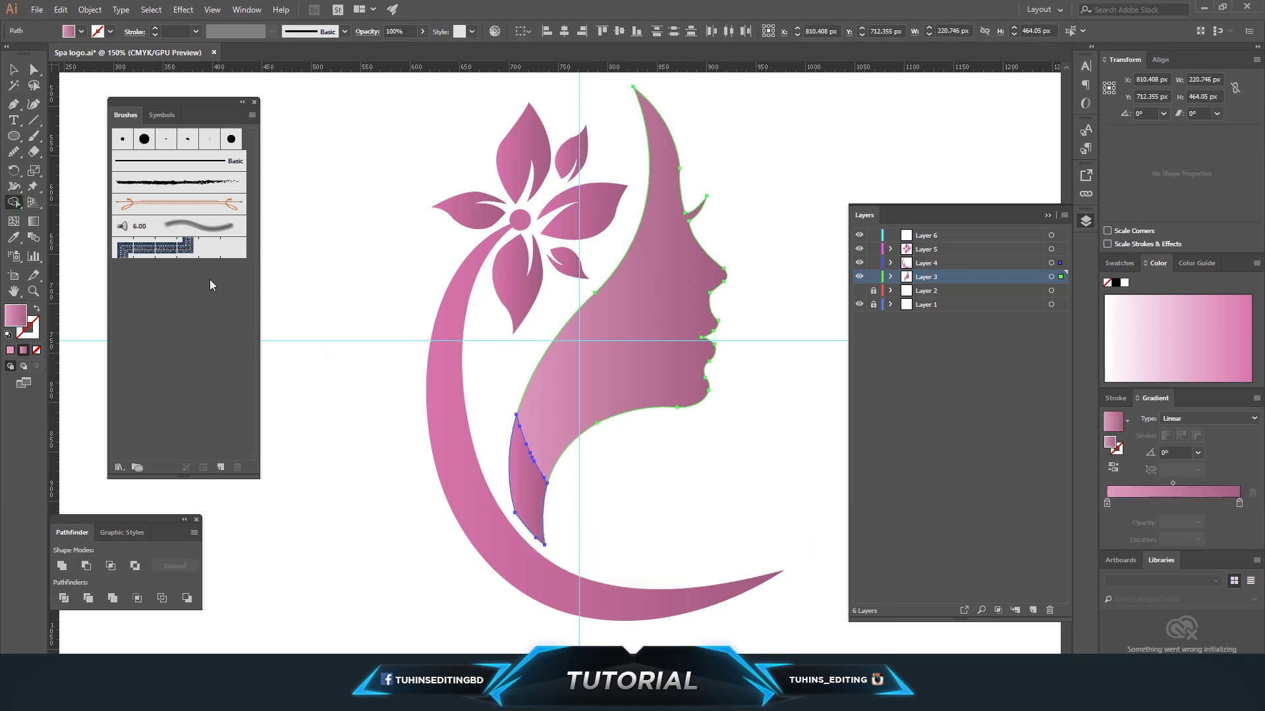
# Unite the profile with the remaining piece of the stem copy at its lower end using Pathfinder.
pyautogui.click(32, 70)
pyautogui.click(343, 356)
pyautogui.moveTo(549, 565); pyautogui.dragTo(480, 592)
pyautogui.hotkey('ctrl', 'z')
pyautogui.click(692, 467)
pyautogui.click(624, 382)
pyautogui.keyDown('shift'); pyautogui.click(528, 475); pyautogui.keyUp('shift')
pyautogui.click(625, 403)
pyautogui.keyDown('shift'); pyautogui.click(528, 474); pyautogui.keyUp('shift')
pyautogui.click(62, 565)
pyautogui.click(340, 539)
# Examine the merged profile and its gap to the curved stem at several zoom levels.
pyautogui.hotkey('ctrl', '-')
pyautogui.hotkey('ctrl', '-')
pyautogui.hotkey('ctrl', '-')
pyautogui.hotkey('ctrl', '-')
pyautogui.hotkey('ctrl', '+')
pyautogui.hotkey('ctrl', '+')
pyautogui.hotkey('ctrl', '+')
pyautogui.hotkey('ctrl', '+')
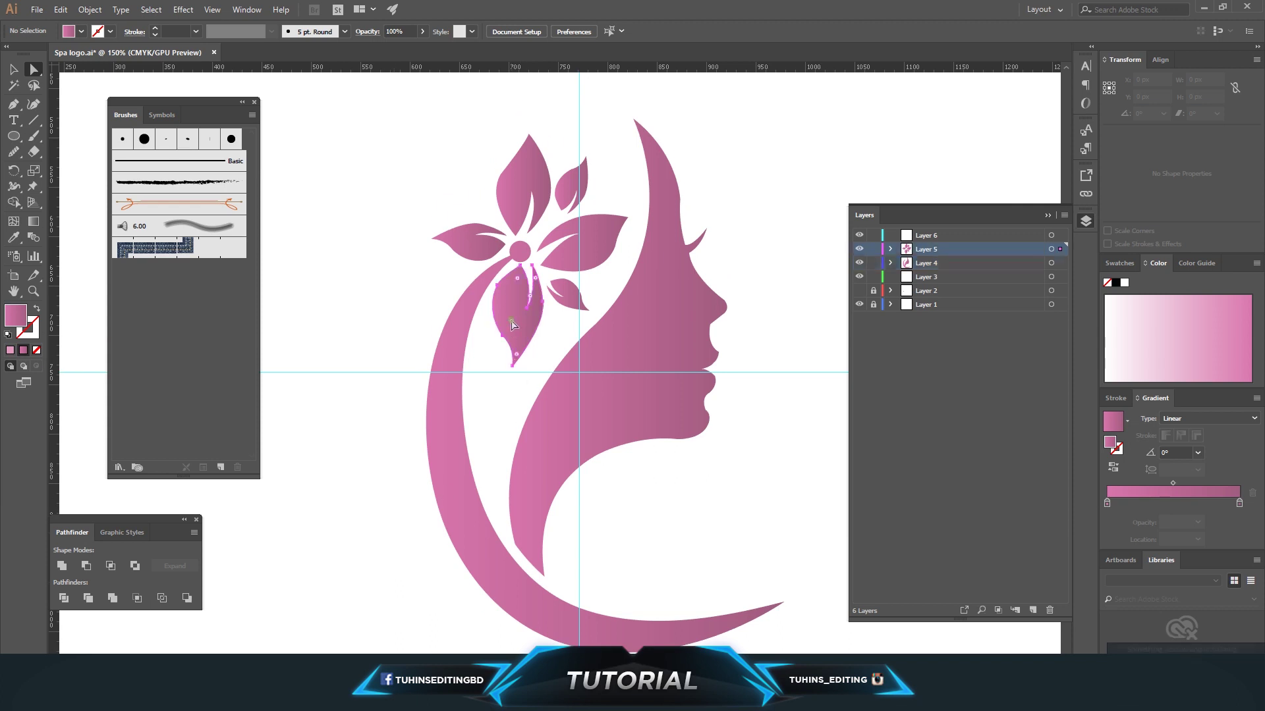
# Select all six flower petals and change their gradient type to Radial.
pyautogui.scroll(2, 511, 320)
pyautogui.click(528, 227)
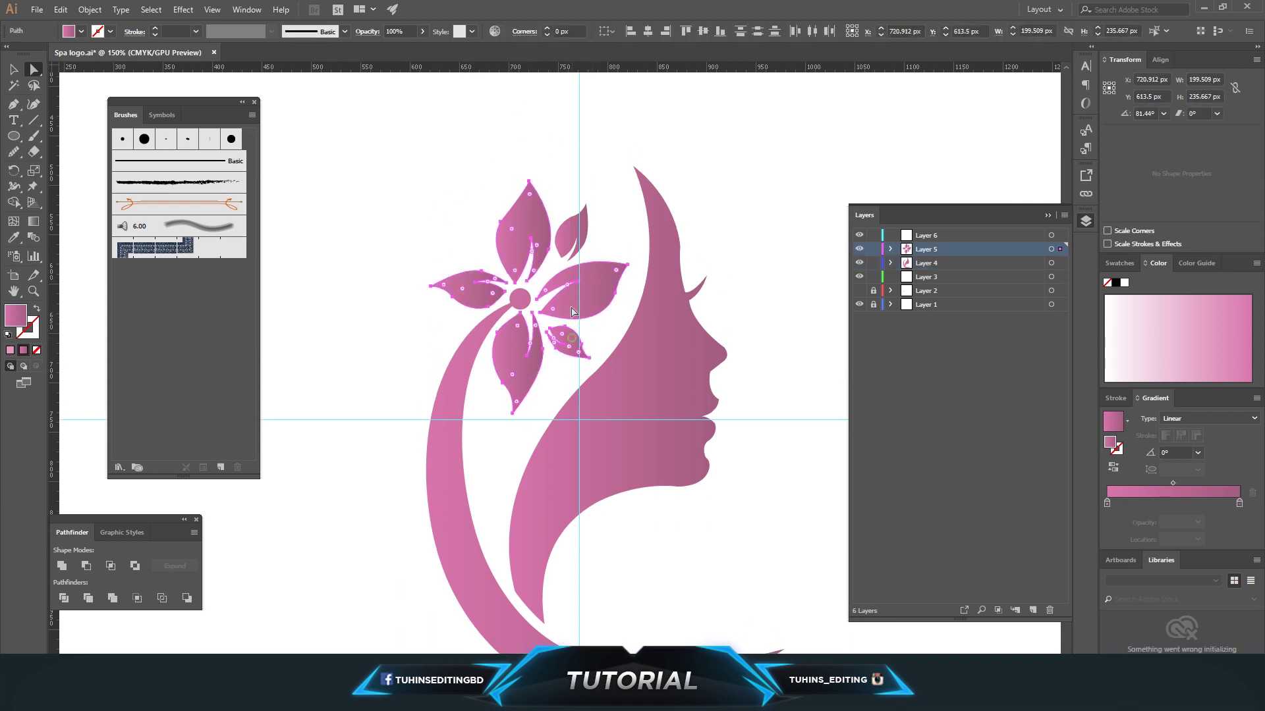
pyautogui.click(1197, 418)
pyautogui.click(1197, 434)
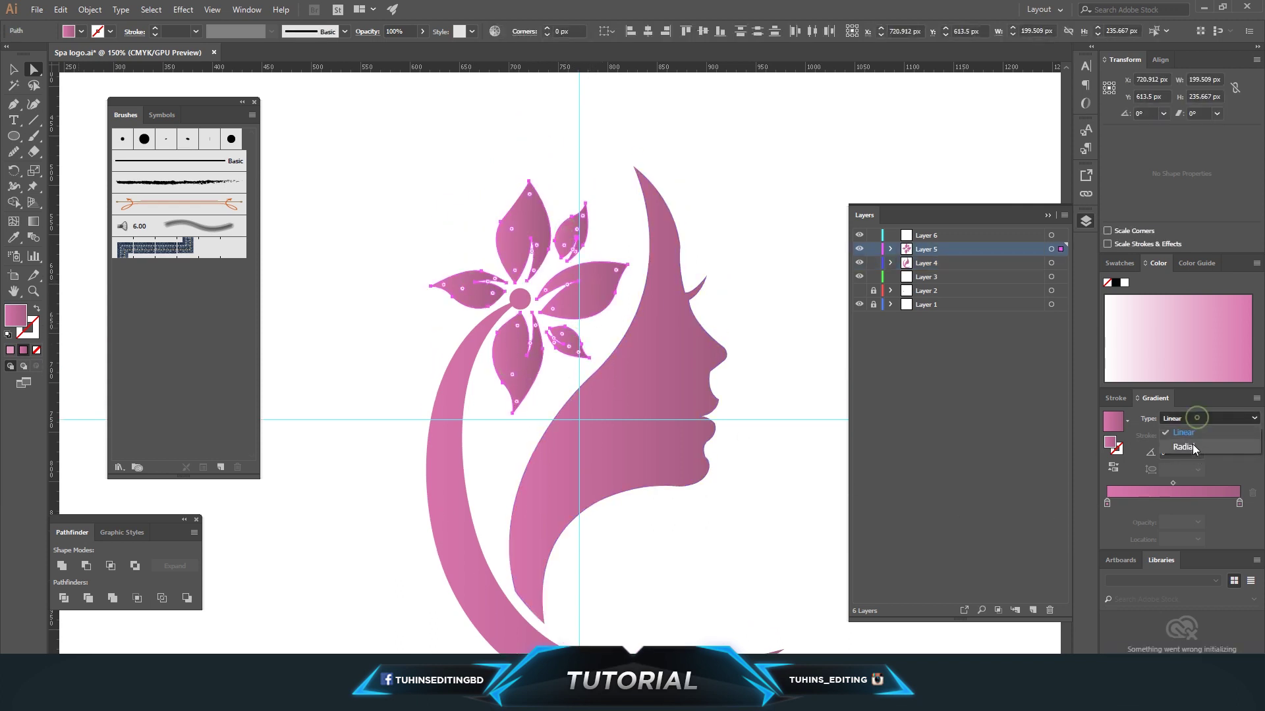
pyautogui.click(734, 271)
# Show the sketch on Layer 2 for reference beside the whole logo.
pyautogui.hotkey('ctrl', '-')
pyautogui.hotkey('ctrl', '-')
pyautogui.hotkey('ctrl', '-')
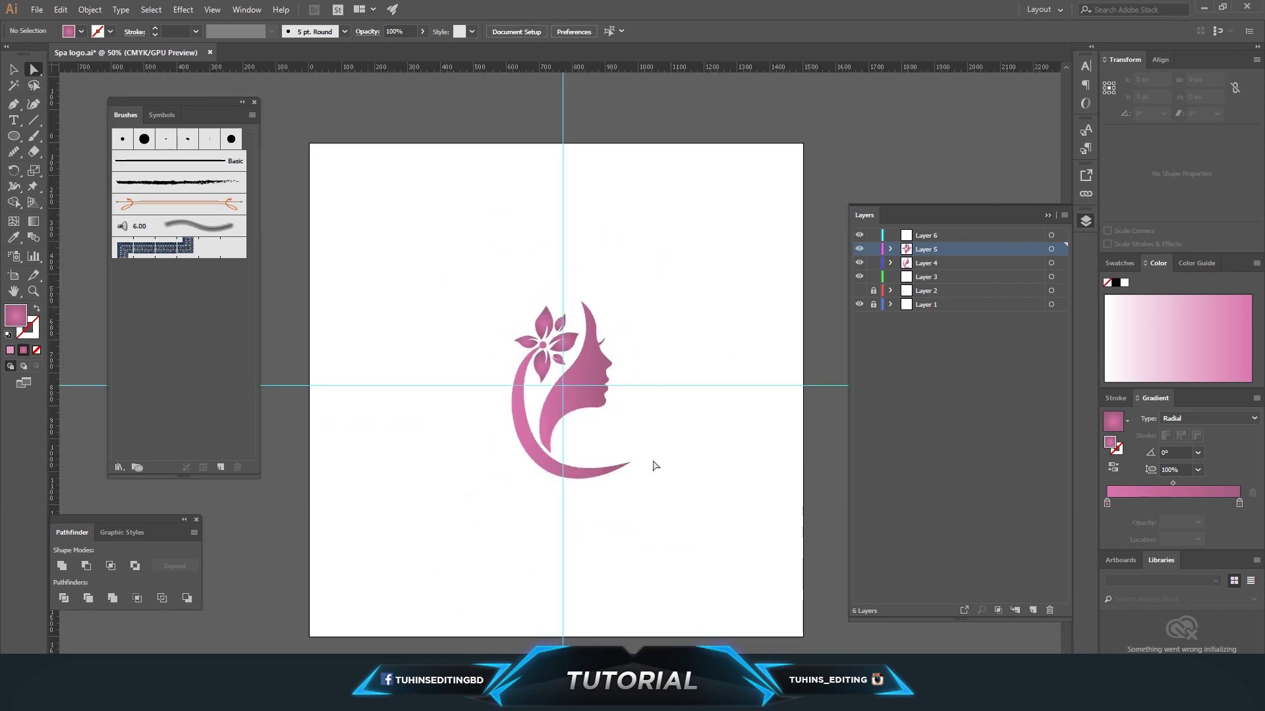
pyautogui.click(604, 475)
pyautogui.click(658, 419)
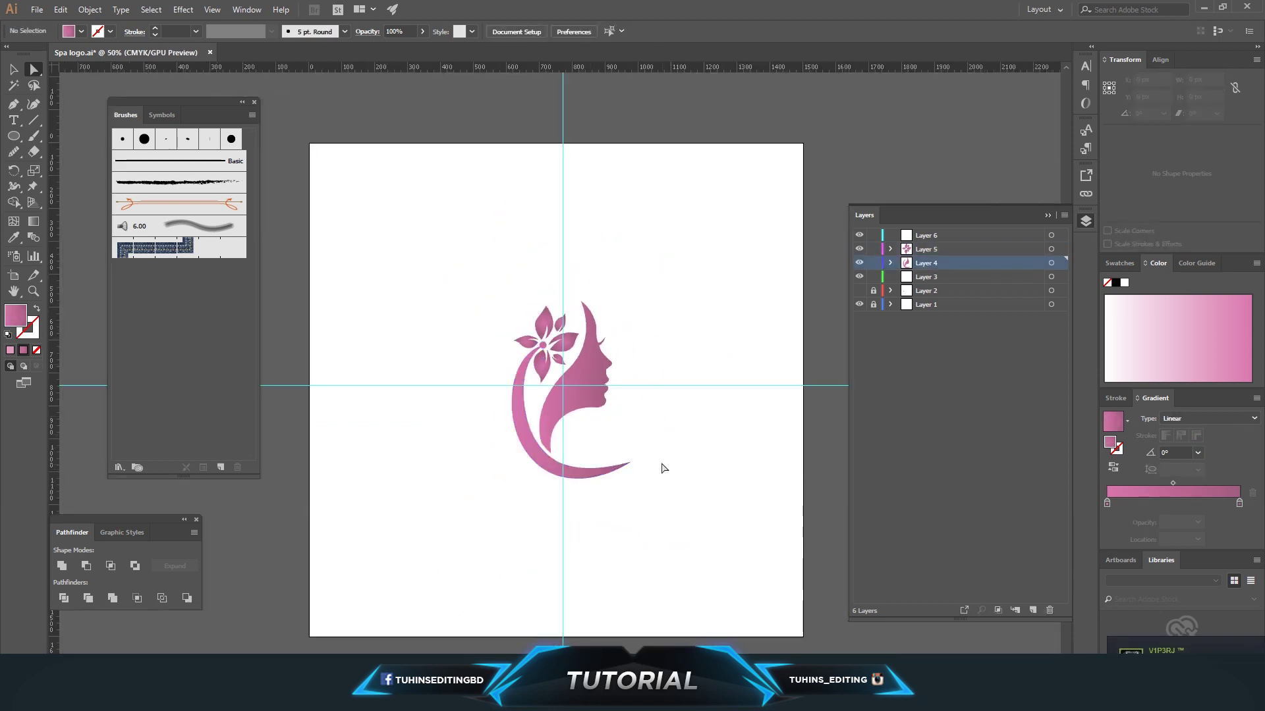
pyautogui.moveTo(453, 290); pyautogui.dragTo(714, 530)
pyautogui.click(808, 416)
pyautogui.click(859, 291)
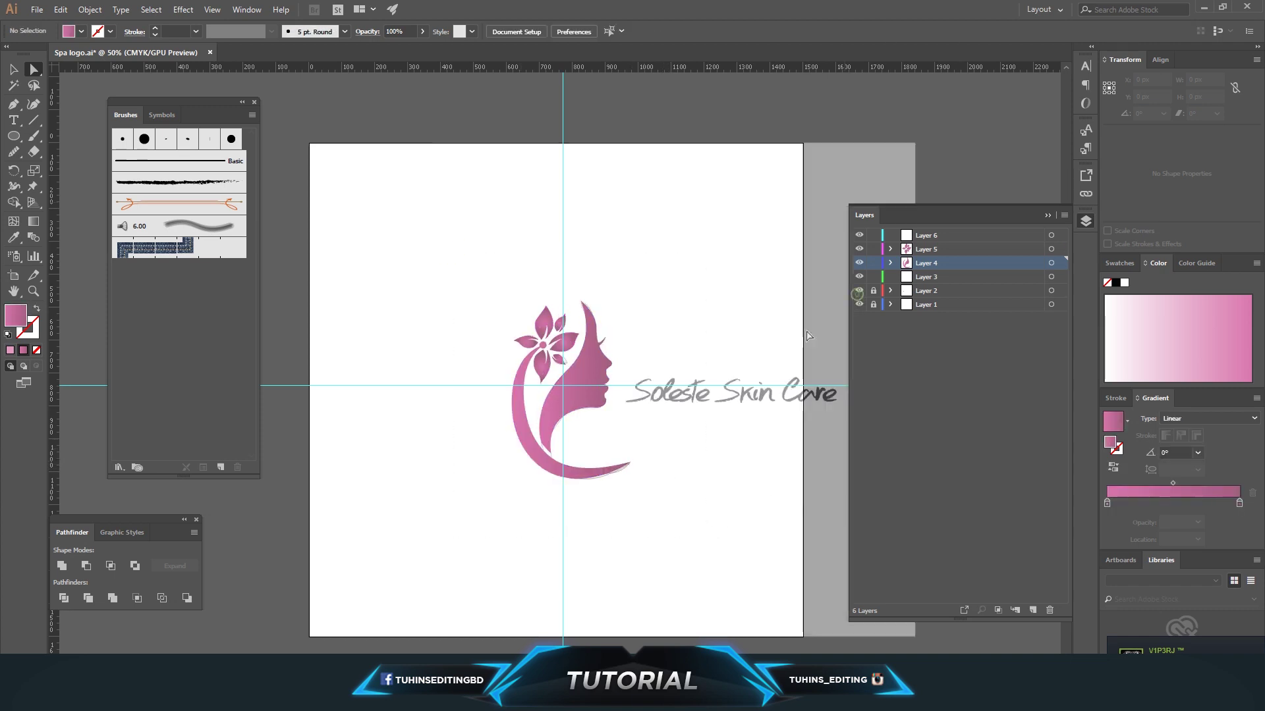
# Scale the whole flower, stem and profile artwork down to about 204 × 304 px and move it left of the vertical guide.
pyautogui.moveTo(463, 289); pyautogui.dragTo(725, 536)
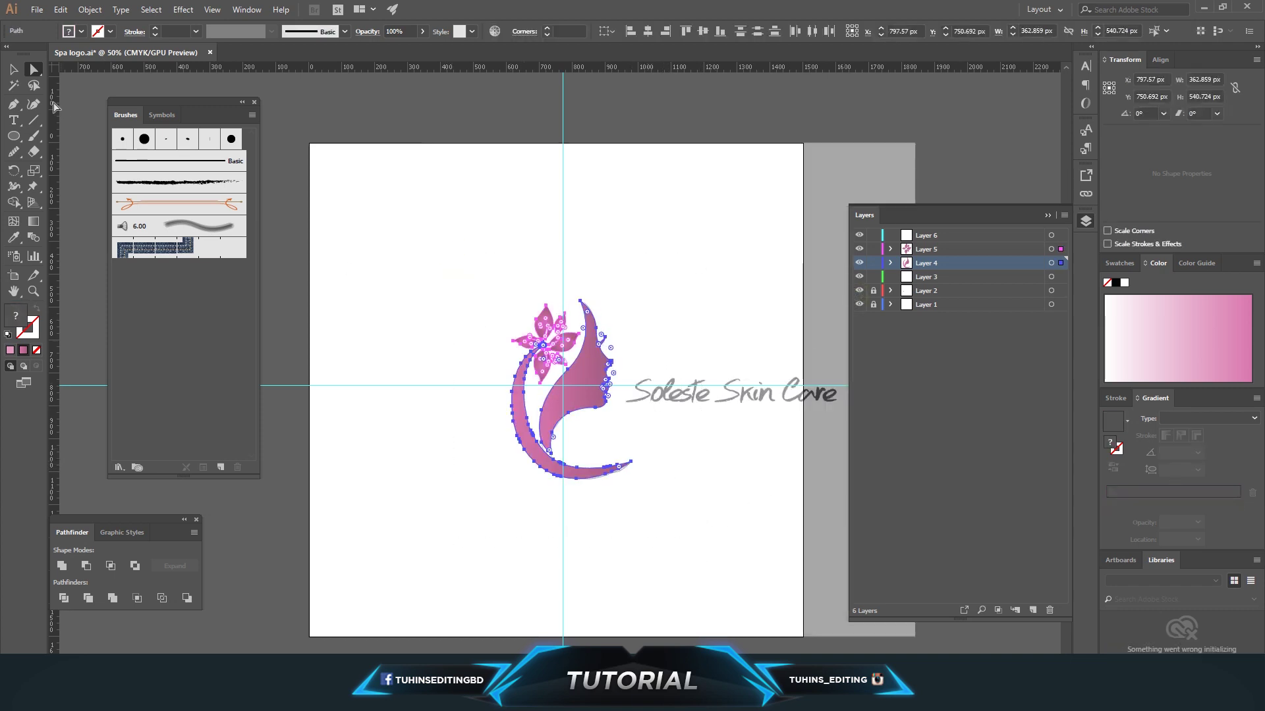
pyautogui.press('v')
pyautogui.click(555, 386)
pyautogui.moveTo(631, 479); pyautogui.dragTo(605, 440)
pyautogui.moveTo(563, 371)
pyautogui.mouseDown()
pyautogui.moveTo(474, 380)
pyautogui.moveTo(487, 378)
pyautogui.mouseUp()
pyautogui.moveTo(531, 448); pyautogui.dragTo(516, 428)
pyautogui.moveTo(491, 376); pyautogui.dragTo(501, 387)
pyautogui.moveTo(501, 386); pyautogui.dragTo(501, 382)
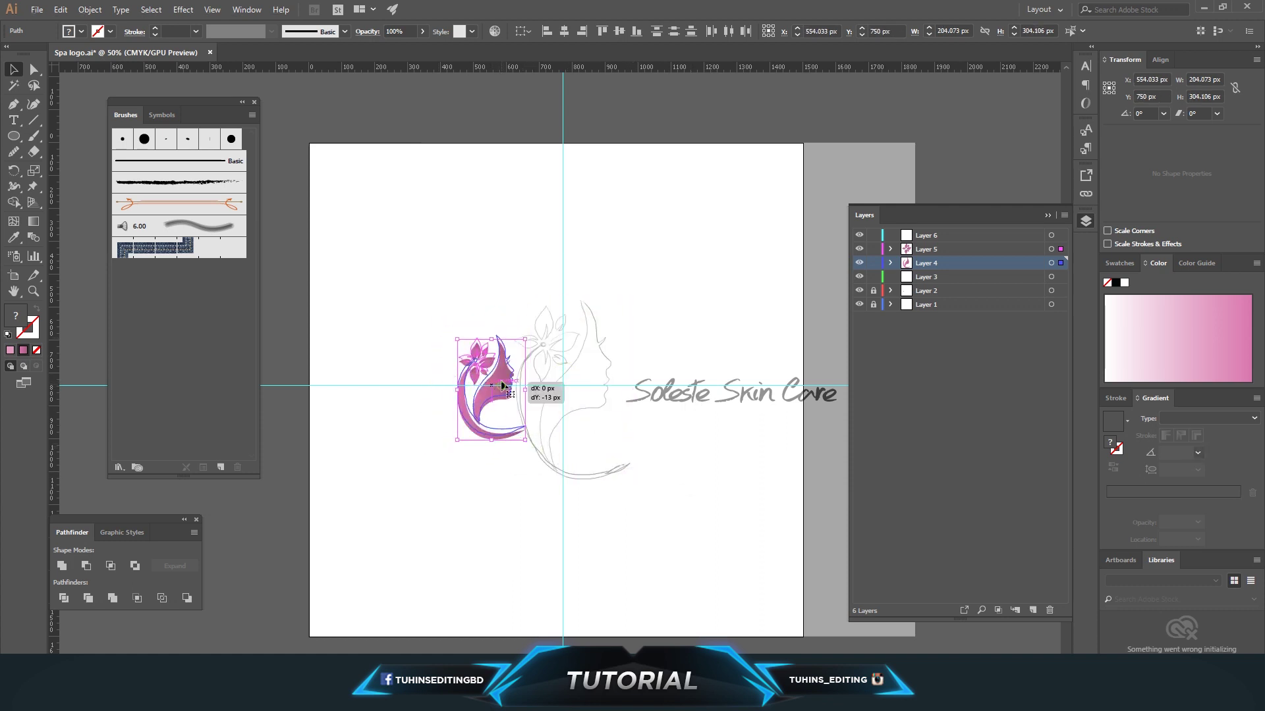
# Hide the sketch on Layer 2 and save the document.
pyautogui.click(615, 428)
pyautogui.click(858, 291)
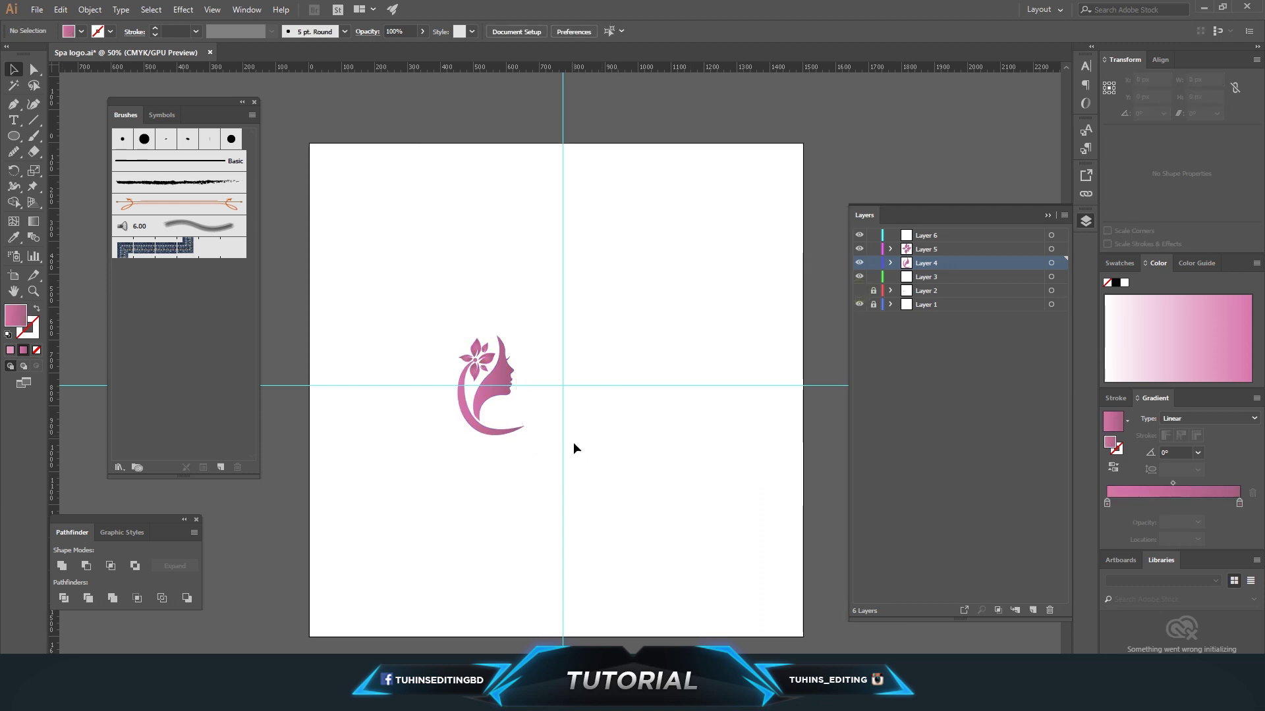
pyautogui.hotkey('ctrl', '+')
pyautogui.click(860, 290)
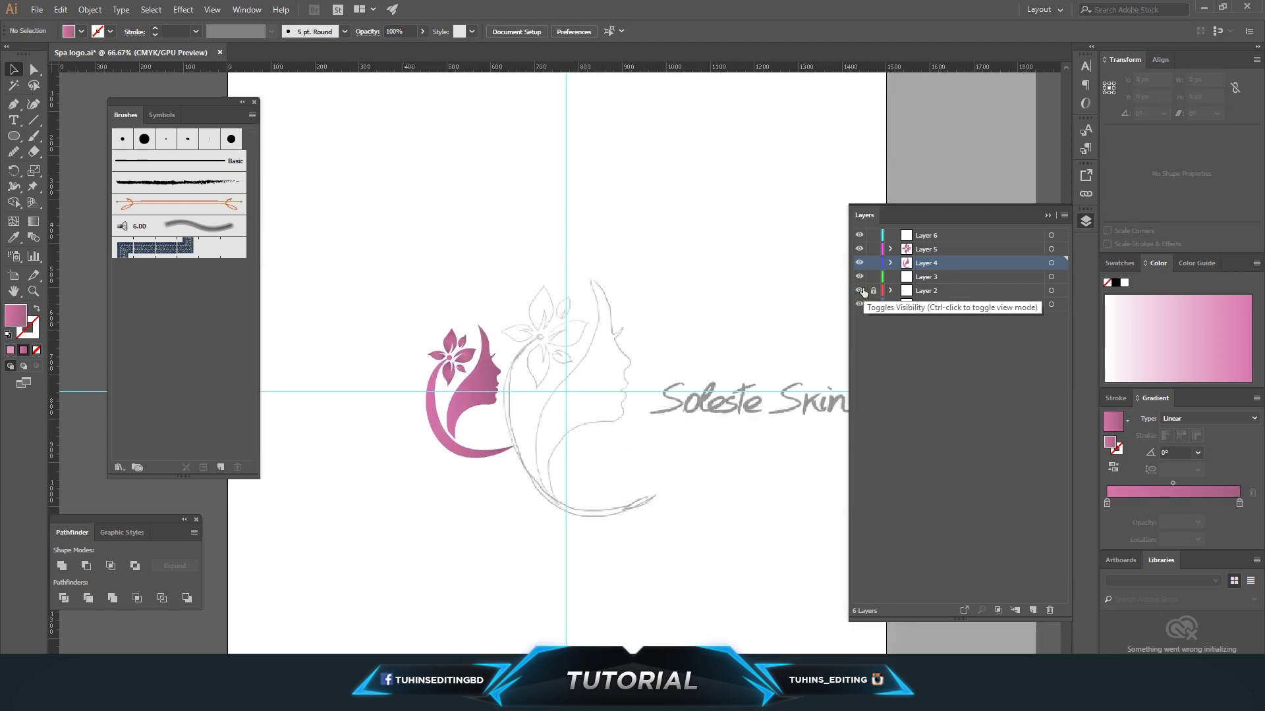
pyautogui.click(860, 290)
pyautogui.hotkey('ctrl', 's')
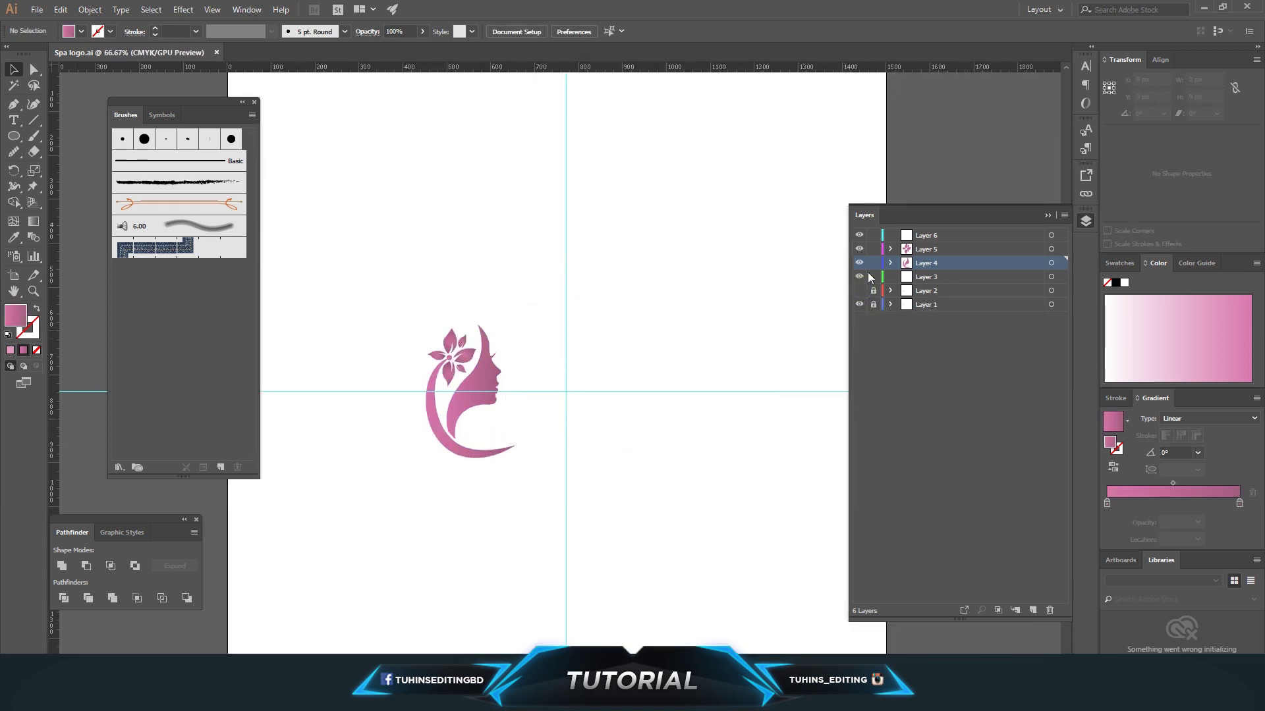
# Lock Layers 4 and 5 and add the text "Soleste" on Layer 6.
pyautogui.click(874, 249)
pyautogui.click(936, 233)
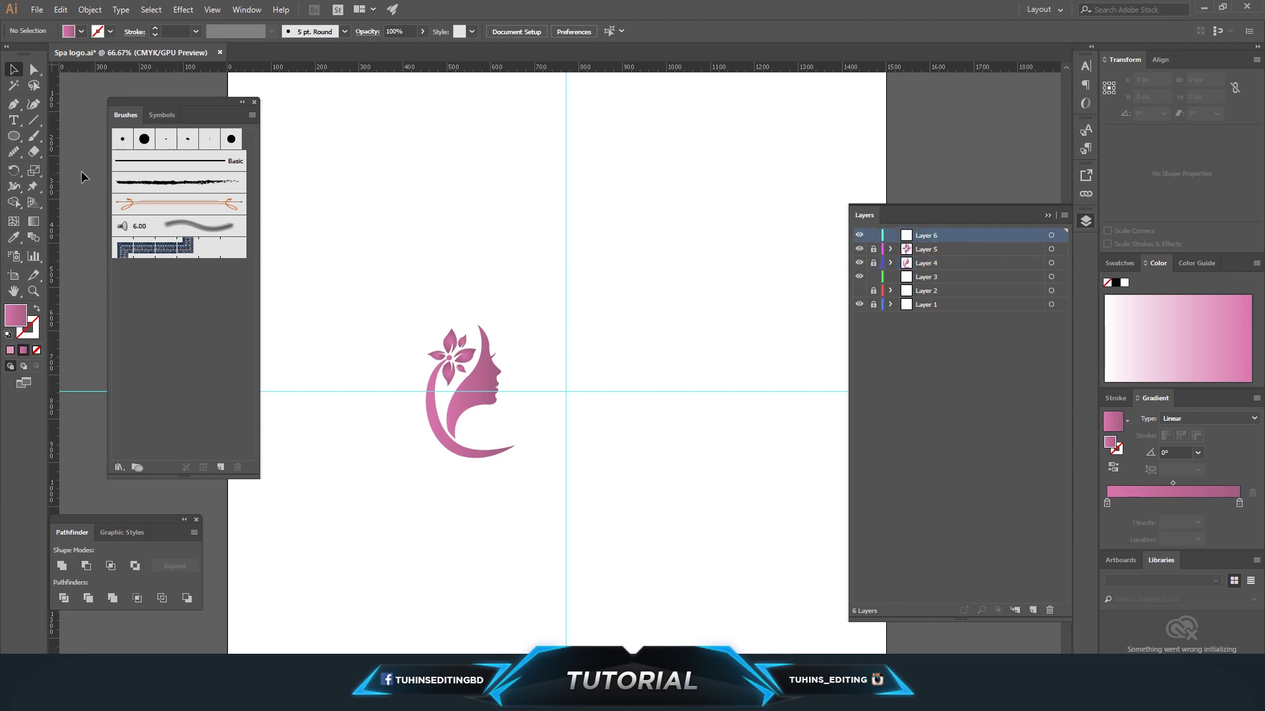
pyautogui.click(602, 268)
pyautogui.write('Soleste')
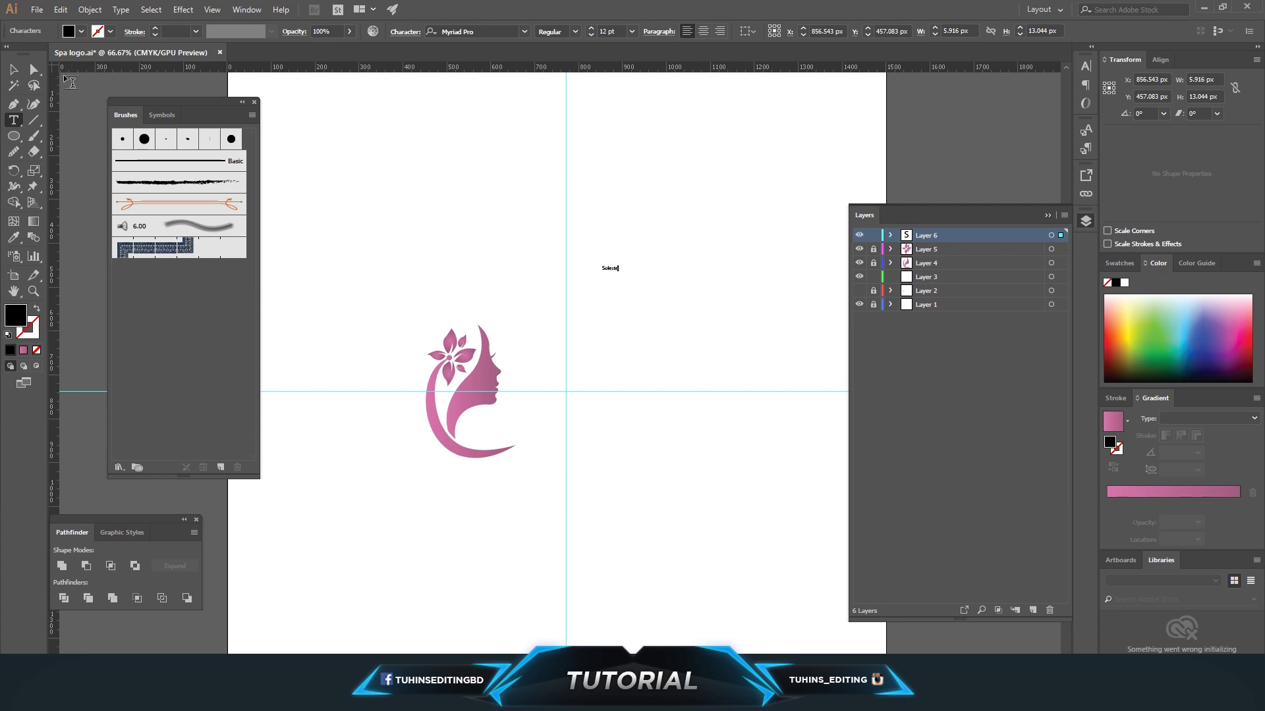
# Enlarge the Soleste text to about 175 pt and place it just right of the profile.
pyautogui.click(12, 68)
pyautogui.moveTo(618, 274); pyautogui.dragTo(784, 412)
pyautogui.moveTo(731, 347); pyautogui.dragTo(644, 392)
# Set the font of the Soleste text to Al Fresco.
pyautogui.click(510, 32)
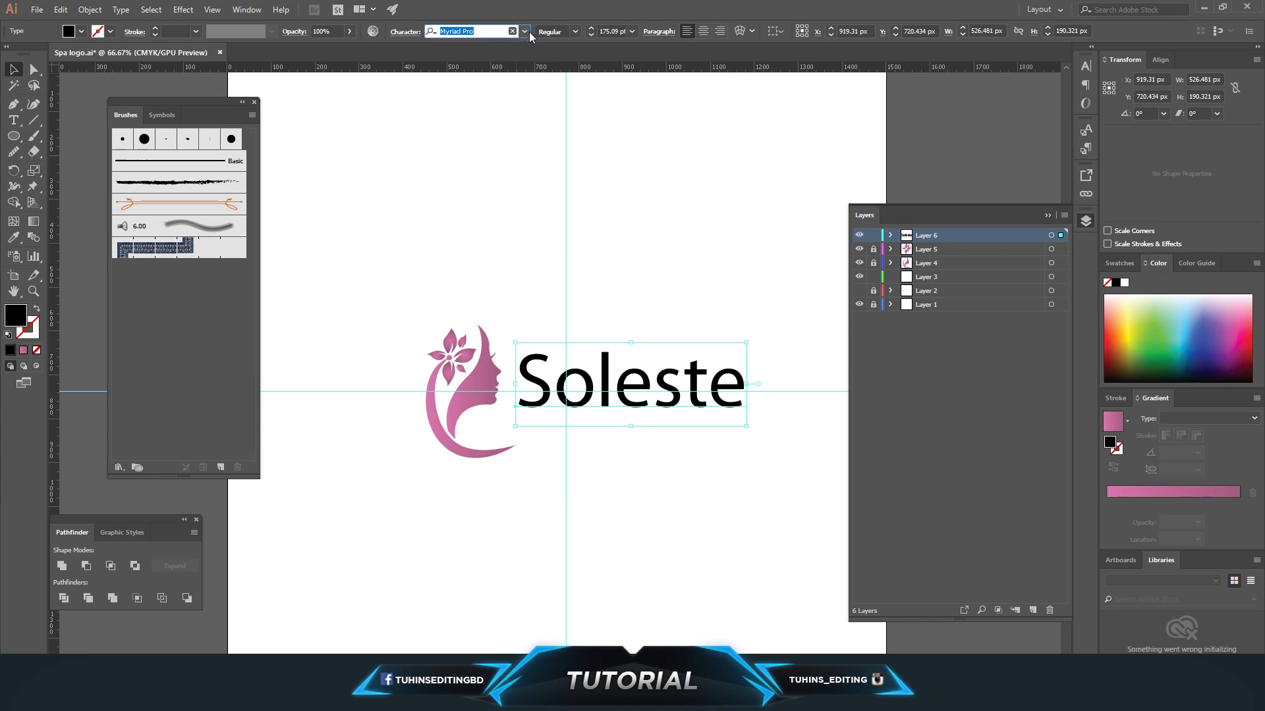
pyautogui.click(525, 31)
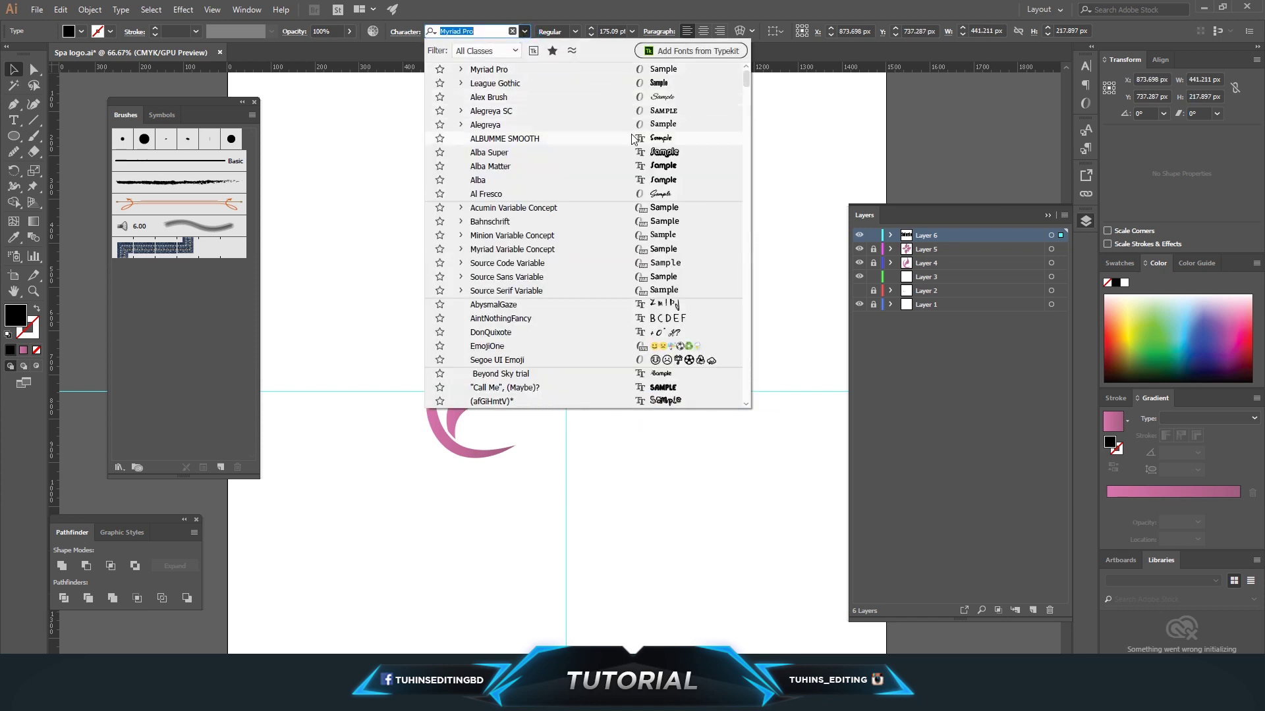
pyautogui.click(692, 138)
pyautogui.click(524, 31)
pyautogui.click(578, 87)
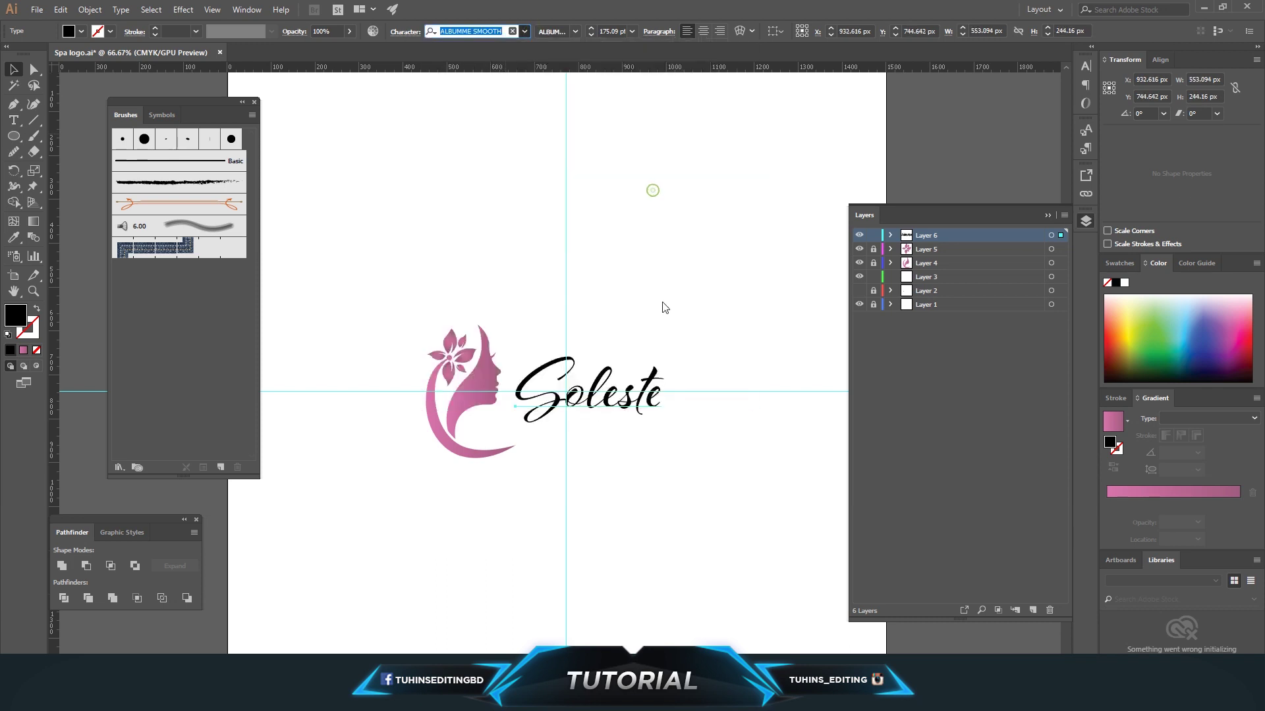
# Enlarge the Soleste text to about 211 pt and reposition it beside the profile.
pyautogui.moveTo(629, 398)
pyautogui.mouseDown()
pyautogui.moveTo(652, 389)
pyautogui.moveTo(627, 404)
pyautogui.moveTo(624, 389)
pyautogui.mouseUp()
pyautogui.moveTo(660, 458); pyautogui.dragTo(685, 478)
pyautogui.moveTo(640, 432); pyautogui.dragTo(681, 440)
pyautogui.moveTo(712, 491); pyautogui.dragTo(686, 478)
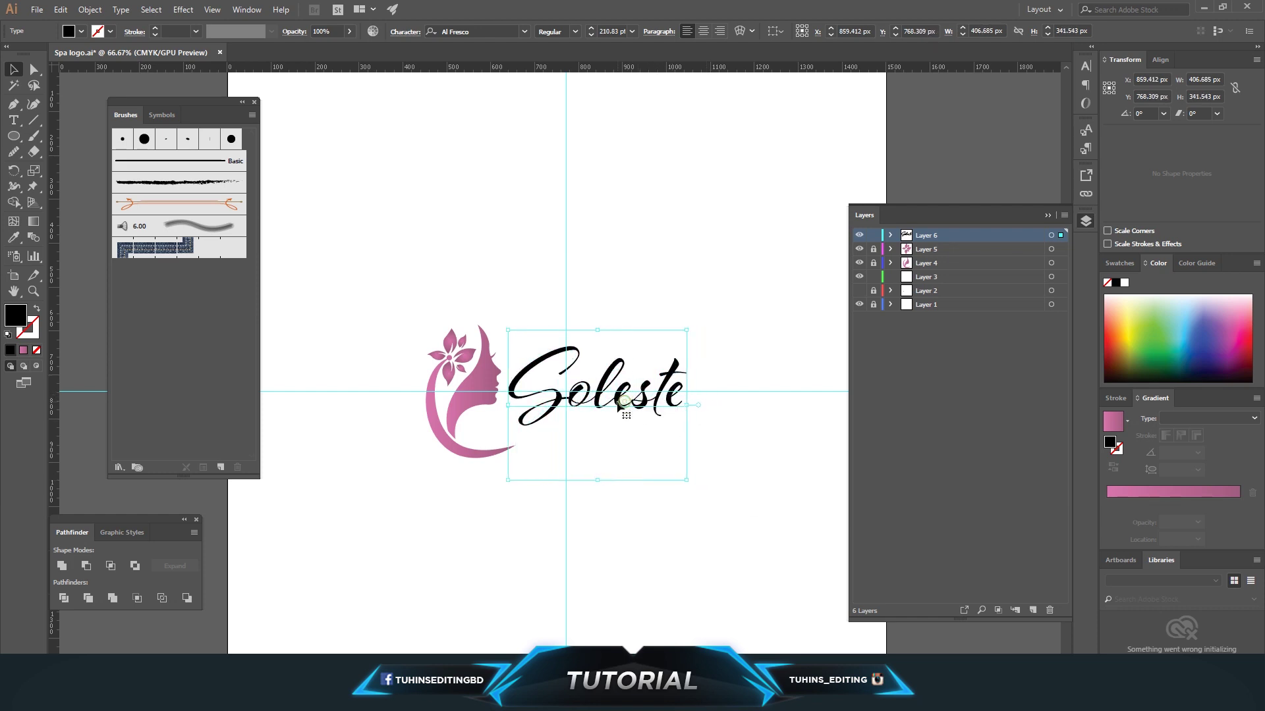
pyautogui.moveTo(617, 407); pyautogui.dragTo(646, 395)
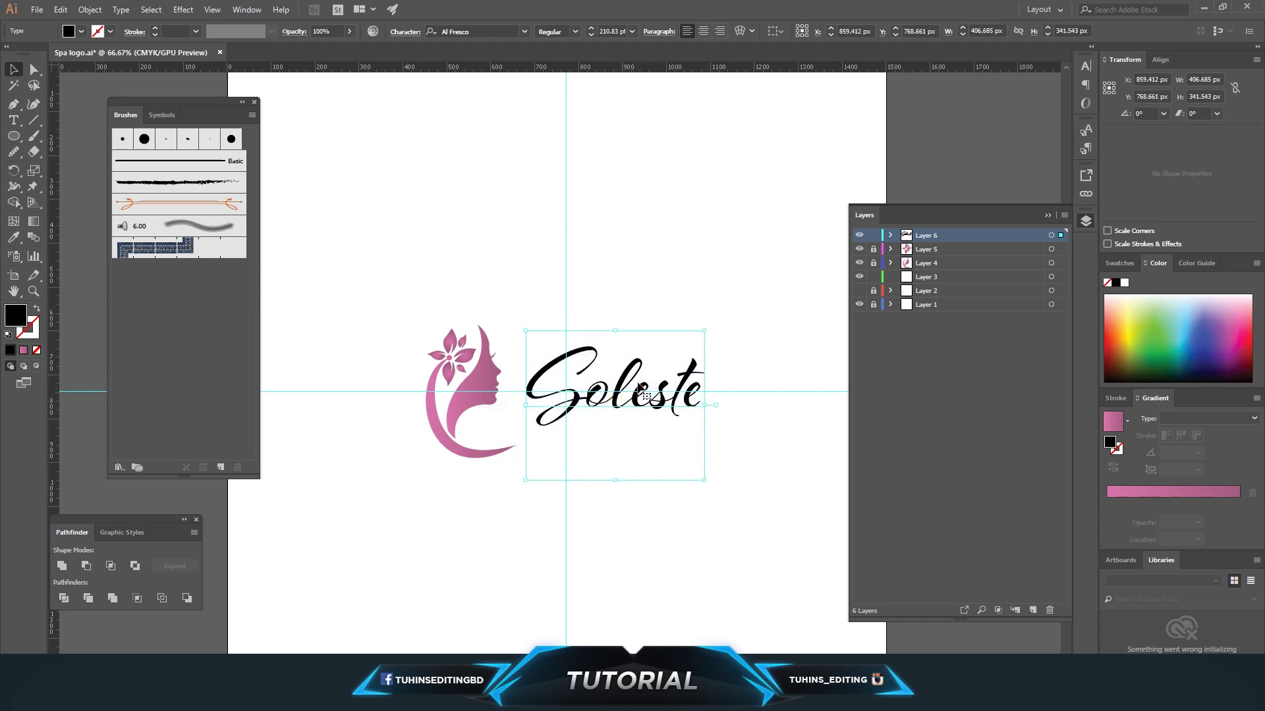
pyautogui.click(637, 509)
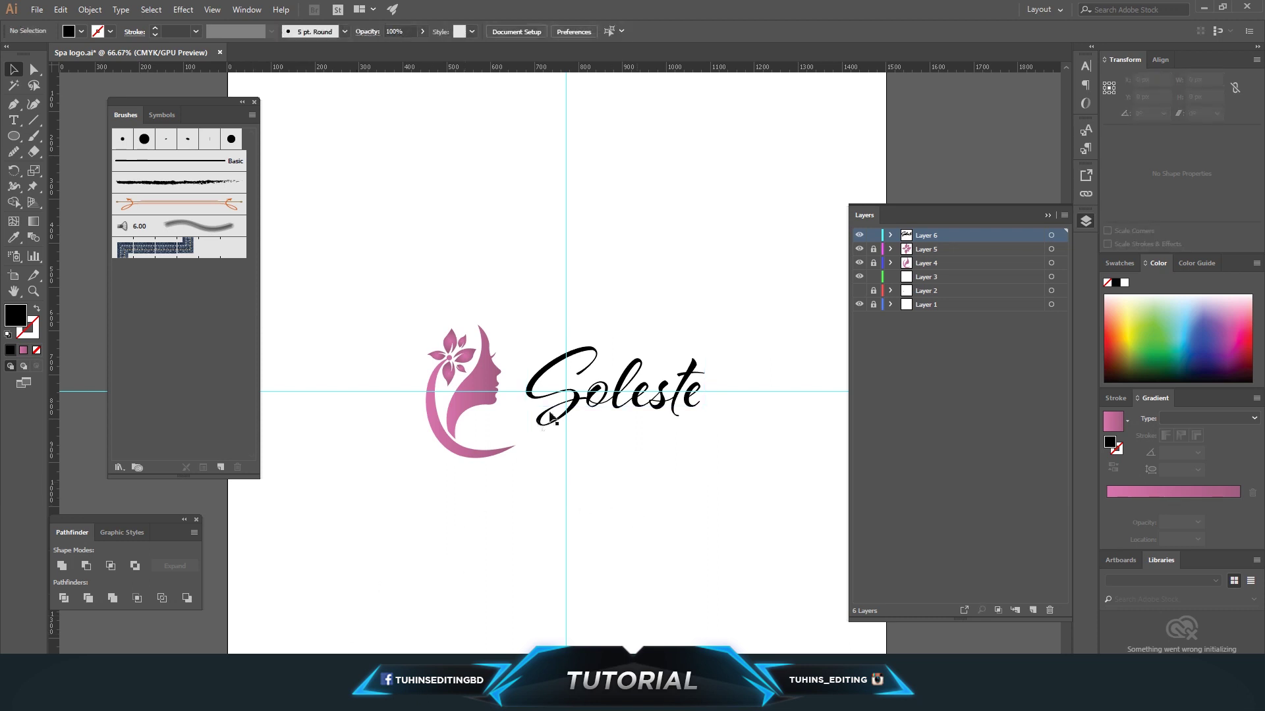
pyautogui.click(600, 404)
pyautogui.moveTo(599, 404); pyautogui.dragTo(595, 409)
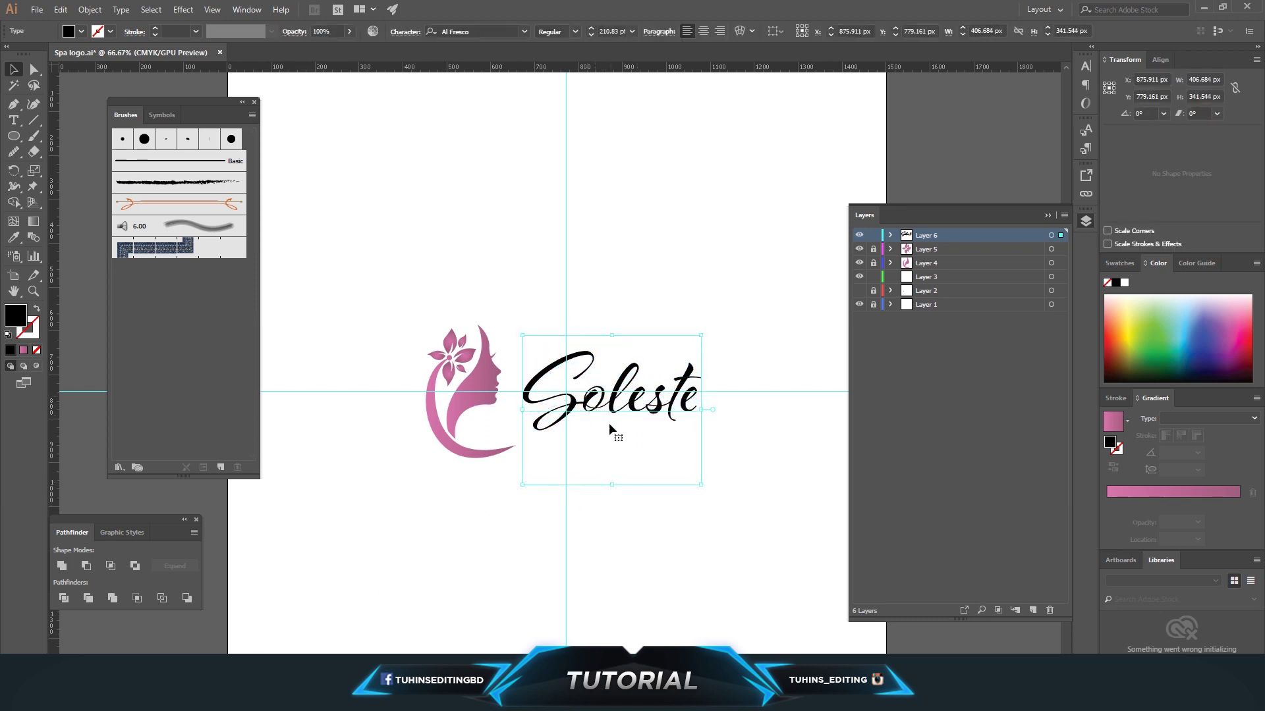
pyautogui.click(89, 9)
pyautogui.click(108, 149)
pyautogui.click(596, 418)
pyautogui.click(709, 281)
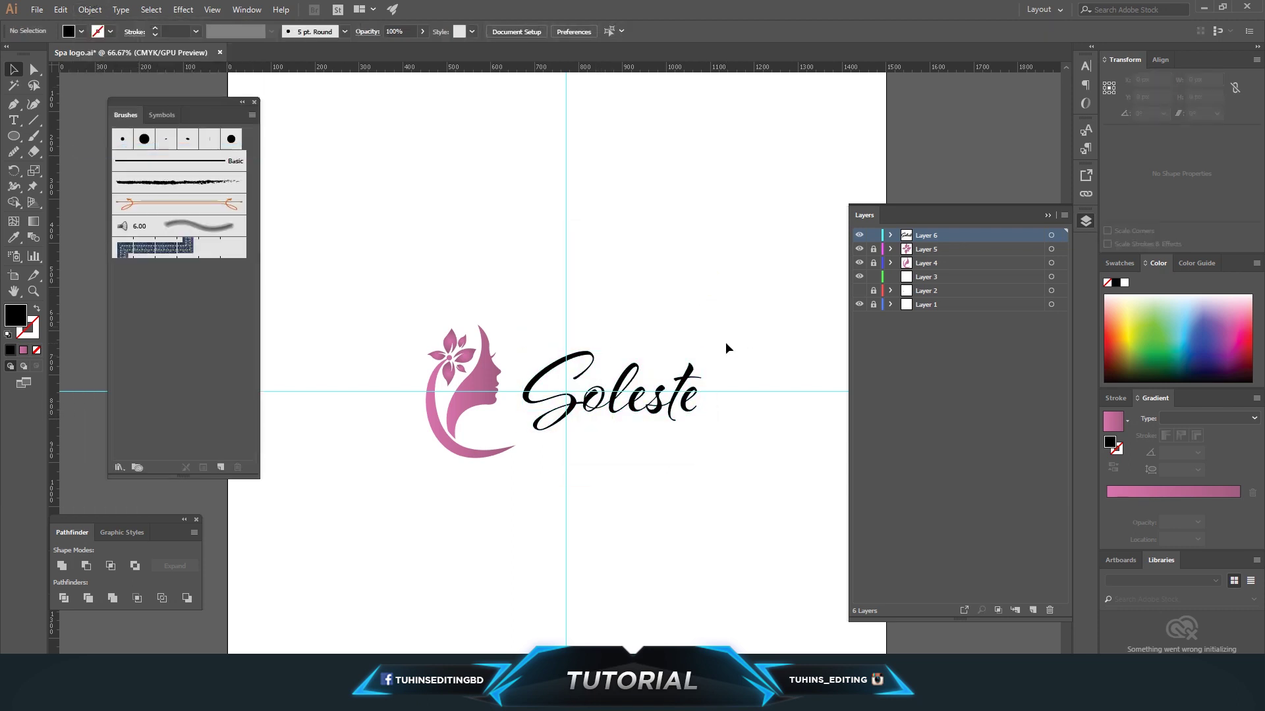
pyautogui.hotkey('ctrl', 'z')
pyautogui.hotkey('ctrl', 'z')
# Recolor the Soleste text from the grey swatches, choosing a dark grey fill.
pyautogui.click(628, 393)
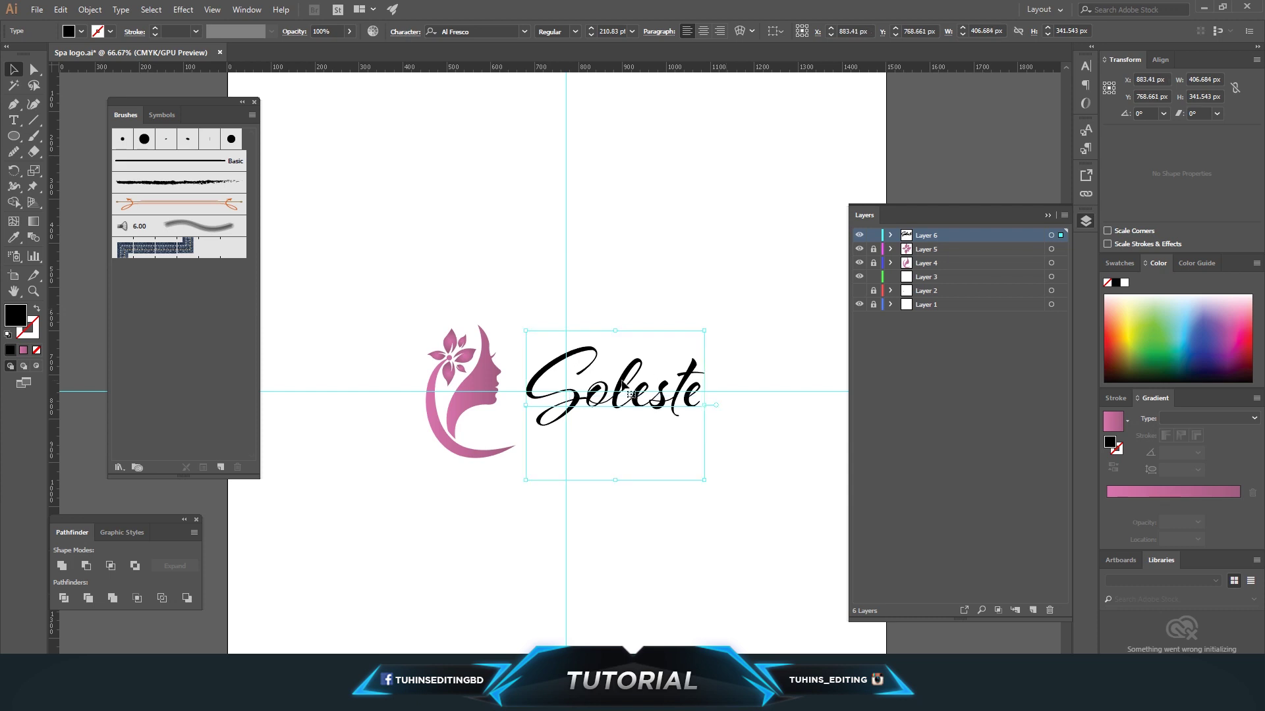
pyautogui.click(82, 31)
pyautogui.click(28, 93)
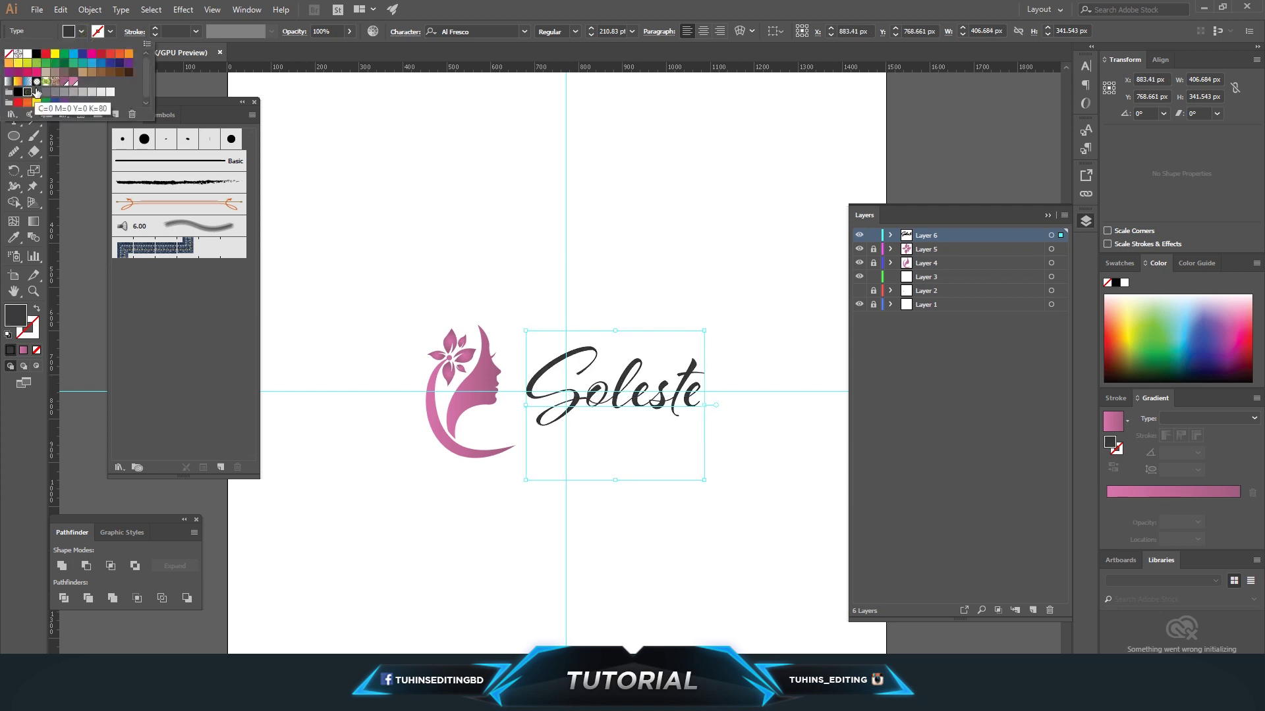
pyautogui.click(642, 259)
pyautogui.click(630, 403)
pyautogui.click(82, 31)
pyautogui.click(45, 97)
pyautogui.click(654, 267)
# Enlarge the Soleste text to about 229 pt and position it beside the profile at about X 877, Y 758 px.
pyautogui.click(629, 382)
pyautogui.moveTo(629, 382); pyautogui.dragTo(640, 397)
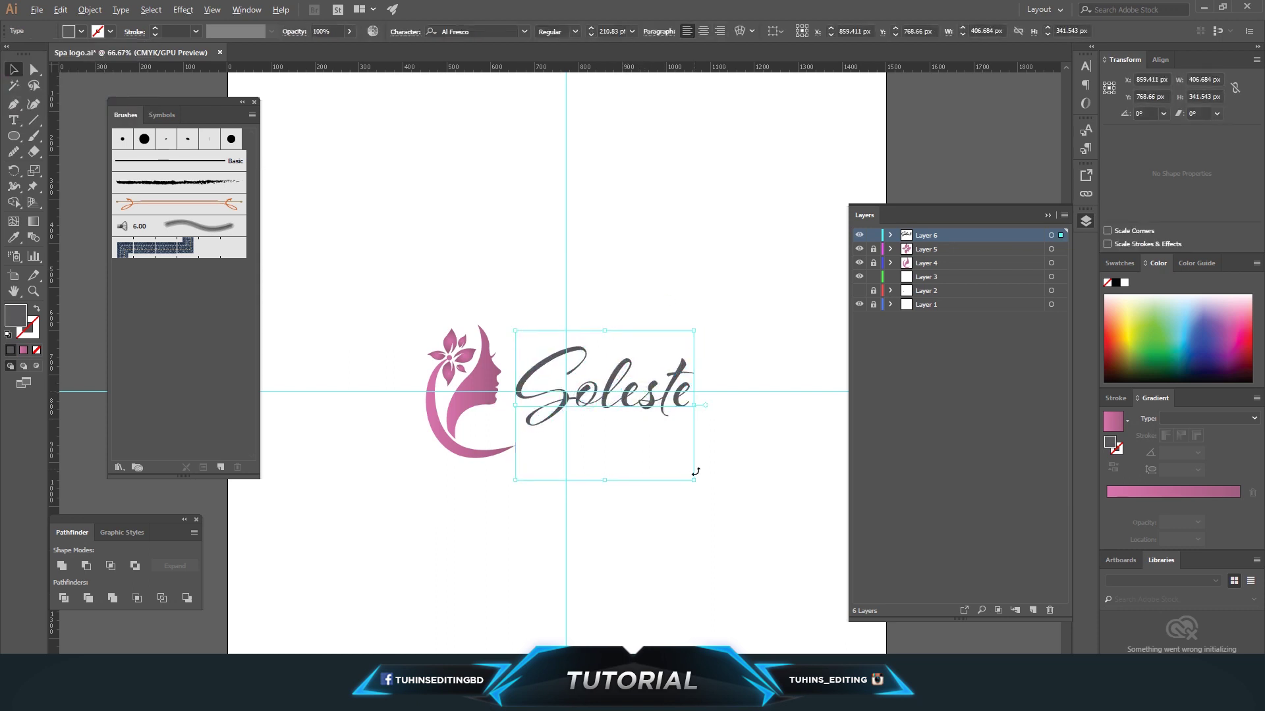
pyautogui.moveTo(691, 482); pyautogui.dragTo(708, 488)
pyautogui.moveTo(657, 389); pyautogui.dragTo(658, 395)
pyautogui.click(754, 421)
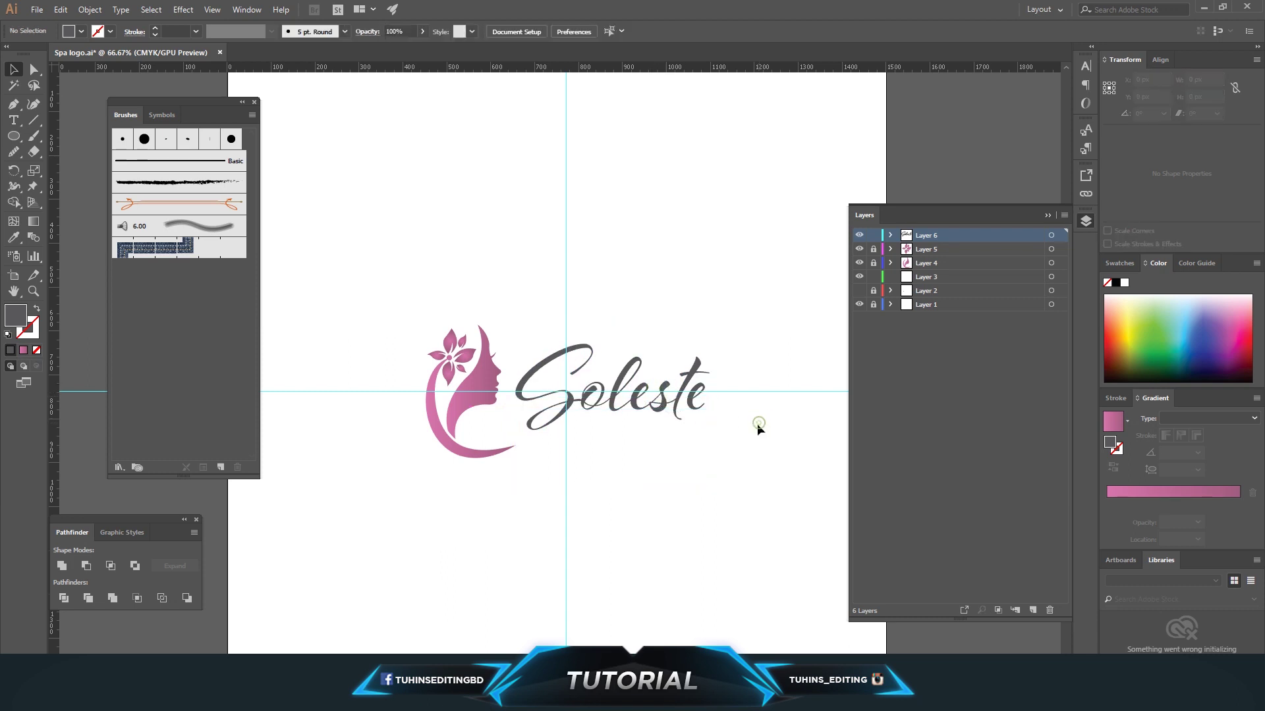
pyautogui.moveTo(661, 401); pyautogui.dragTo(666, 394)
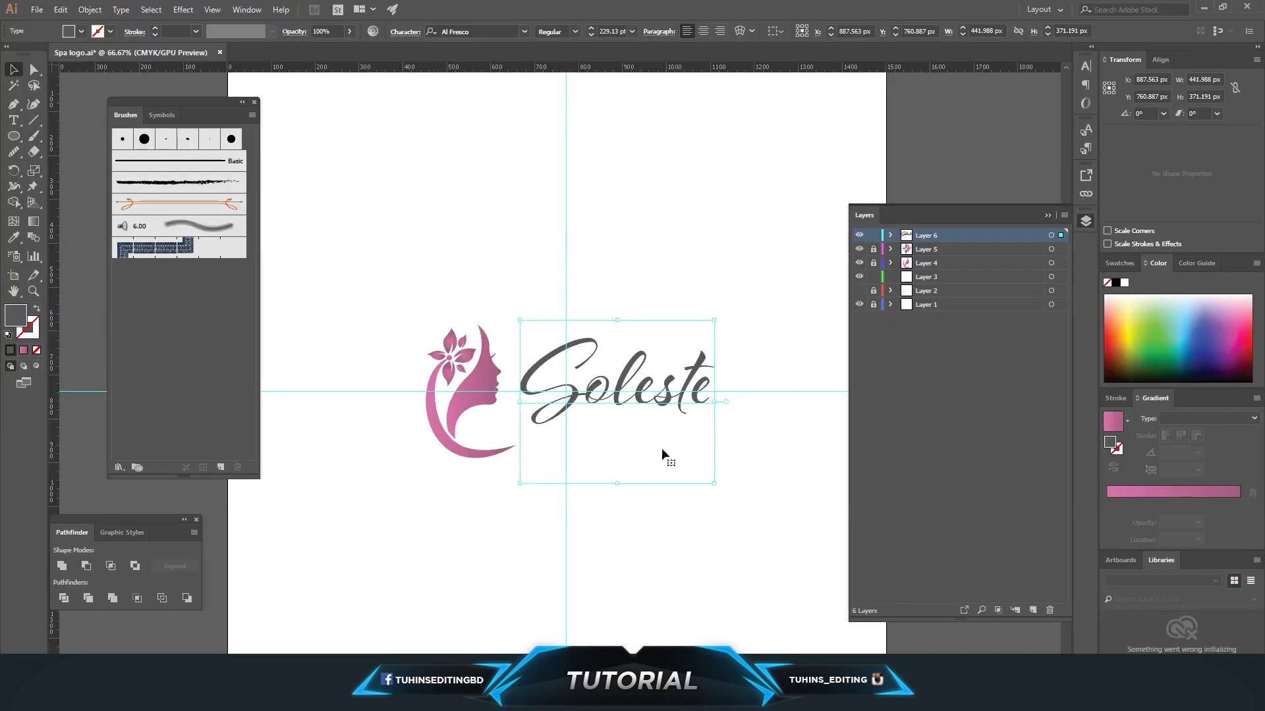
pyautogui.click(645, 404)
pyautogui.moveTo(641, 403); pyautogui.dragTo(644, 405)
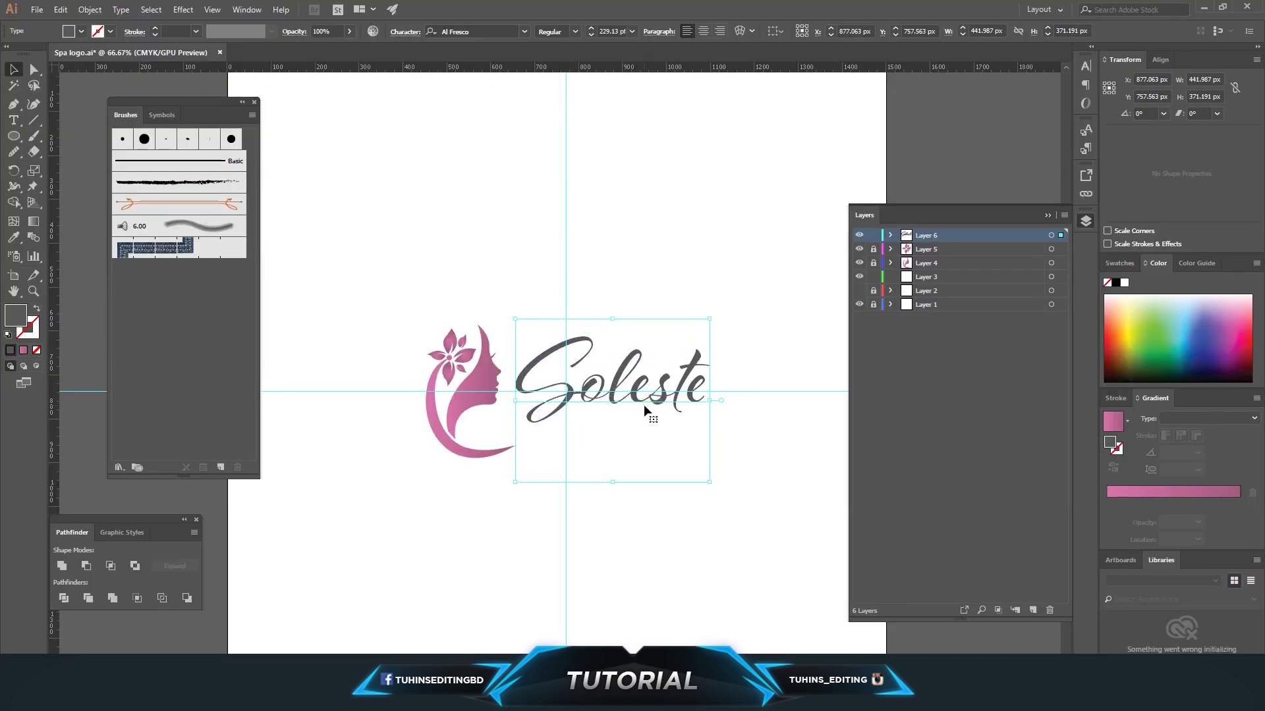
pyautogui.click(757, 358)
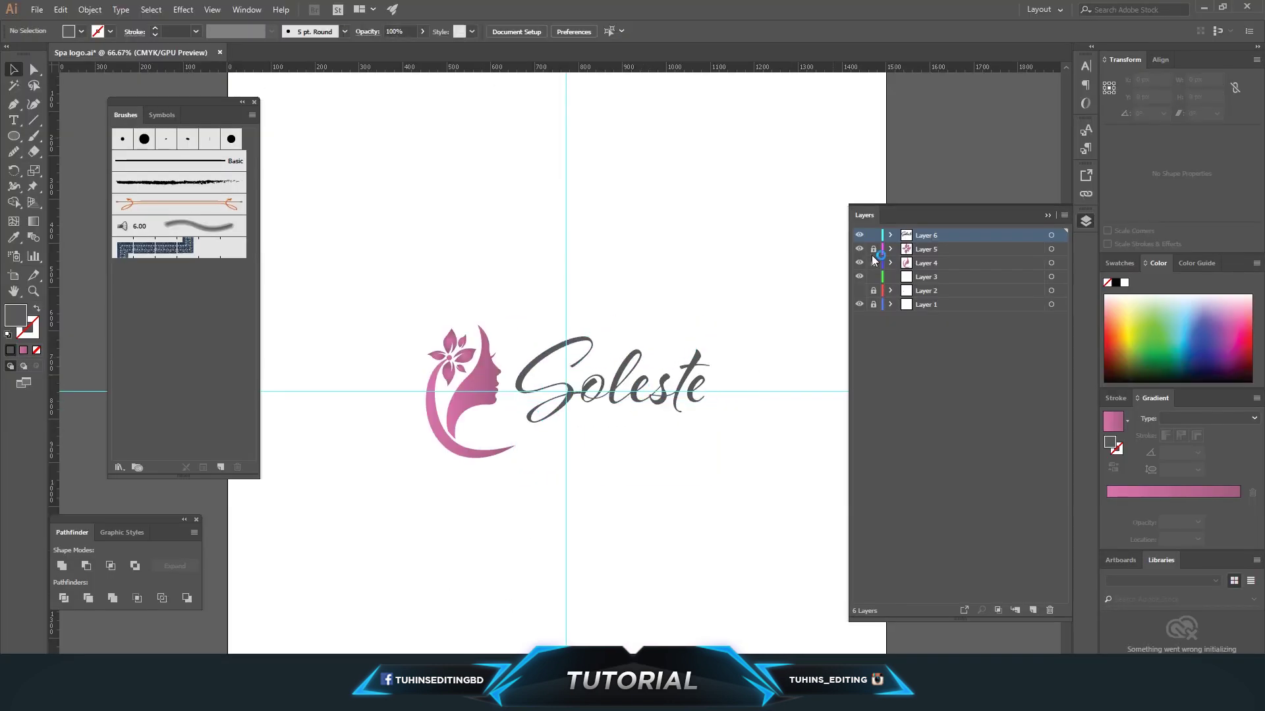
# Unlock Layers 4 and 5 and add a new layer at the top of the layer stack.
pyautogui.click(1032, 610)
pyautogui.click(688, 382)
pyautogui.click(670, 326)
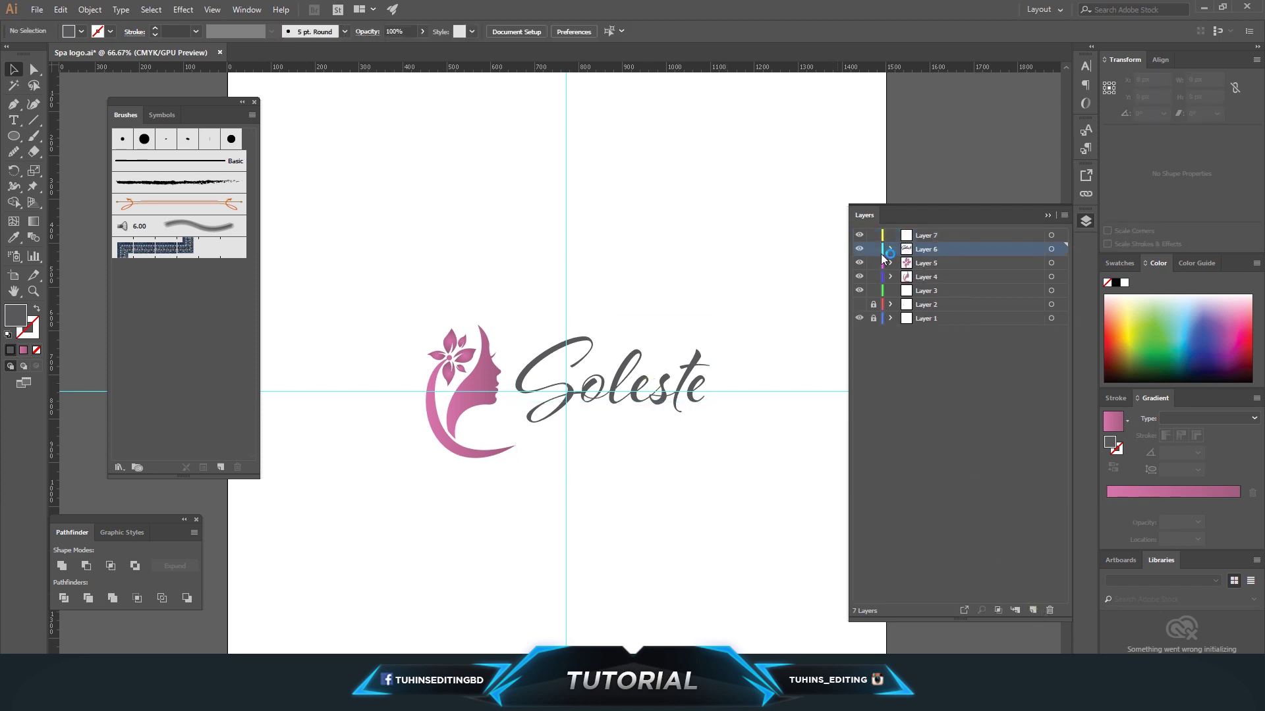
# Paste a copy of the Soleste text onto Layer 7 and replace its wording with "Skin Care".
pyautogui.click(924, 235)
pyautogui.hotkey('ctrl', 'v')
pyautogui.moveTo(467, 353); pyautogui.dragTo(583, 532)
pyautogui.press('t')
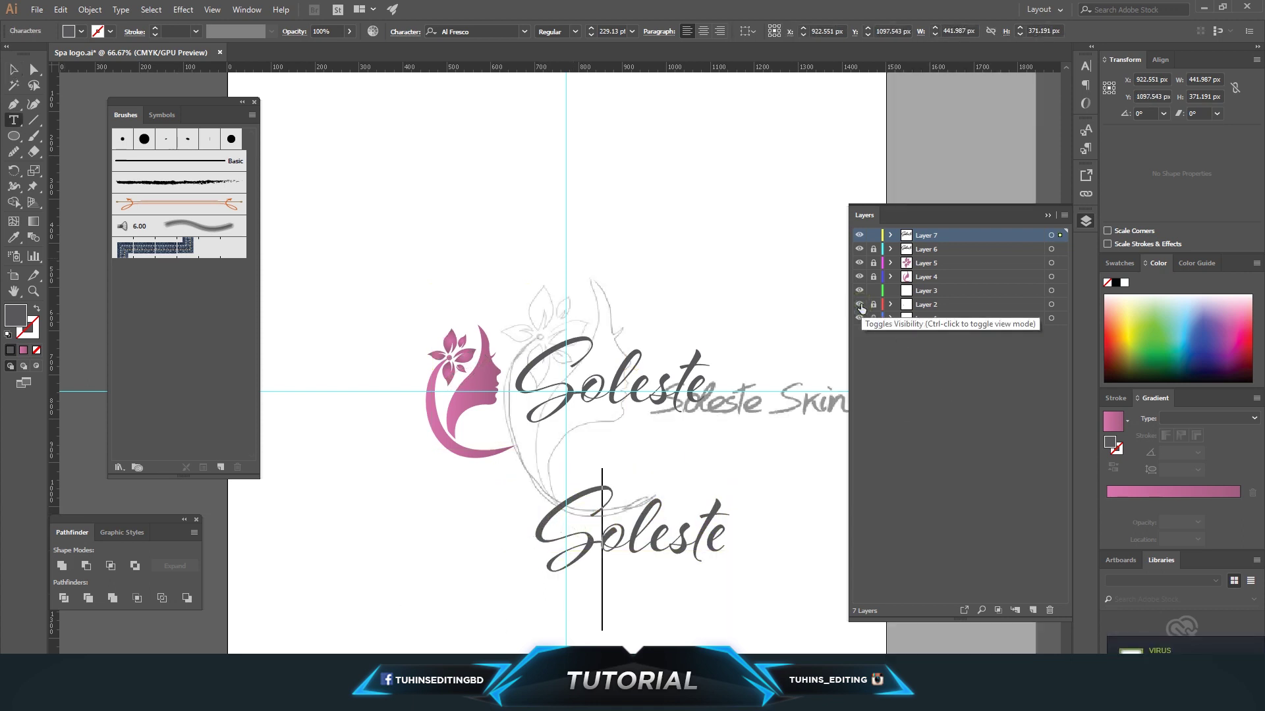
pyautogui.hotkey('ctrl', 'a')
pyautogui.write('S')
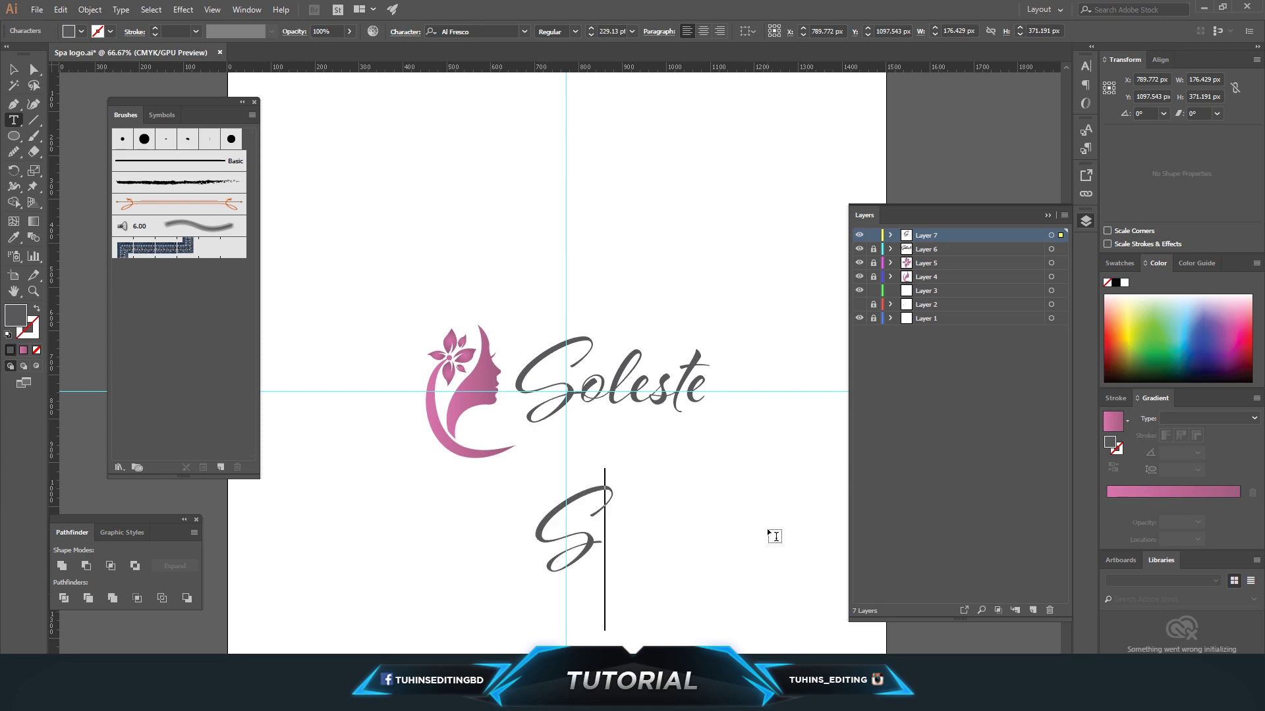
pyautogui.write('kin Care')
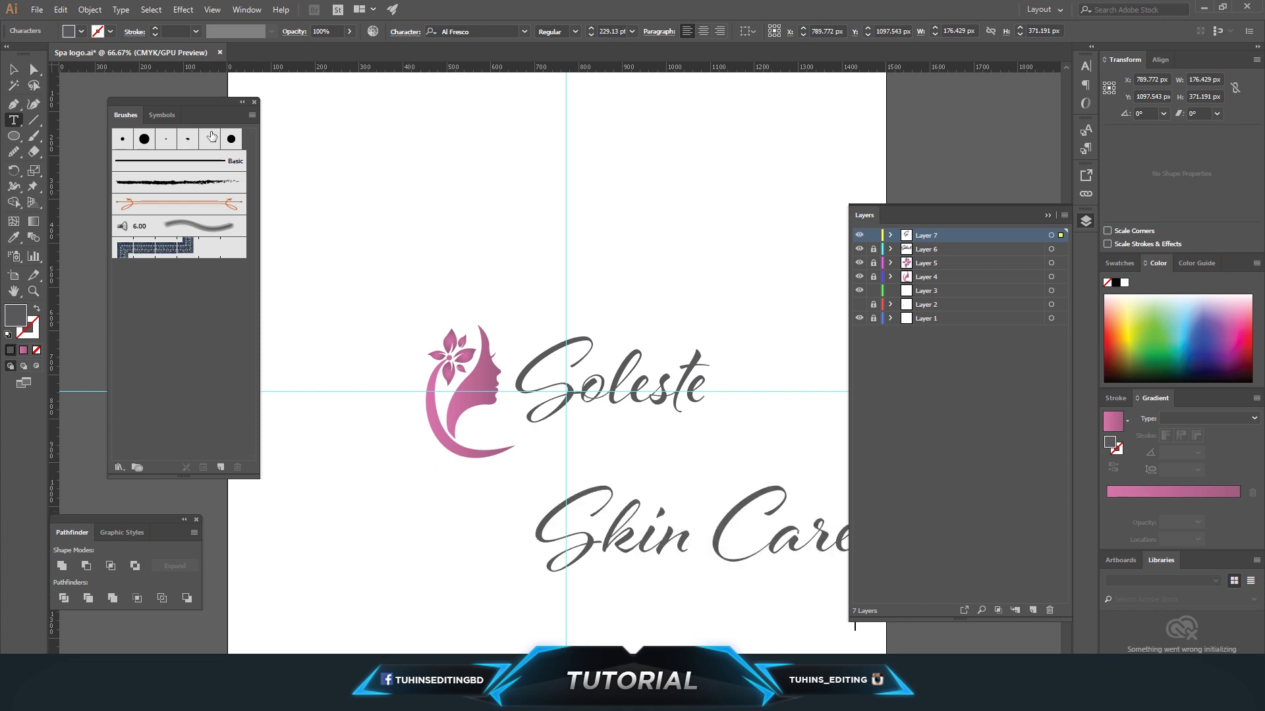
pyautogui.press('Escape')
# Move the Skin Care text under the profile and try the Montserrat Light font on it.
pyautogui.moveTo(738, 564); pyautogui.dragTo(509, 557)
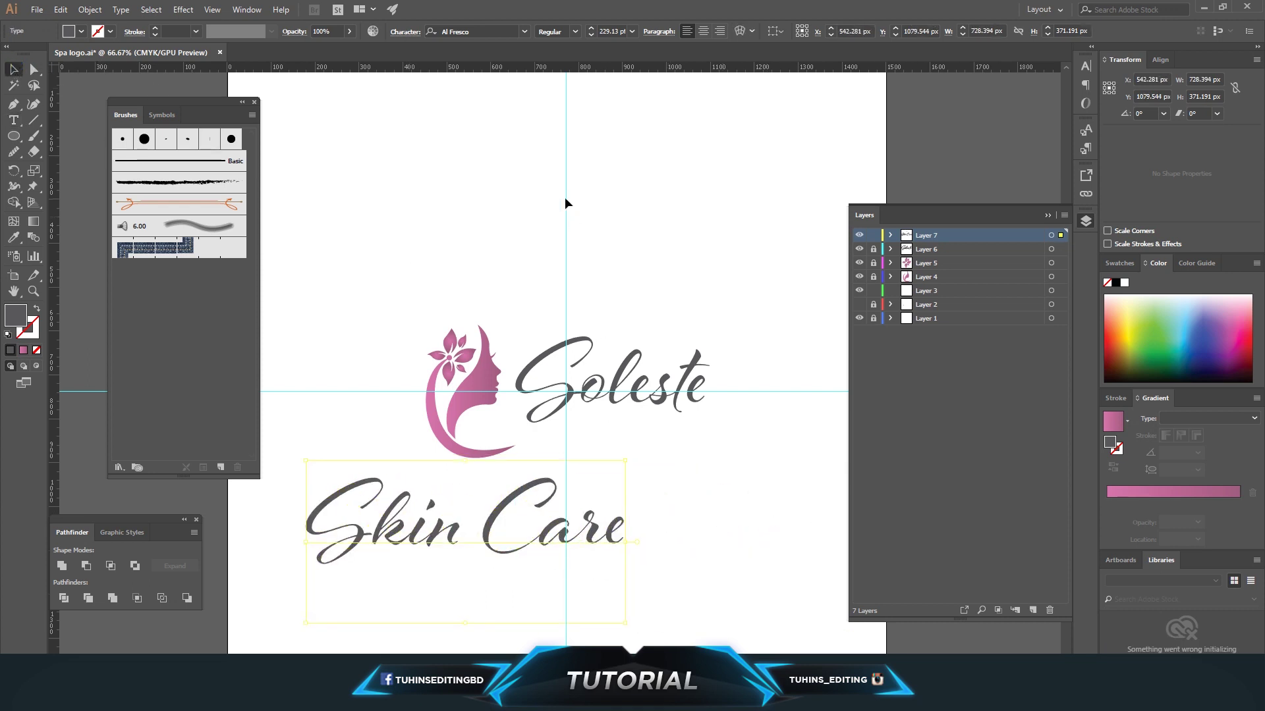
pyautogui.click(501, 32)
pyautogui.write('mont')
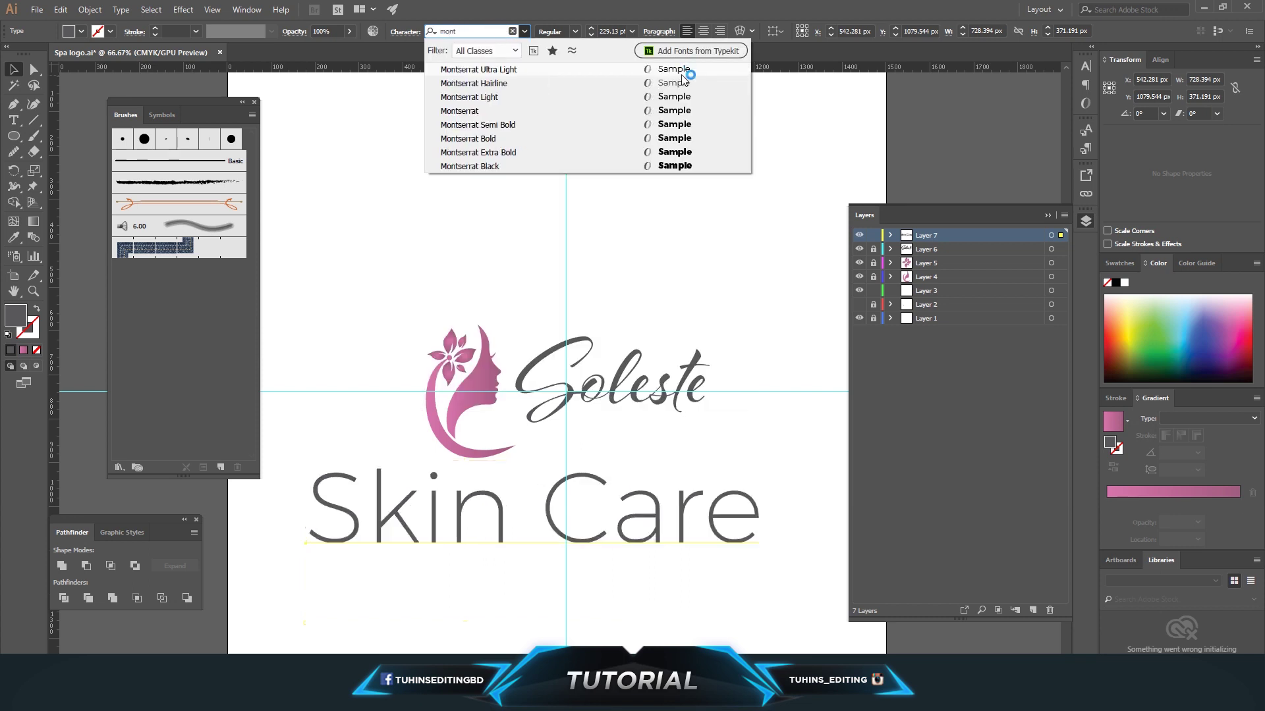
pyautogui.click(657, 101)
# Set the Skin Care text in Century Gothic and shrink it to about 41 pt just below Soleste.
pyautogui.click(488, 32)
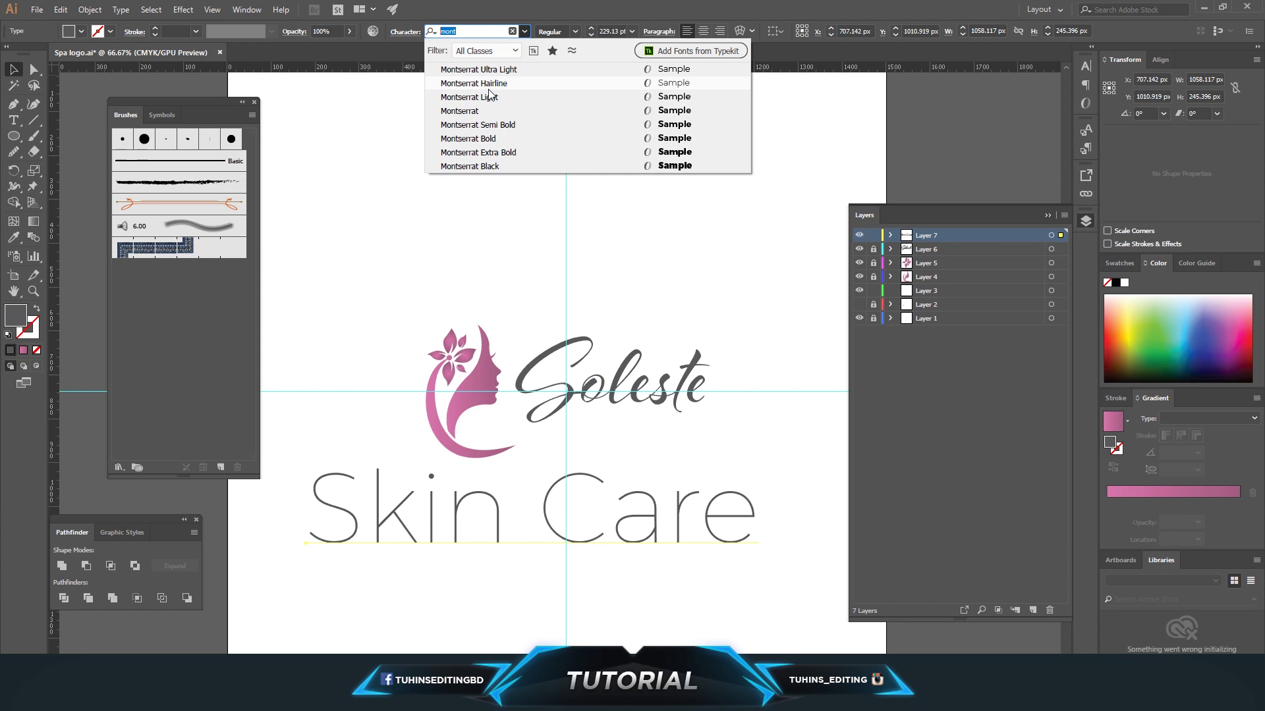
pyautogui.write('centu')
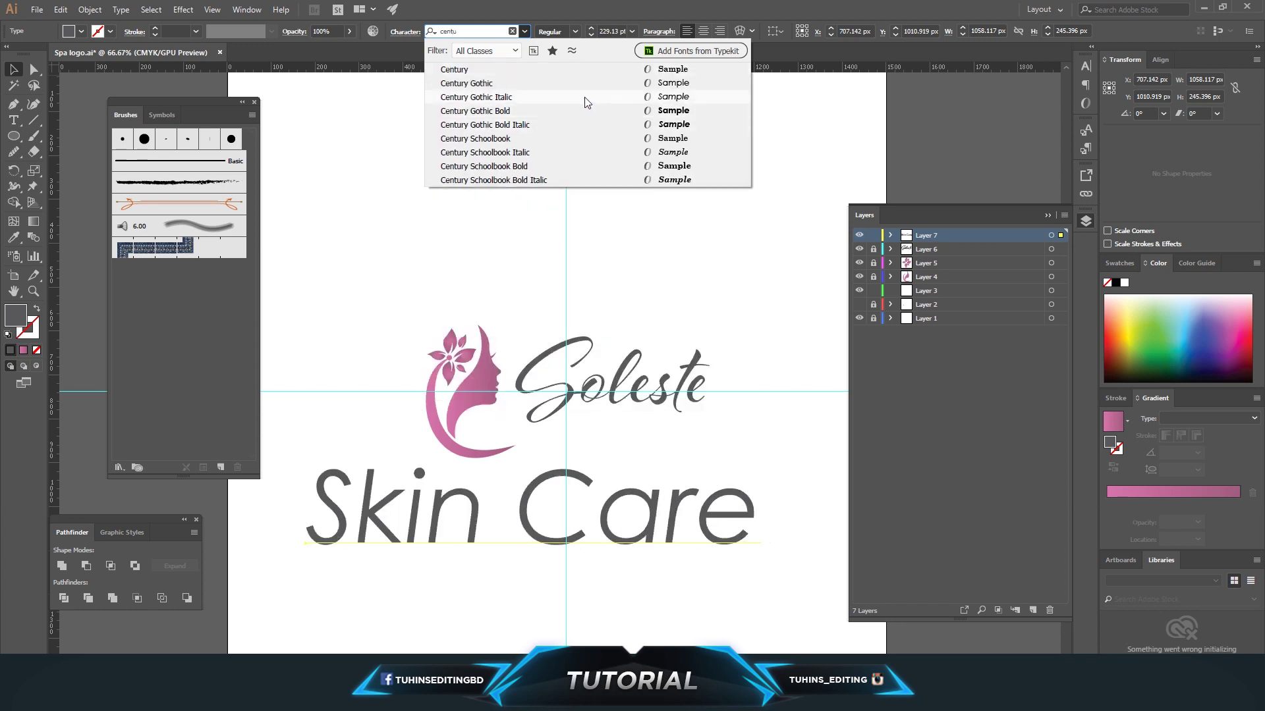
pyautogui.click(589, 92)
pyautogui.moveTo(764, 577); pyautogui.dragTo(661, 420)
pyautogui.click(709, 448)
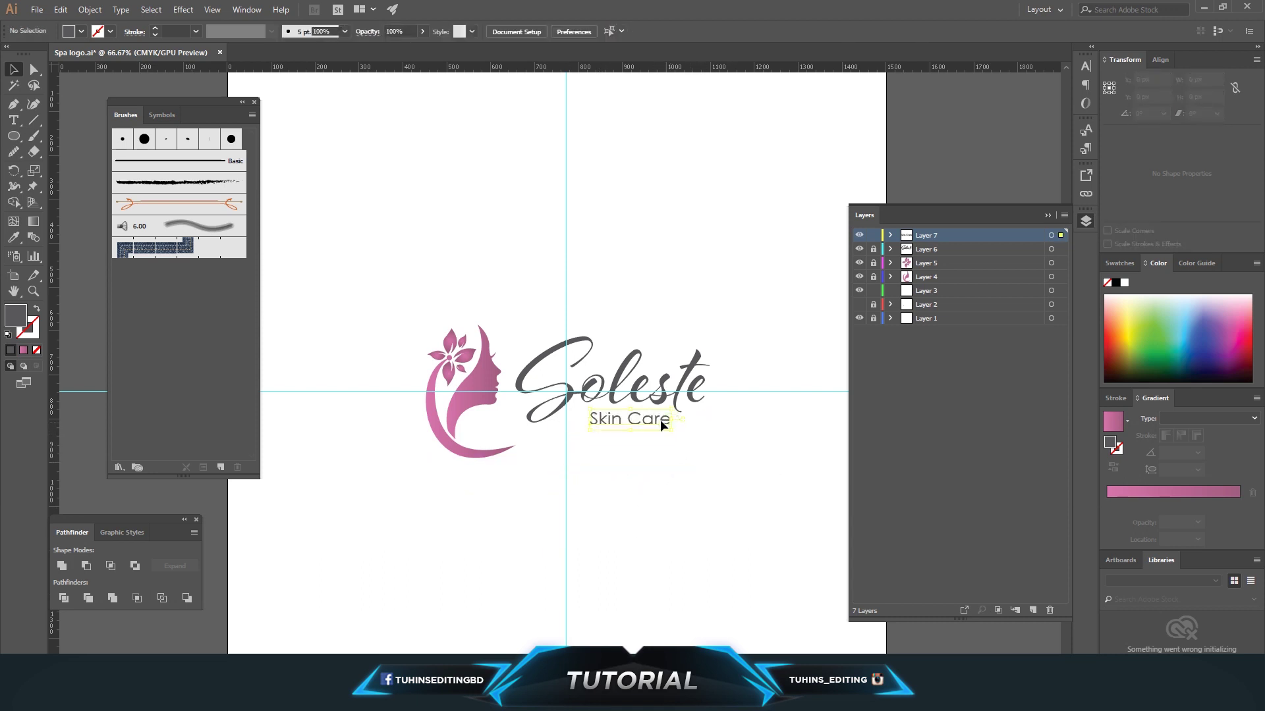
pyautogui.click(702, 445)
pyautogui.hotkey('ctrl', '1')
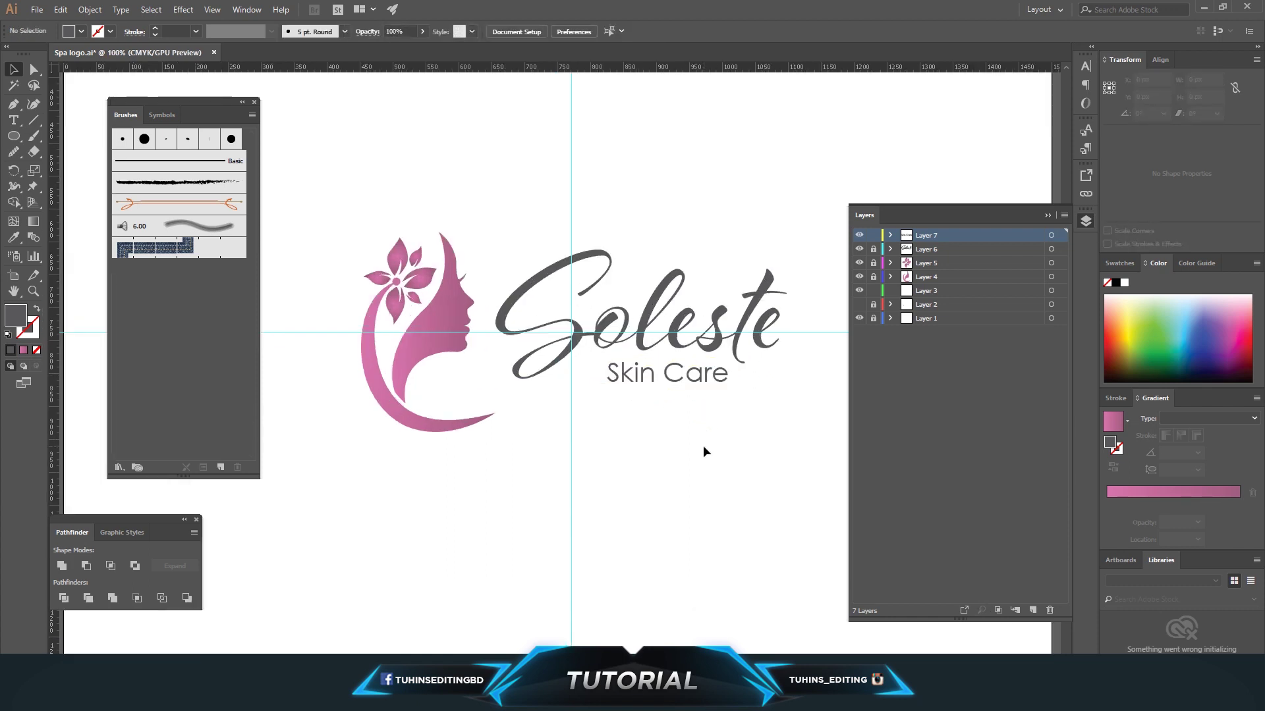
# Select the artwork on Layers 4 and 5 and nudge it up to Y 712 px and slightly right towards the Soleste text.
pyautogui.click(621, 375)
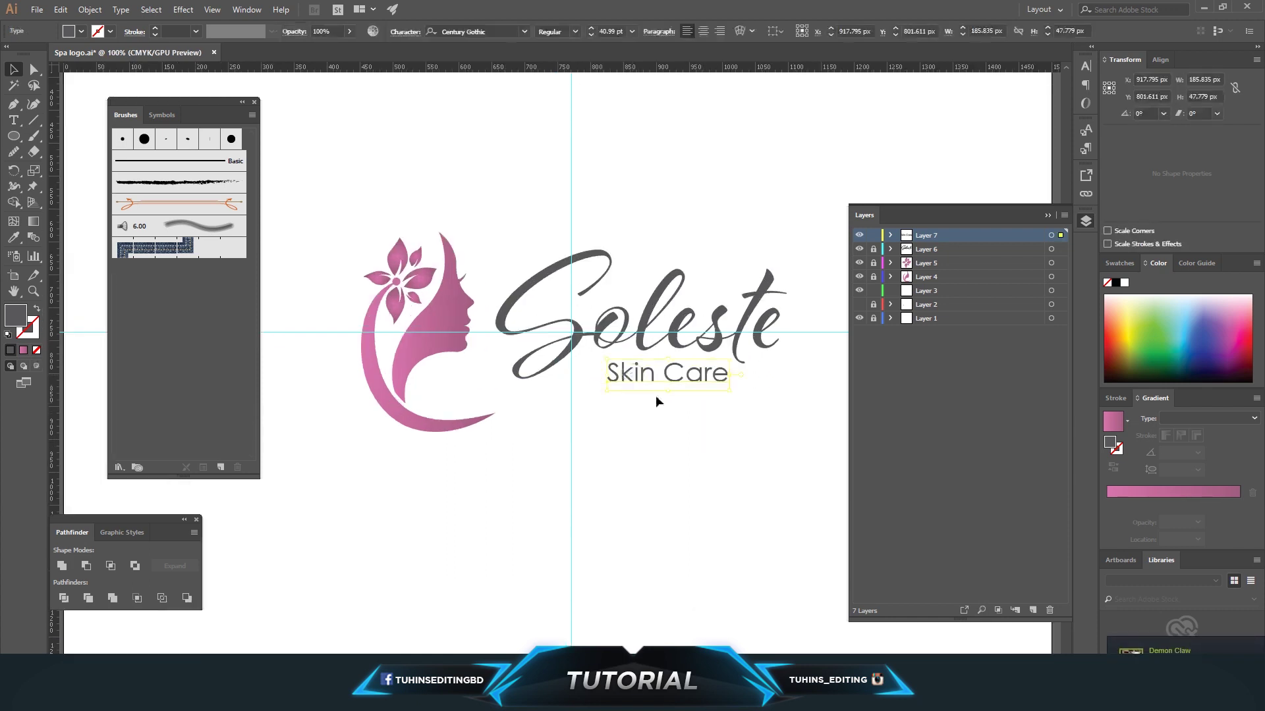
pyautogui.click(1051, 263)
pyautogui.keyDown('shift'); pyautogui.click(1051, 277); pyautogui.keyUp('shift')
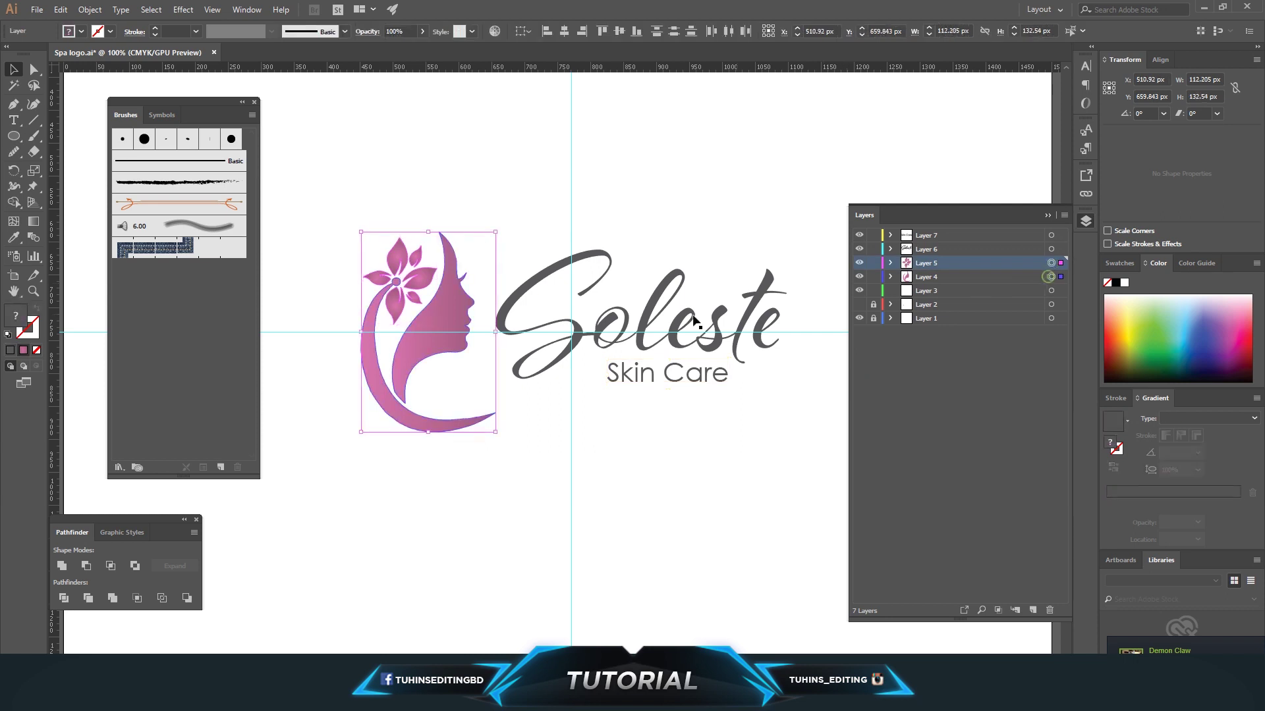
pyautogui.press('Left')
pyautogui.press('Up')
pyautogui.press('Up')
pyautogui.press('Up')
pyautogui.press('Up')
pyautogui.press('Up')
pyautogui.press('Up')
pyautogui.press('Up')
pyautogui.press('Up')
pyautogui.press('Up')
pyautogui.press('Up')
pyautogui.press('Up')
pyautogui.press('Up')
pyautogui.press('Up')
pyautogui.press('Up')
pyautogui.press('Up')
pyautogui.press('Up')
pyautogui.press('Up')
pyautogui.press('Up')
pyautogui.press('Up')
pyautogui.press('Up')
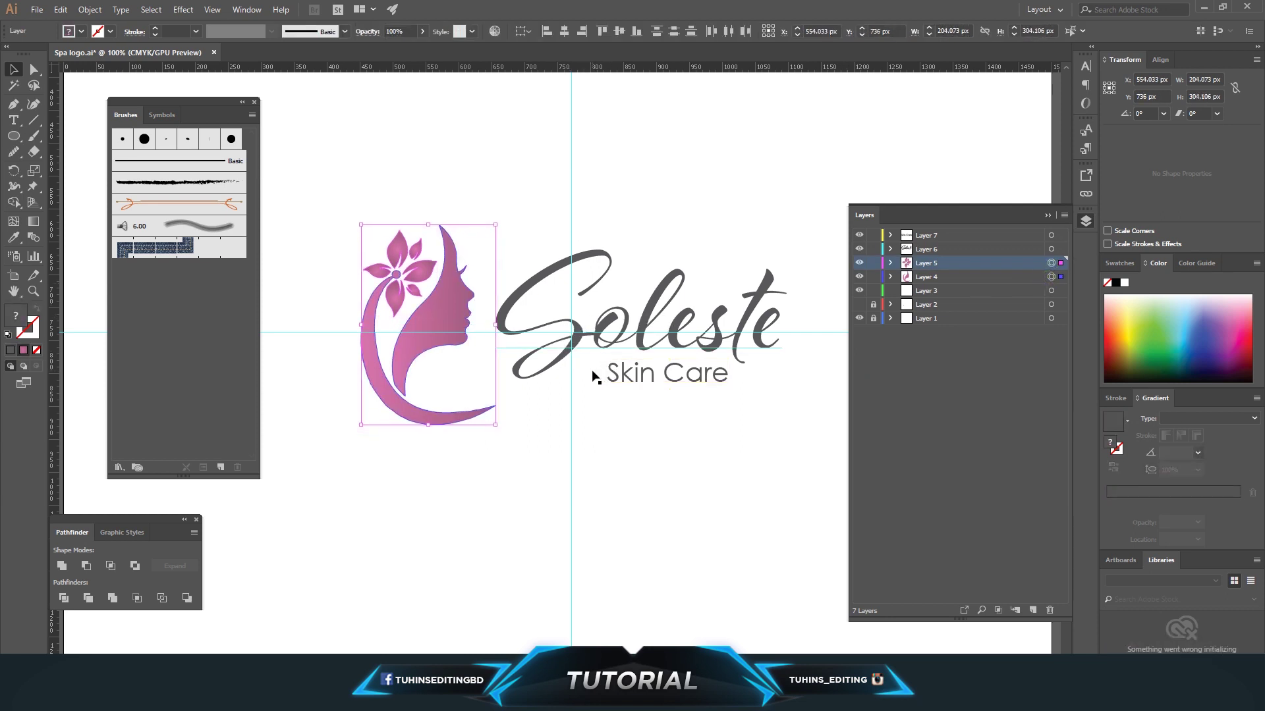
pyautogui.press('Right')
pyautogui.press('Right')
pyautogui.press('Right')
pyautogui.press('Right')
pyautogui.press('Right')
pyautogui.press('Right')
pyautogui.press('Right')
pyautogui.press('Right')
pyautogui.press('Right')
pyautogui.press('Right')
pyautogui.press('Right')
pyautogui.press('Right')
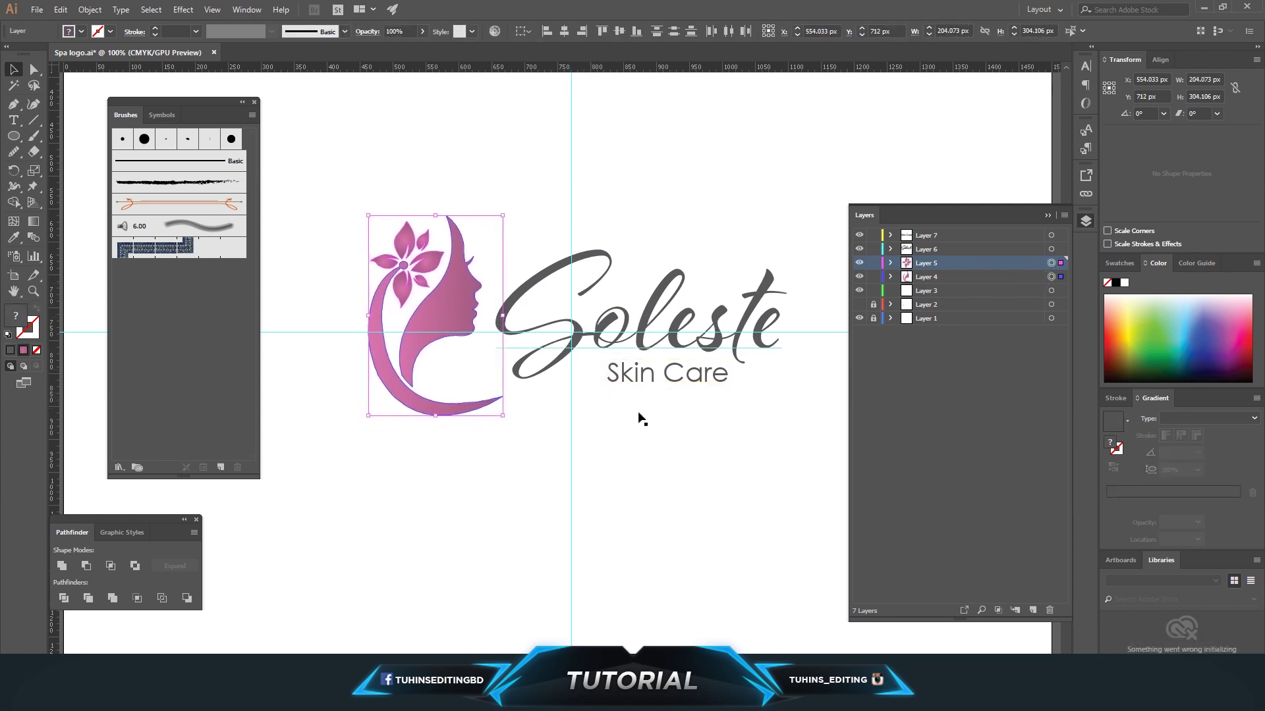
# Deselect the artwork and lock Layers 4, 5 and 6.
pyautogui.click(641, 417)
pyautogui.click(676, 378)
pyautogui.click(810, 484)
pyautogui.click(873, 235)
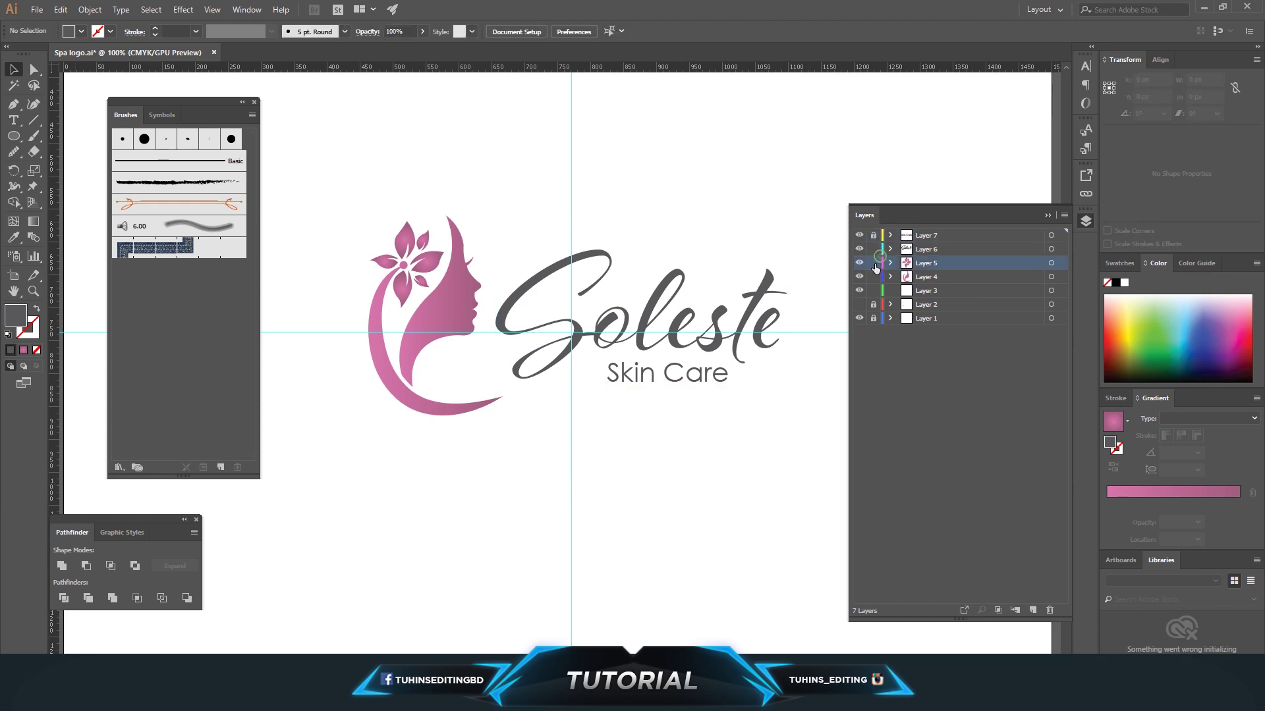
# Nudge the Skin Care text up and right to about X 922, Y 796 px.
pyautogui.click(655, 378)
pyautogui.press('Up')
pyautogui.press('Up')
pyautogui.press('Up')
pyautogui.press('Right')
pyautogui.press('Right')
pyautogui.press('Right')
pyautogui.press('Right')
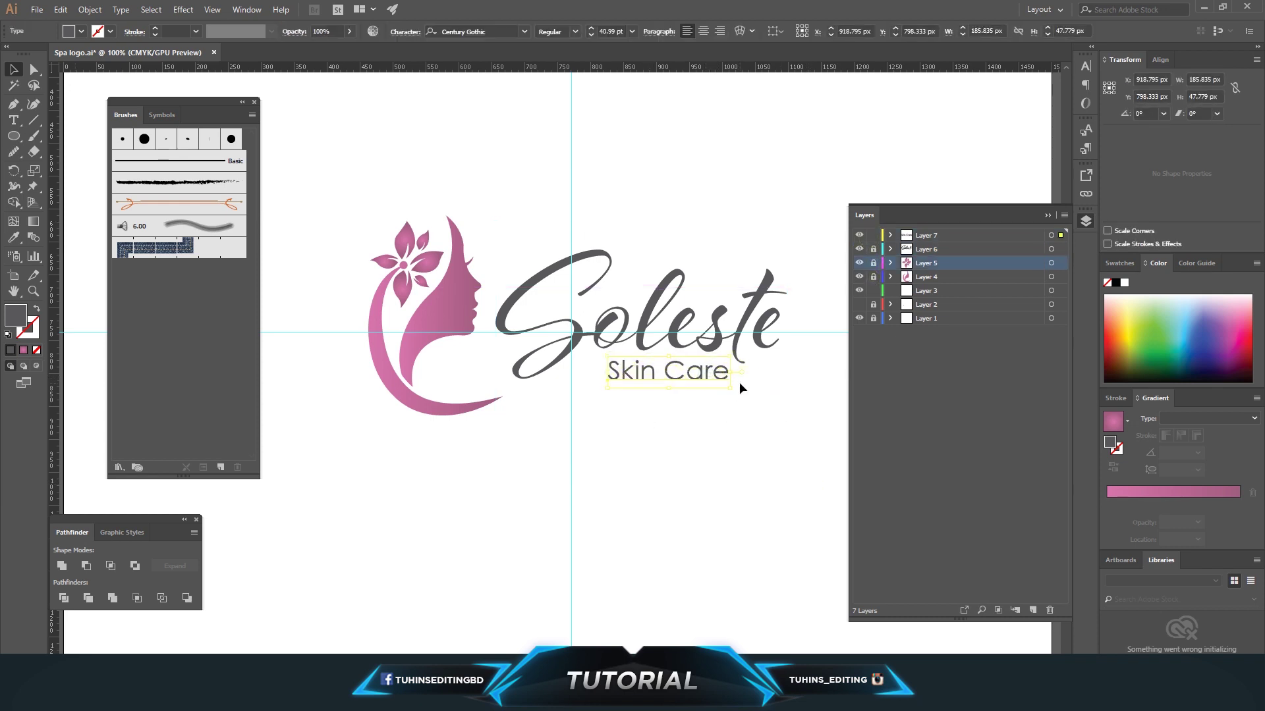
pyautogui.press('Up')
pyautogui.press('Up')
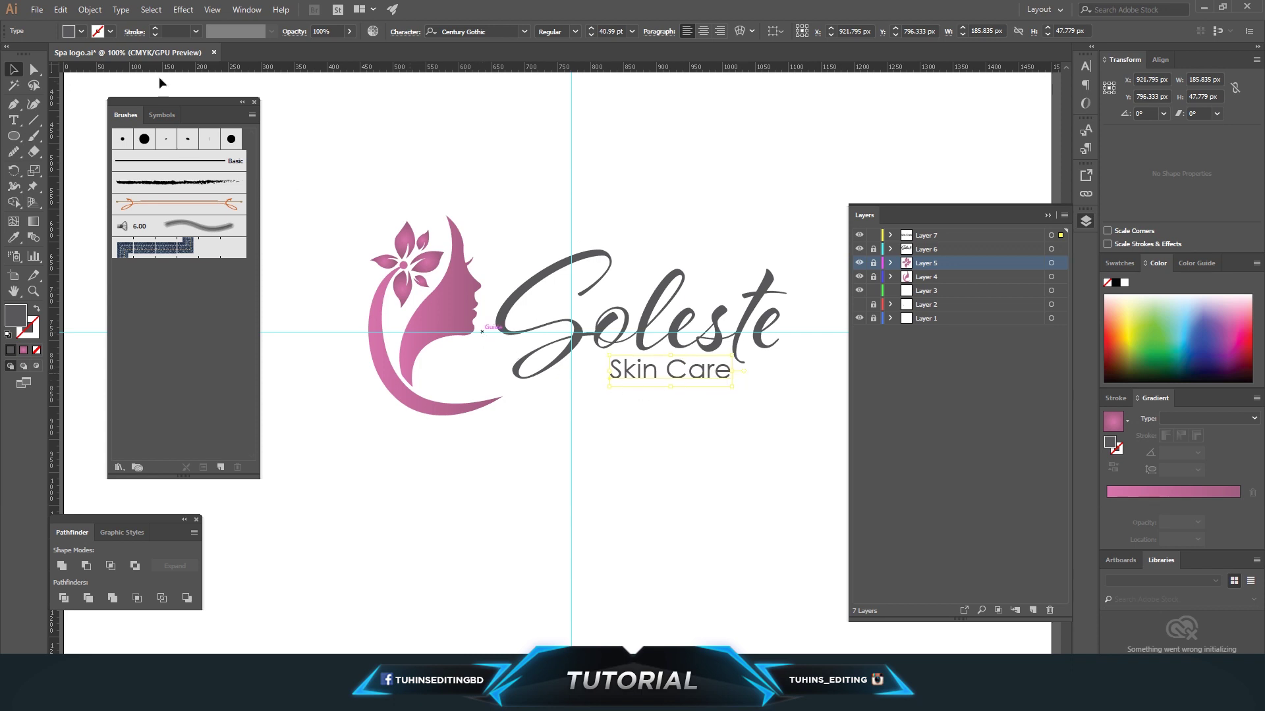
# Recolor the Skin Care text with the pink swatch and check it within the whole logo.
pyautogui.click(82, 31)
pyautogui.click(74, 82)
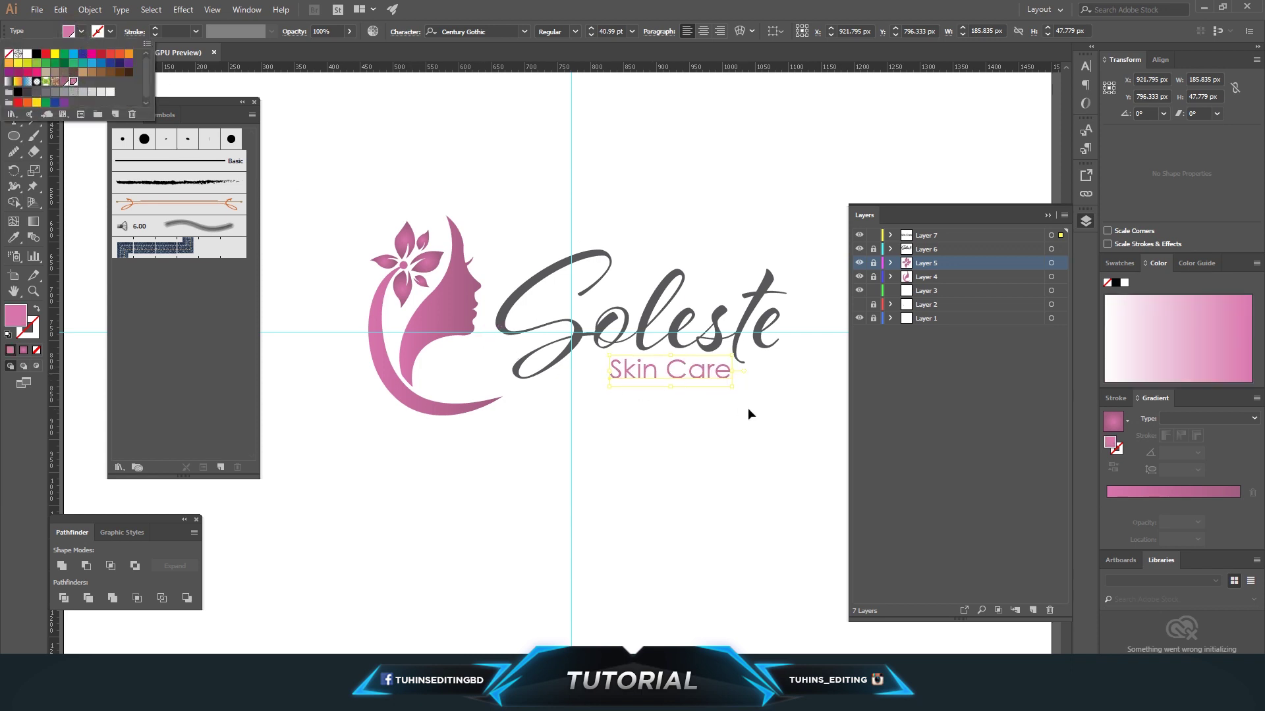
pyautogui.click(750, 413)
pyautogui.hotkey('ctrl', '0')
pyautogui.hotkey('ctrl', '1')
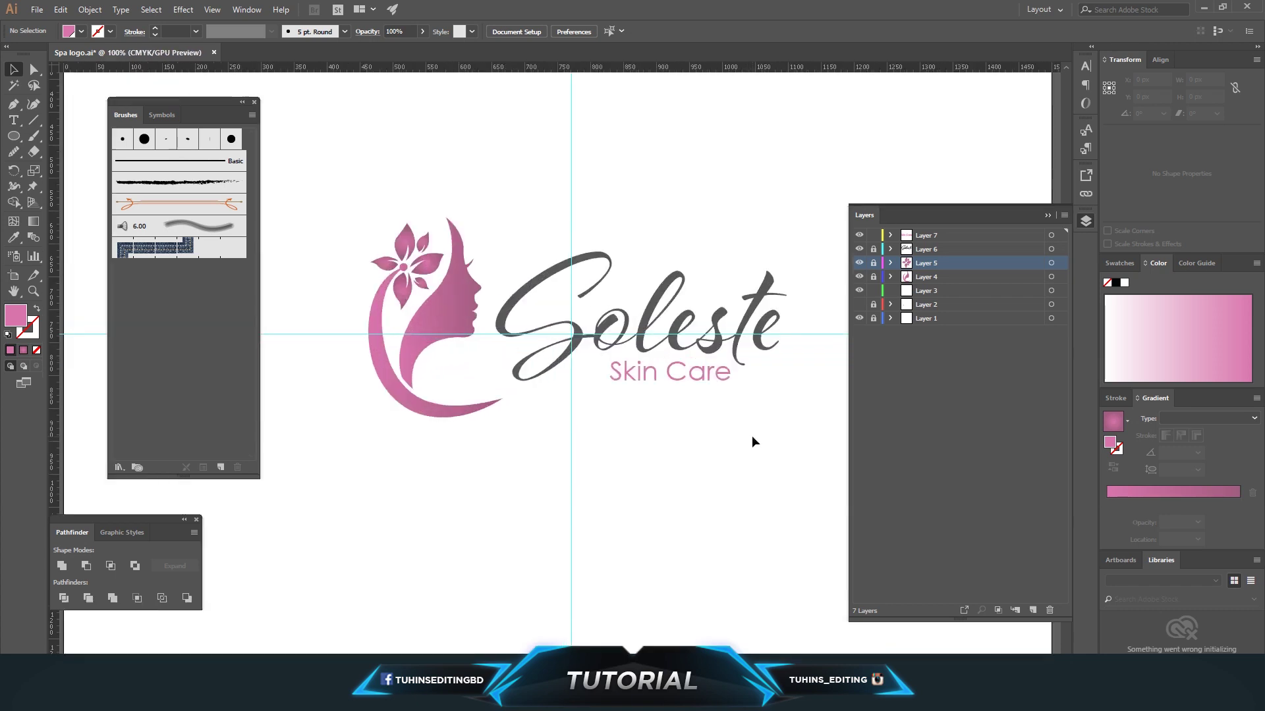
# Increase the Skin Care text's tracking to 371 and move it under Soleste to about X 941, Y 800 px.
pyautogui.click(712, 374)
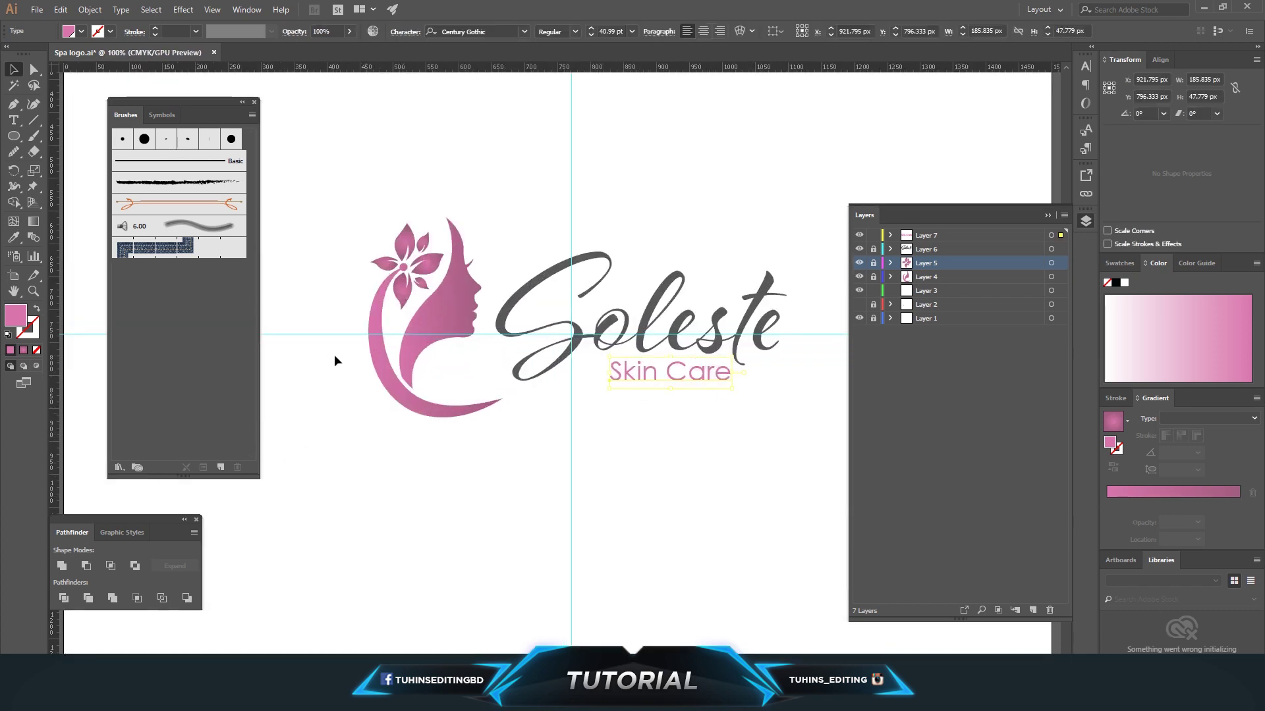
pyautogui.click(1086, 66)
pyautogui.click(1061, 136)
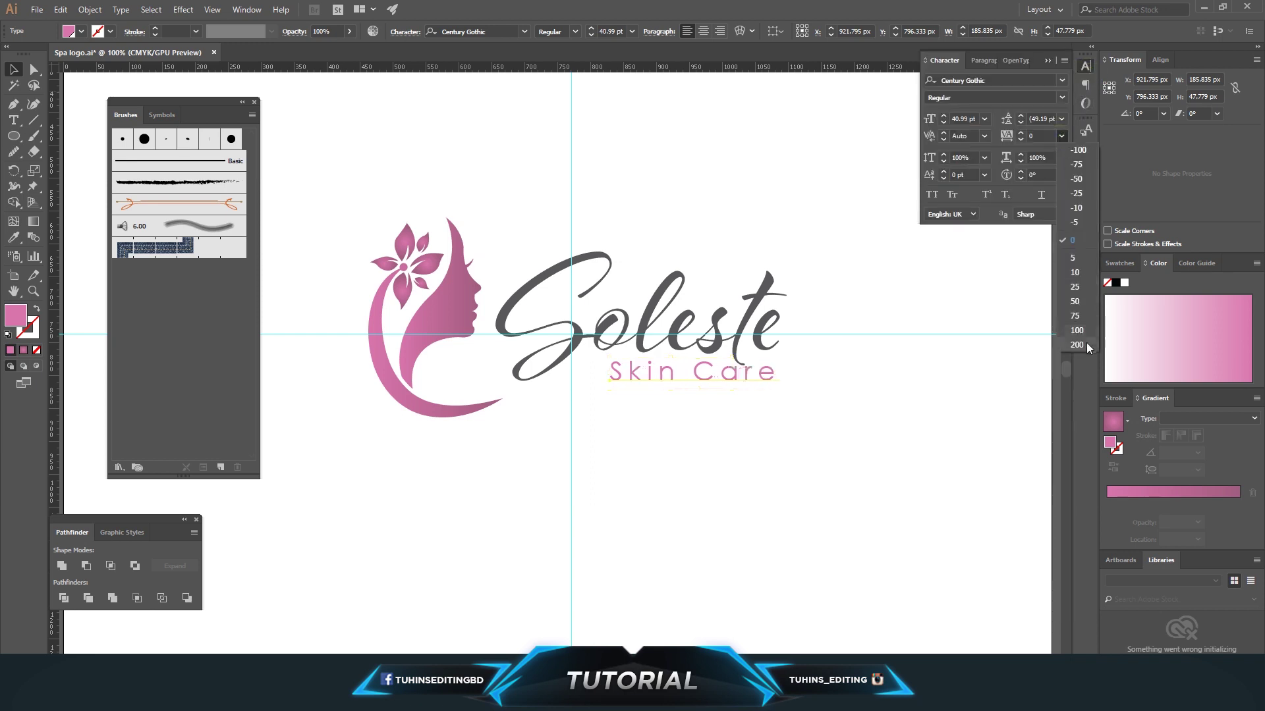
pyautogui.click(1085, 343)
pyautogui.click(1042, 136)
pyautogui.press('Up')
pyautogui.press('Up')
pyautogui.press('Up')
pyautogui.press('Up')
pyautogui.press('Up')
pyautogui.press('Up')
pyautogui.press('Up')
pyautogui.press('Up')
pyautogui.press('Up')
pyautogui.press('Up')
pyautogui.press('Up')
pyautogui.press('Up')
pyautogui.press('Up')
pyautogui.press('Up')
pyautogui.press('Up')
pyautogui.press('Up')
pyautogui.press('Up')
pyautogui.press('Up')
pyautogui.press('Up')
pyautogui.press('Up')
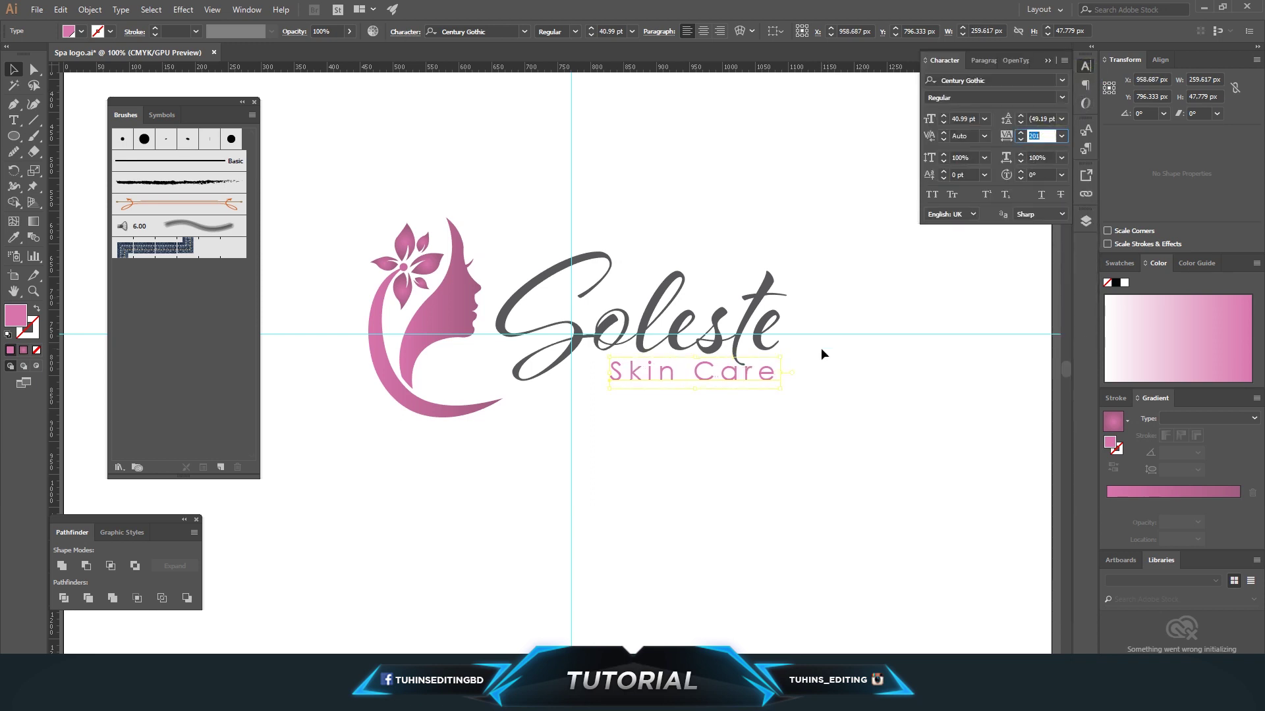
pyautogui.press('Up')
pyautogui.press('Up')
pyautogui.press('Up')
pyautogui.press('Up')
pyautogui.press('Up')
pyautogui.press('Up')
pyautogui.press('Up')
pyautogui.press('Up')
pyautogui.press('Up')
pyautogui.press('Up')
pyautogui.press('Up')
pyautogui.press('Up')
pyautogui.press('Up')
pyautogui.press('Up')
pyautogui.press('Up')
pyautogui.press('Up')
pyautogui.press('Up')
pyautogui.press('Up')
pyautogui.press('Up')
pyautogui.press('Up')
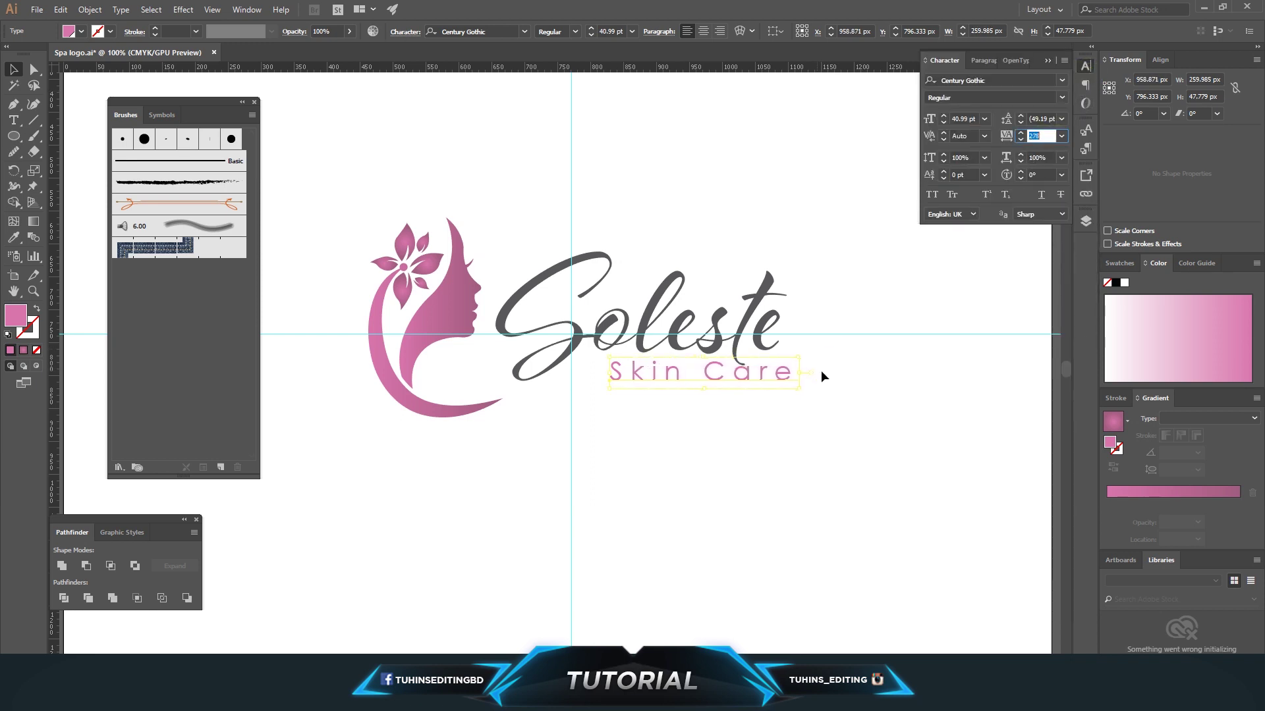
pyautogui.press('Up')
pyautogui.press('Up')
pyautogui.press('Up')
pyautogui.press('Up')
pyautogui.press('Up')
pyautogui.press('Up')
pyautogui.press('Up')
pyautogui.press('Up')
pyautogui.press('Up')
pyautogui.press('Up')
pyautogui.press('Up')
pyautogui.press('Up')
pyautogui.press('Up')
pyautogui.press('Up')
pyautogui.press('Up')
pyautogui.press('Up')
pyautogui.press('Up')
pyautogui.press('Up')
pyautogui.press('Up')
pyautogui.press('Up')
pyautogui.moveTo(758, 377); pyautogui.dragTo(717, 379)
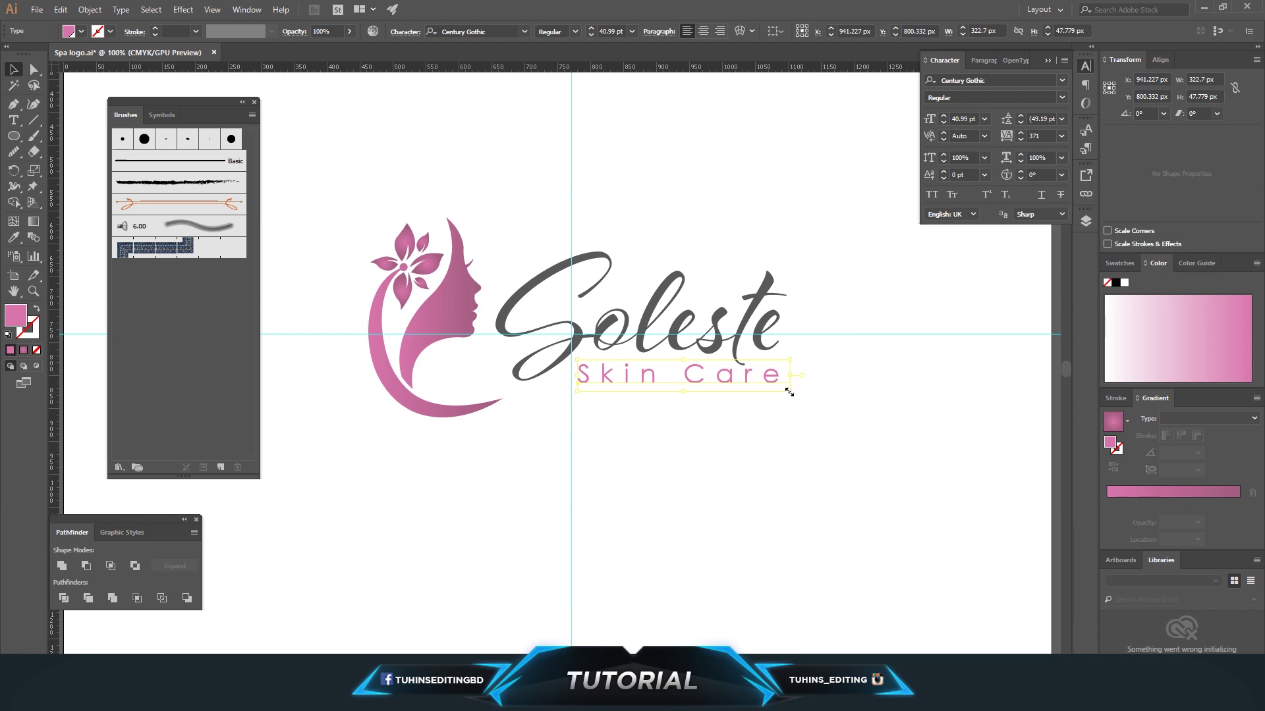
# Set the Skin Care text's tracking to 571 and scale it down to about 34 pt to fit under Soleste.
pyautogui.click(1061, 135)
pyautogui.click(1051, 137)
pyautogui.write('571')
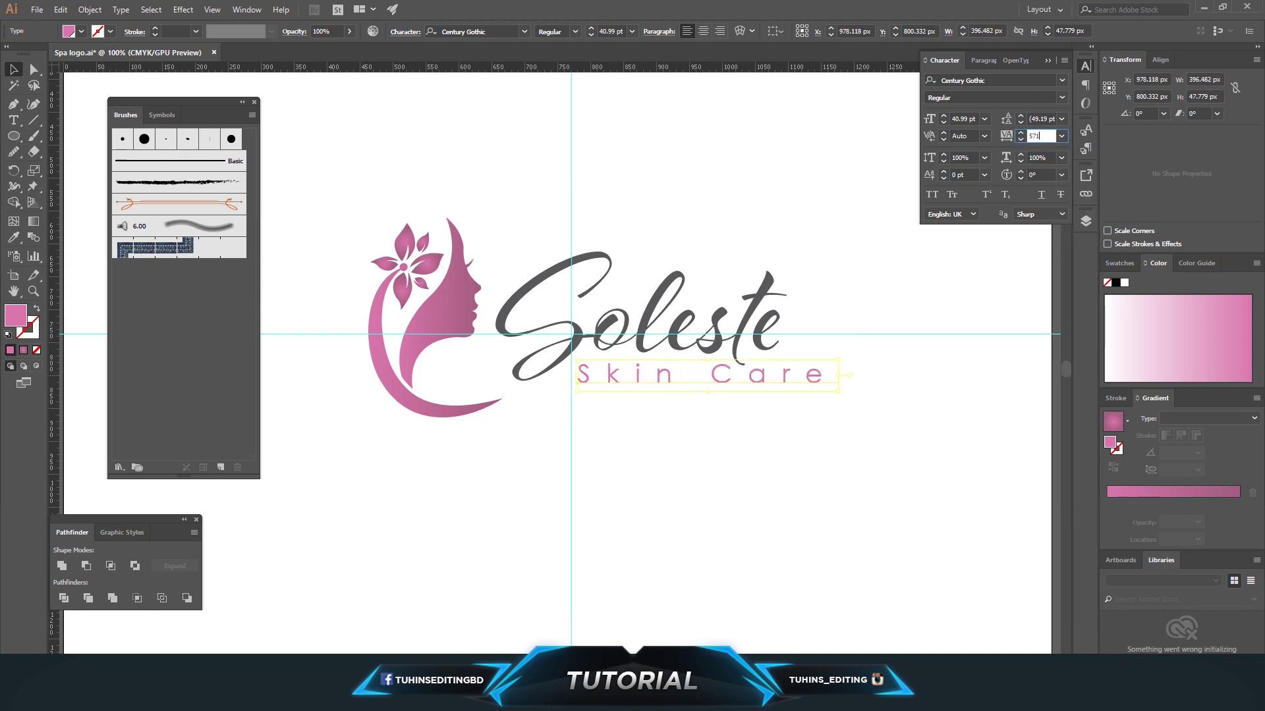
pyautogui.moveTo(838, 391); pyautogui.dragTo(798, 390)
pyautogui.click(810, 399)
pyautogui.hotkey('ctrl', '-')
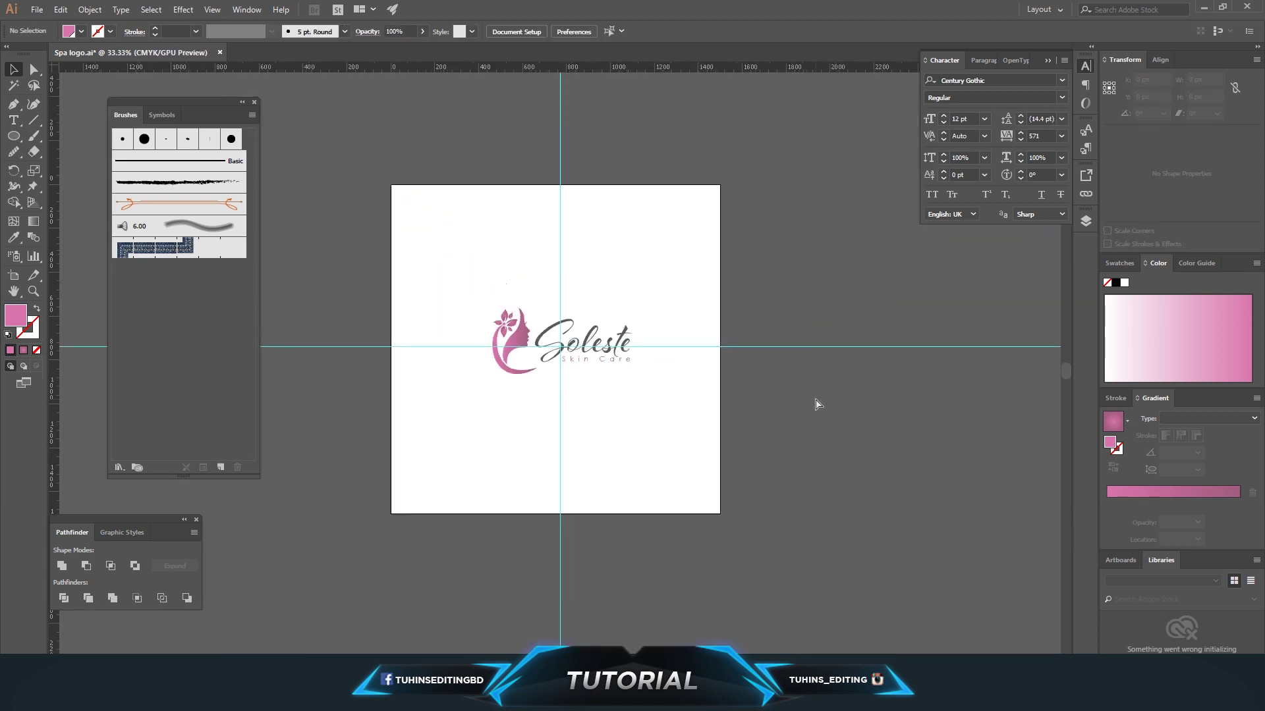
pyautogui.hotkey('ctrl', '+')
# Nudge the Skin Care text down and left to about X 938, Y 801 px, then deselect it.
pyautogui.click(750, 354)
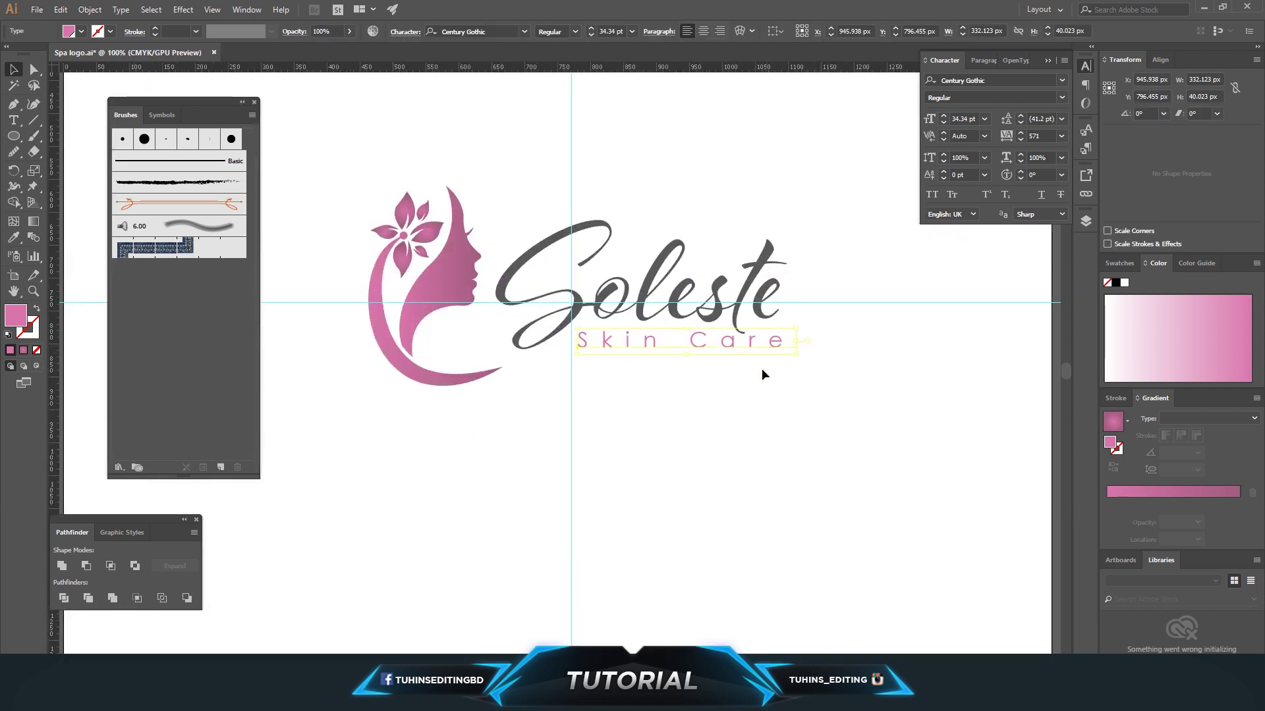
pyautogui.press('Down')
pyautogui.press('Down')
pyautogui.press('Down')
pyautogui.press('Down')
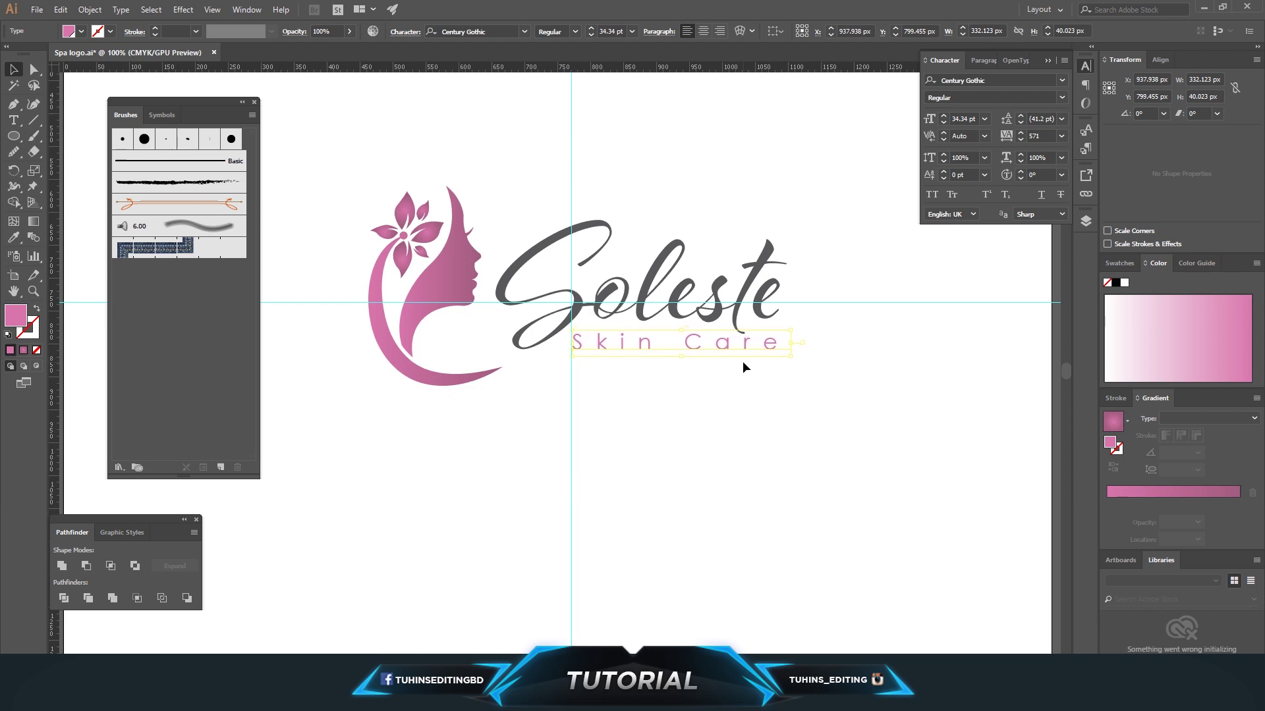
pyautogui.click(784, 394)
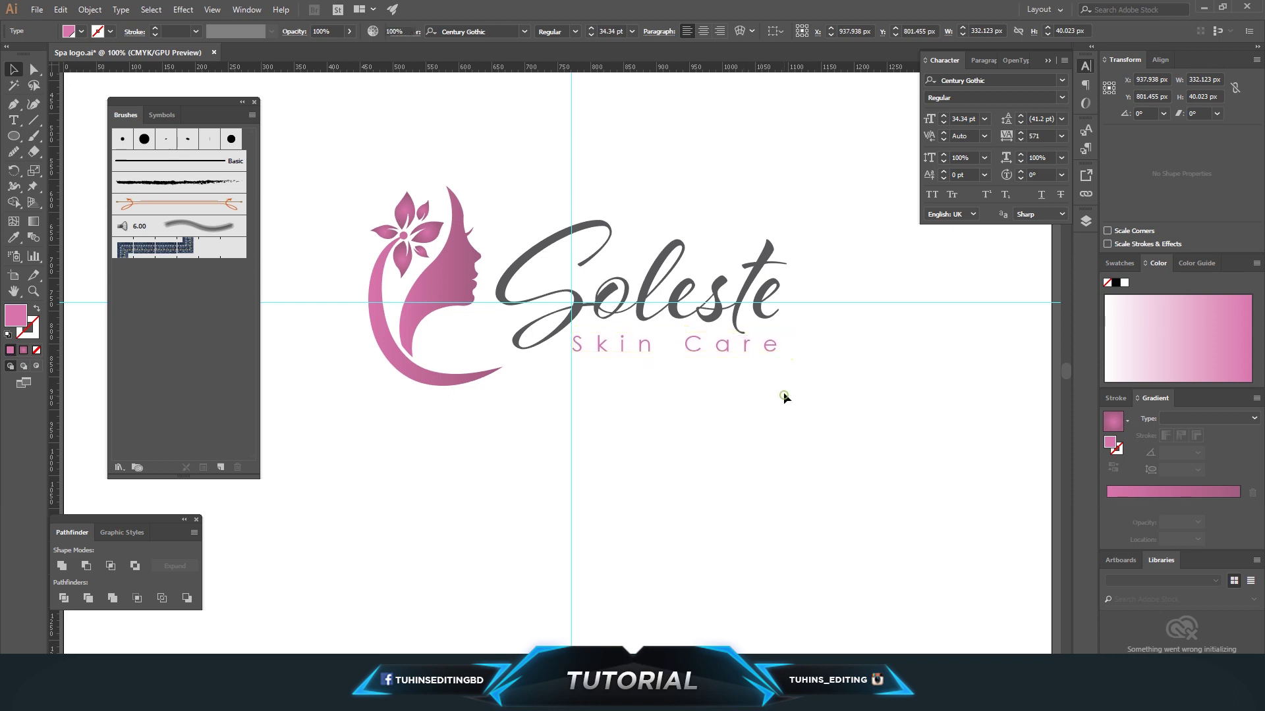
pyautogui.hotkey('ctrl', '-')
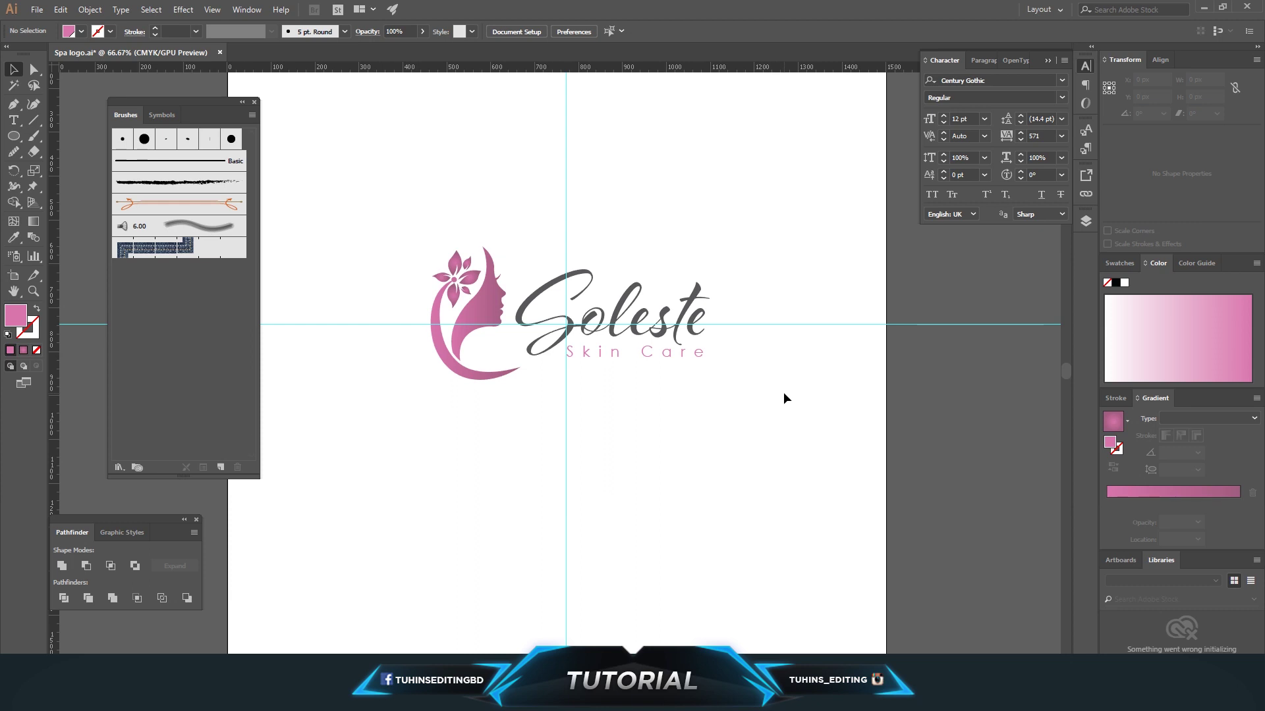
pyautogui.press('space')
pyautogui.moveTo(551, 423); pyautogui.dragTo(537, 461)
pyautogui.hotkey('ctrl', '+')
pyautogui.hotkey('ctrl', '+')
pyautogui.click(34, 70)
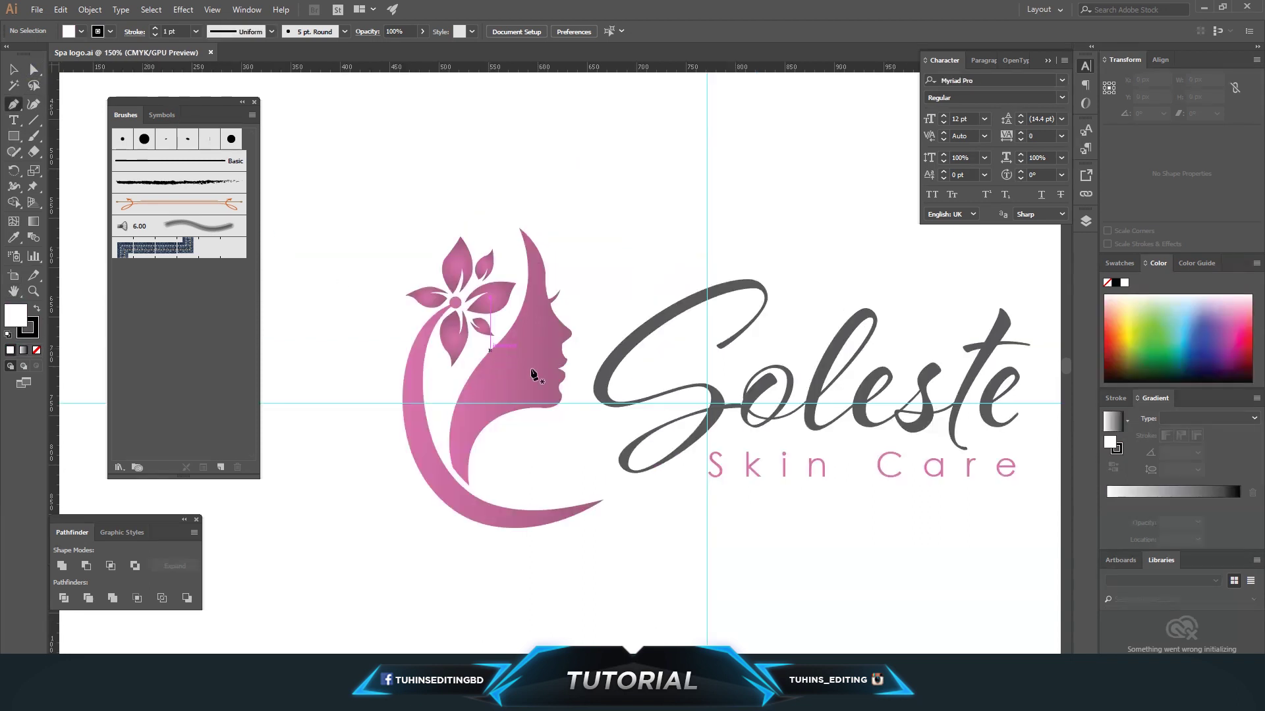
pyautogui.hotkey('shift', 'F12')
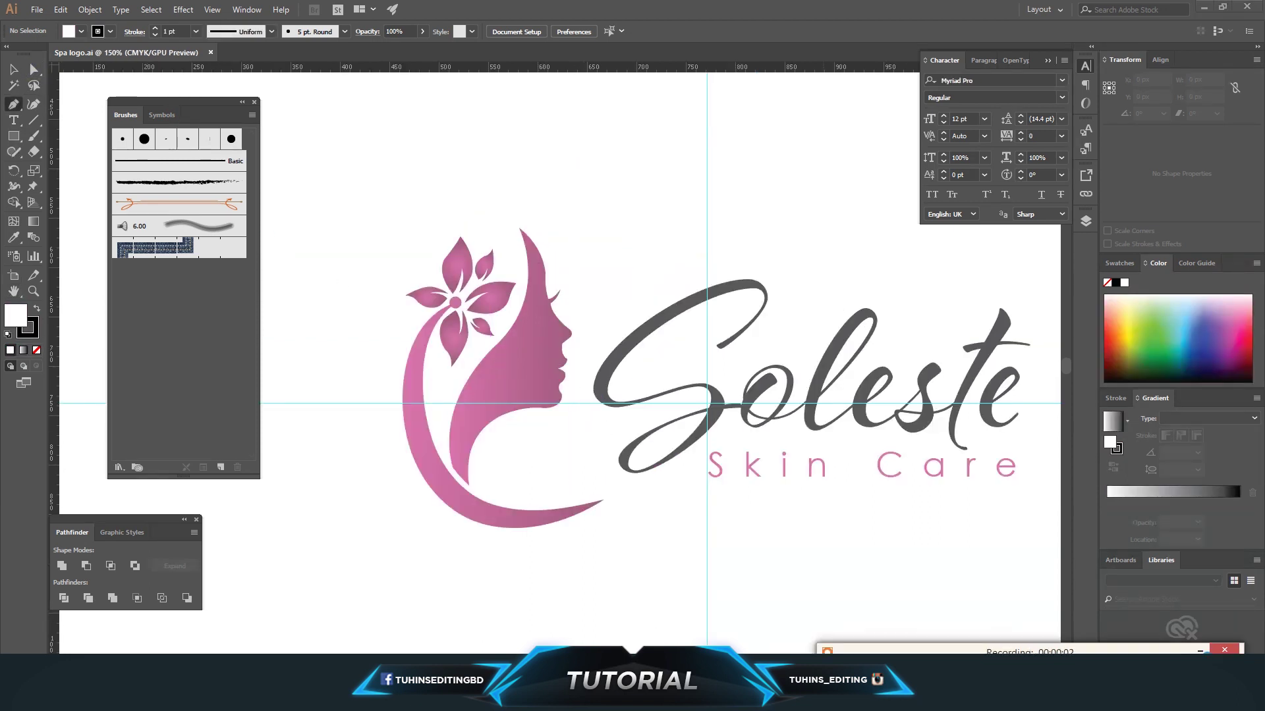
# Lock Layer 6 and add a new empty layer at the top of the layer stack.
pyautogui.click(247, 9)
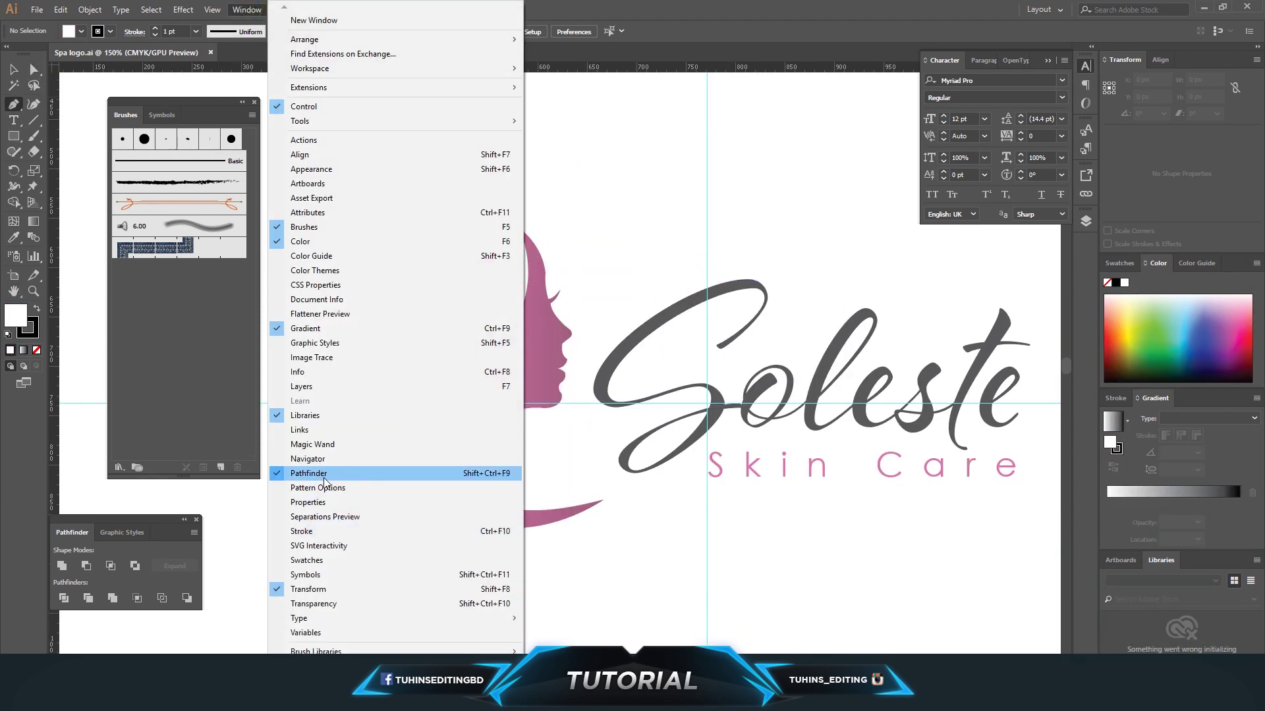
pyautogui.click(321, 386)
pyautogui.click(874, 249)
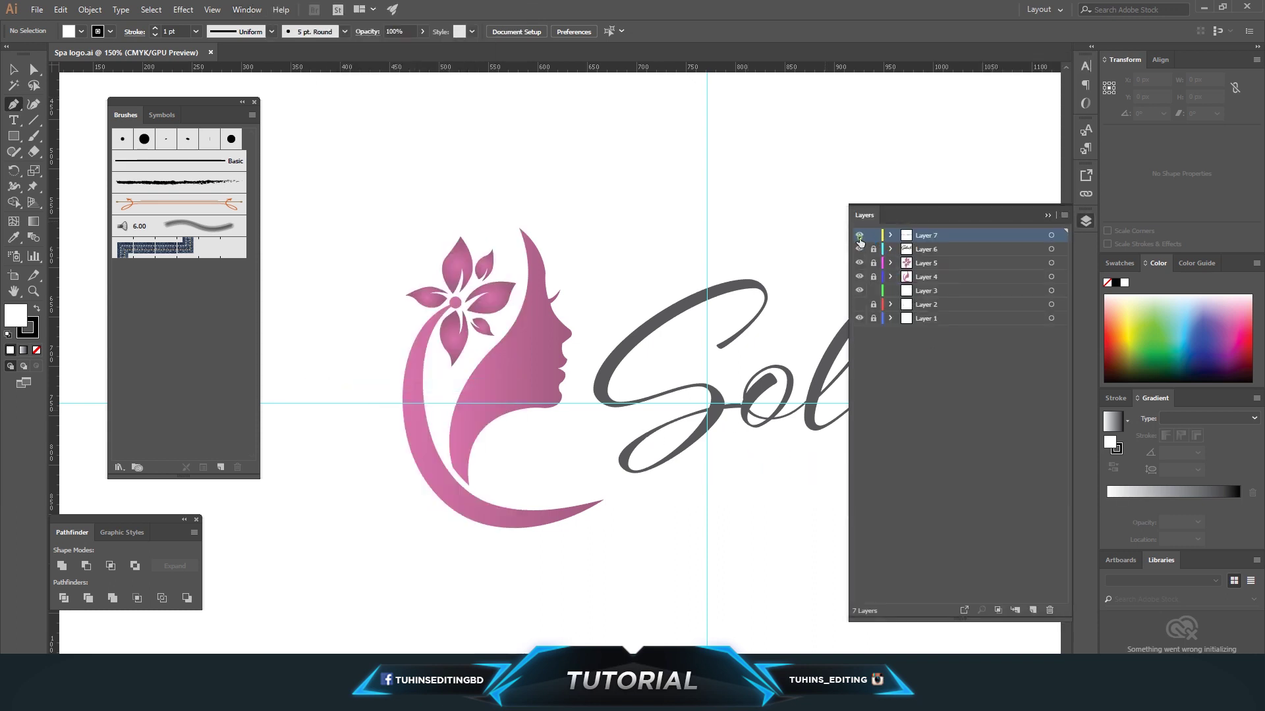
pyautogui.click(1032, 610)
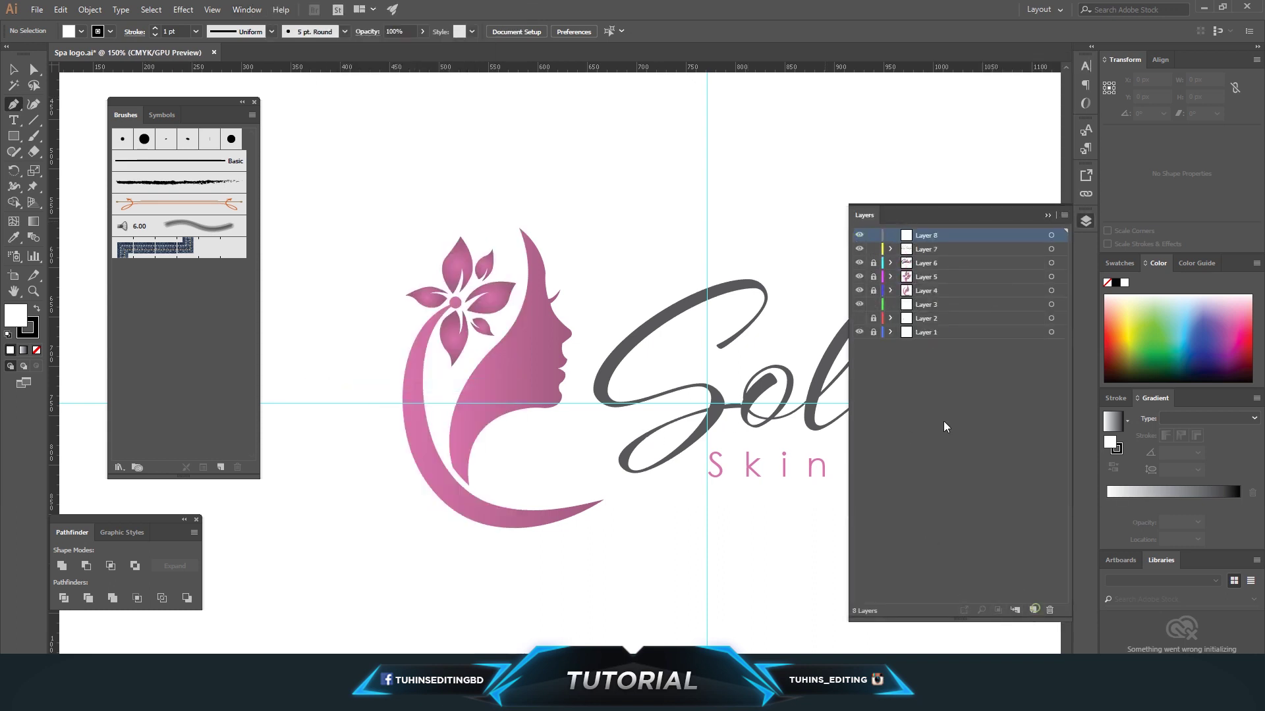
pyautogui.press('space')
pyautogui.moveTo(501, 433); pyautogui.dragTo(574, 397)
pyautogui.hotkey('ctrl', '=')
pyautogui.hotkey('ctrl', '=')
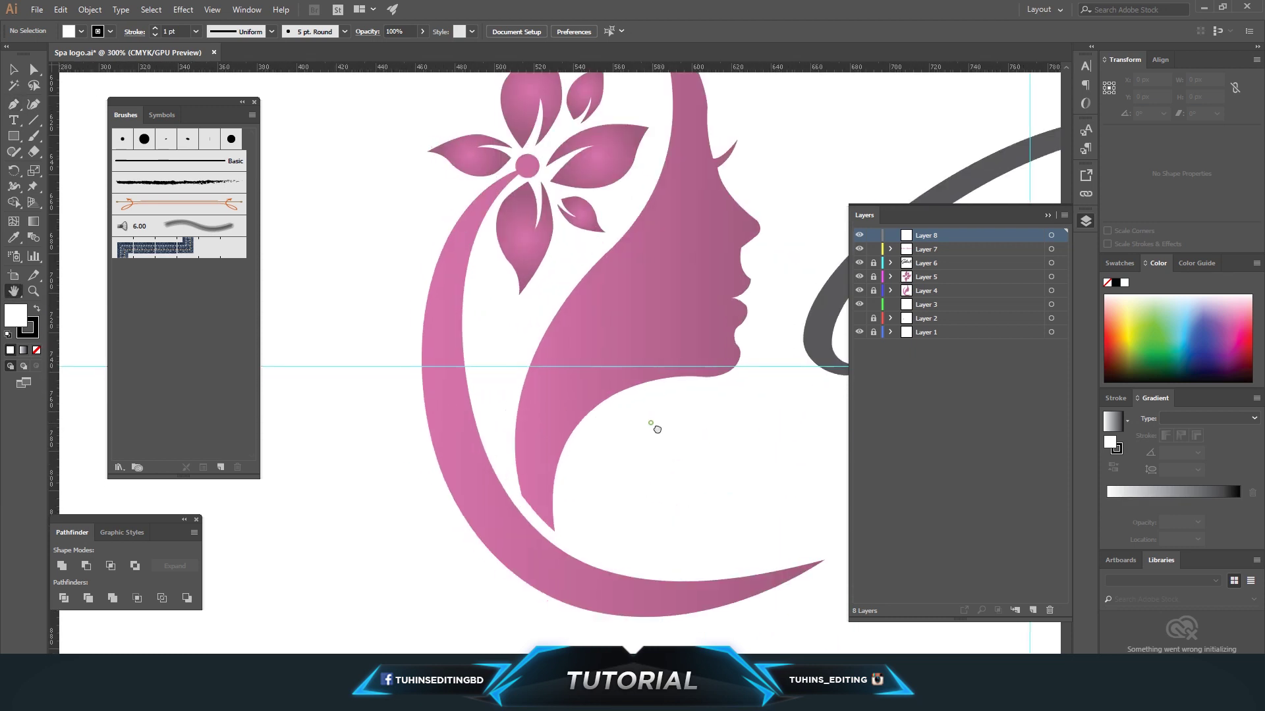
pyautogui.click(14, 104)
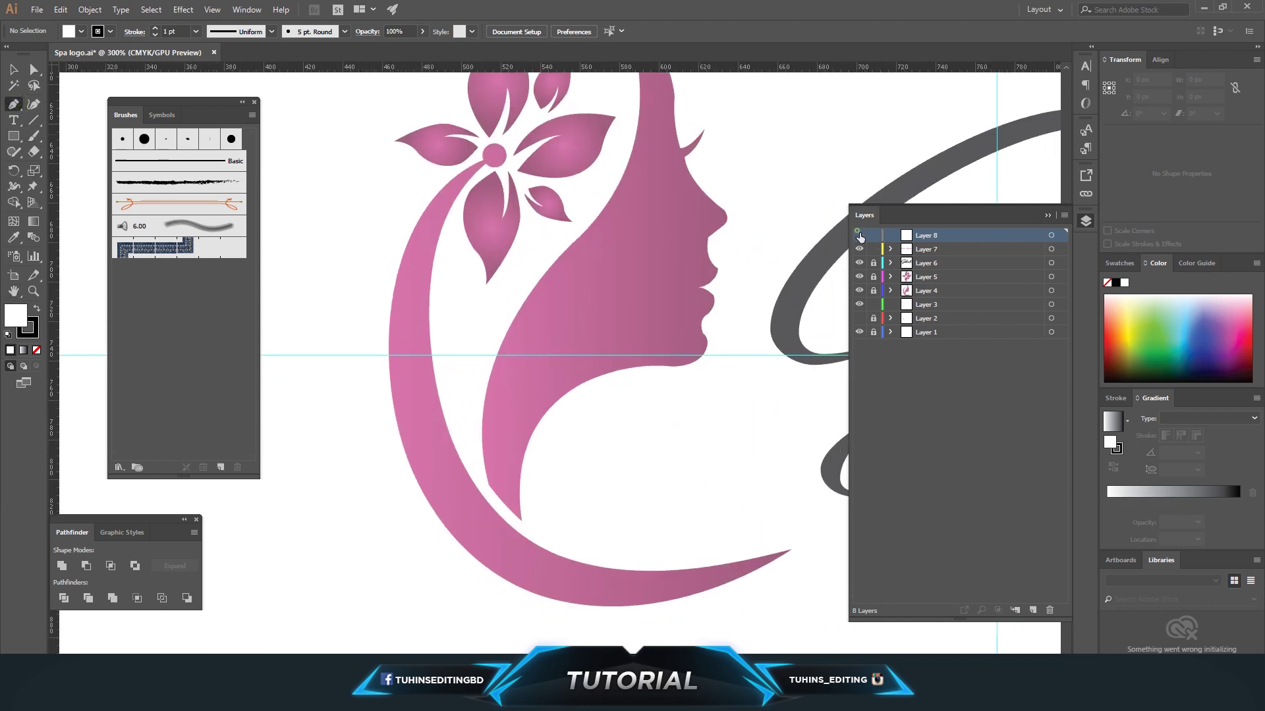
pyautogui.click(484, 160)
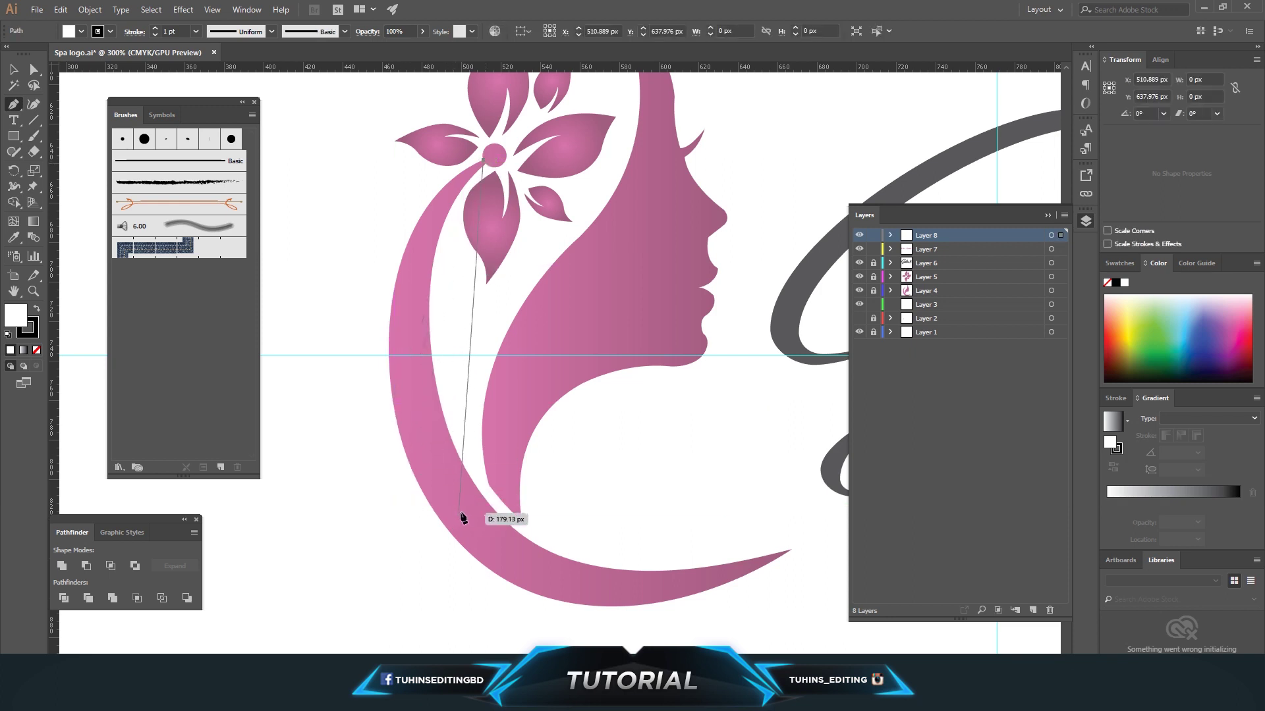
pyautogui.click(14, 68)
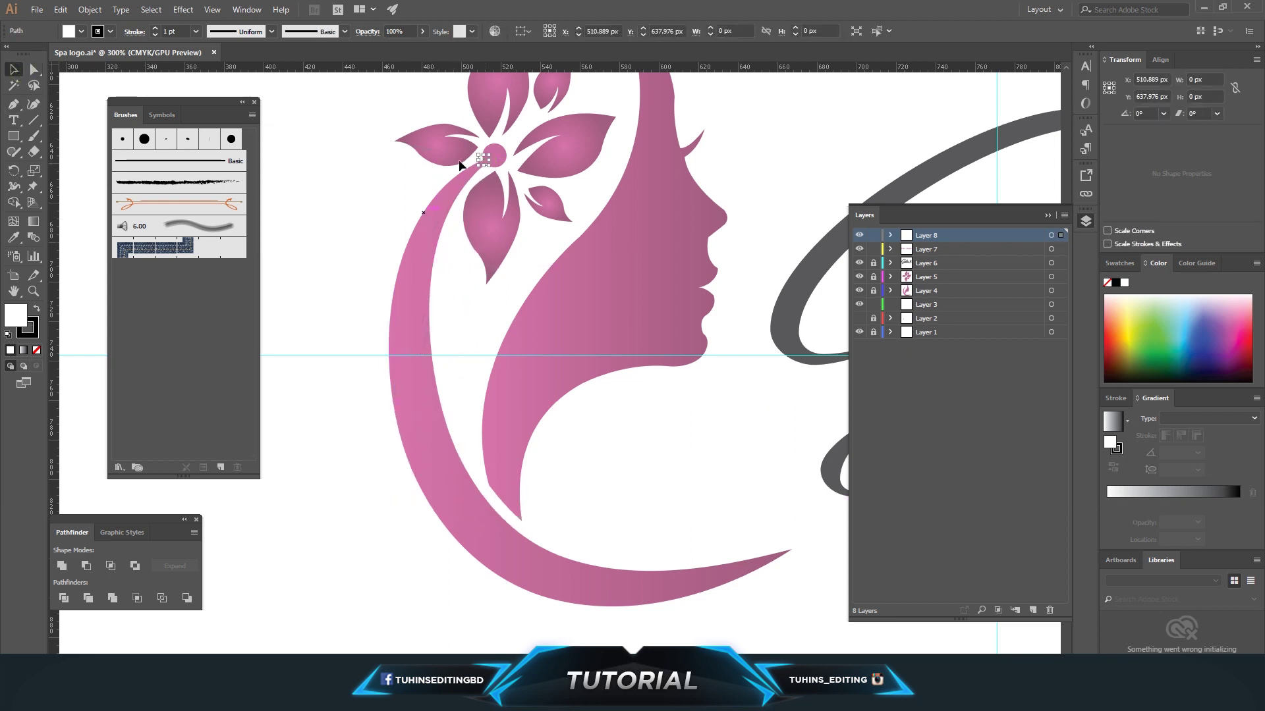
pyautogui.press('Delete')
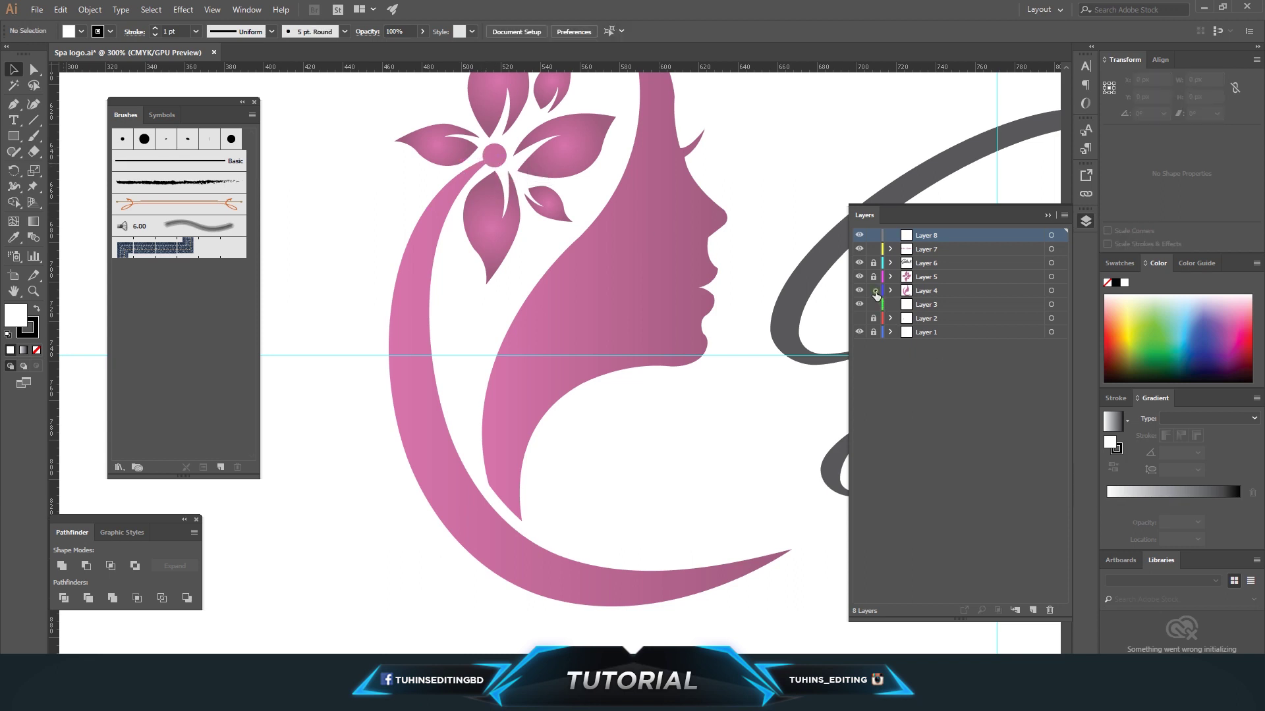
# Copy the large pink arc from Layer 4 into Layer 8 and place it beside the logo at about X 419, Y 795 px.
pyautogui.click(413, 365)
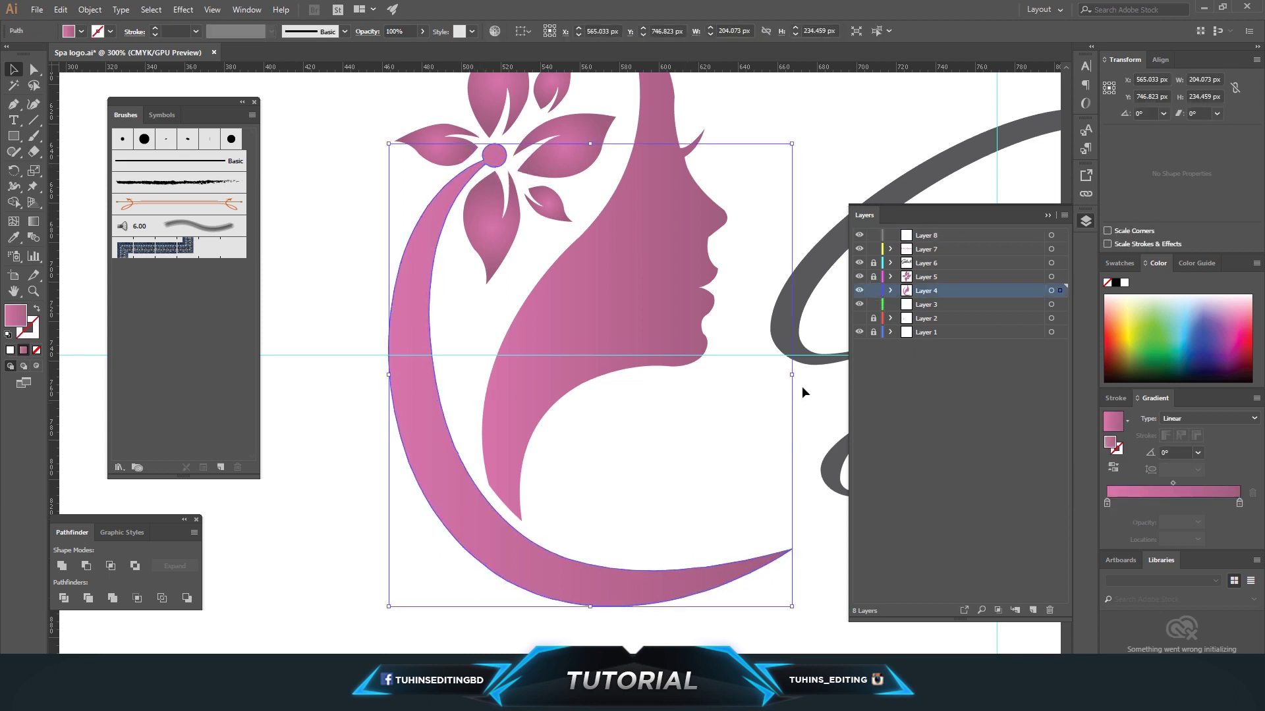
pyautogui.click(873, 292)
pyautogui.click(927, 233)
pyautogui.hotkey('ctrl', '-')
pyautogui.hotkey('ctrl', '-')
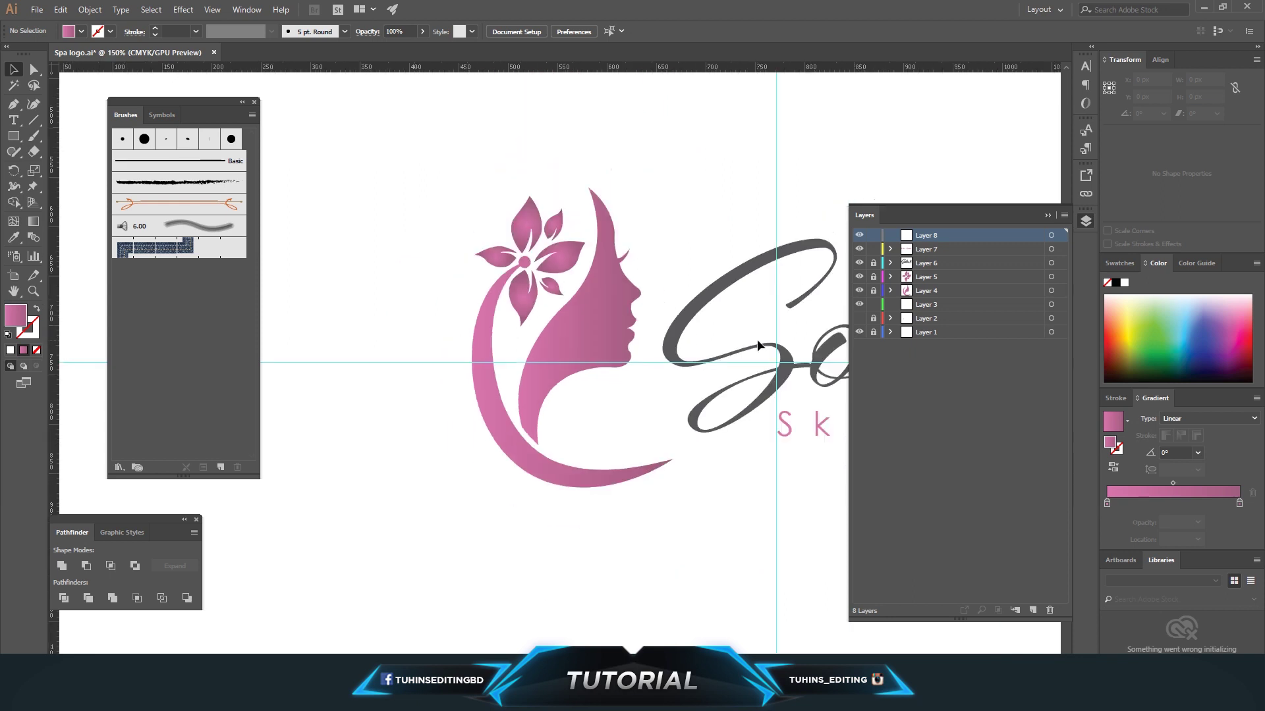
pyautogui.hotkey('ctrl', 'v')
pyautogui.moveTo(492, 422); pyautogui.dragTo(362, 473)
pyautogui.click(403, 467)
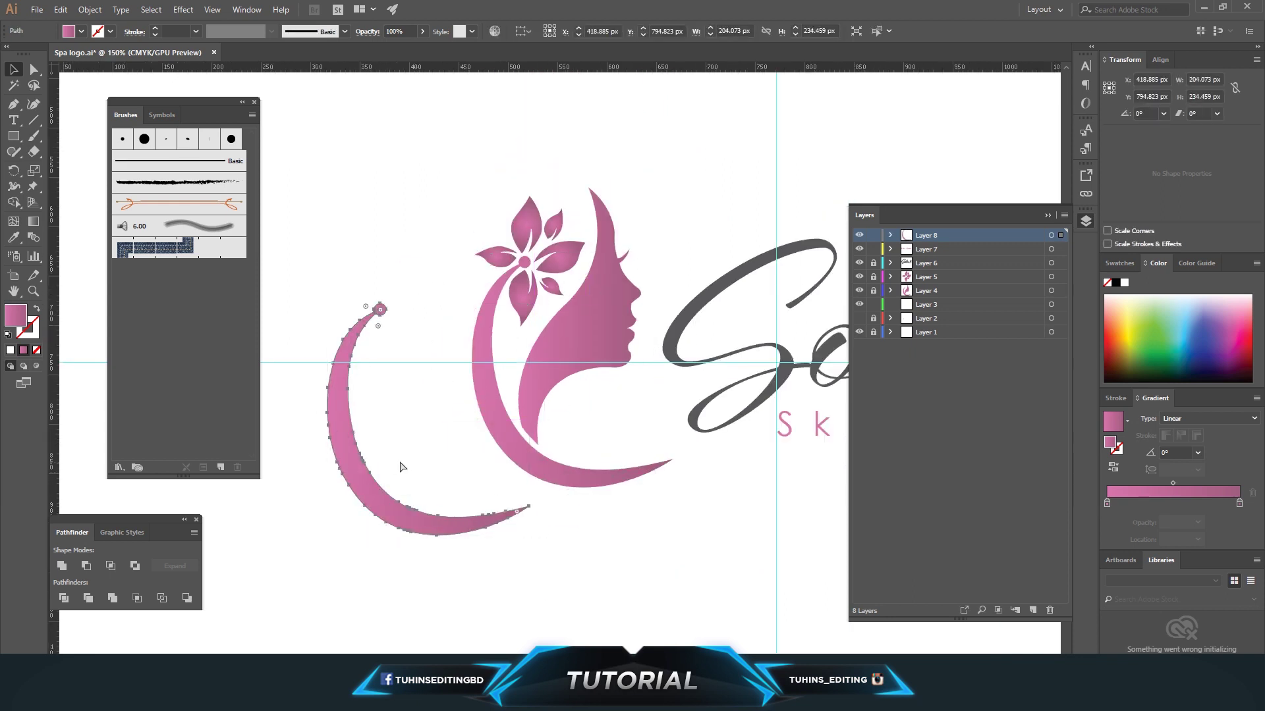
# Paste a second copy of the arc and fill it with dark grey.
pyautogui.hotkey('ctrl', 'v')
pyautogui.moveTo(453, 436); pyautogui.dragTo(394, 454)
pyautogui.click(81, 32)
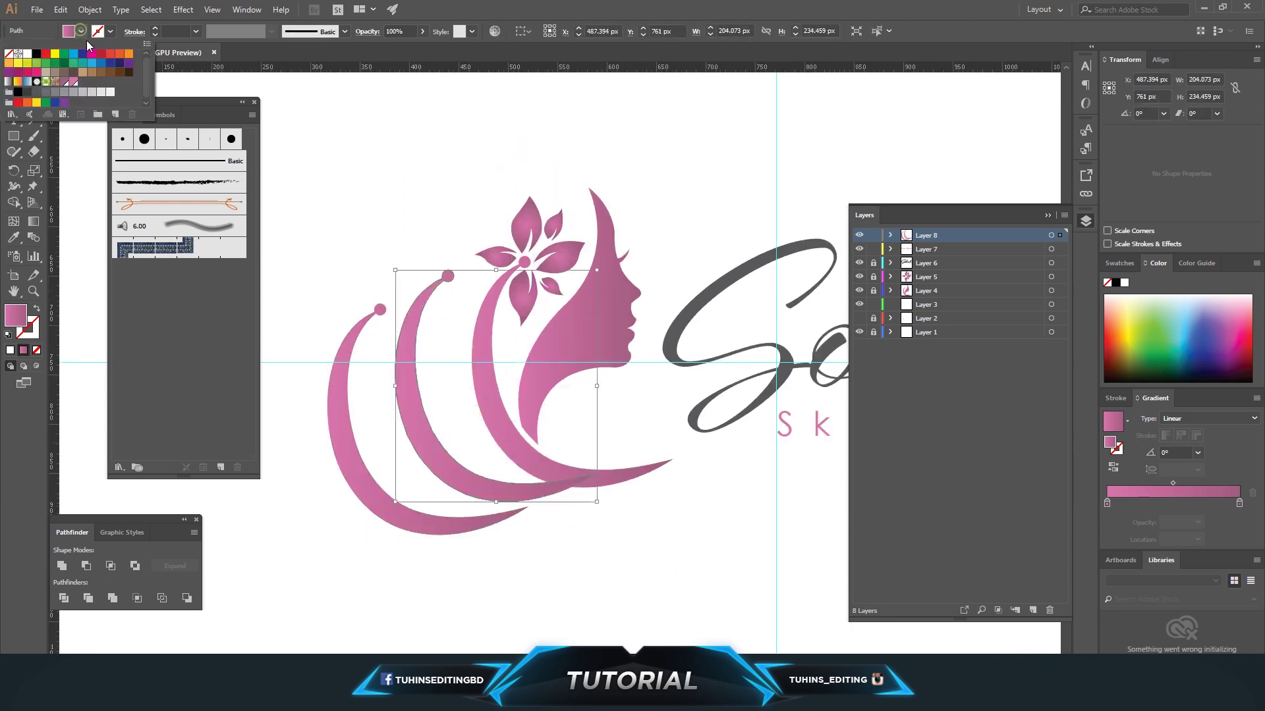
pyautogui.click(37, 96)
# Position the grey arc over the pink copy, offset slightly right and up so a pink rim remains exposed.
pyautogui.moveTo(439, 447); pyautogui.dragTo(382, 476)
pyautogui.click(441, 464)
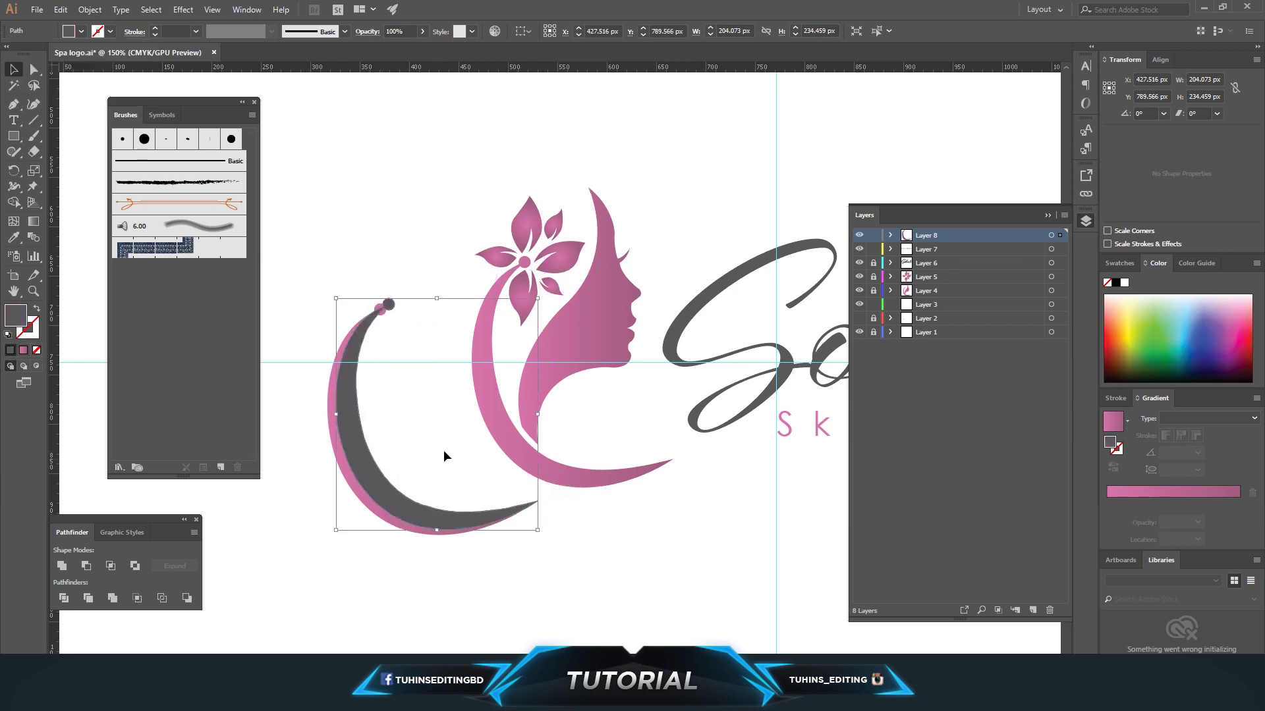
pyautogui.moveTo(356, 437); pyautogui.dragTo(357, 440)
pyautogui.press('Up')
pyautogui.press('Up')
pyautogui.press('Right')
pyautogui.press('Up')
# Select both arc copies and use Shape Builder to cut away the grey areas outside the pink arc.
pyautogui.click(412, 417)
pyautogui.moveTo(427, 428); pyautogui.dragTo(355, 500)
pyautogui.click(16, 204)
pyautogui.keyDown('alt'); pyautogui.click(357, 387); pyautogui.keyUp('alt')
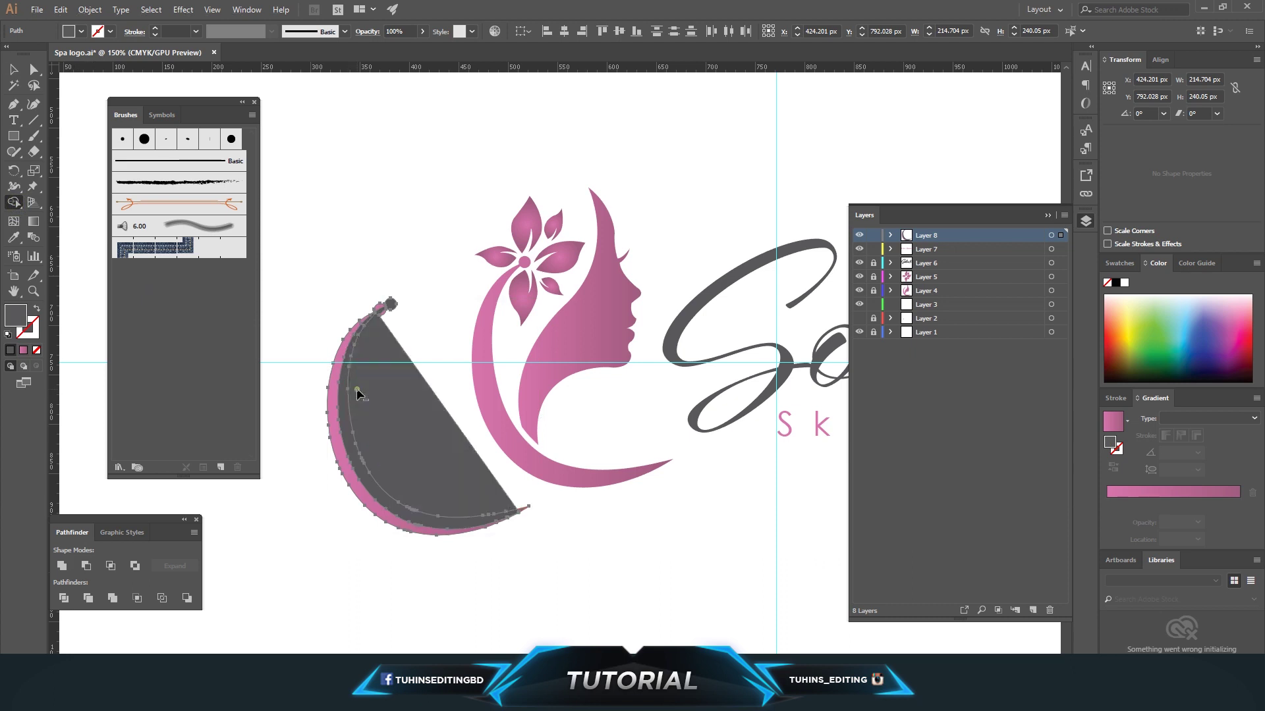
pyautogui.keyDown('alt'); pyautogui.click(366, 399); pyautogui.keyUp('alt')
pyautogui.keyDown('alt'); pyautogui.click(387, 311); pyautogui.keyUp('alt')
pyautogui.hotkey('ctrl', 'z')
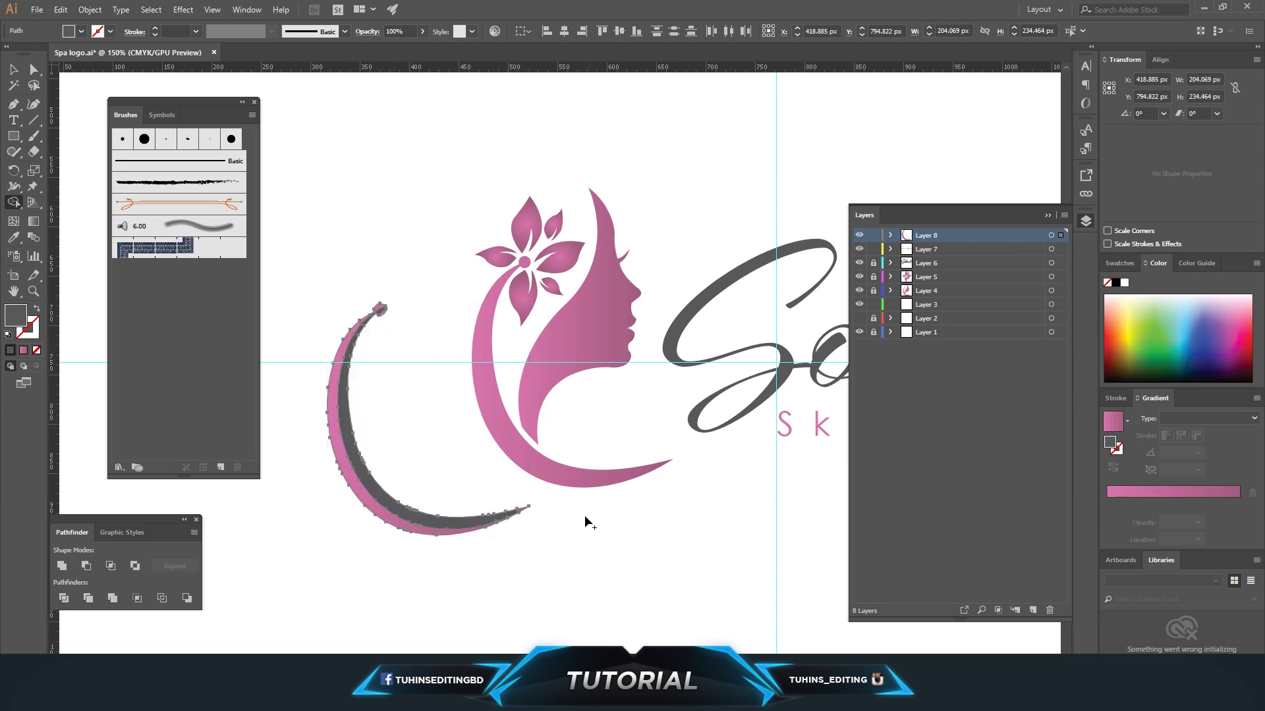
# Try to delete the pieces at the copied arc's upper tip and move part of the arc, undoing the changes.
pyautogui.moveTo(464, 461); pyautogui.dragTo(578, 500)
pyautogui.click(33, 69)
pyautogui.click(447, 205)
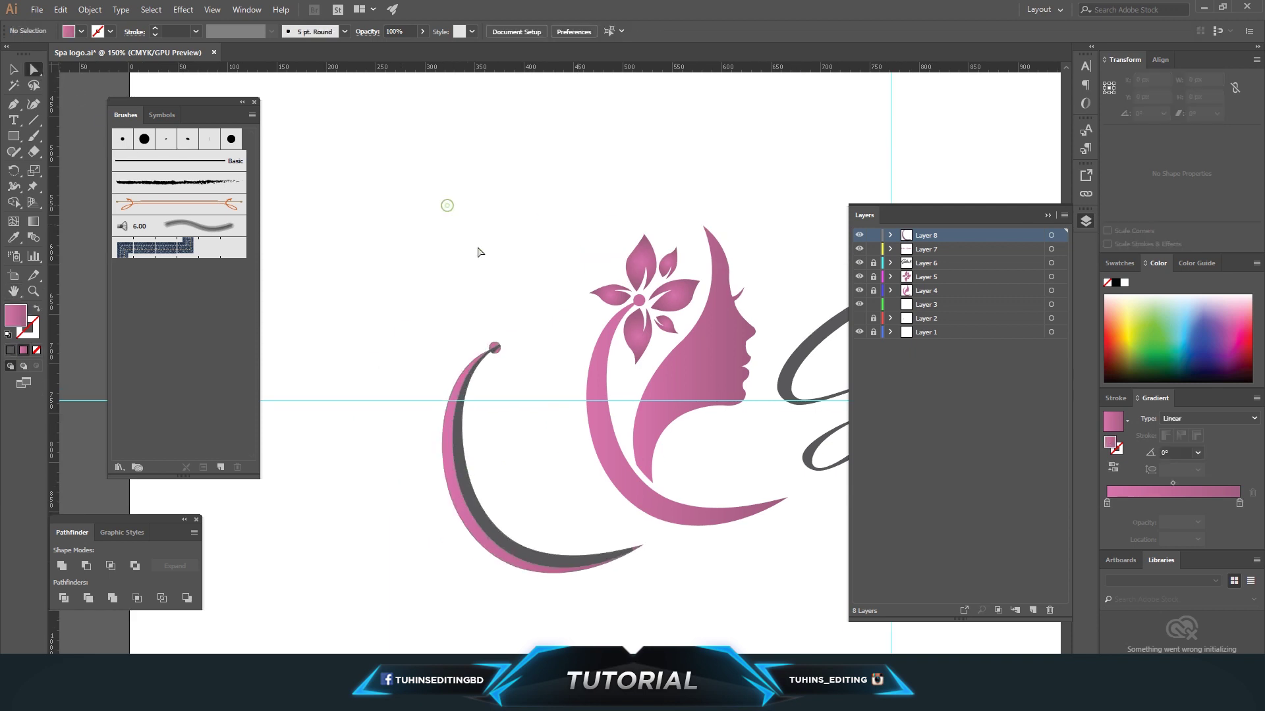
pyautogui.hotkey('ctrl', '=')
pyautogui.hotkey('ctrl', '=')
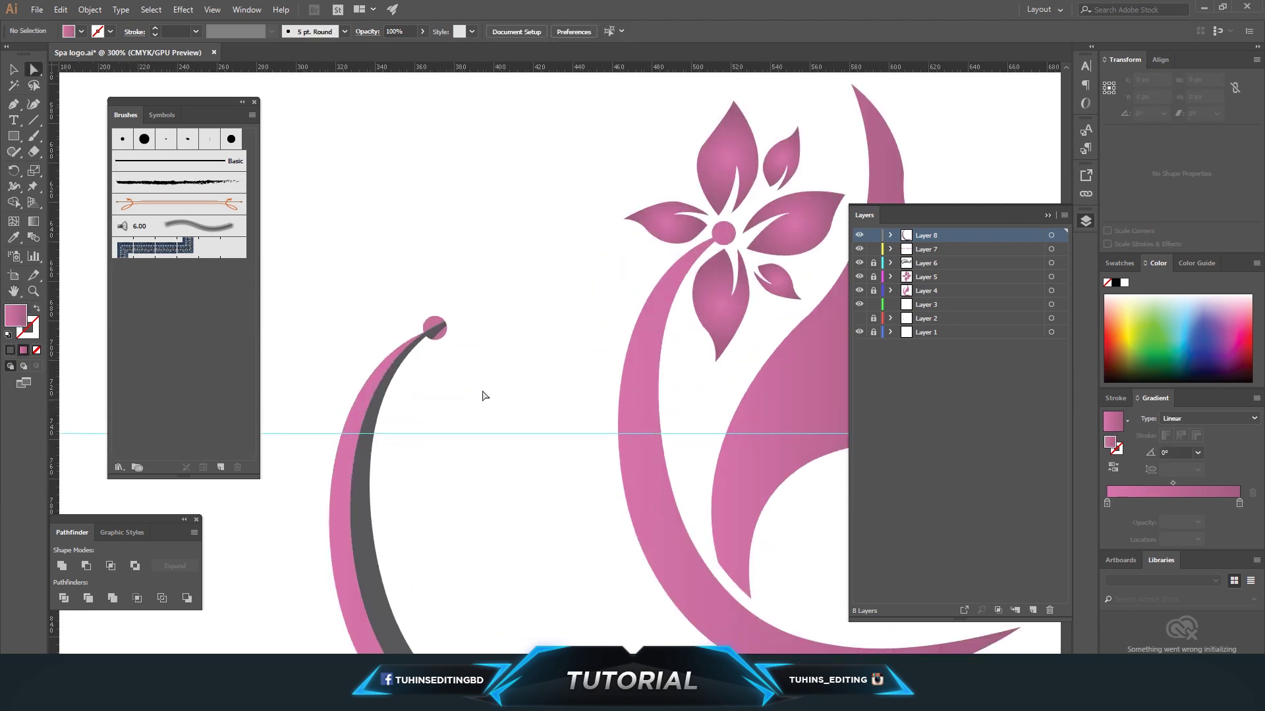
pyautogui.moveTo(450, 299); pyautogui.dragTo(450, 295)
pyautogui.press('Delete')
pyautogui.press('Delete')
pyautogui.hotkey('ctrl', 'z')
pyautogui.click(482, 326)
pyautogui.scroll(-3, 461, 349)
pyautogui.moveTo(362, 398); pyautogui.dragTo(419, 389)
pyautogui.hotkey('ctrl', 'z')
pyautogui.click(494, 361)
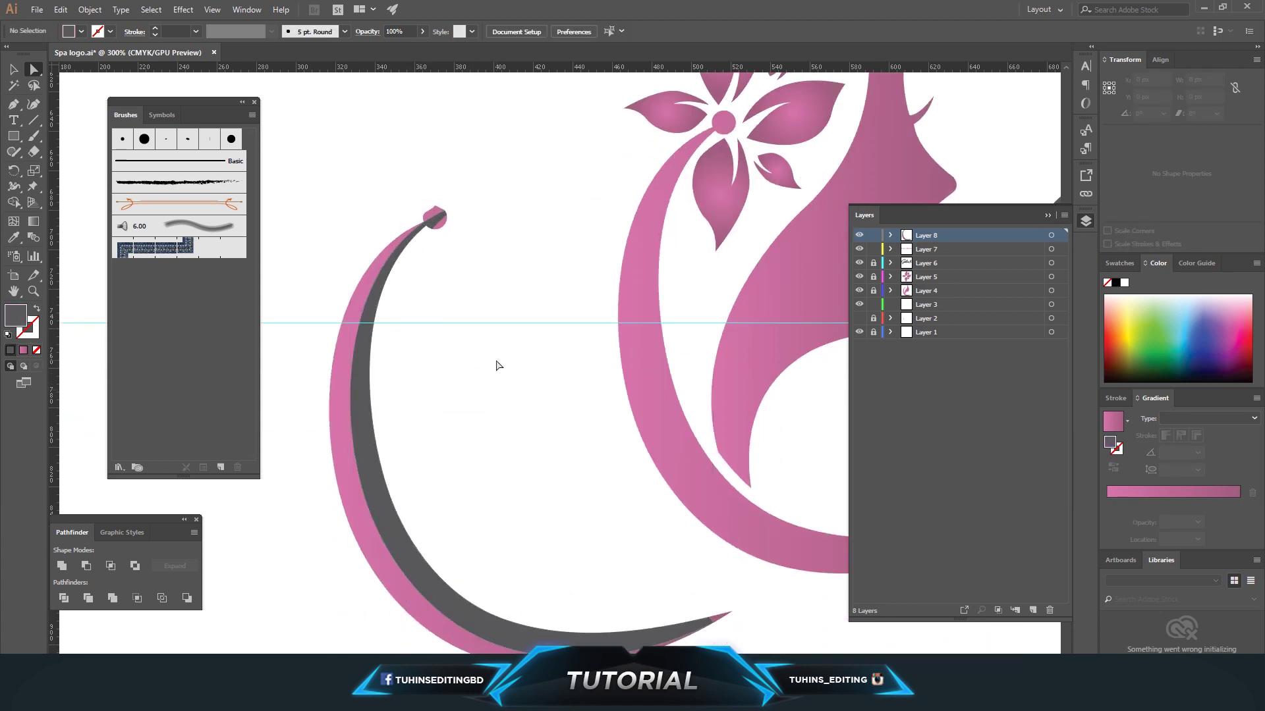
pyautogui.scroll(-2, 487, 323)
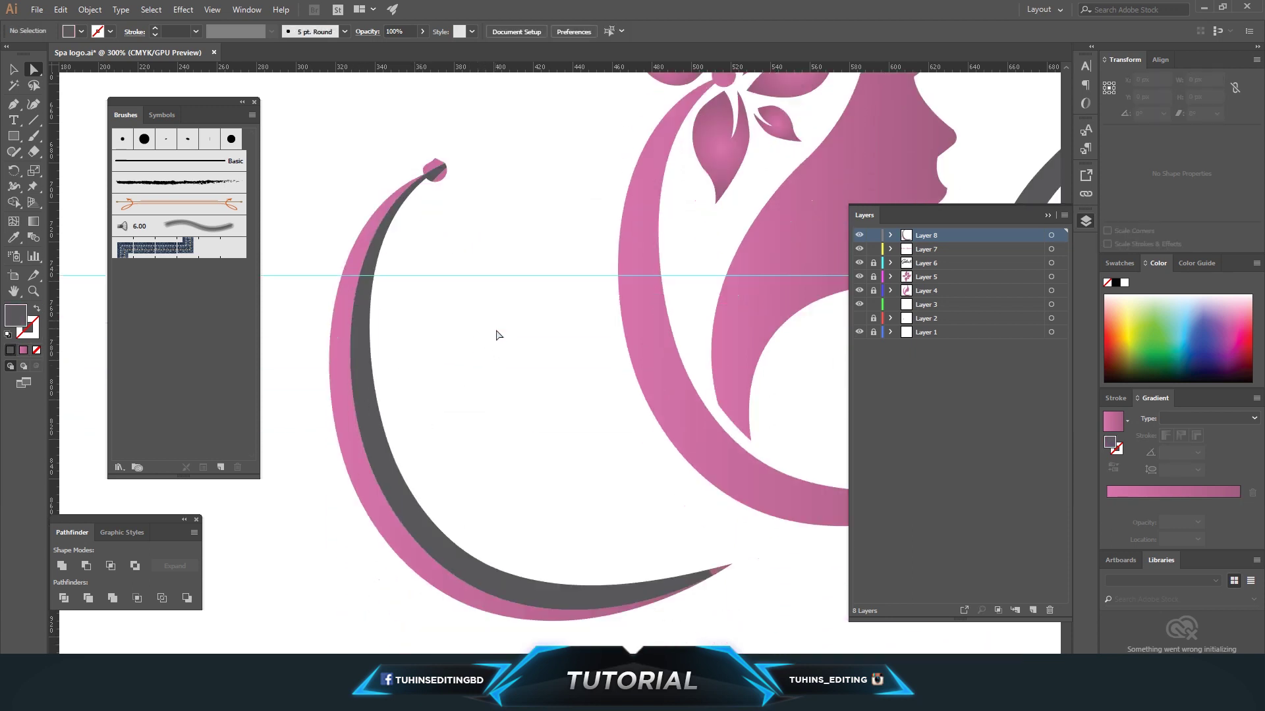
# Delete the pink remainder of the copied arc, keeping the grey inner crescent.
pyautogui.click(699, 563)
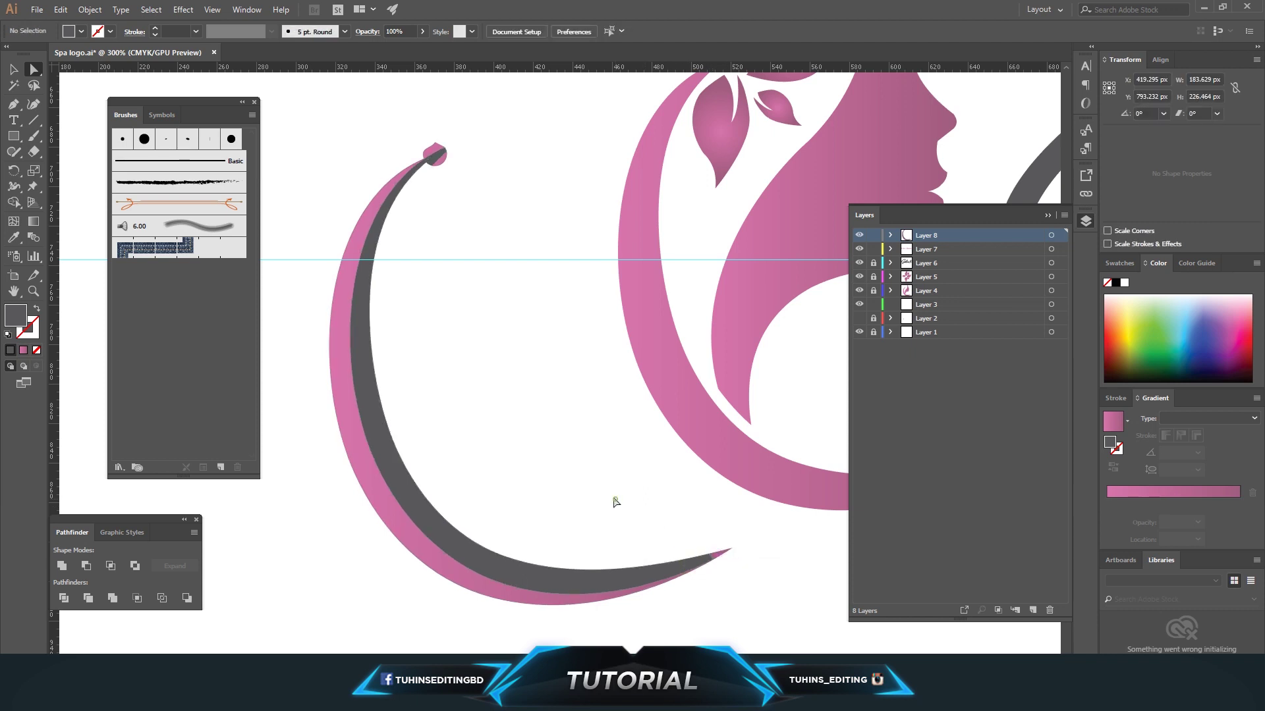
pyautogui.moveTo(381, 228); pyautogui.dragTo(457, 254)
pyautogui.click(372, 260)
pyautogui.press('Delete')
# Move the grey crescent onto the logo's original arc at about X 565, Y 746 px.
pyautogui.press('h')
pyautogui.moveTo(653, 369); pyautogui.dragTo(512, 406)
pyautogui.click(34, 69)
pyautogui.moveTo(323, 518); pyautogui.dragTo(542, 409)
pyautogui.scroll(3, 734, 607)
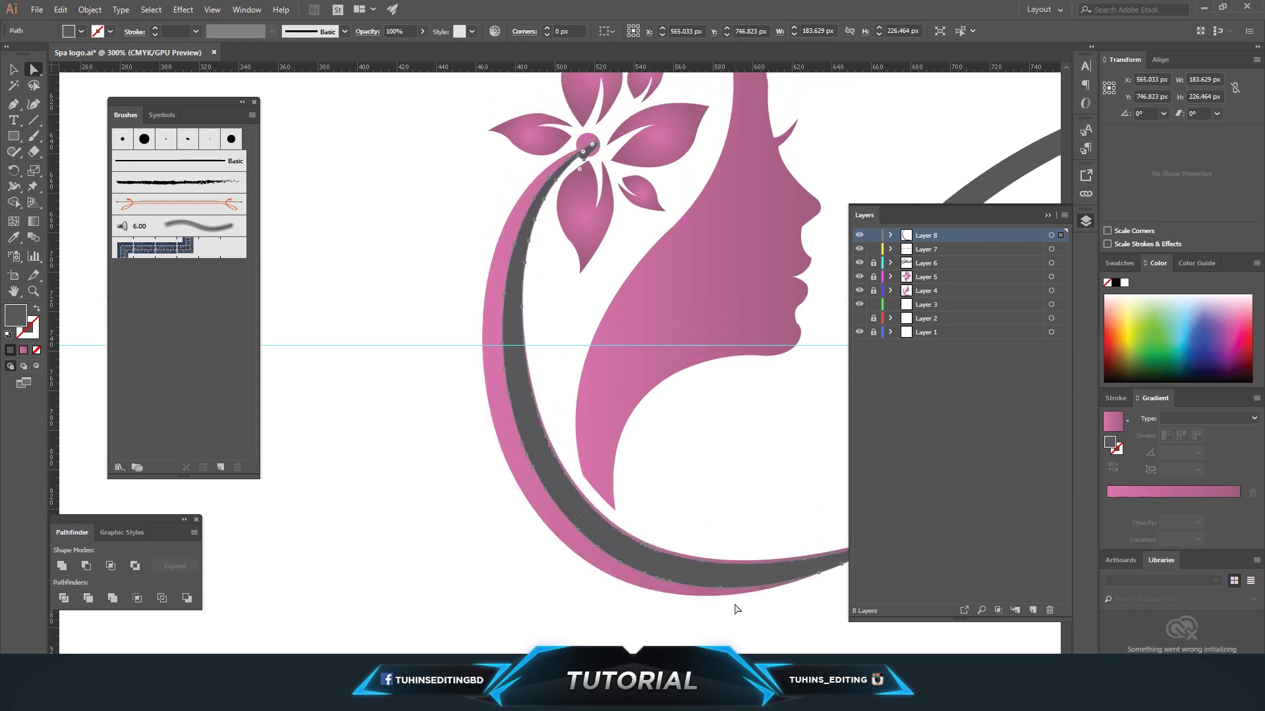
pyautogui.moveTo(690, 499); pyautogui.dragTo(573, 493)
pyautogui.click(34, 69)
pyautogui.click(583, 387)
pyautogui.click(482, 538)
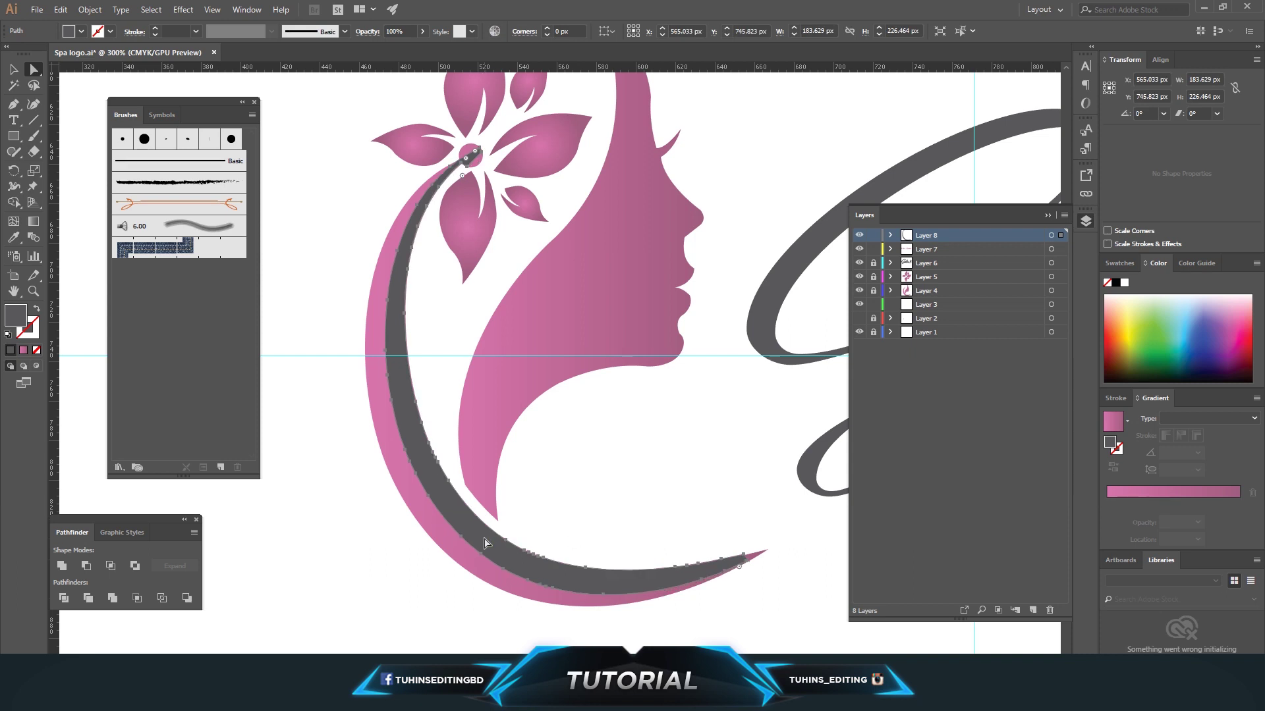
# Nudge the grey crescent's lower sections down and right to follow the arc's inner edge.
pyautogui.click(572, 574)
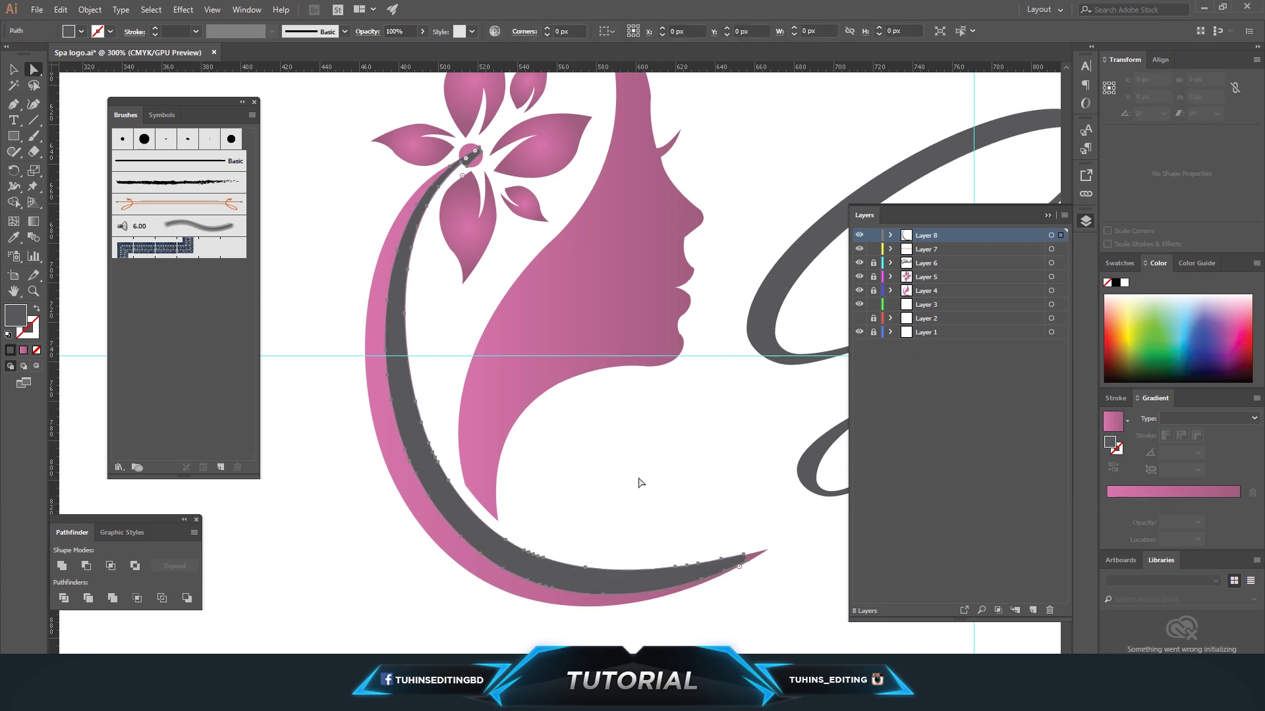
pyautogui.click(565, 581)
pyautogui.press('Down')
pyautogui.click(665, 481)
pyautogui.click(455, 511)
pyautogui.press('Right')
pyautogui.click(582, 474)
# Erase the grey crescent's upper end where it overlaps the flower's round center.
pyautogui.click(414, 227)
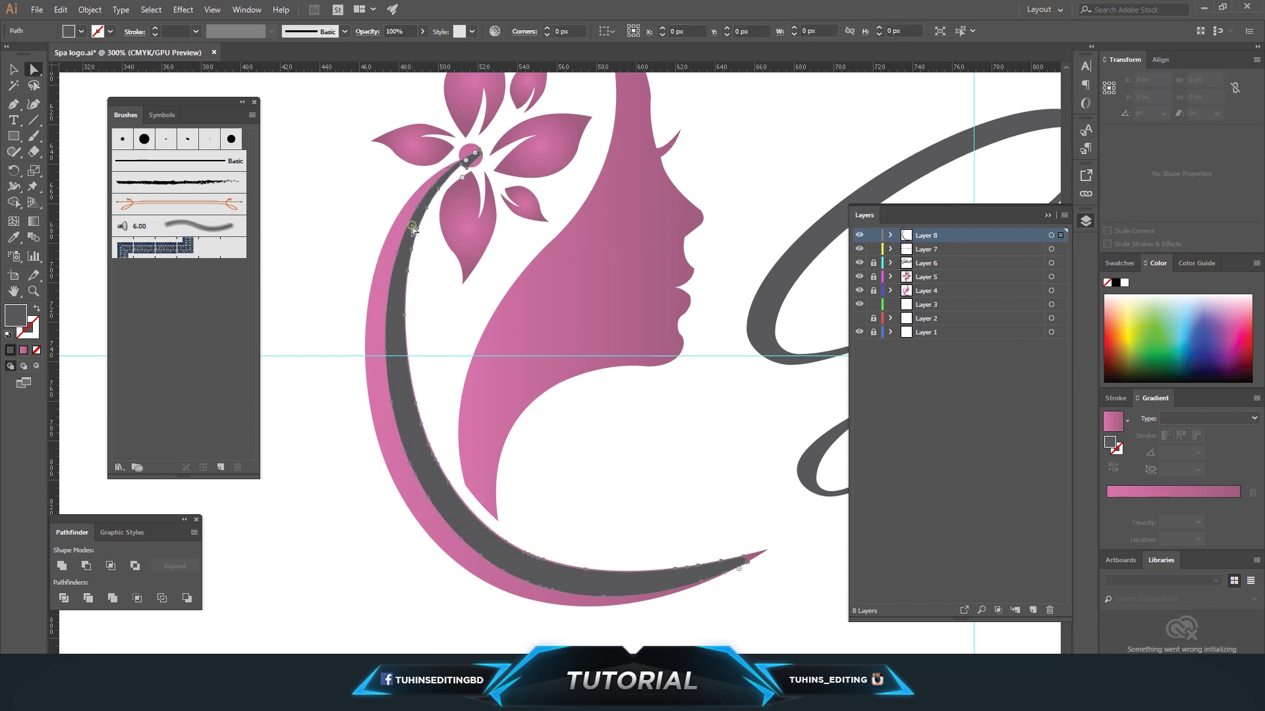
pyautogui.hotkey('shift', 'e')
pyautogui.moveTo(475, 165); pyautogui.dragTo(467, 154)
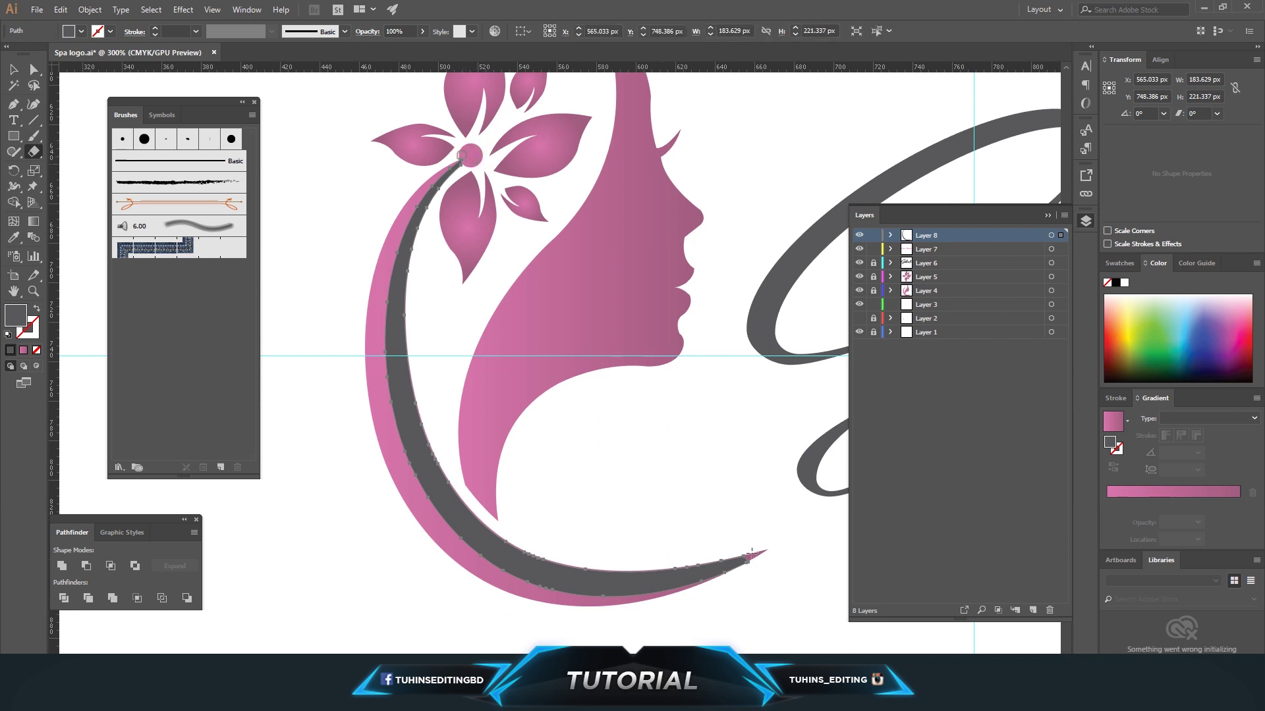
# Sample the arc's pink gradient onto the inner crescent and reduce its opacity to 36%.
pyautogui.press('i')
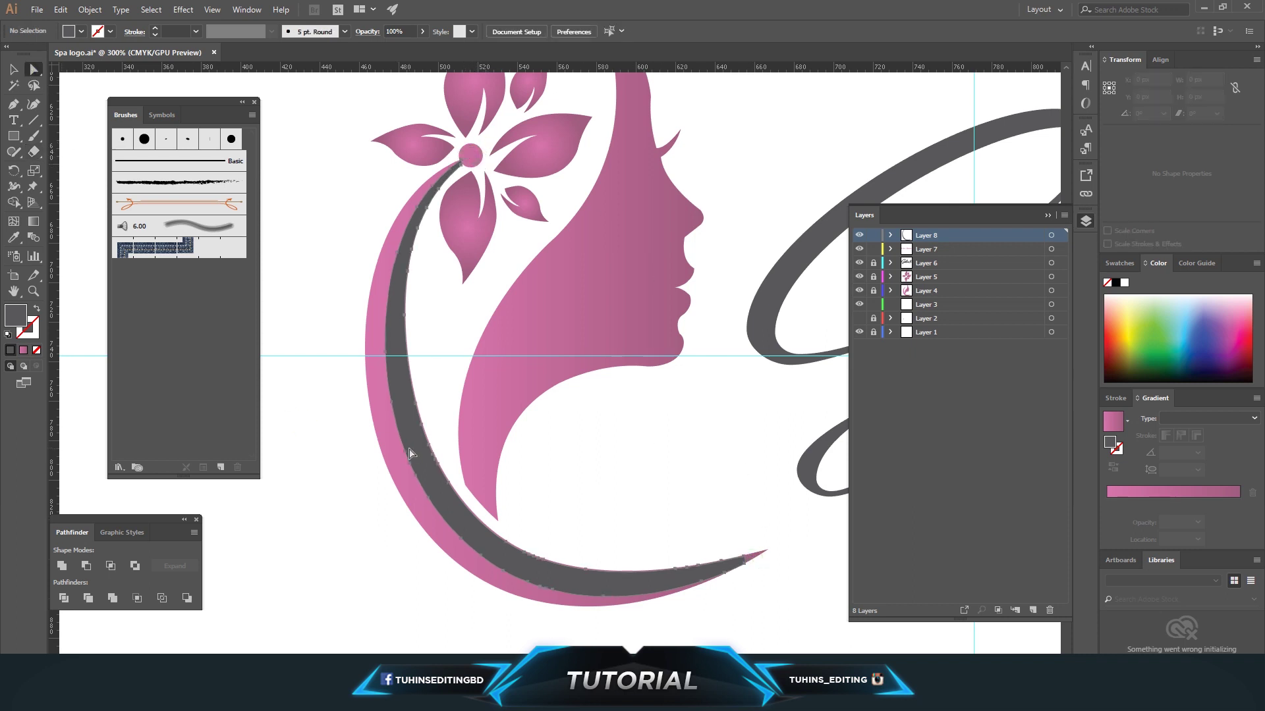
pyautogui.click(395, 439)
pyautogui.press('a')
pyautogui.click(422, 31)
pyautogui.moveTo(425, 48); pyautogui.dragTo(399, 50)
pyautogui.click(331, 213)
pyautogui.click(413, 397)
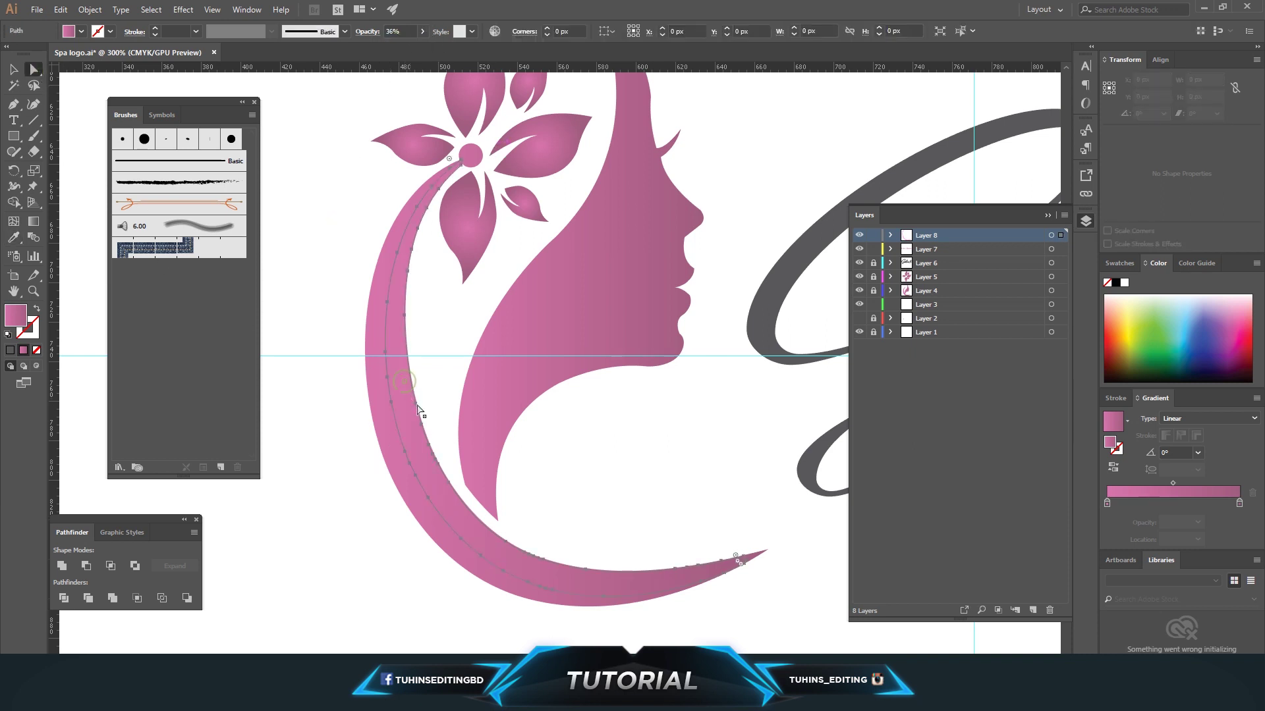
# Set the inner crescent's opacity back to 100% and open its gradient's first color stop.
pyautogui.click(422, 31)
pyautogui.moveTo(389, 49); pyautogui.dragTo(440, 54)
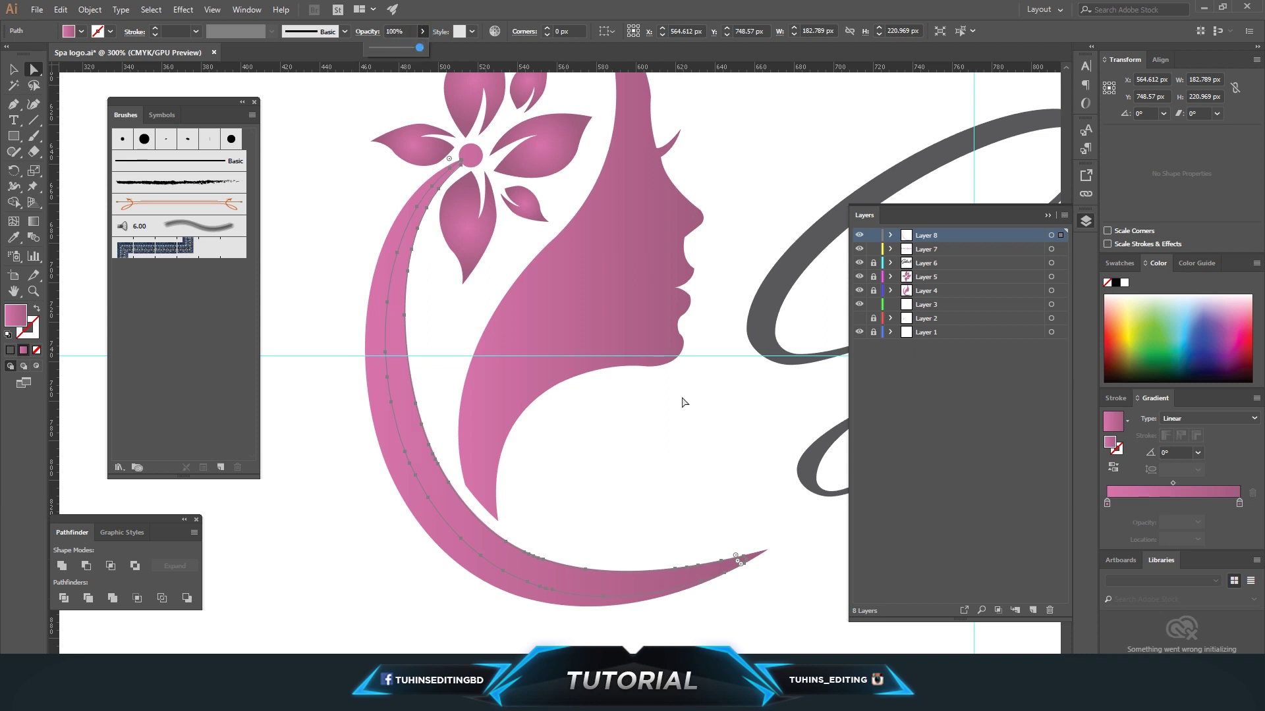
pyautogui.doubleClick(1108, 503)
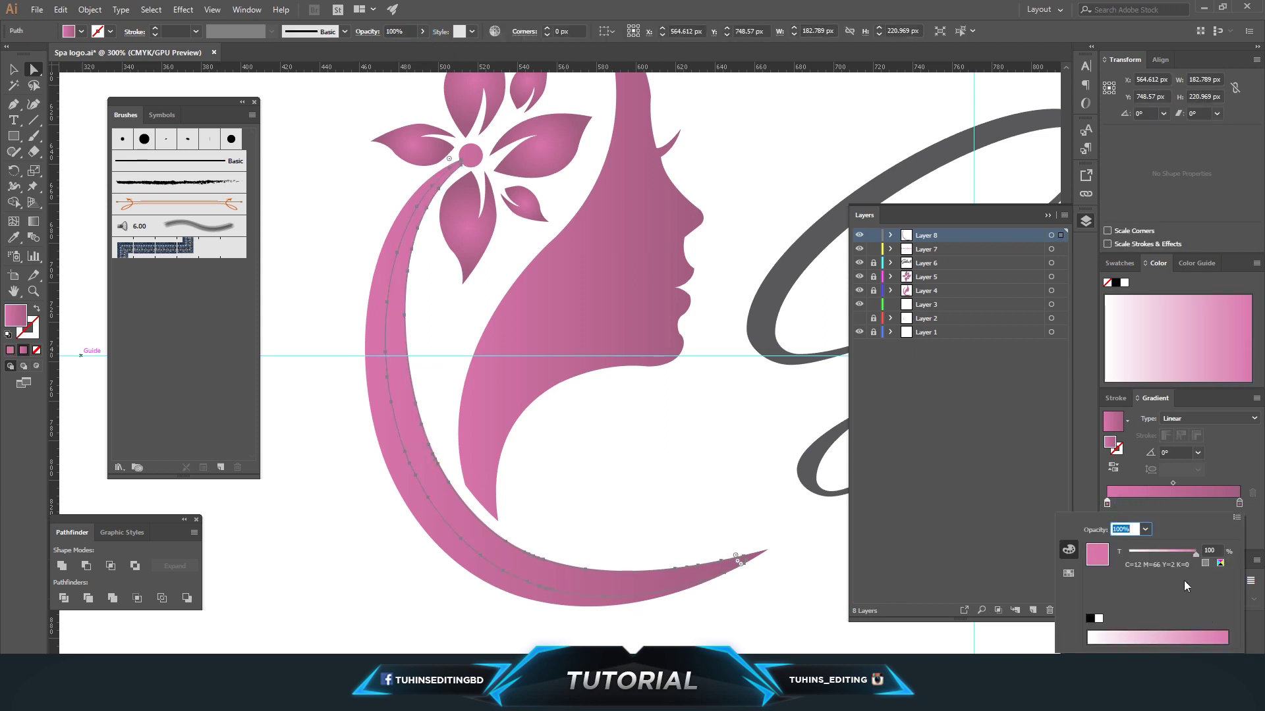
pyautogui.click(700, 452)
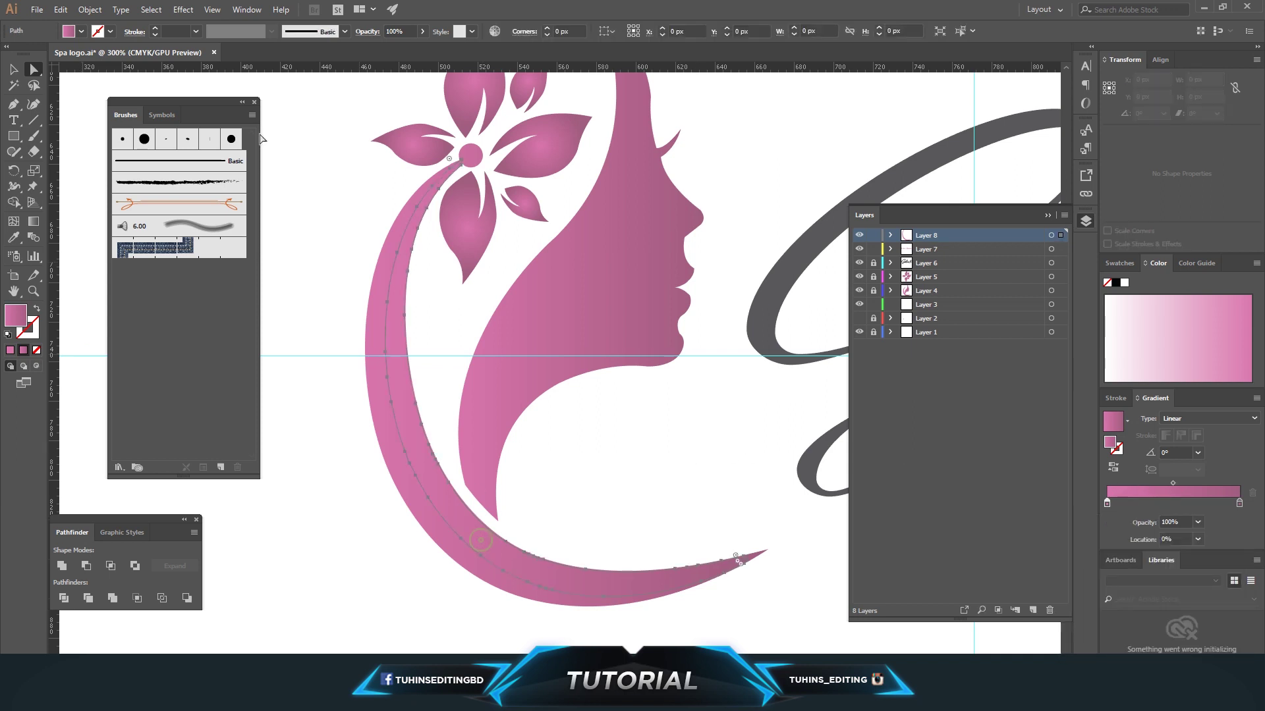
# Fill the inner crescent with the dark pink swatch, set its opacity to 35%, and check it within the logo.
pyautogui.click(81, 31)
pyautogui.click(43, 113)
pyautogui.click(337, 394)
pyautogui.click(400, 423)
pyautogui.click(422, 32)
pyautogui.moveTo(422, 49); pyautogui.dragTo(386, 52)
pyautogui.click(389, 224)
pyautogui.hotkey('ctrl', '-')
pyautogui.hotkey('ctrl', '-')
pyautogui.hotkey('ctrl', '-')
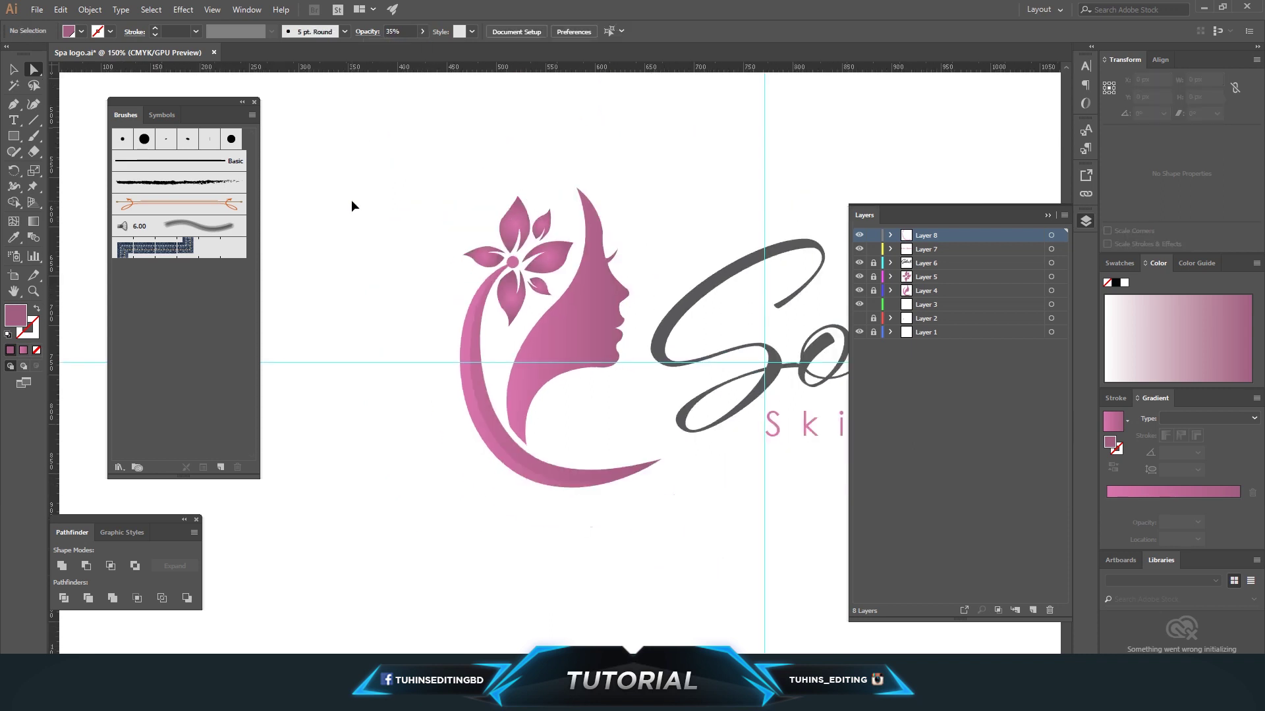
# Recolor the inner crescent with a saturated magenta from the color picker, then deselect it.
pyautogui.hotkey('ctrl', '+')
pyautogui.hotkey('ctrl', '+')
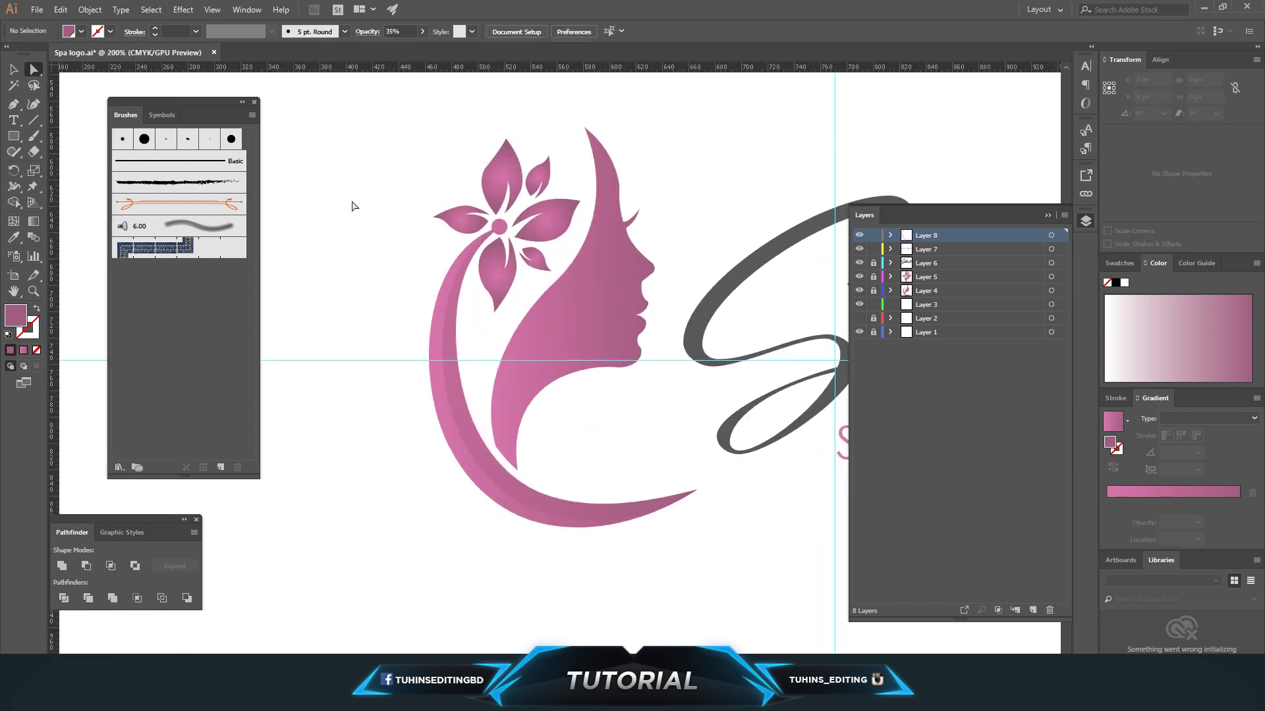
pyautogui.hotkey('ctrl', '+')
pyautogui.click(400, 312)
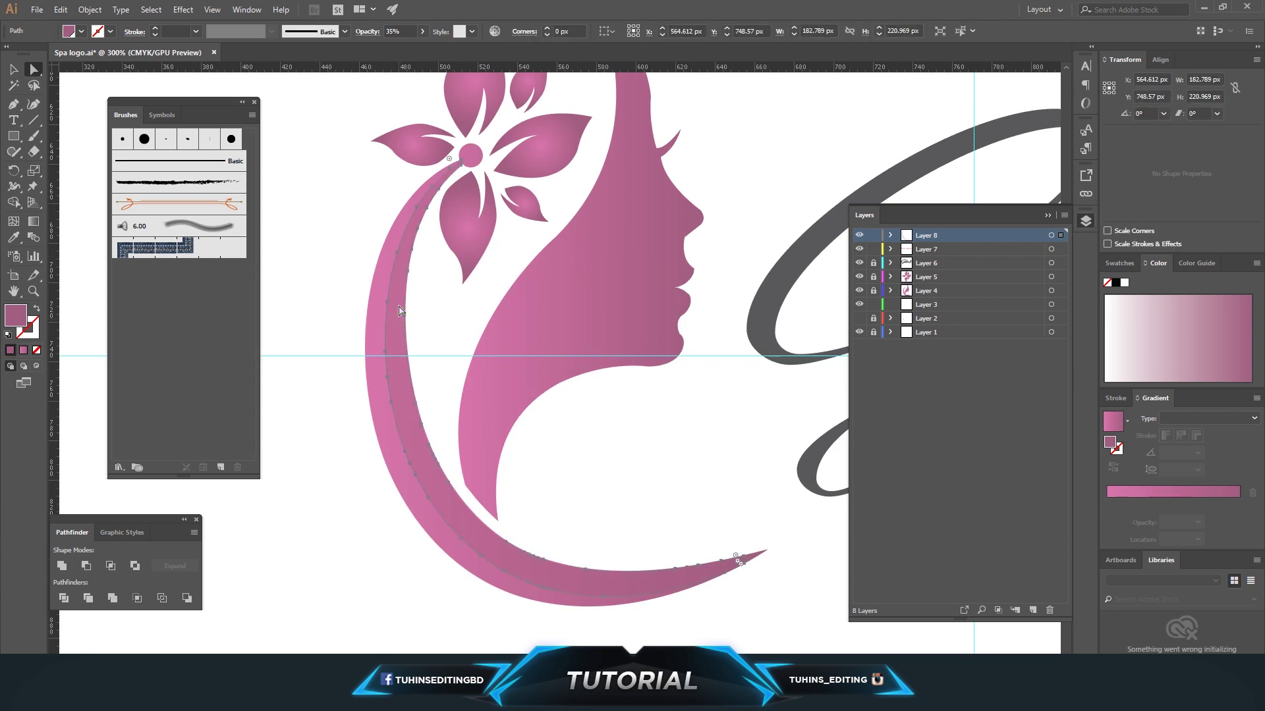
pyautogui.doubleClick(20, 316)
pyautogui.moveTo(809, 368); pyautogui.dragTo(810, 330)
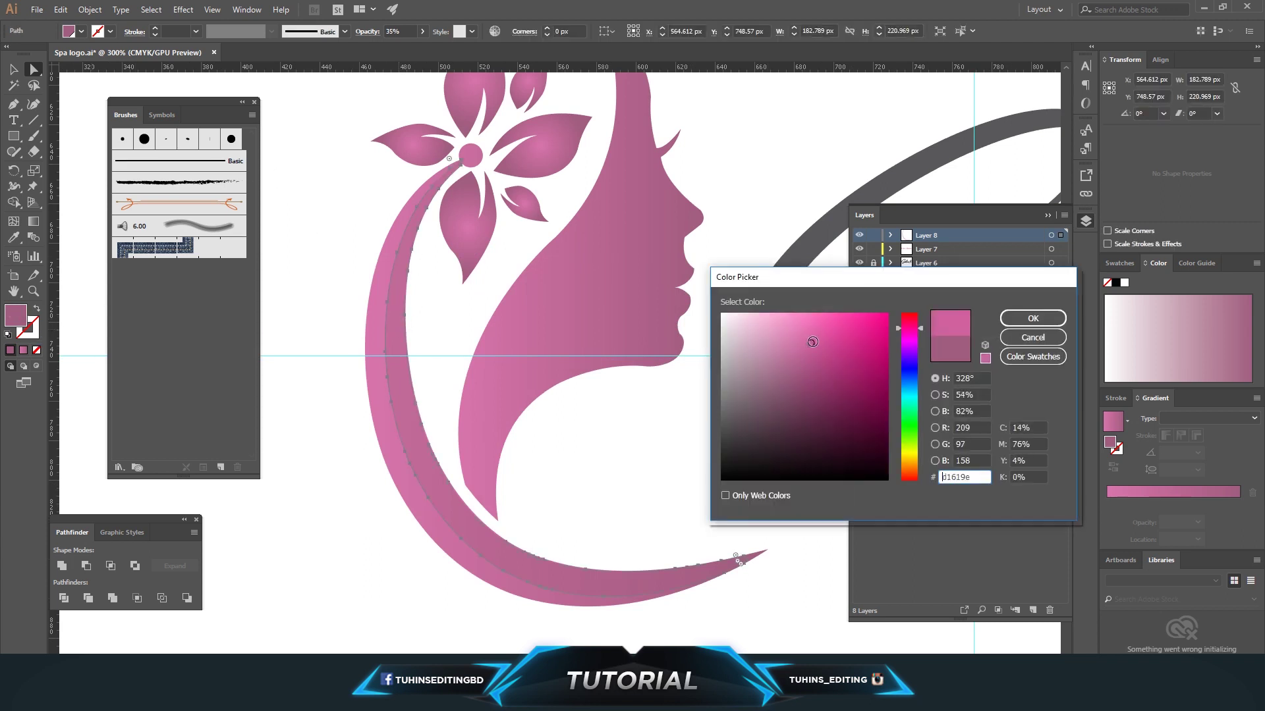
pyautogui.click(1023, 317)
pyautogui.doubleClick(17, 317)
pyautogui.moveTo(836, 356); pyautogui.dragTo(888, 350)
pyautogui.click(1012, 319)
pyautogui.click(706, 395)
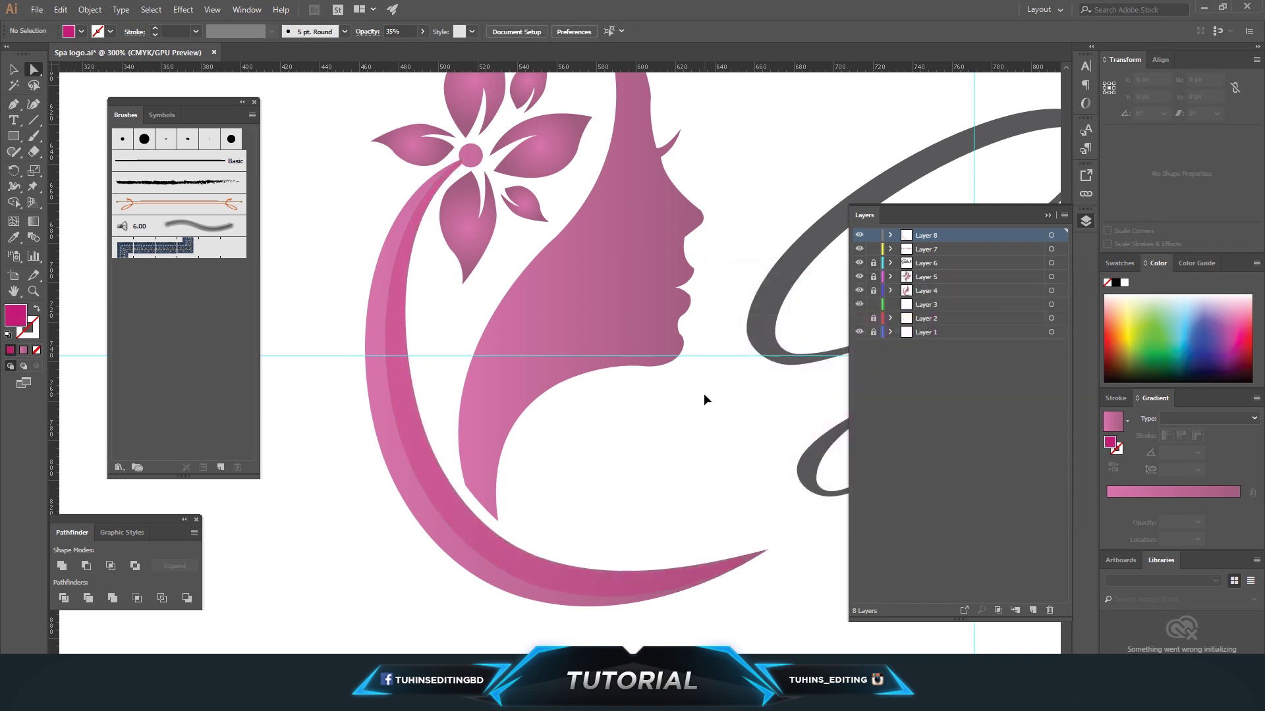
# Draw a Pen tool curve along the face profile's hair edge, from the lower neck tip up to the top point.
pyautogui.hotkey('ctrl', '-')
pyautogui.hotkey('ctrl', '-')
pyautogui.hotkey('ctrl', '-')
pyautogui.hotkey('ctrl', '+')
pyautogui.hotkey('ctrl', '+')
pyautogui.hotkey('ctrl', '+')
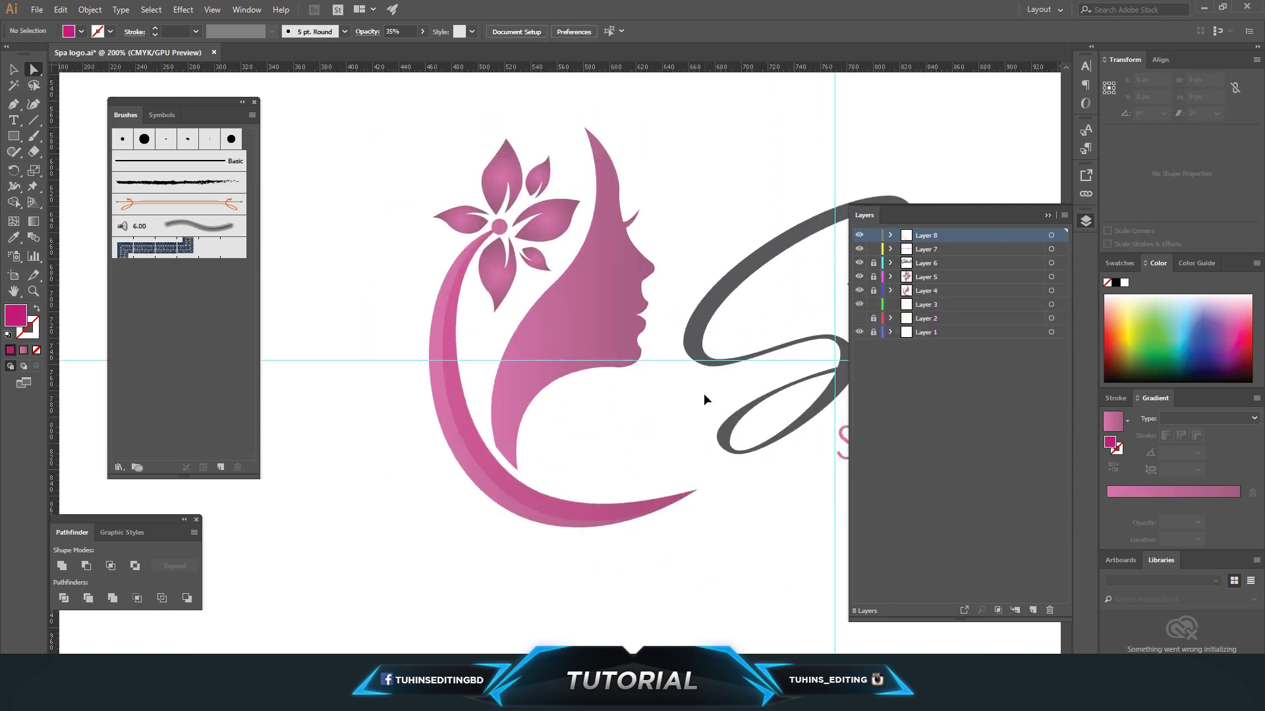
pyautogui.scroll(-4, 658, 389)
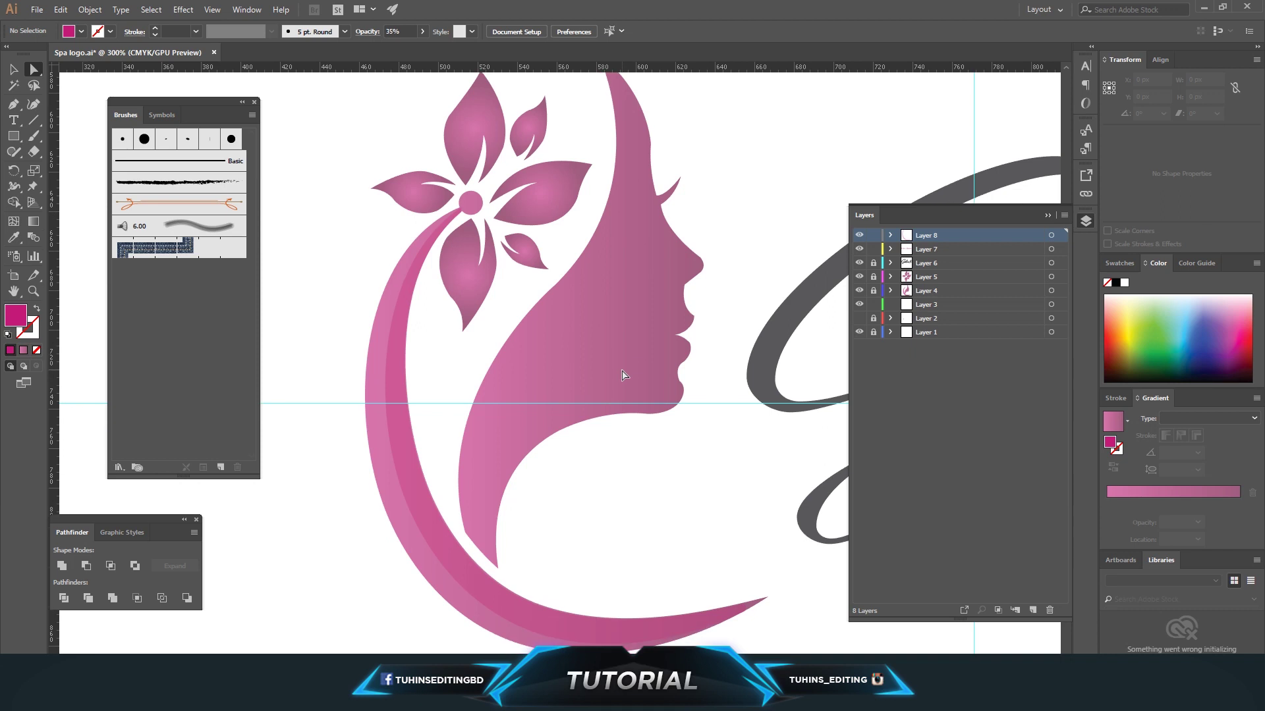
pyautogui.click(15, 105)
pyautogui.moveTo(474, 555); pyautogui.dragTo(677, 217)
pyautogui.scroll(3, 677, 219)
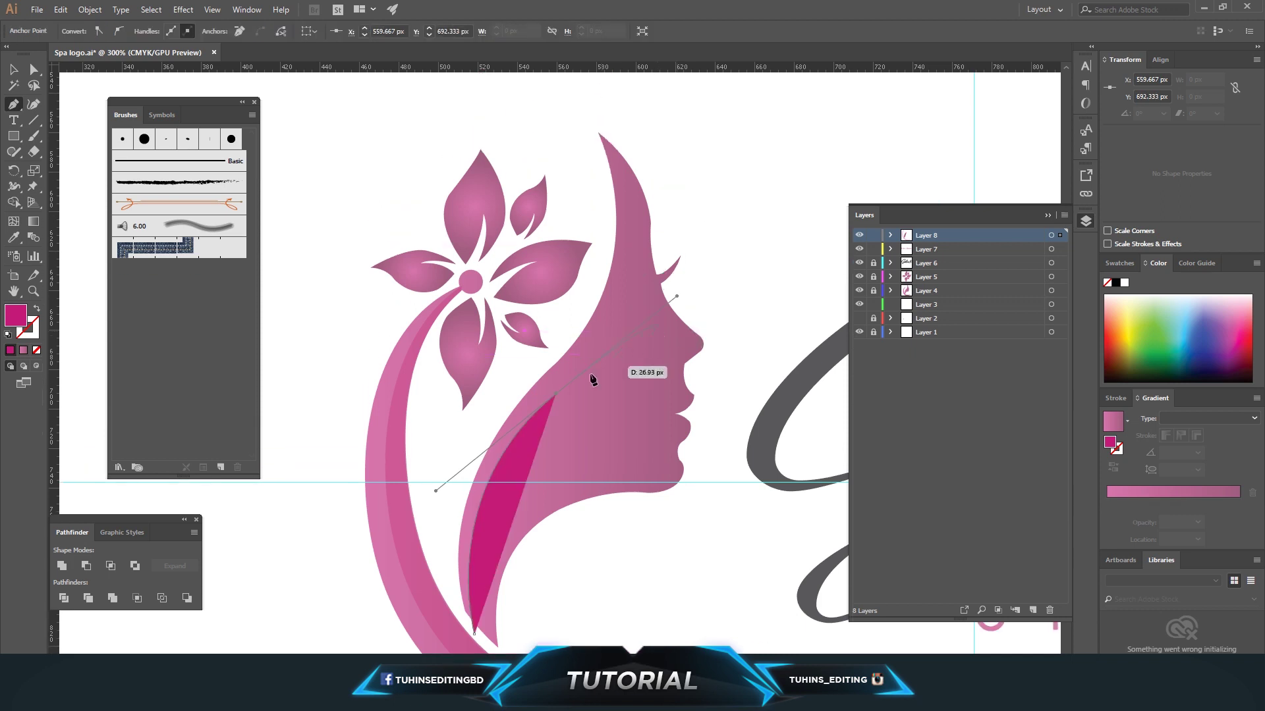
pyautogui.click(556, 394)
pyautogui.moveTo(592, 114); pyautogui.dragTo(497, 121)
pyautogui.scroll(3, 484, 93)
pyautogui.scroll(-6, 498, 122)
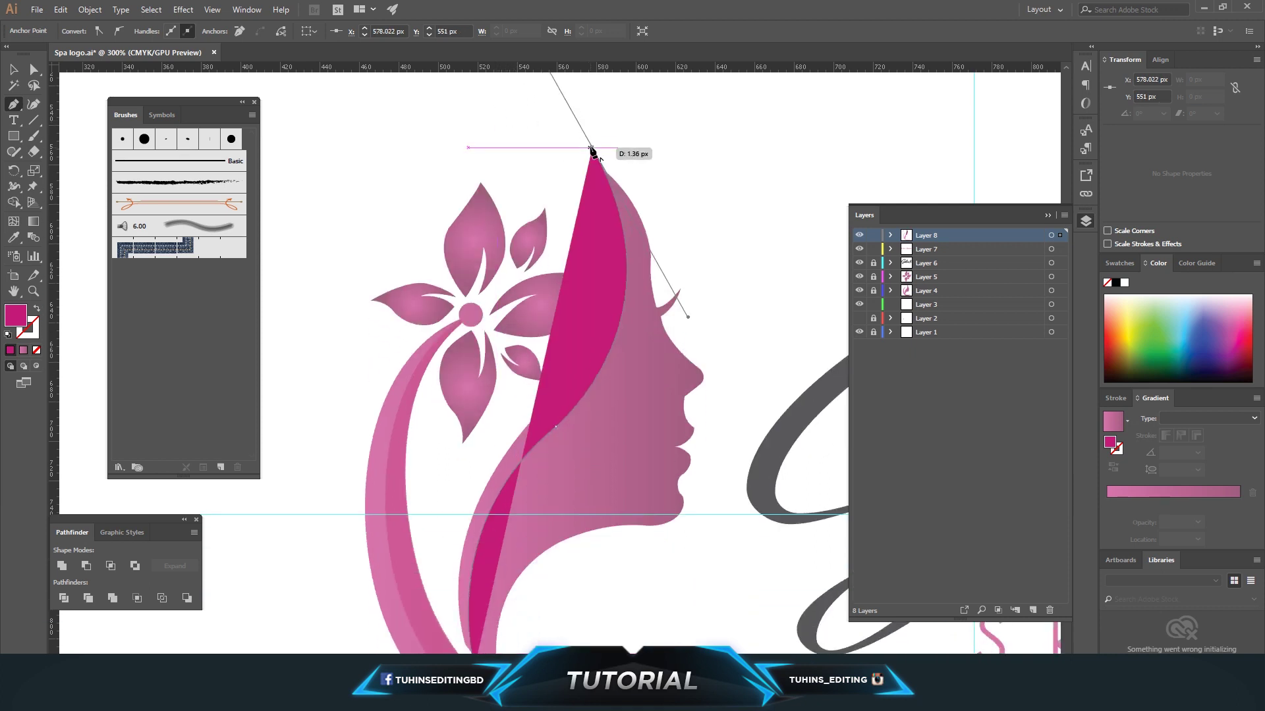
# Close the curve into a shape with straight segments extending outside the profile, covering the flower and arc.
pyautogui.click(592, 148)
pyautogui.click(349, 140)
pyautogui.scroll(-4, 349, 155)
pyautogui.click(320, 476)
pyautogui.click(315, 585)
pyautogui.click(474, 572)
pyautogui.doubleClick(34, 68)
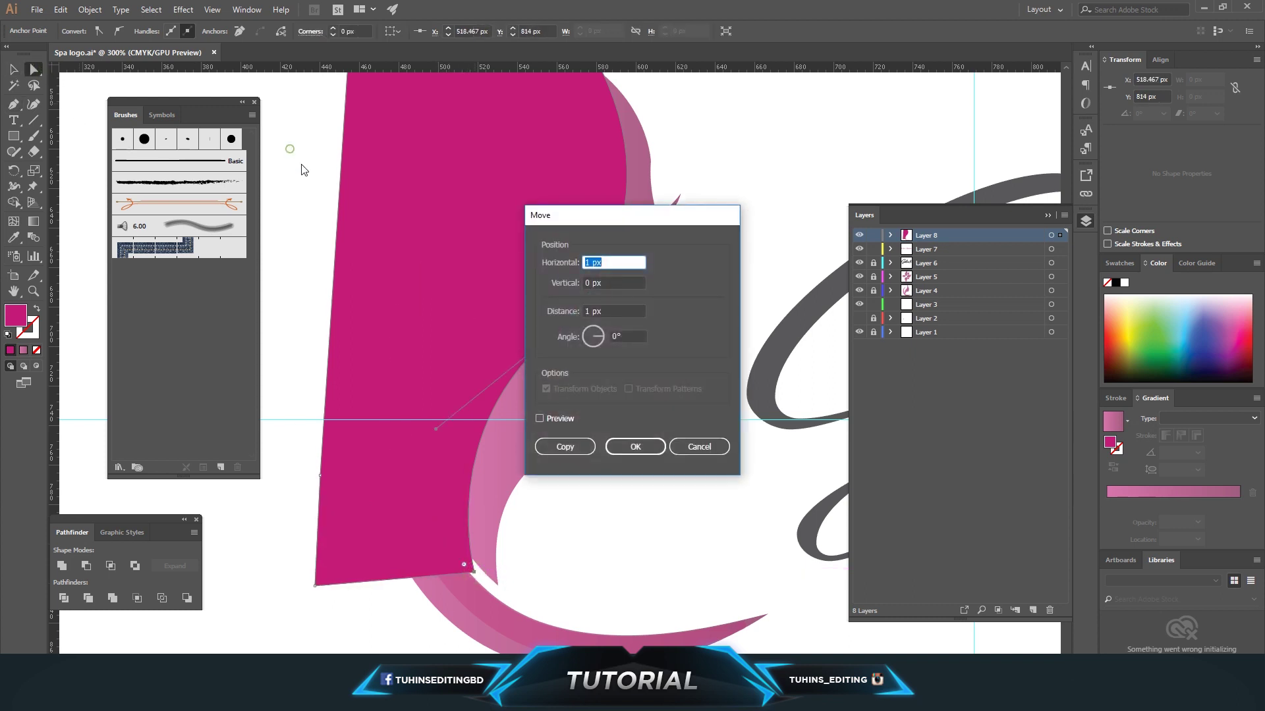
pyautogui.click(700, 443)
# Unlock Layer 4, select the profile with the new shape, and remove the part outside the profile using Shape Builder.
pyautogui.click(874, 291)
pyautogui.click(626, 369)
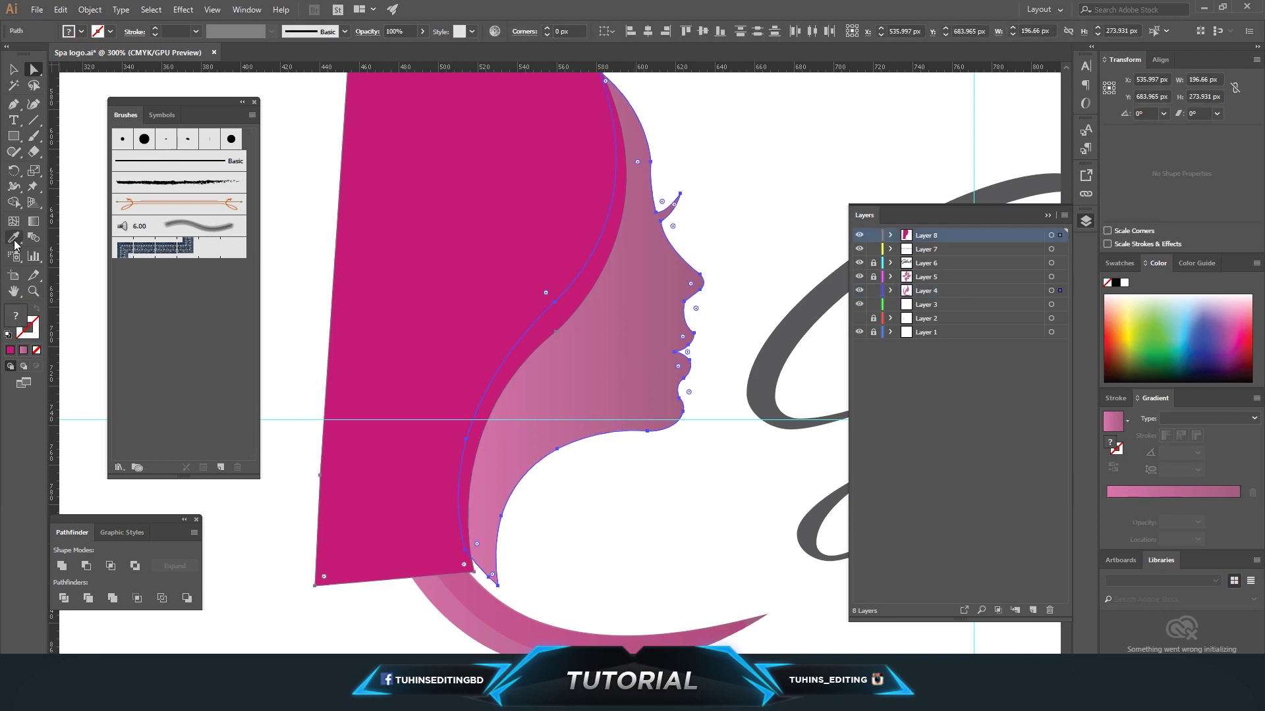
pyautogui.click(14, 202)
pyautogui.keyDown('alt'); pyautogui.click(422, 290); pyautogui.keyUp('alt')
pyautogui.scroll(3, 610, 364)
pyautogui.click(34, 70)
pyautogui.click(324, 241)
# Sample the arc's inner crescent fill and opacity onto the strip along the hair edge, and deselect it.
pyautogui.click(563, 362)
pyautogui.press('i')
pyautogui.click(399, 427)
pyautogui.press('a')
pyautogui.click(369, 176)
# Reverse the face profile's linear gradient to run from dark to light pink, with the light stop at 48.78%.
pyautogui.hotkey('ctrl', '-')
pyautogui.hotkey('ctrl', '-')
pyautogui.hotkey('ctrl', '-')
pyautogui.hotkey('ctrl', '-')
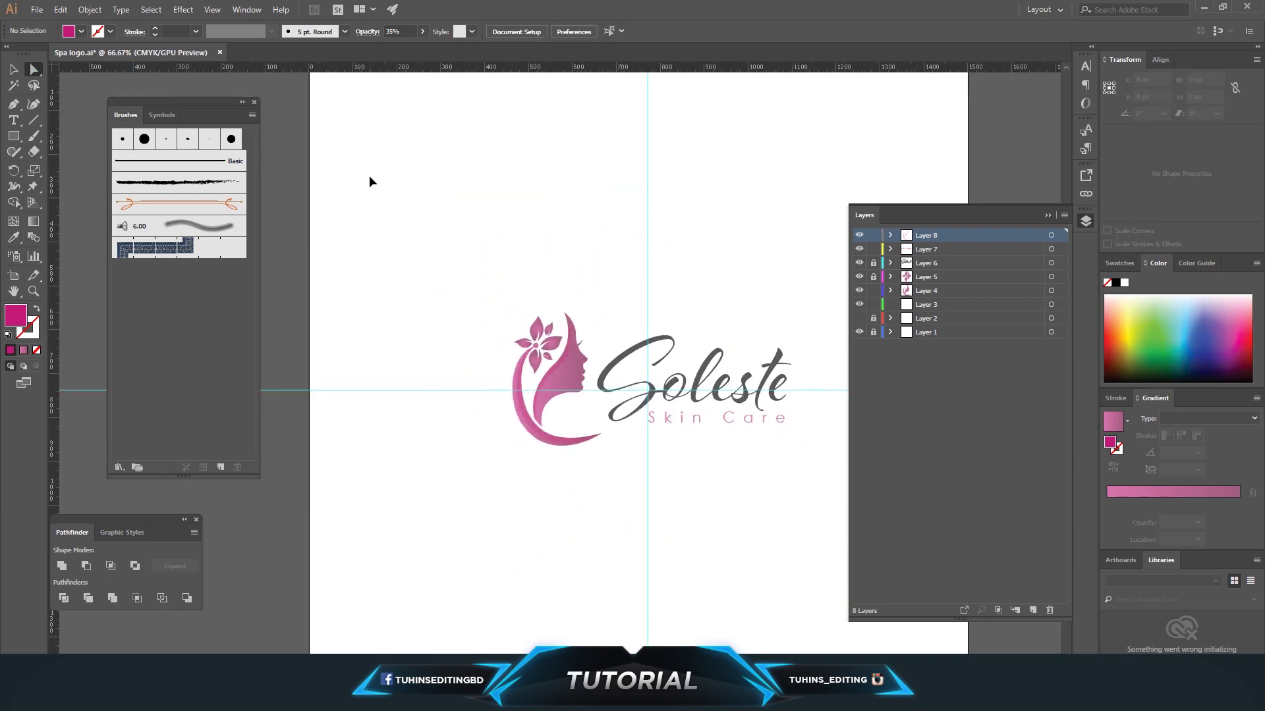
pyautogui.hotkey('ctrl', '+')
pyautogui.hotkey('ctrl', '+')
pyautogui.hotkey('ctrl', '+')
pyautogui.hotkey('ctrl', '+')
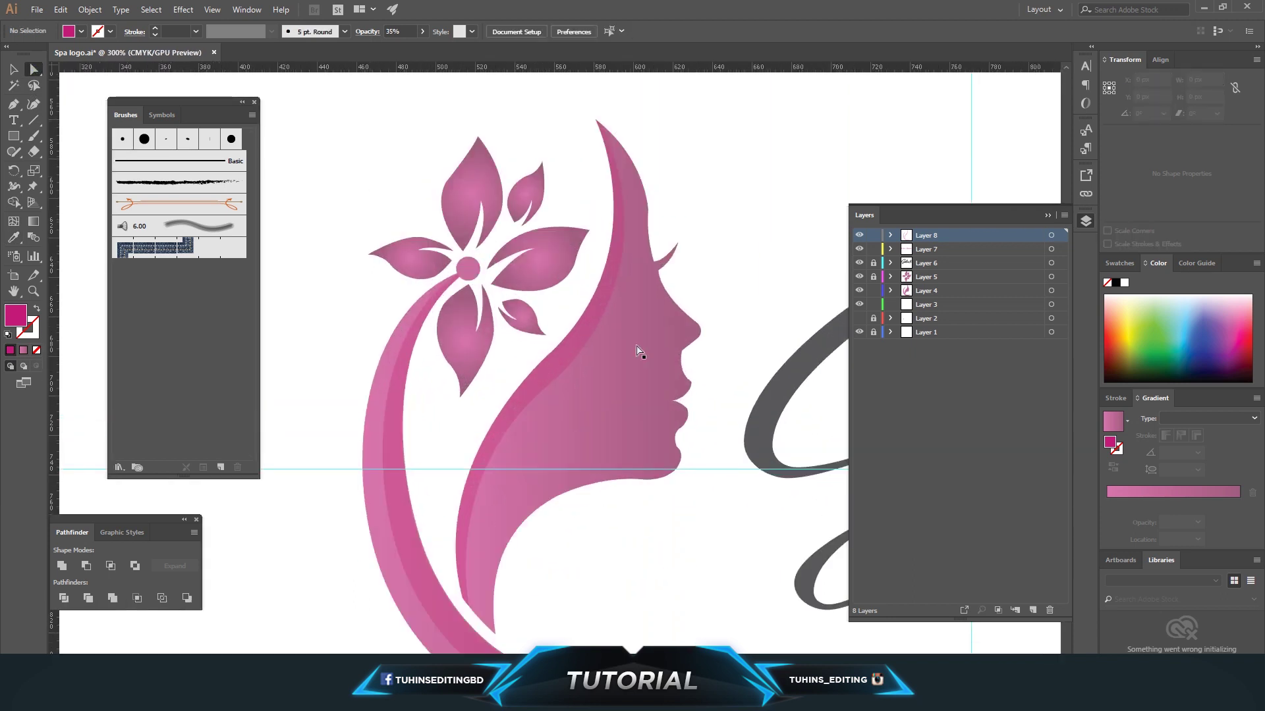
pyautogui.click(605, 413)
pyautogui.moveTo(1107, 503)
pyautogui.mouseDown()
pyautogui.moveTo(1180, 508)
pyautogui.moveTo(1101, 505)
pyautogui.mouseUp()
pyautogui.moveTo(1180, 503)
pyautogui.mouseDown()
pyautogui.moveTo(1212, 503)
pyautogui.moveTo(1171, 504)
pyautogui.mouseUp()
pyautogui.click(743, 256)
# Examine the complete logo with the profile's adjusted gradient, from the full artboard and closer in.
pyautogui.hotkey('ctrl', '-')
pyautogui.hotkey('ctrl', '-')
pyautogui.hotkey('ctrl', '-')
pyautogui.hotkey('ctrl', '-')
pyautogui.hotkey('ctrl', '-')
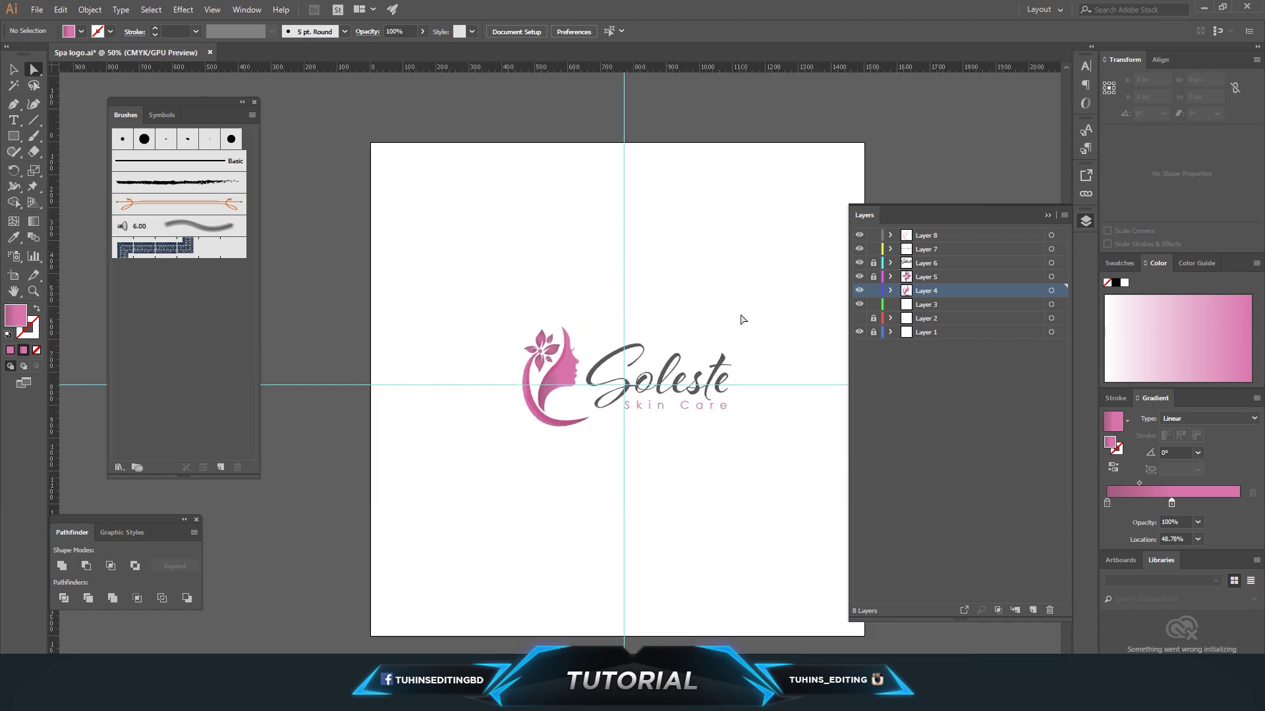
pyautogui.press('space')
pyautogui.moveTo(722, 442); pyautogui.dragTo(611, 477)
pyautogui.hotkey('ctrl', '+')
pyautogui.hotkey('ctrl', '+')
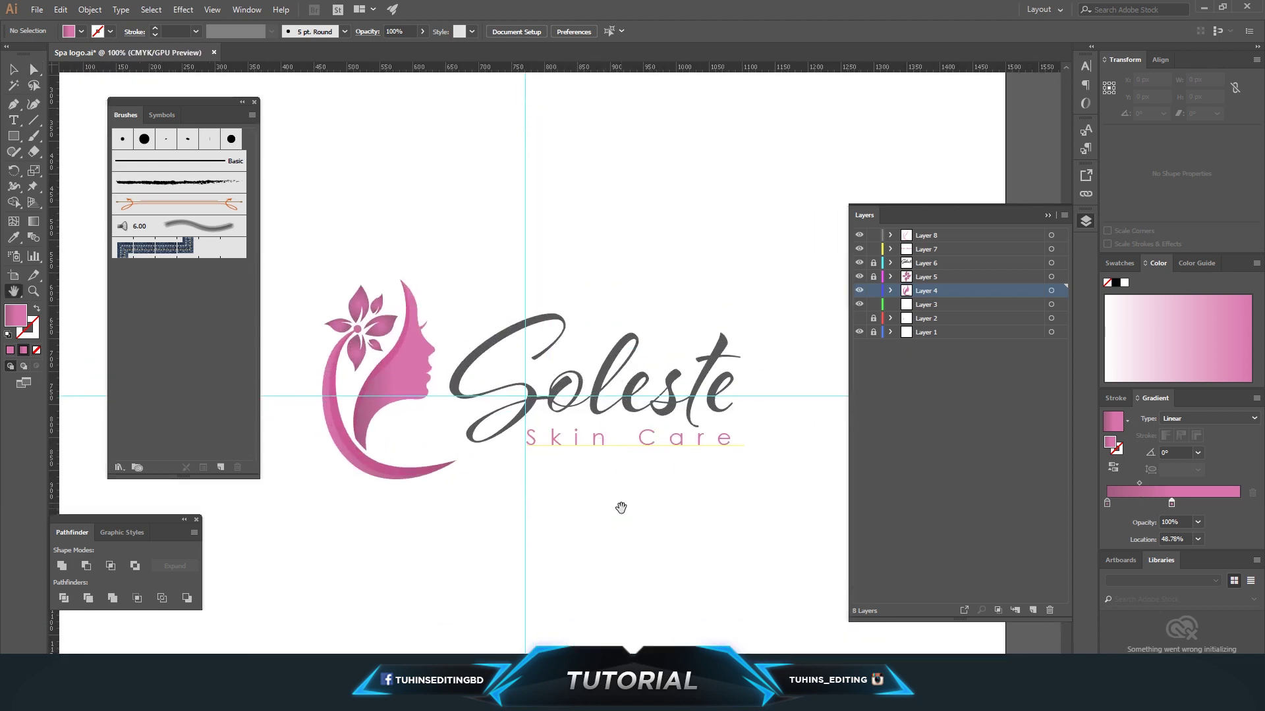
# Save the logo file and hide the guides.
pyautogui.hotkey('ctrl', 's')
pyautogui.hotkey('ctrl', ';')
pyautogui.hotkey('ctrl', '-')
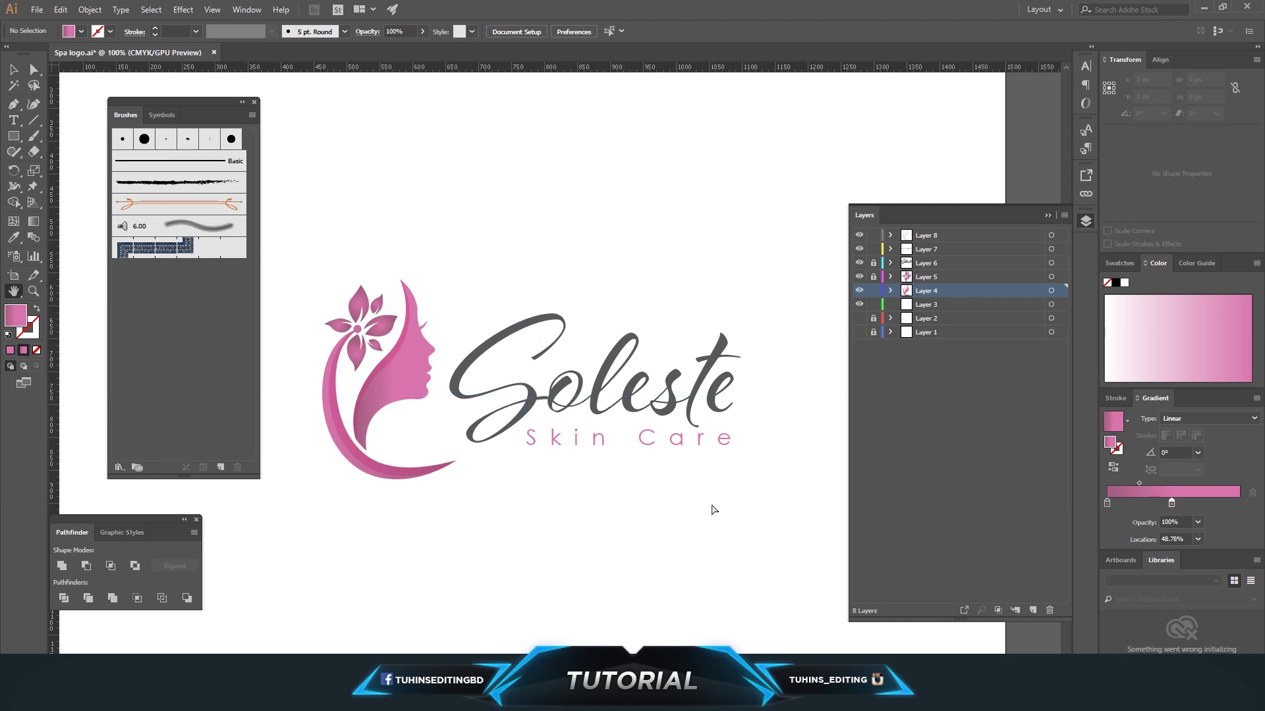